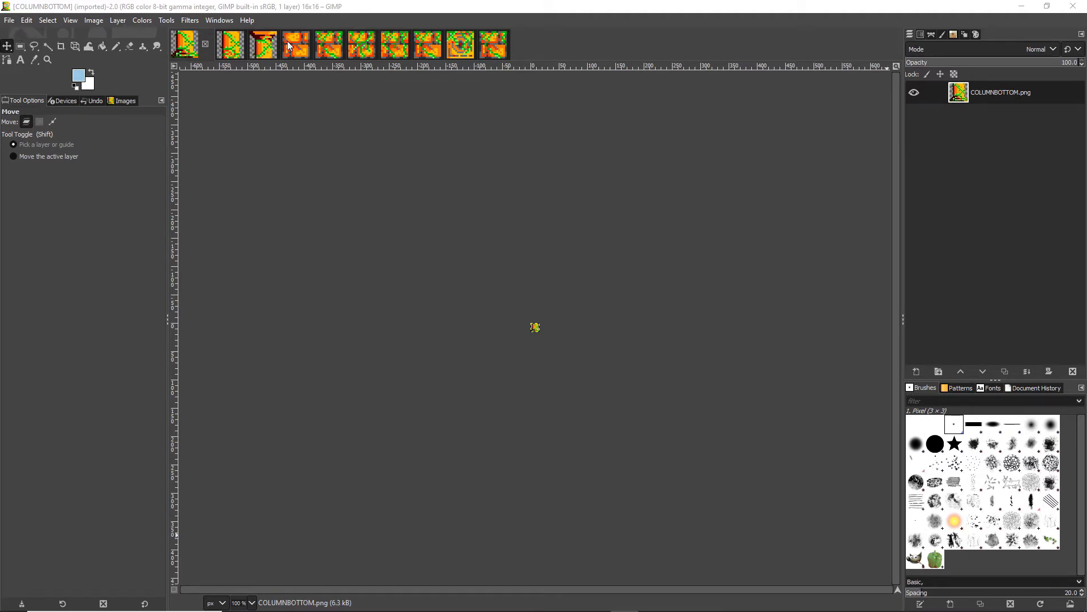
Create a new image 64 px wide and 16 px high, filled with transparency.
left_click(10, 22)
left_click(23, 33)
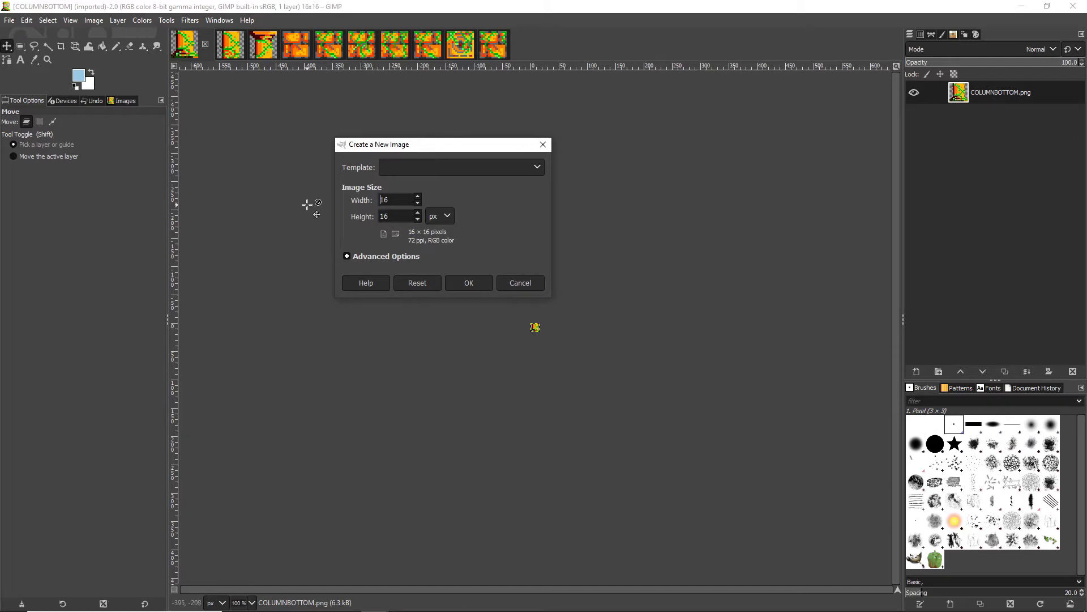
double_click(390, 200)
type("6")
left_click(347, 256)
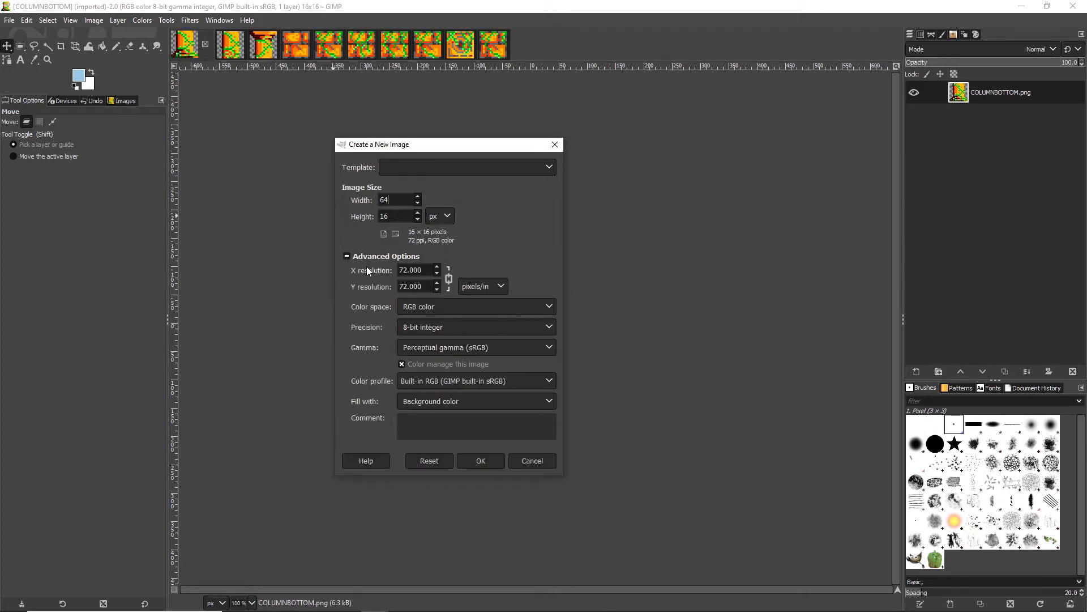
left_click(449, 402)
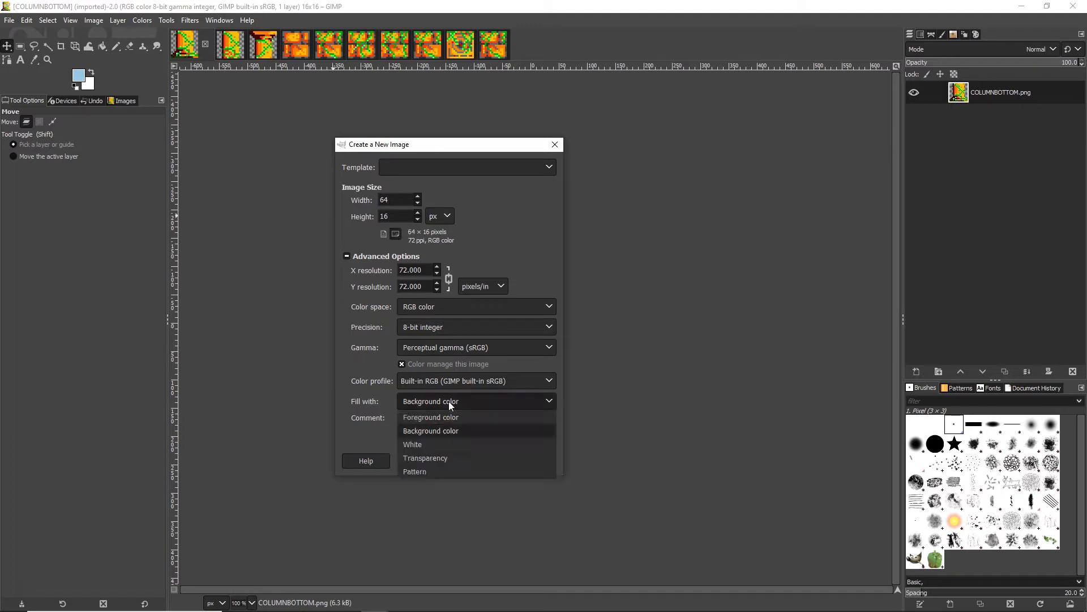
left_click(444, 458)
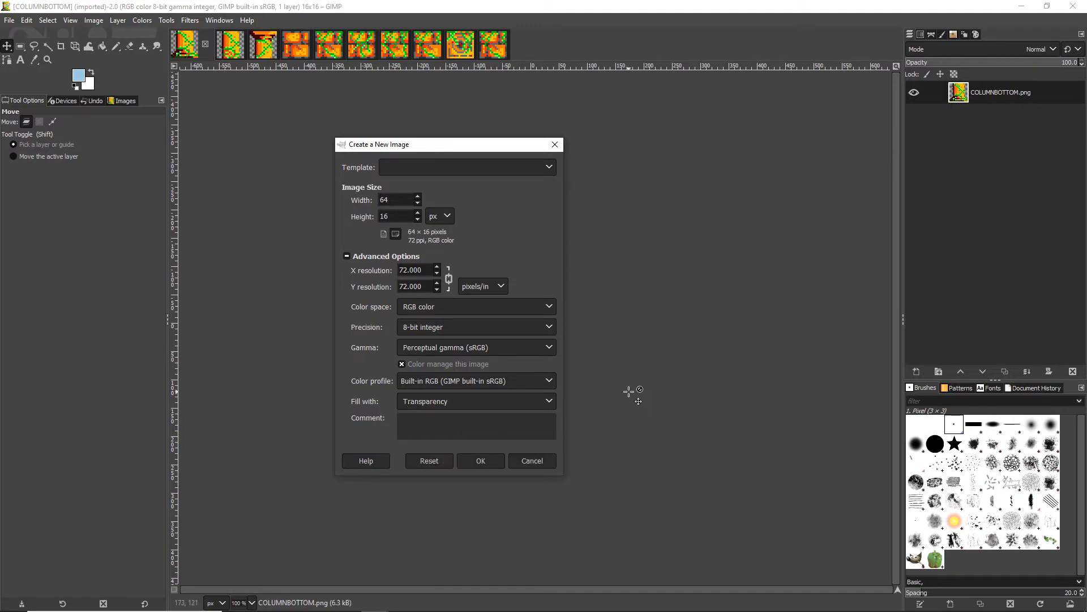
left_click(495, 454)
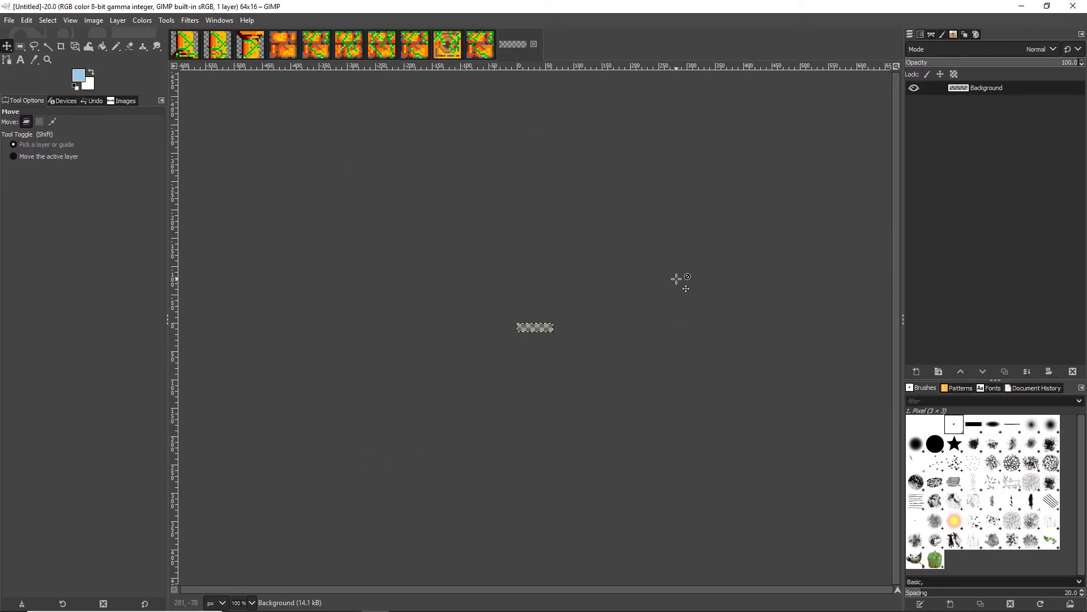
Show the grid on the new 64 × 16 image and enable snapping to it.
left_click(253, 602)
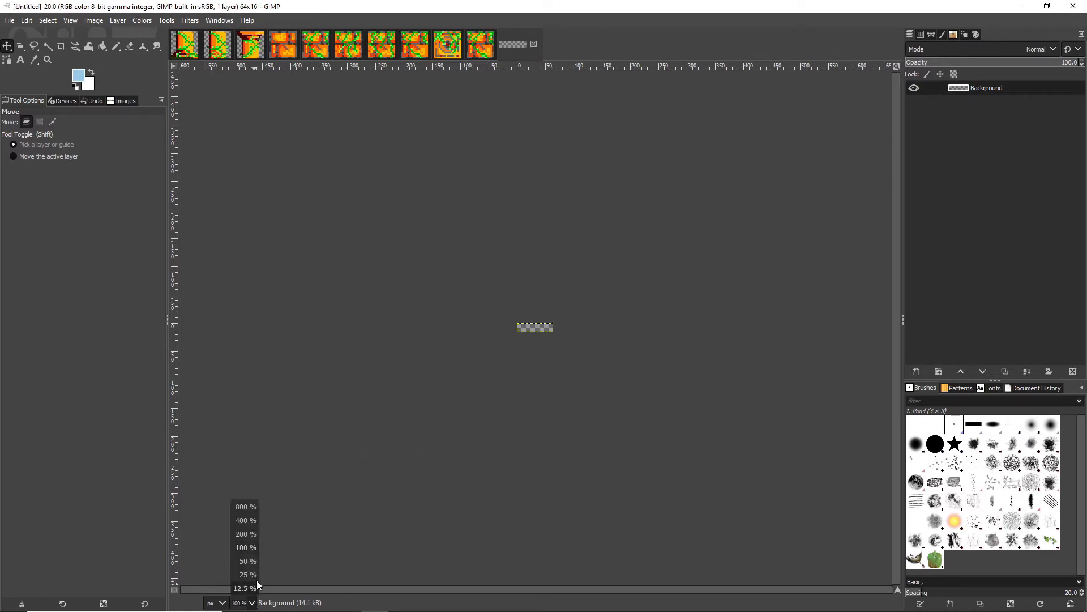
left_click(250, 509)
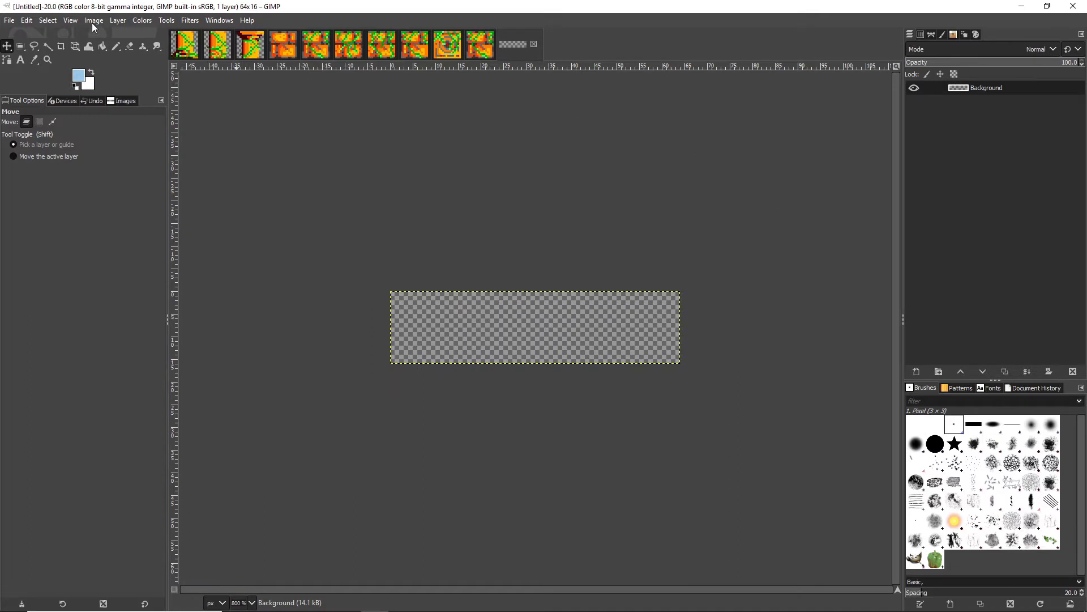
left_click(73, 20)
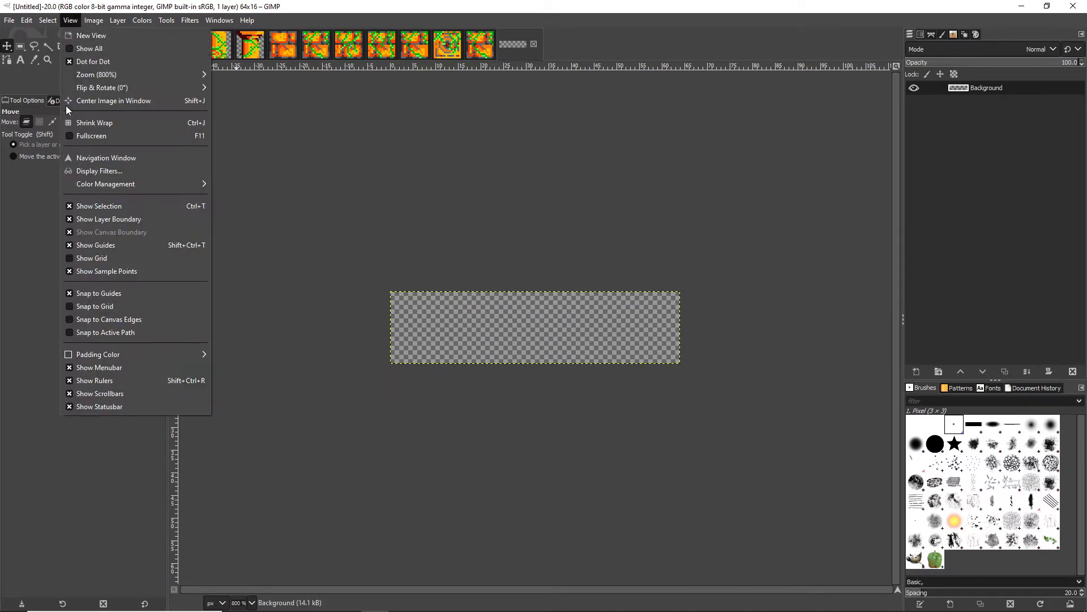
left_click(102, 260)
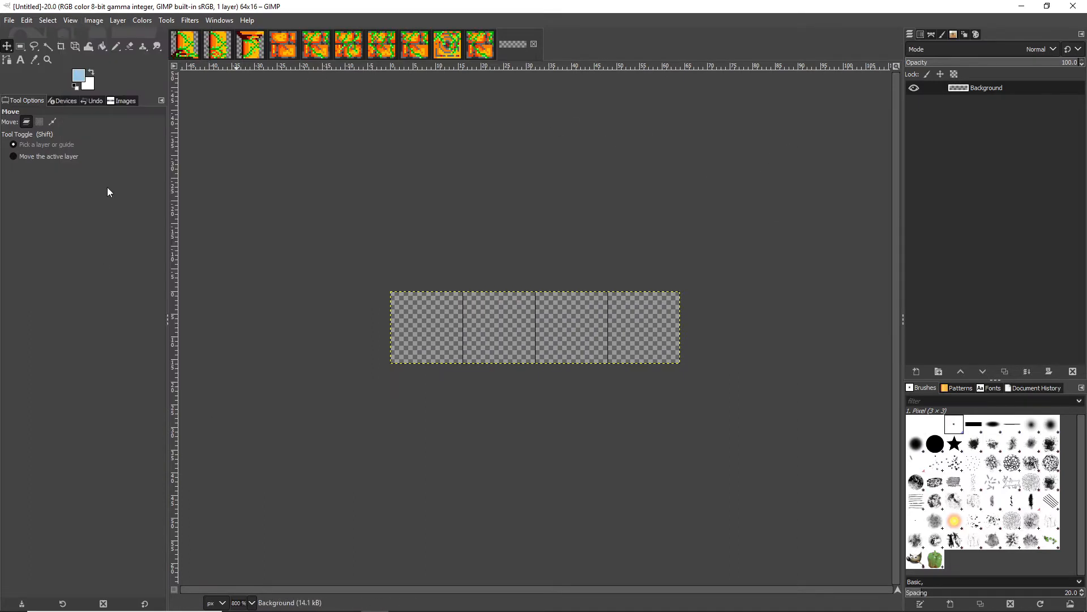
left_click(67, 21)
left_click(97, 306)
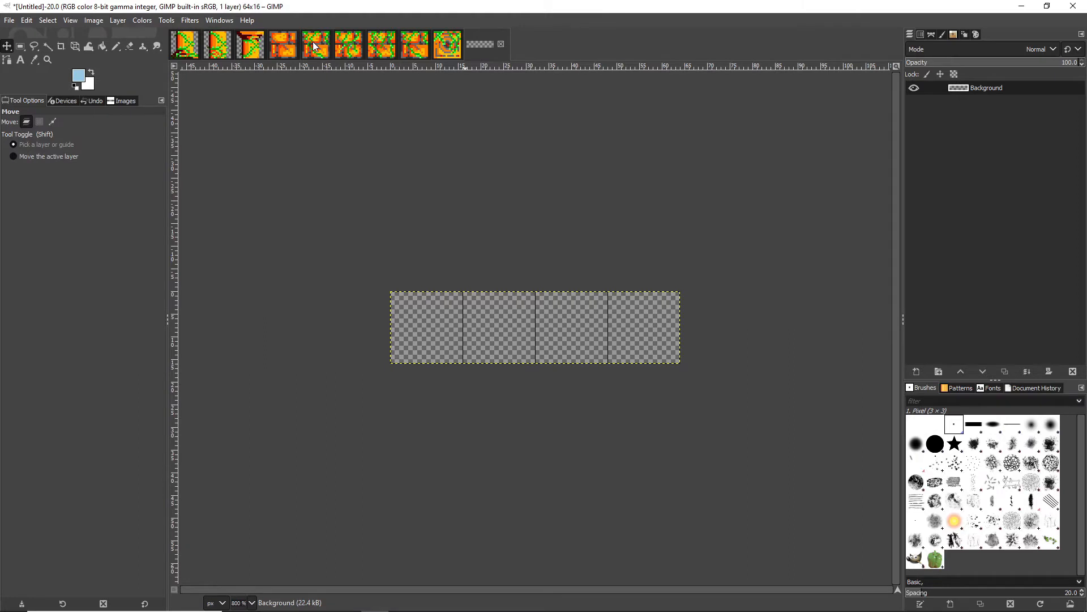
Copy the layers of Sprite-0005, Sprite-0002, Sprite-0003 and Sprite-0004 into the sheet's four grid cells, in that order from left to right.
left_click(313, 43)
left_click_drag(957, 97, 445, 333)
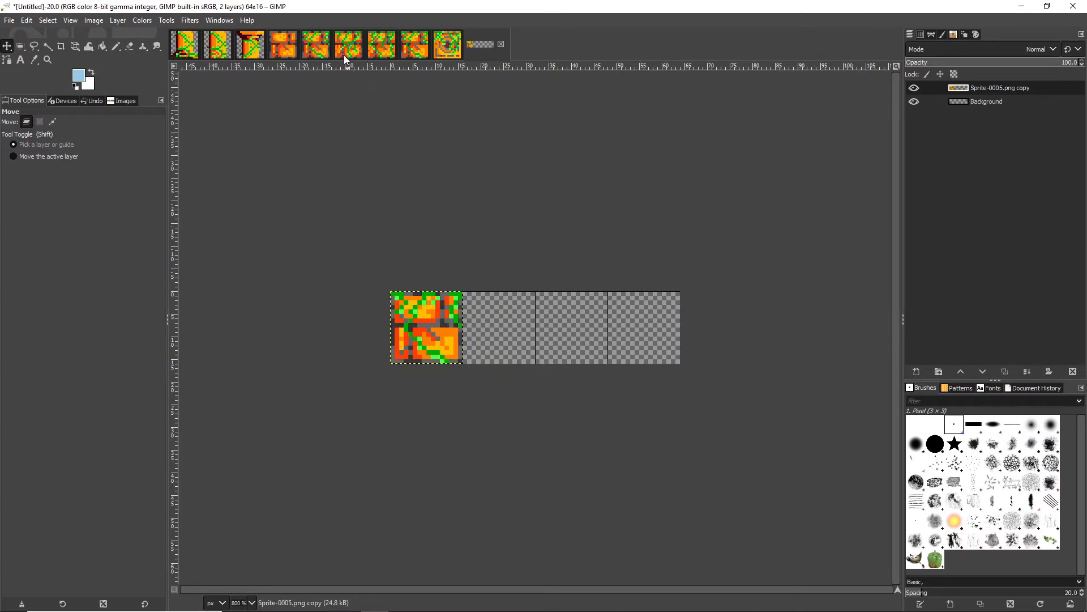
left_click(416, 44)
left_click_drag(960, 95, 518, 309)
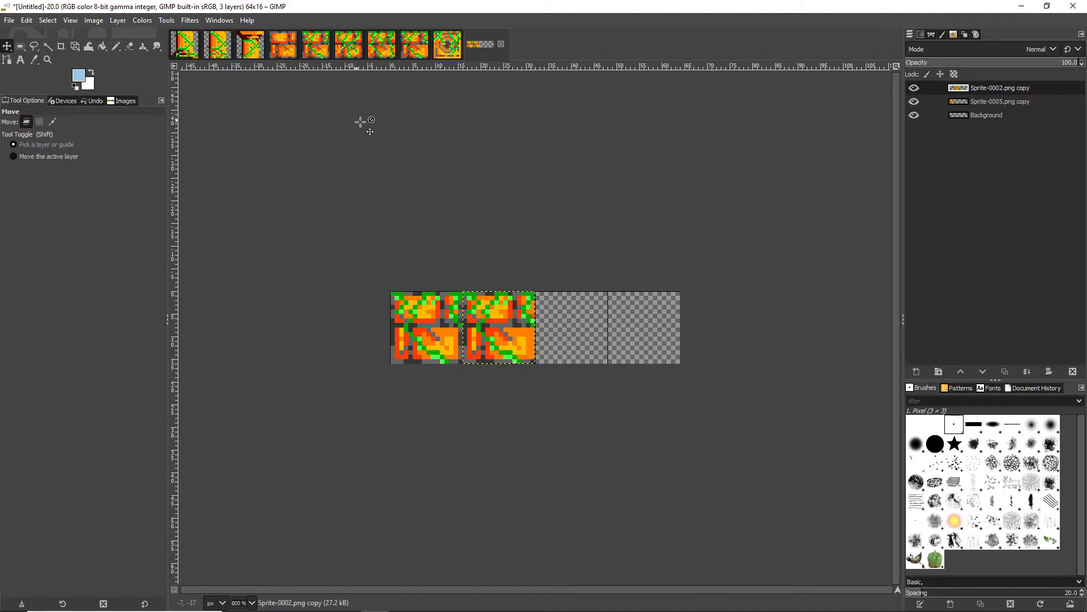
left_click(380, 50)
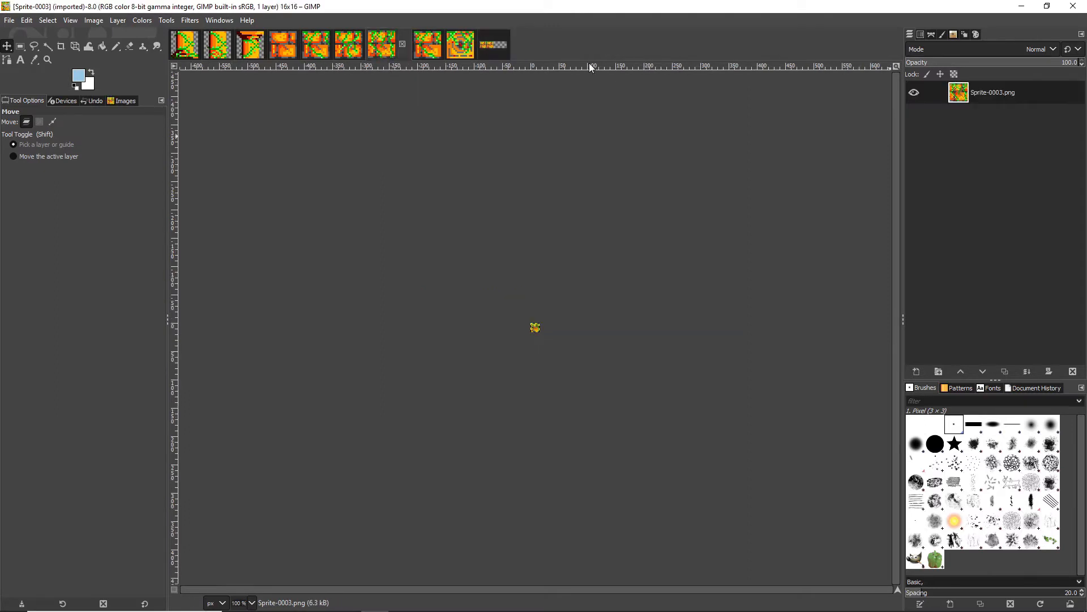
left_click_drag(959, 92, 589, 322)
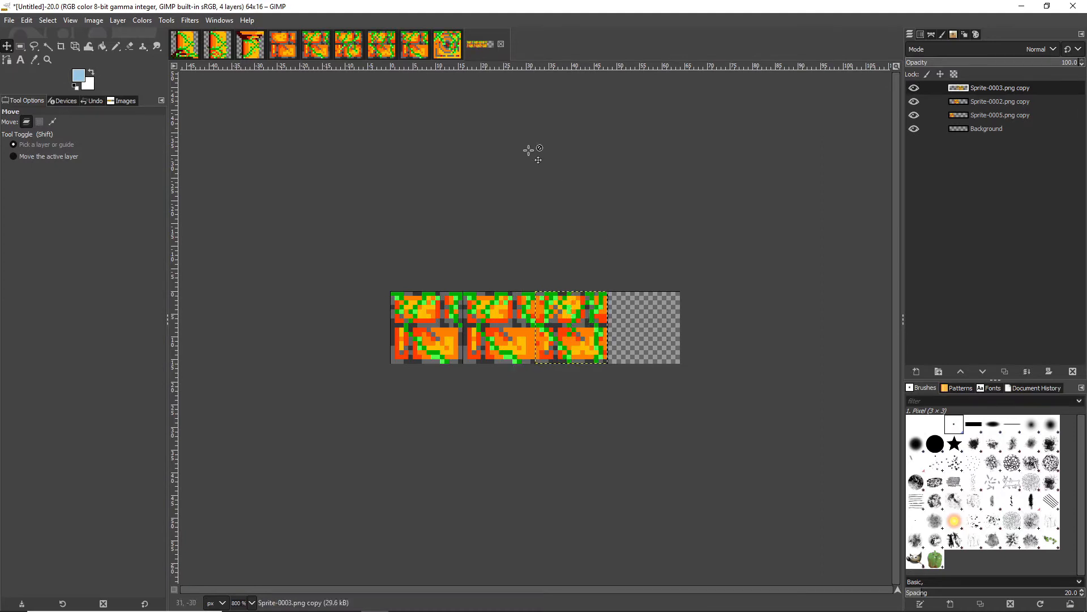
left_click(348, 50)
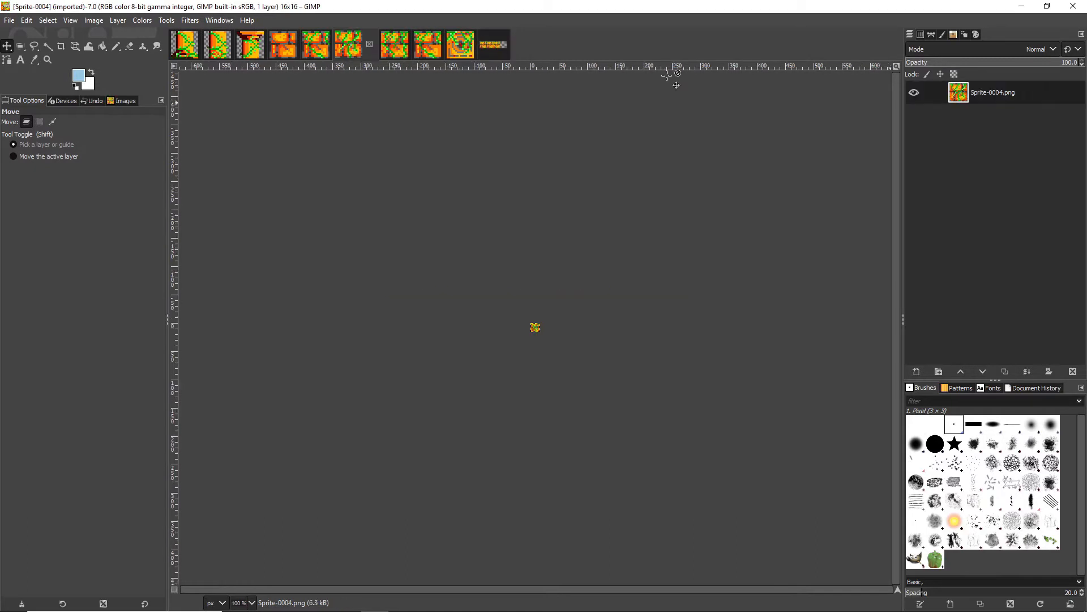
left_click_drag(497, 49, 672, 327)
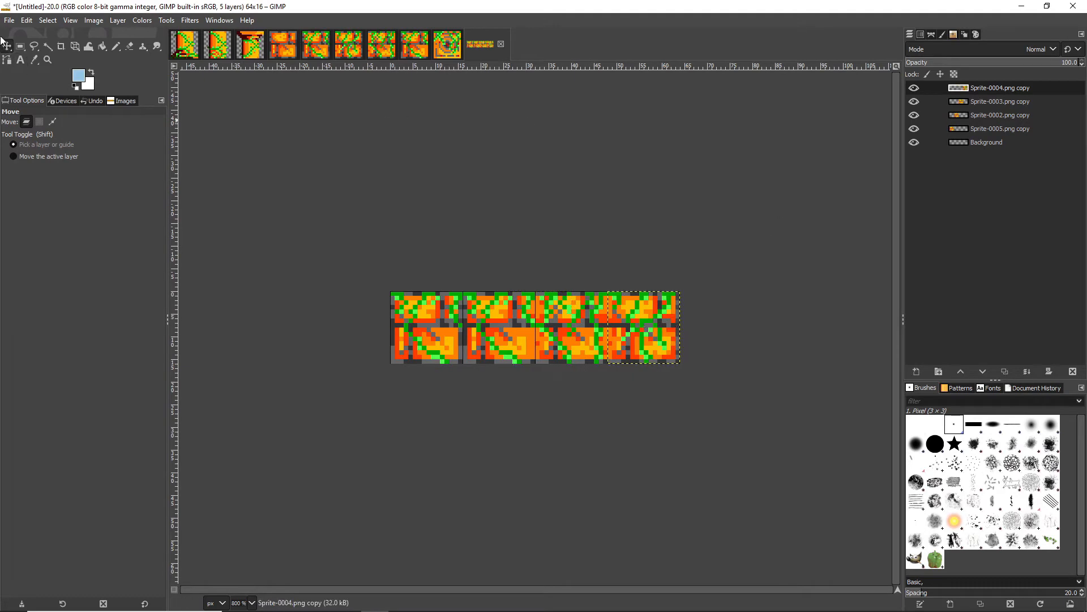
Export the sheet to the Desktop as platformspritesheet.png, replacing the existing file and keeping the offered PNG options.
left_click(9, 21)
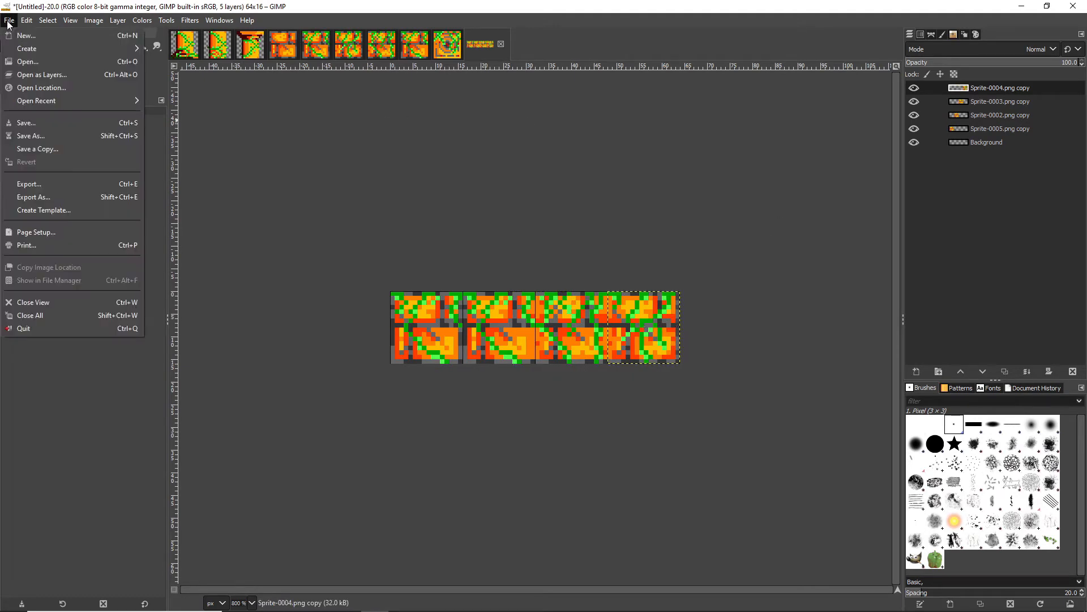
left_click(56, 197)
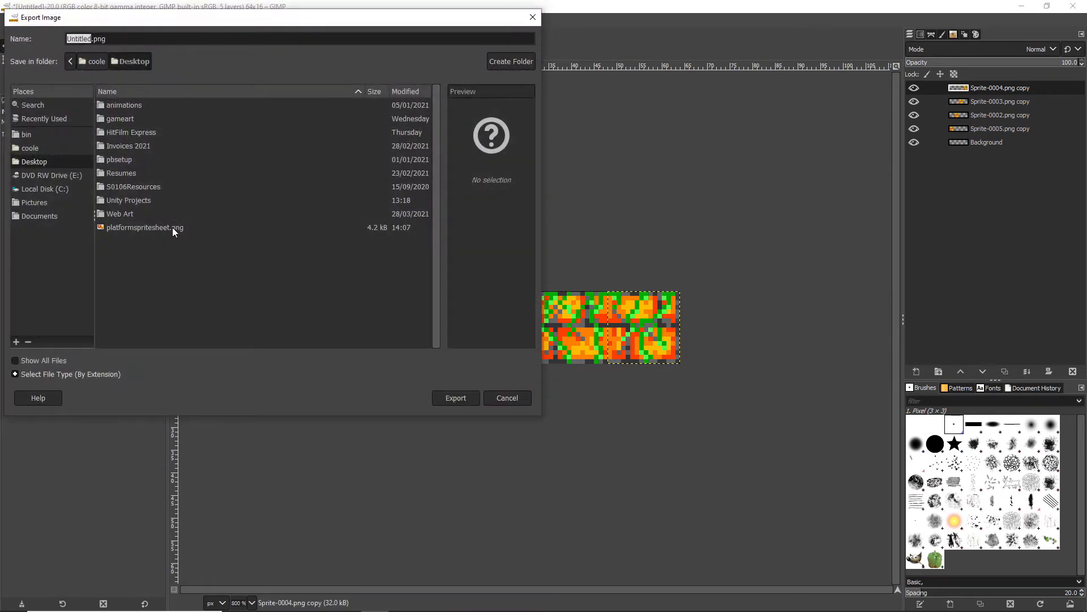
left_click(144, 227)
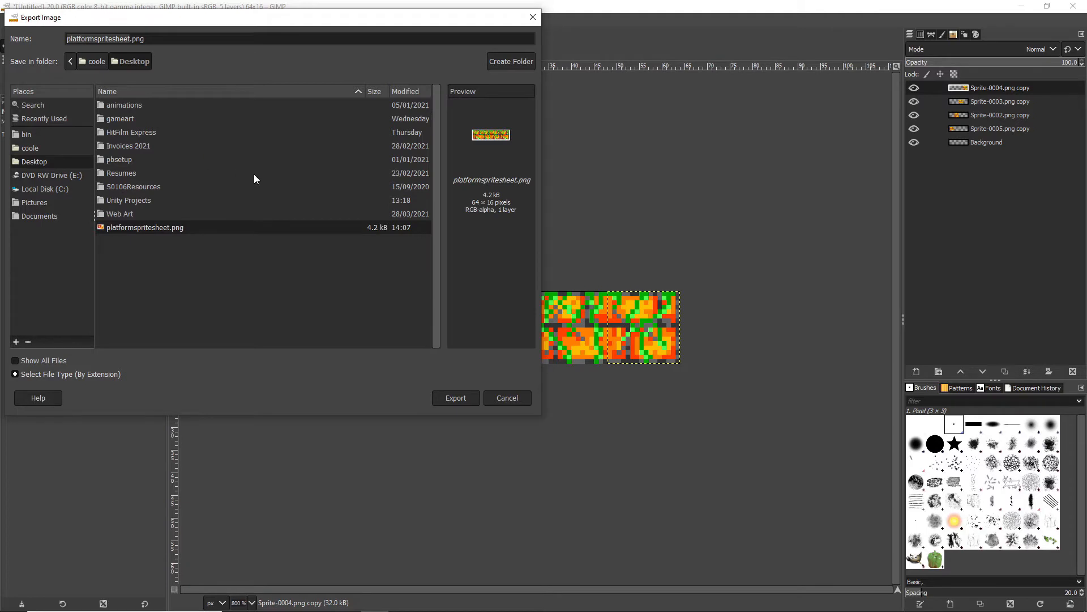
left_click(456, 398)
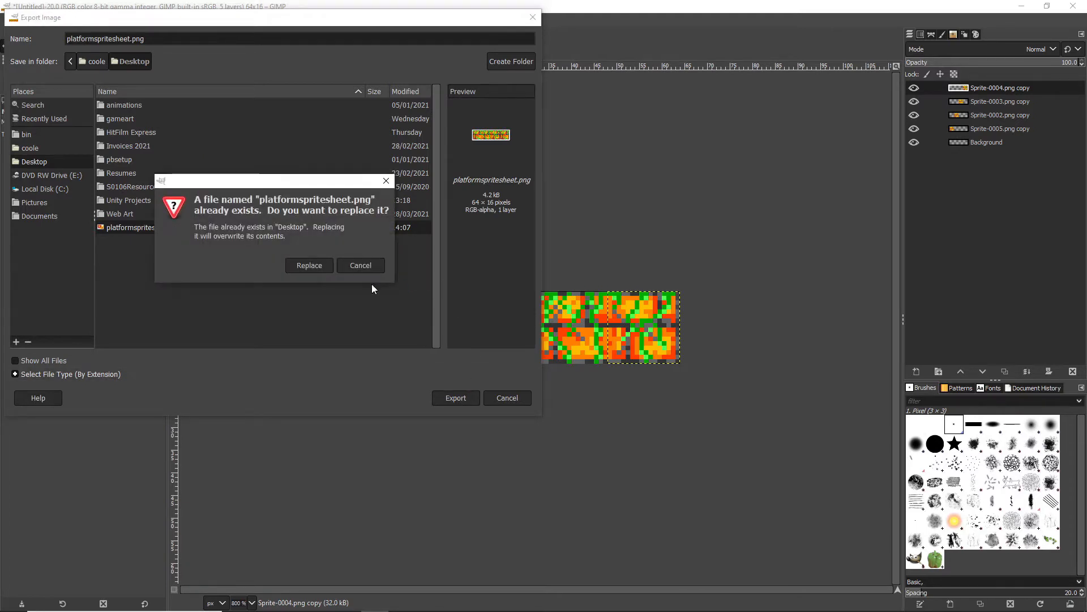
left_click(305, 266)
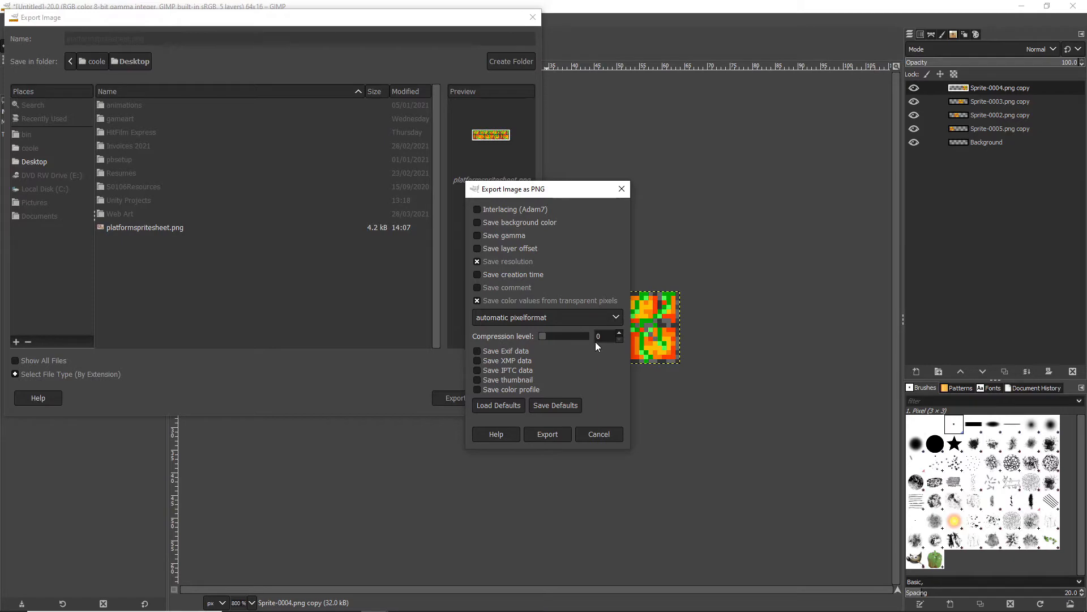
left_click(546, 434)
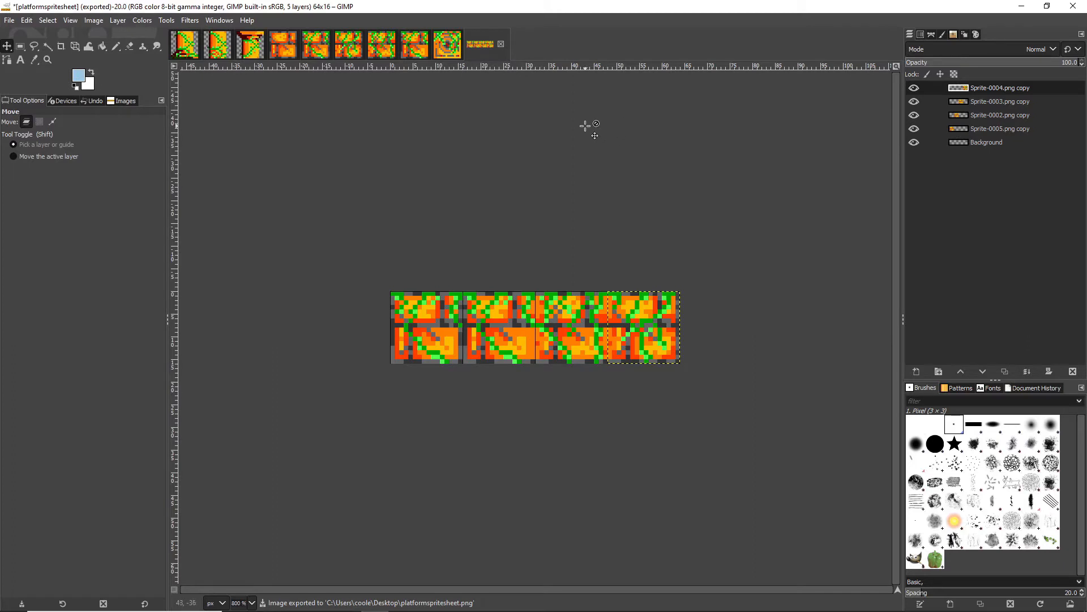
Create another new image, 16 px wide and 48 px high, filled with transparency.
left_click(9, 20)
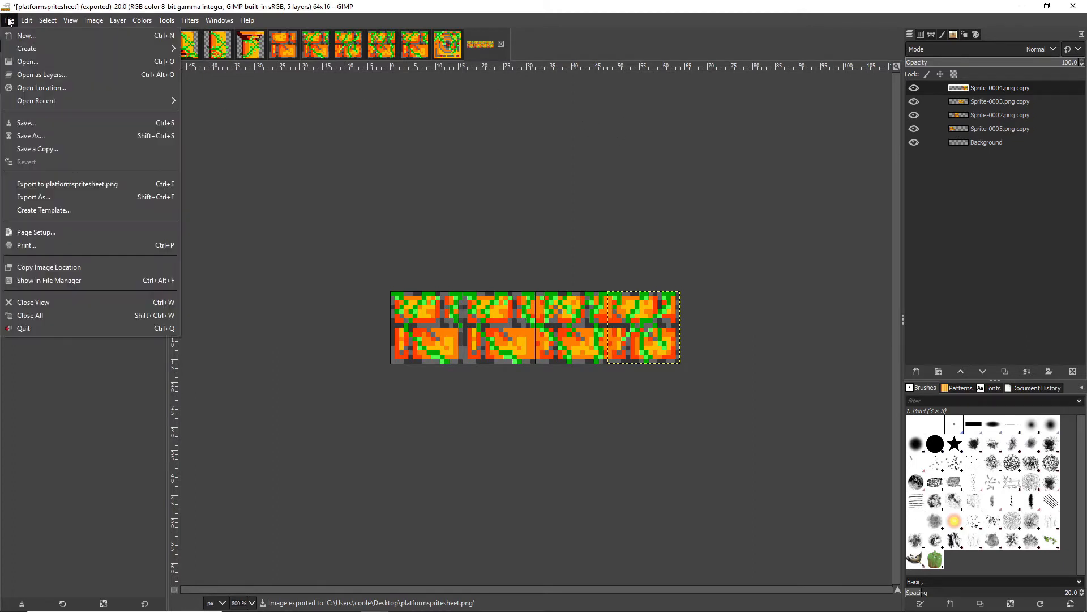
left_click(36, 39)
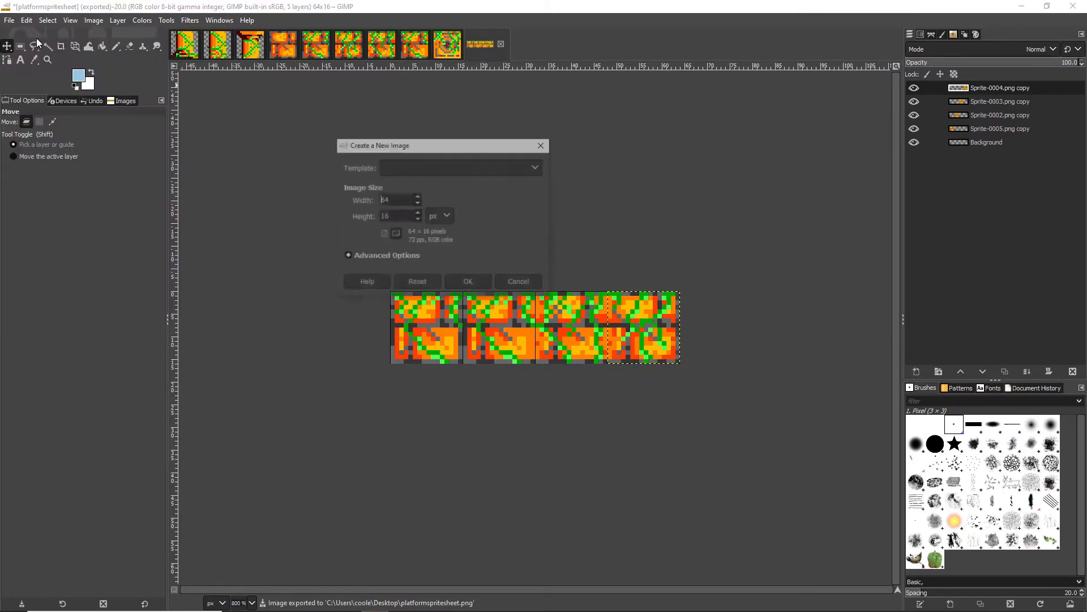
left_click(345, 256)
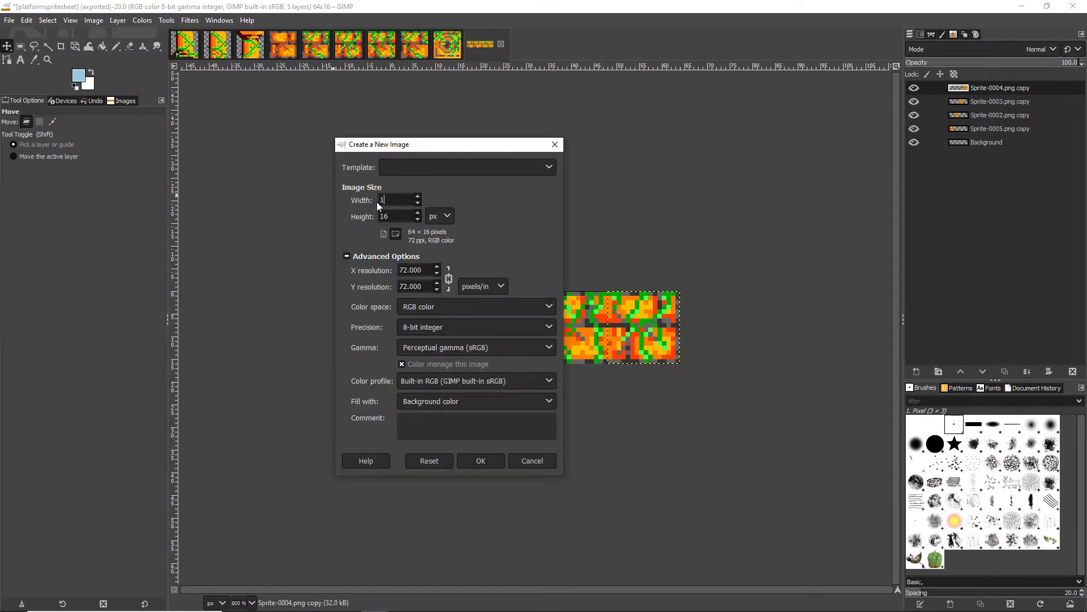
key("Tab")
left_click(461, 400)
left_click(454, 458)
left_click(466, 462)
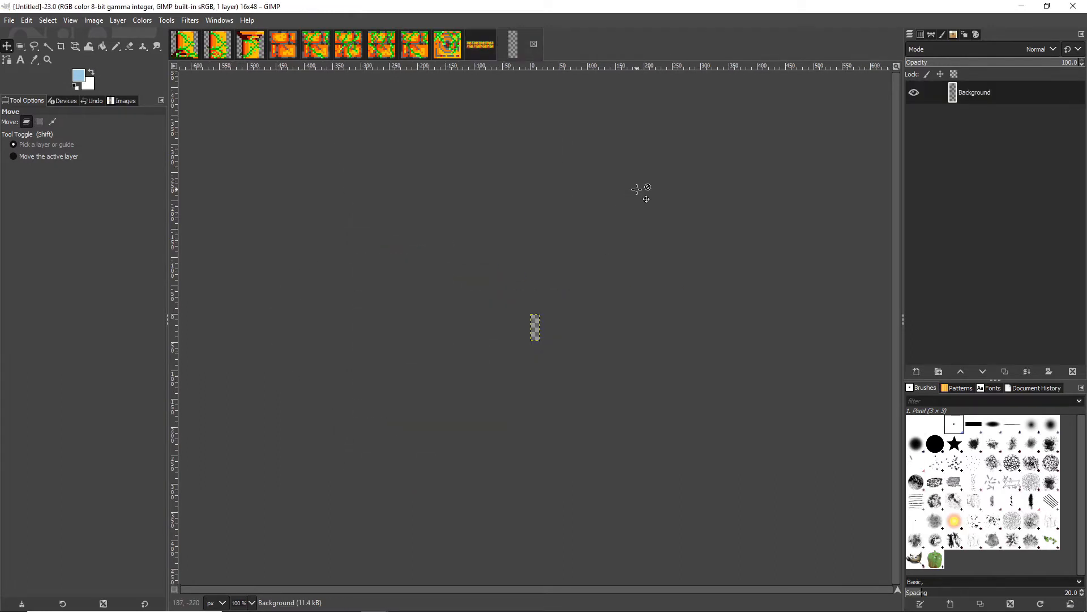
Display the grid on the 16 × 48 image and turn on snapping to the grid.
left_click(252, 602)
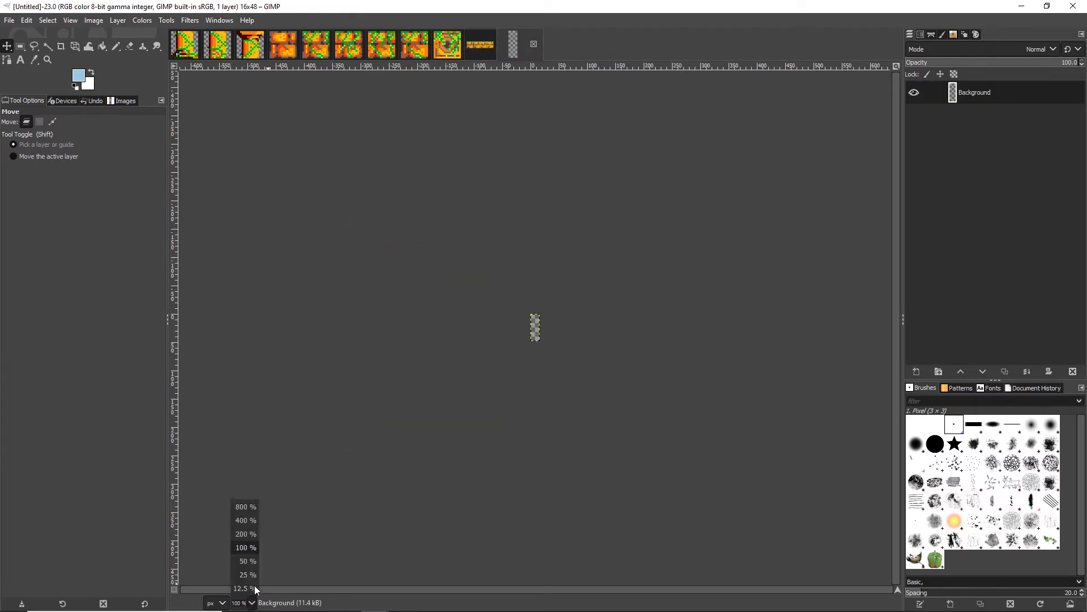
left_click(249, 506)
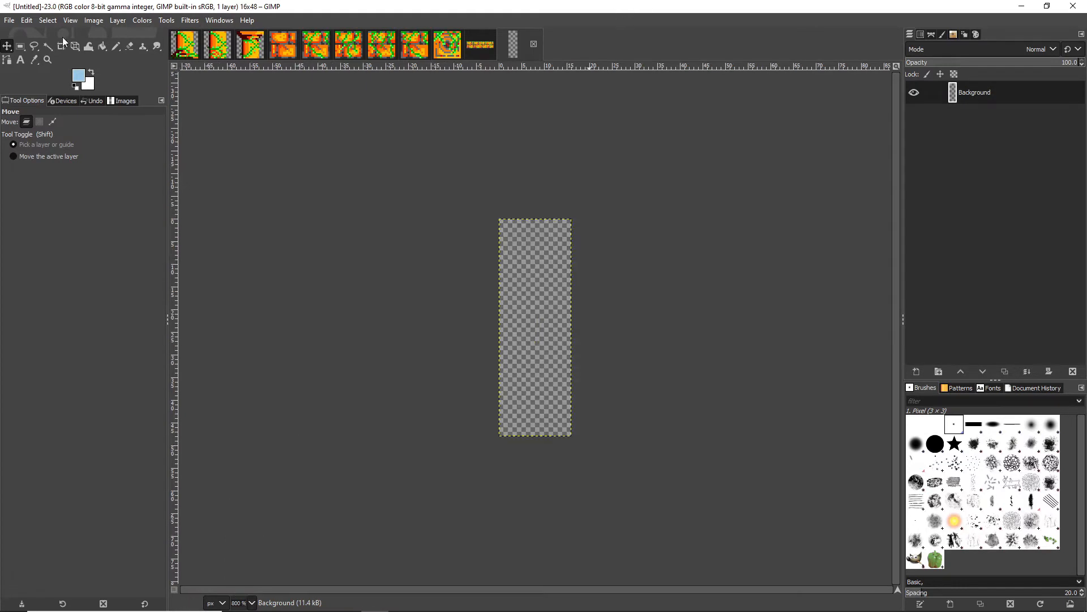
left_click(71, 20)
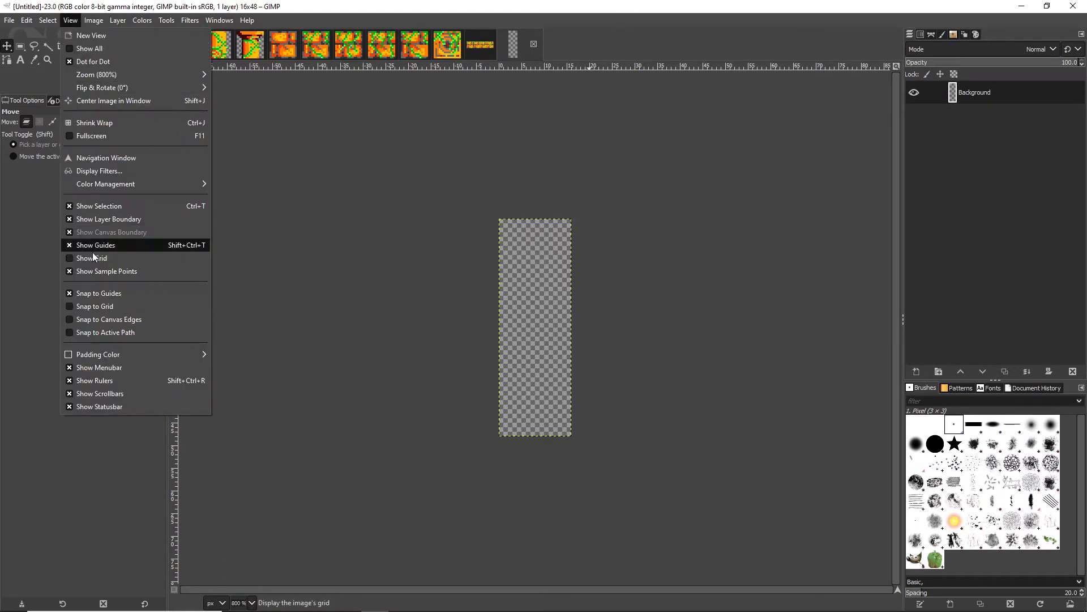
left_click(93, 255)
left_click(70, 23)
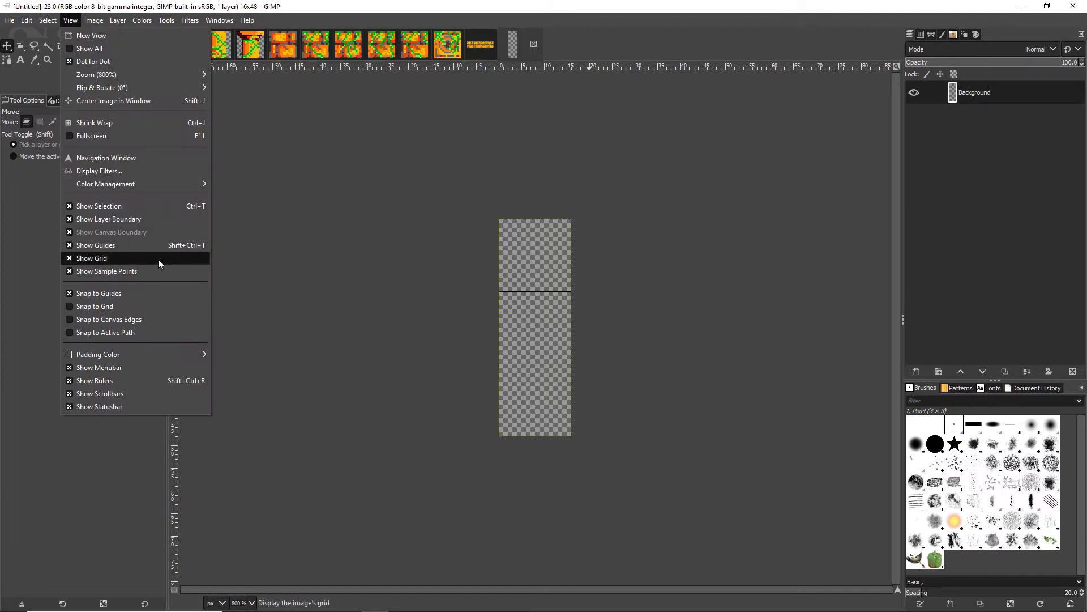
left_click(110, 306)
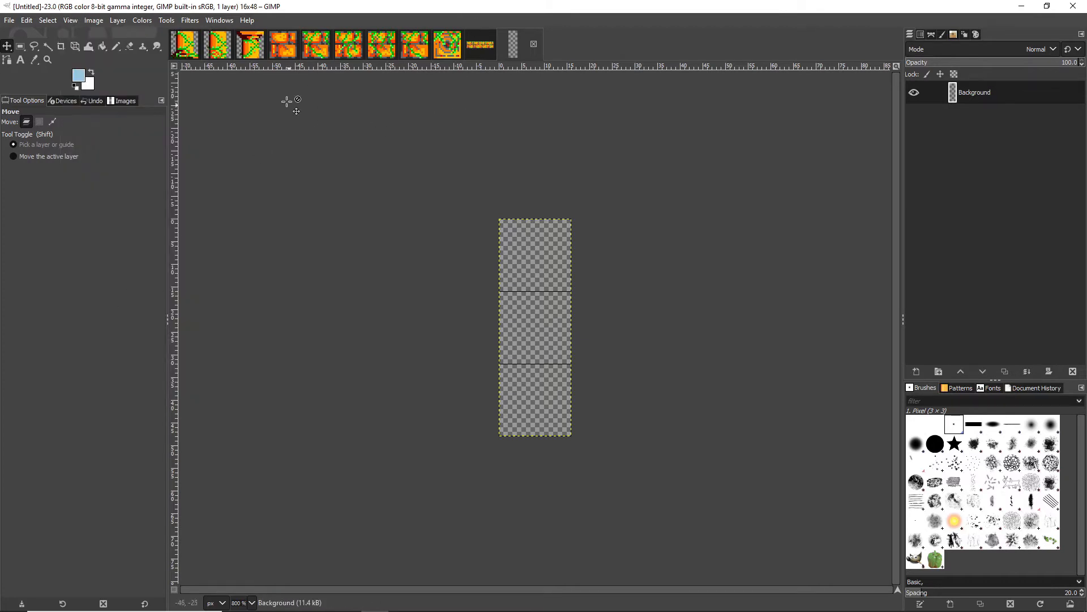
Copy the COLUMNTOP, COLUMNMID and COLUMNBOTTOM layers into the 16 × 48 image's three grid cells, in that order from top to bottom.
left_click(256, 50)
left_click_drag(958, 92, 538, 256)
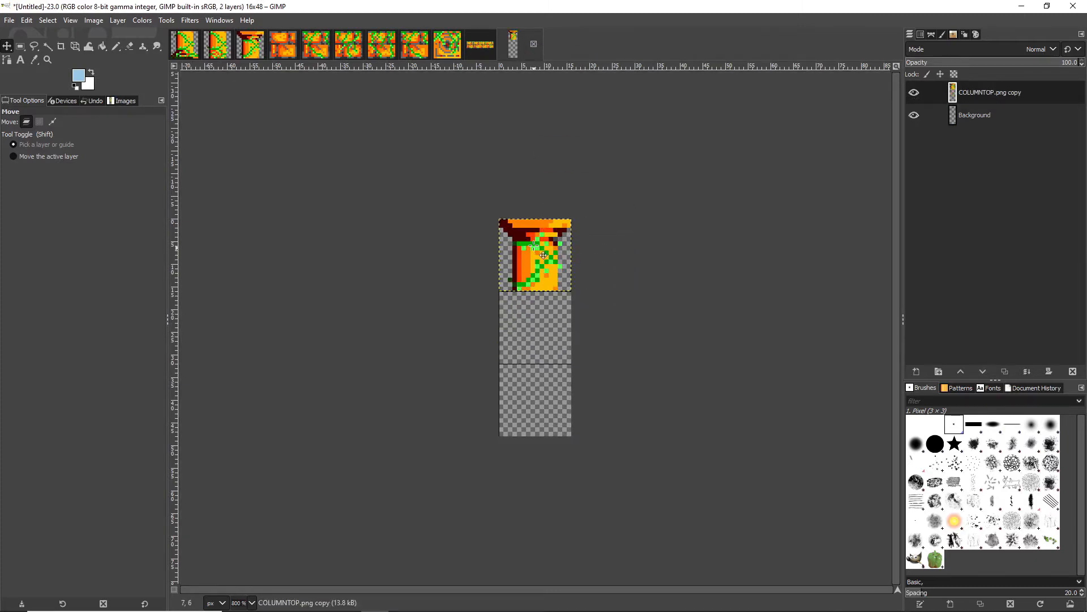
left_click(220, 50)
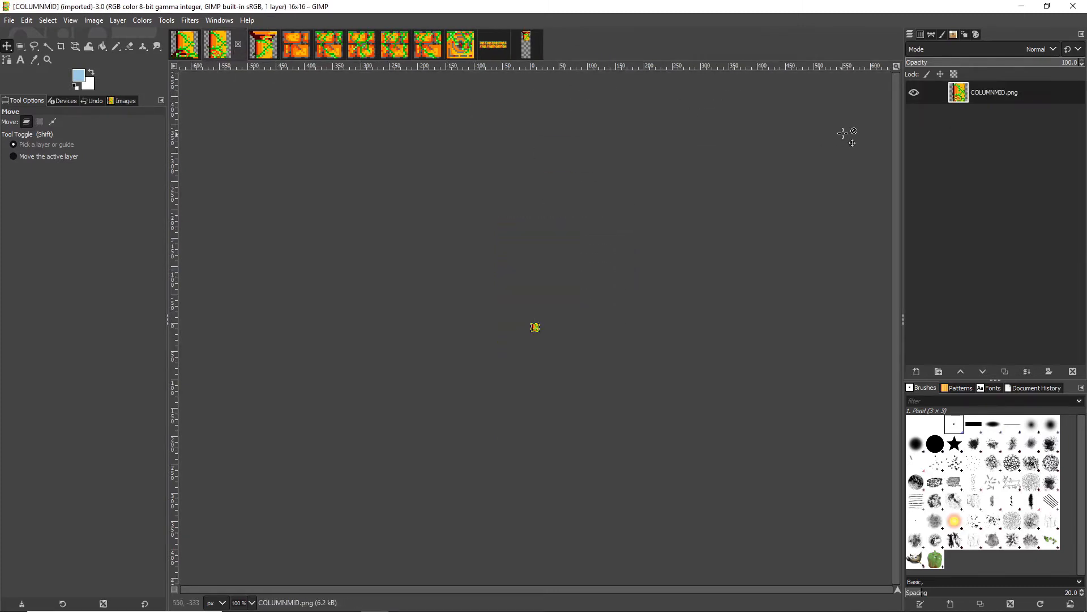
left_click_drag(966, 98, 561, 321)
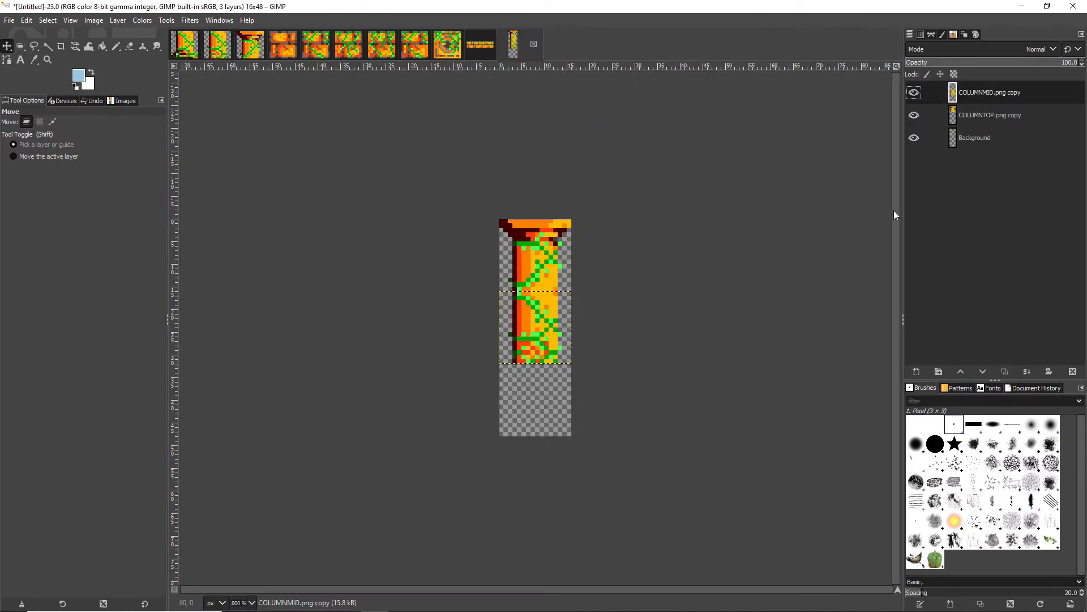
left_click(190, 45)
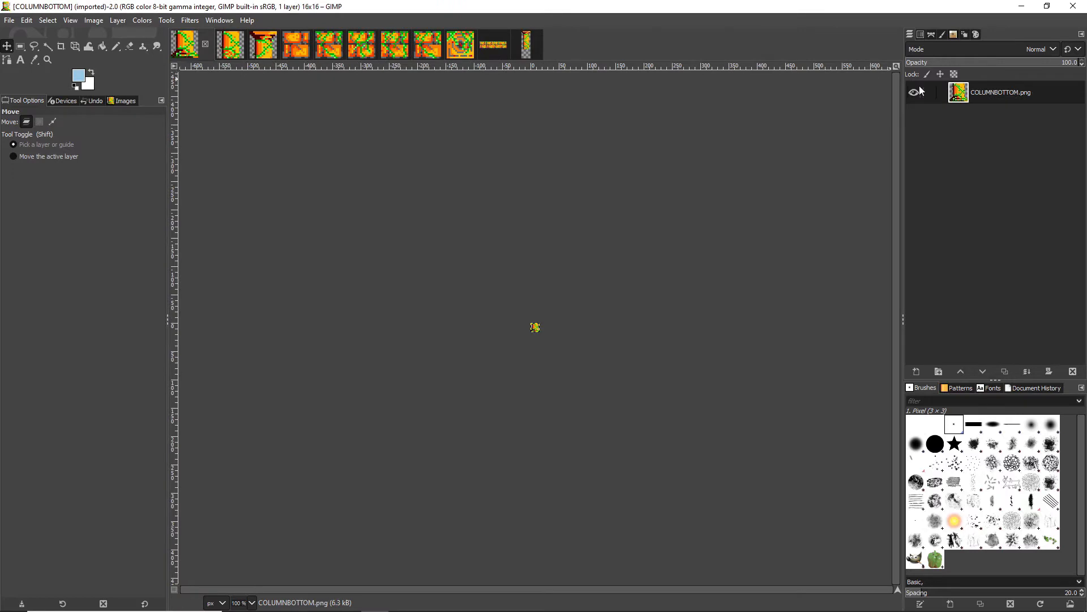
left_click_drag(957, 94, 538, 375)
left_click_drag(539, 326, 540, 399)
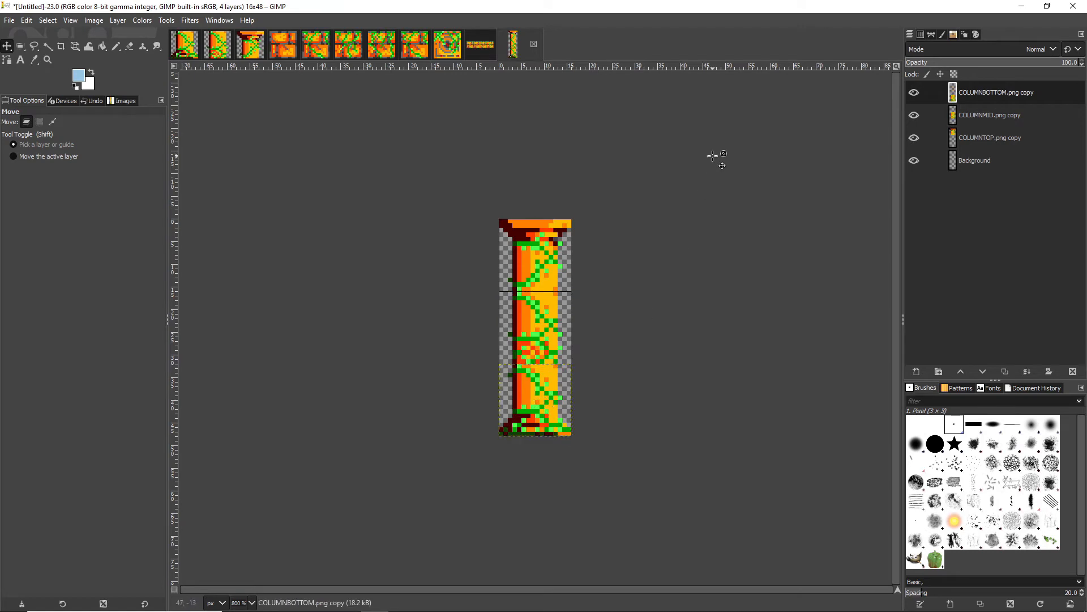
Export the column sheet to the Desktop as columnspritesheet.png, keeping the offered PNG options.
left_click(10, 21)
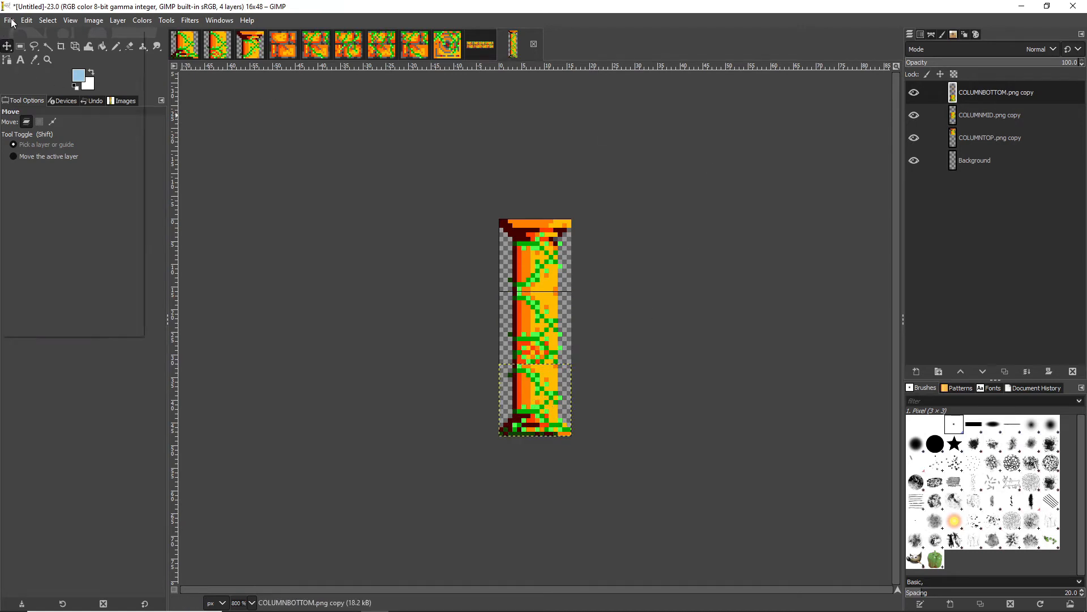
left_click(36, 198)
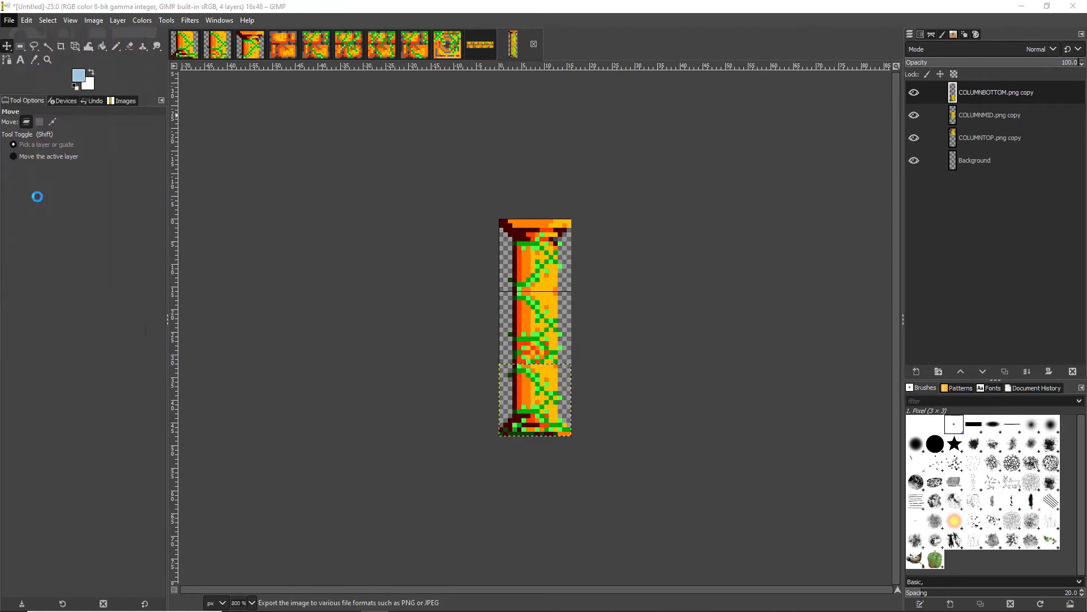
type("col")
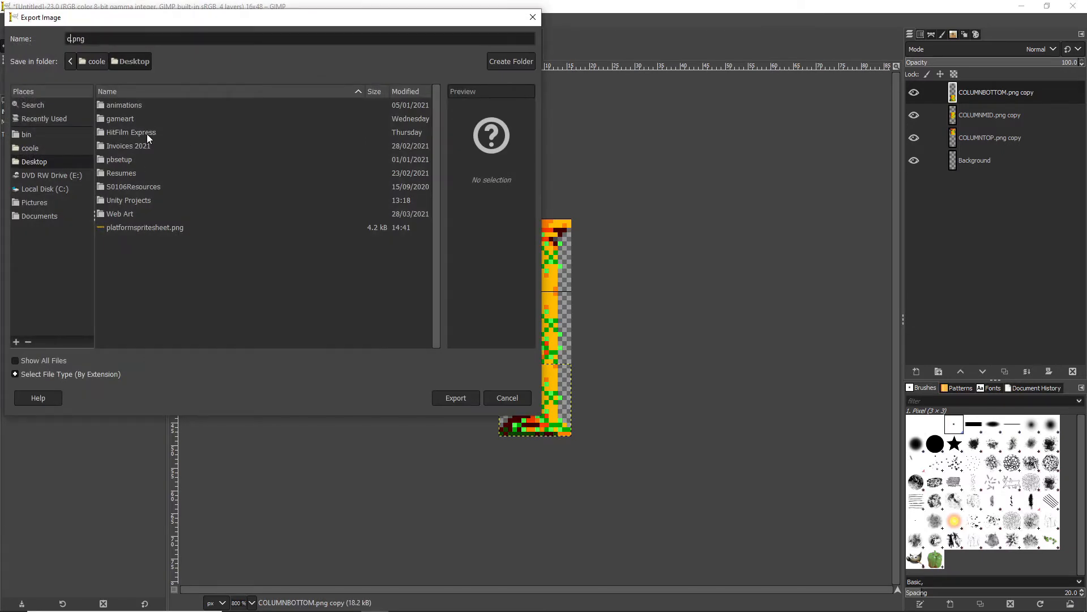
type("umnspritesheet")
left_click(455, 397)
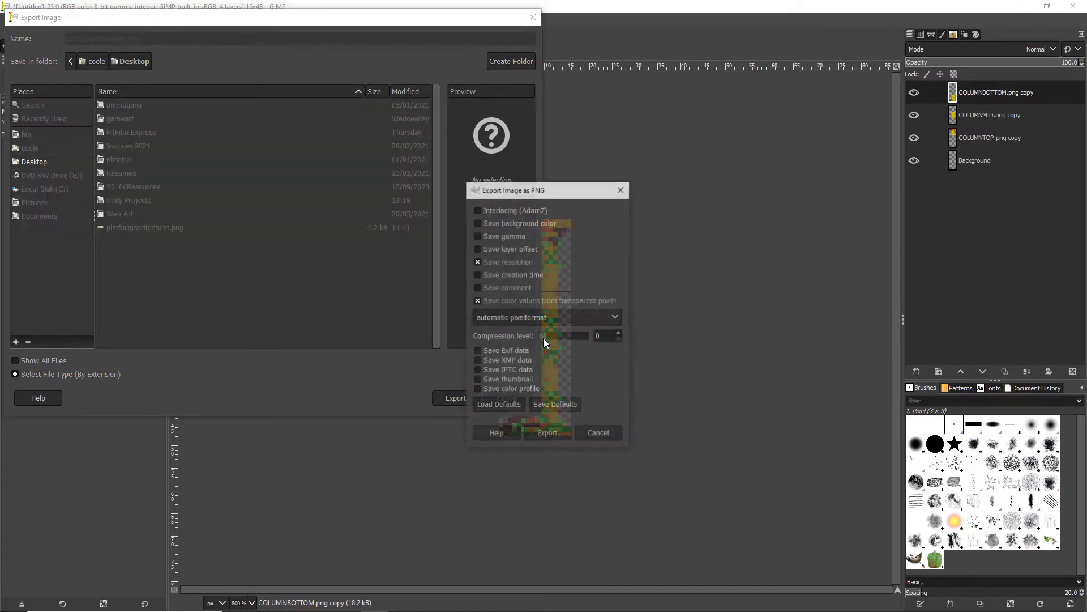
left_click(566, 431)
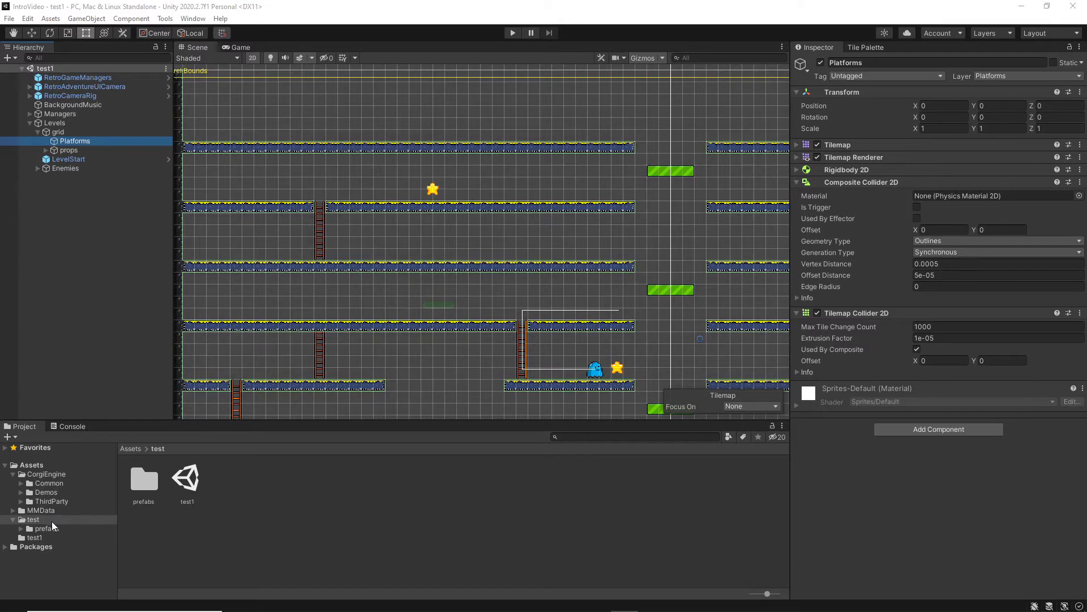
Switch to Unity, create a folder named Sprites inside Assets/test and open it.
right_click(313, 490)
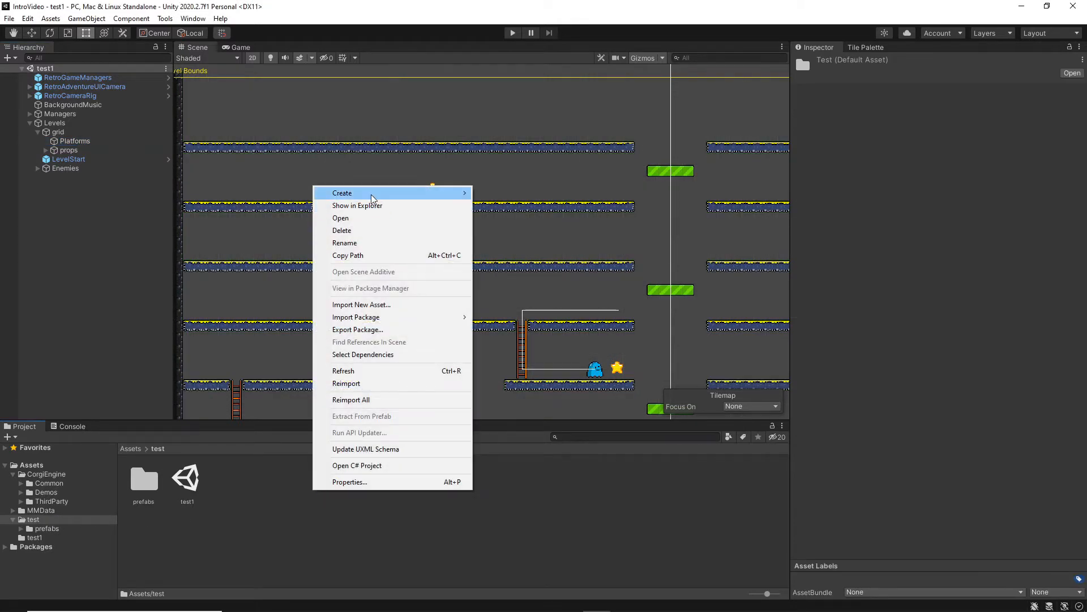
mouse_move(420, 193)
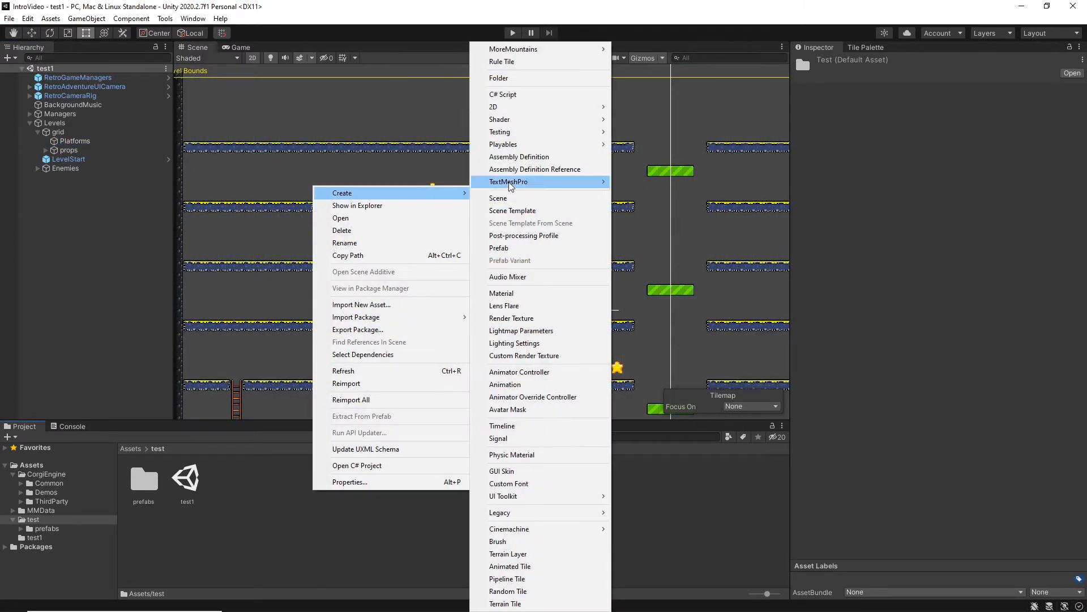
left_click(499, 78)
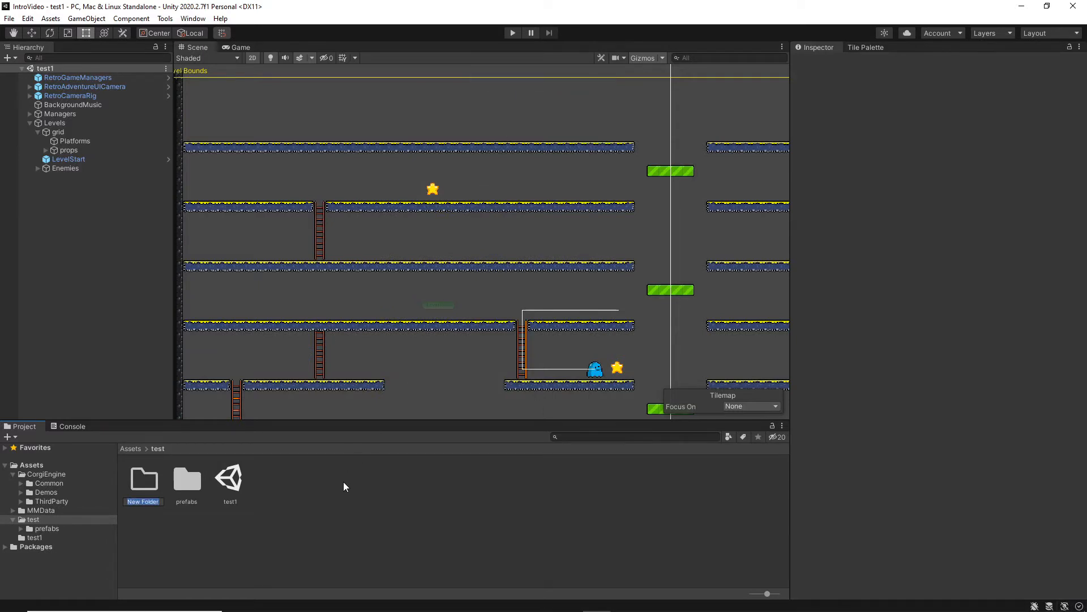
type("Sprites")
key("Return")
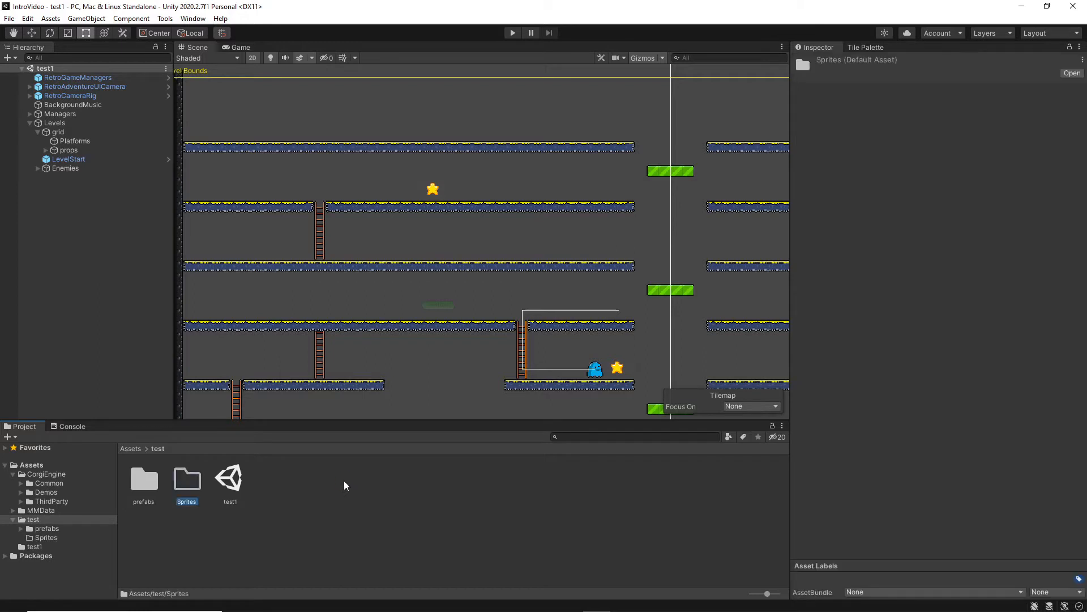
double_click(189, 480)
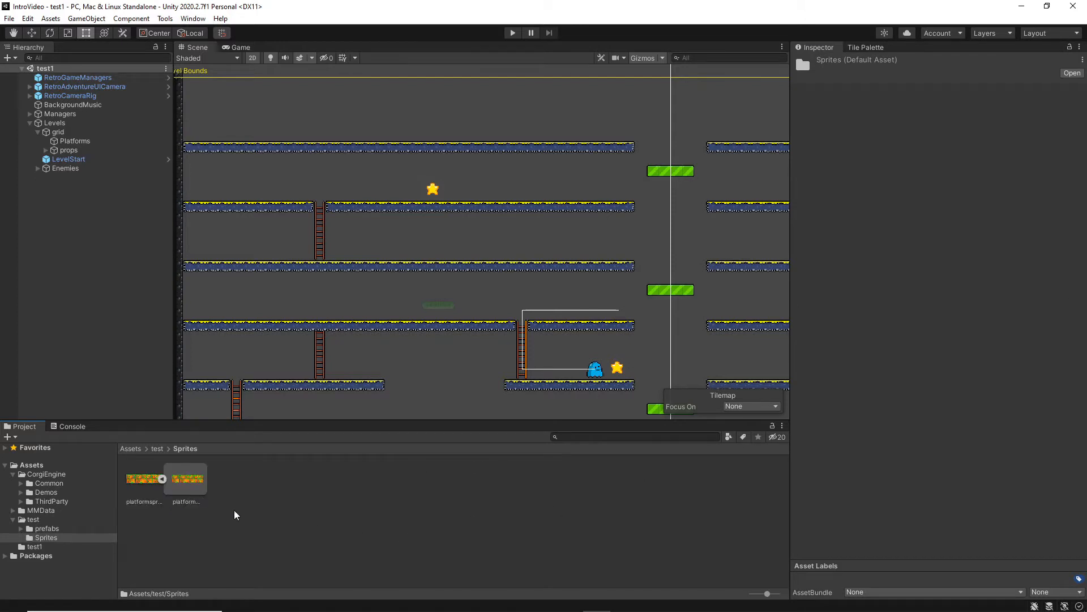
Set platformspritesheet's import settings to Multiple sprite mode, 16 pixels per unit, Point (no filter) and no compression, and apply them.
left_click(138, 480)
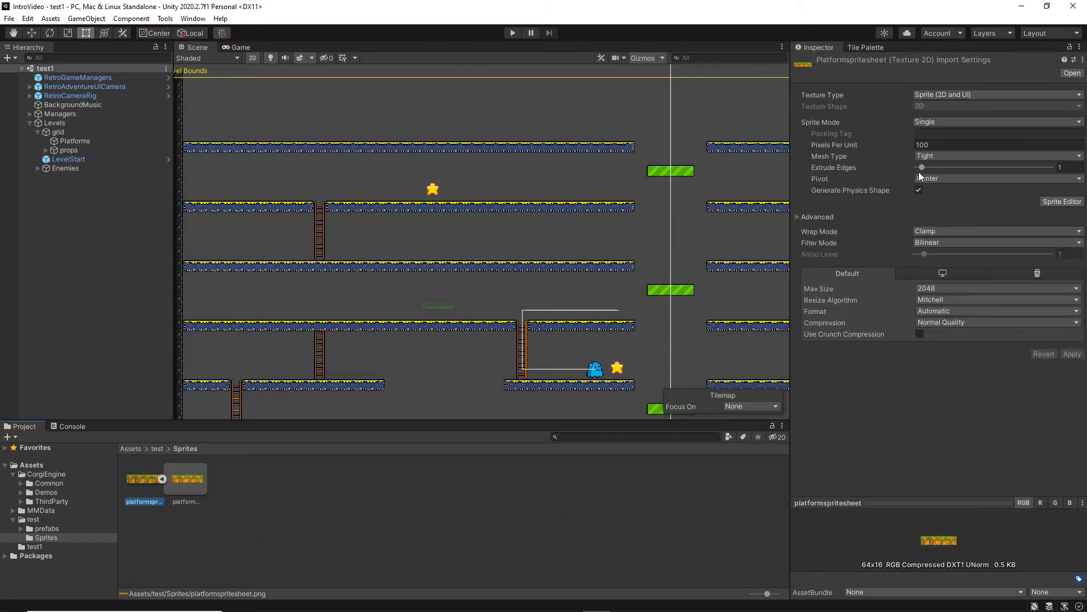
left_click(971, 121)
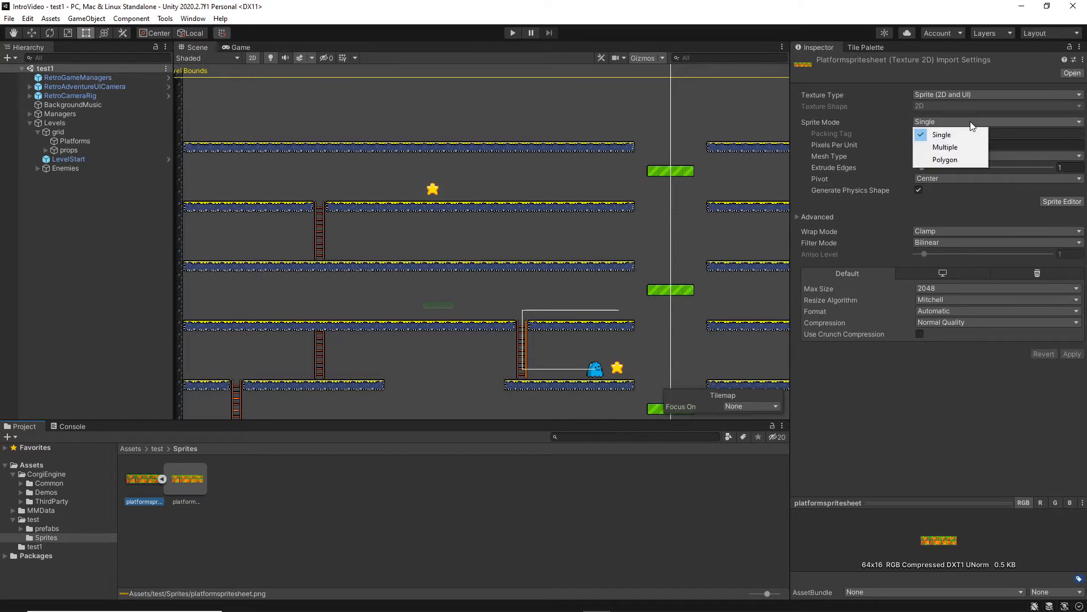
left_click(943, 147)
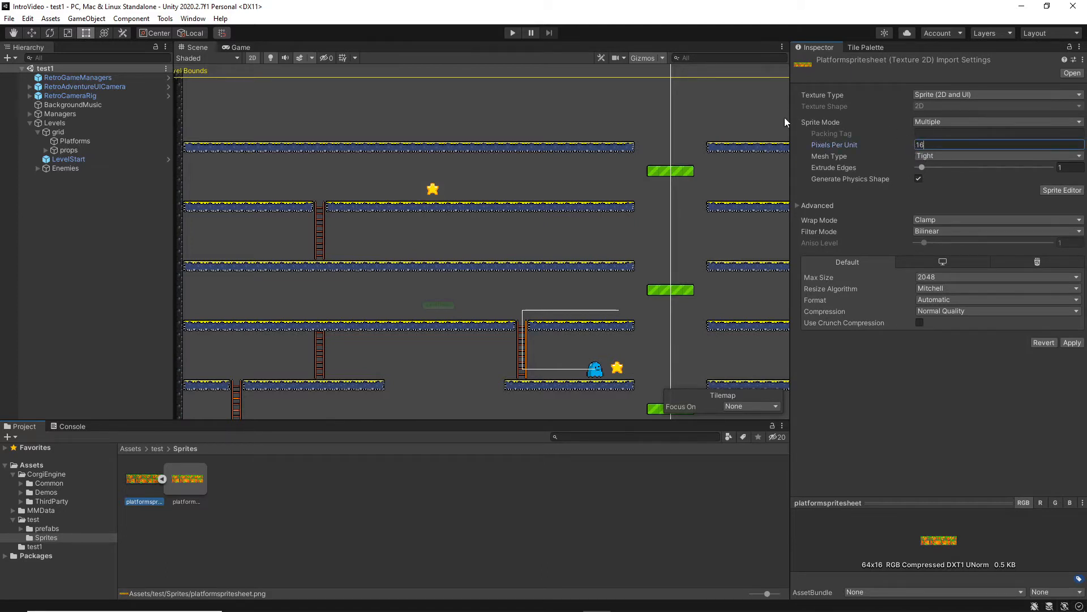
left_click(918, 232)
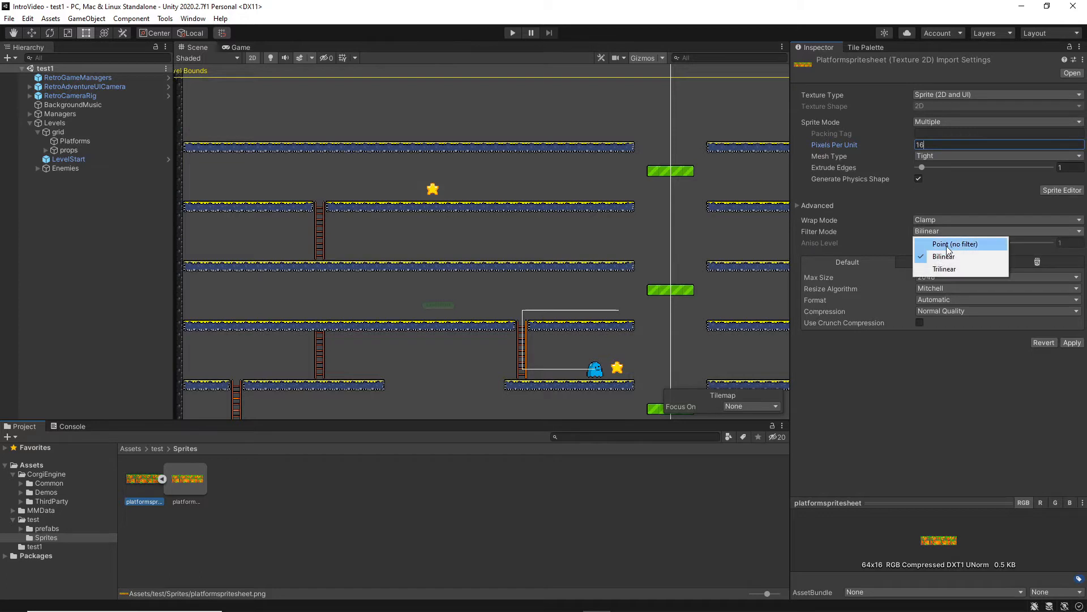
left_click(935, 241)
left_click(939, 313)
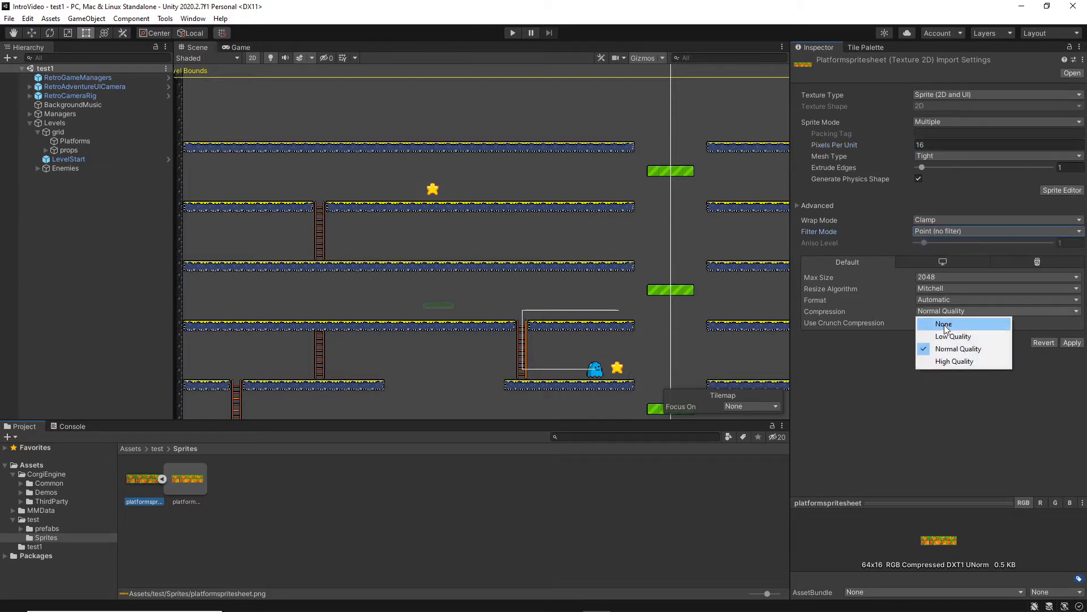
left_click(944, 322)
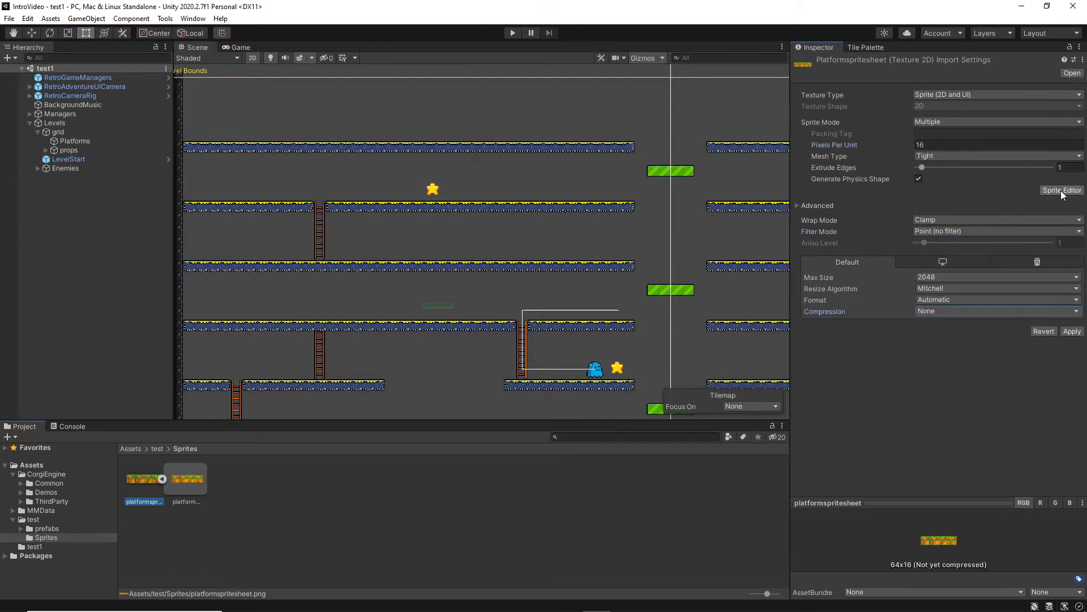
left_click(1072, 332)
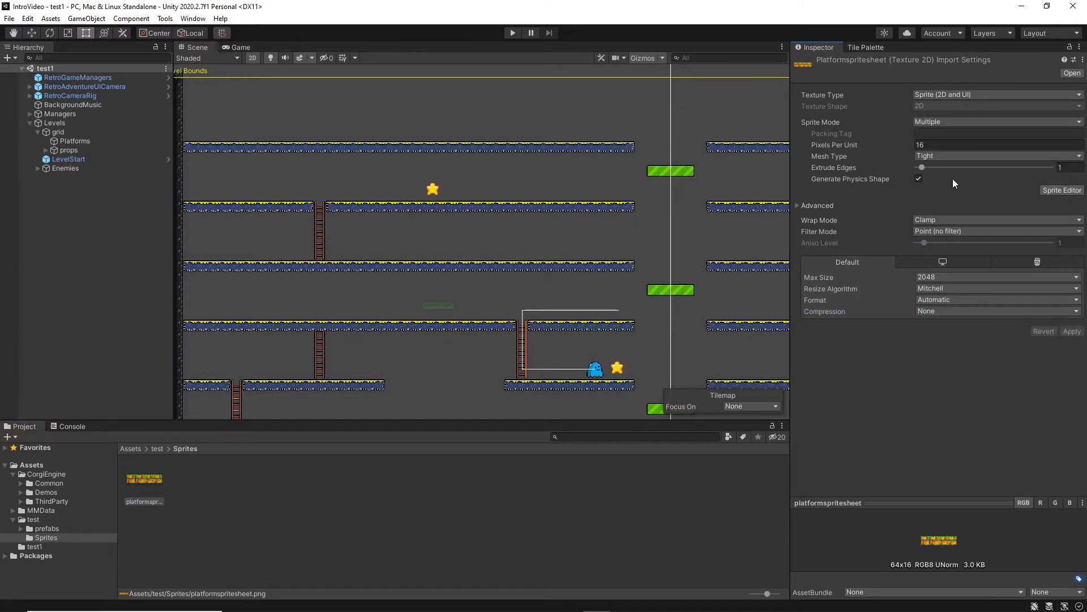
Slice platformspritesheet in the Sprite Editor by a grid cell size of 16 × 16 pixels, apply the slices and close the editor.
left_click(1062, 190)
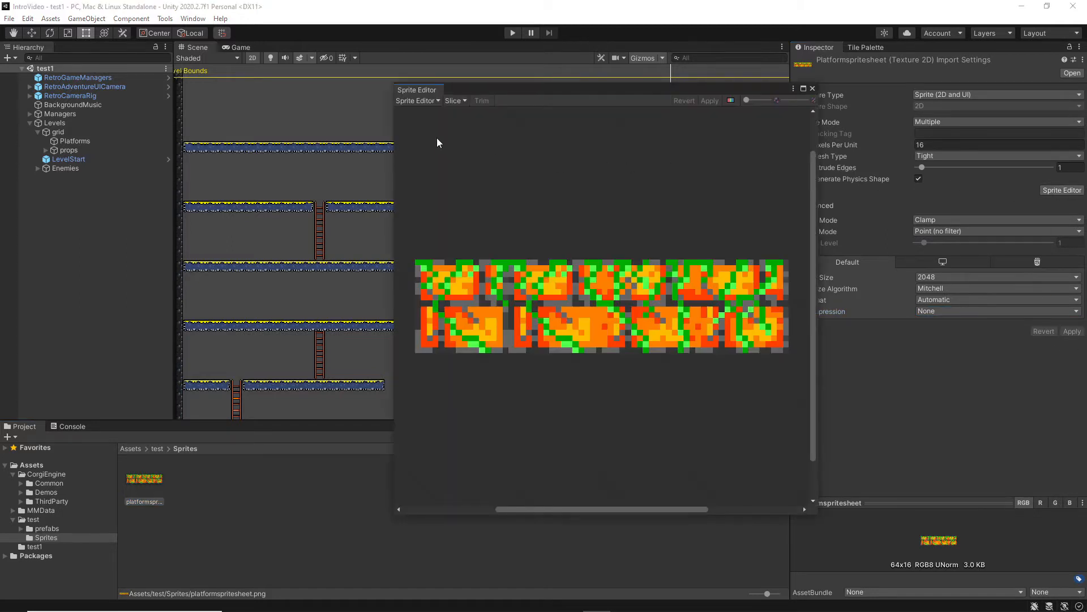
left_click(452, 101)
left_click(555, 111)
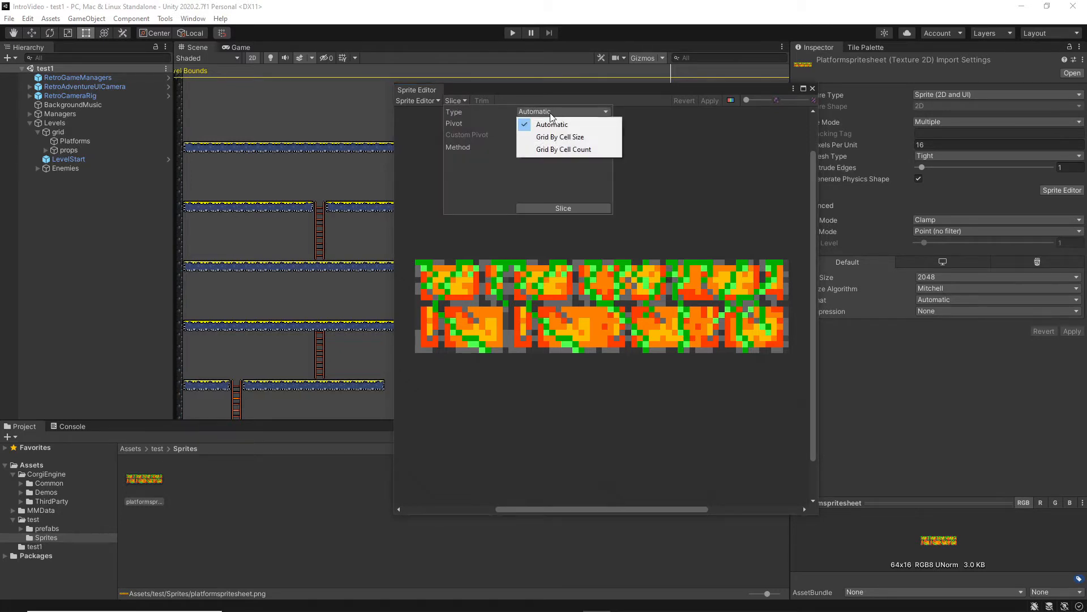
left_click(553, 135)
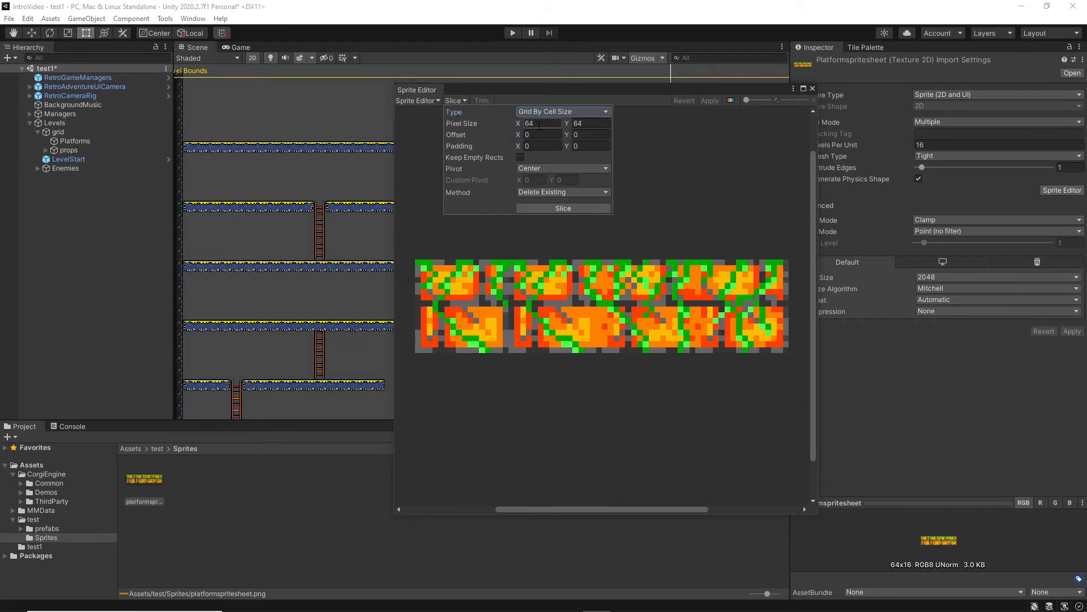
left_click(540, 124)
type("1")
left_click(569, 207)
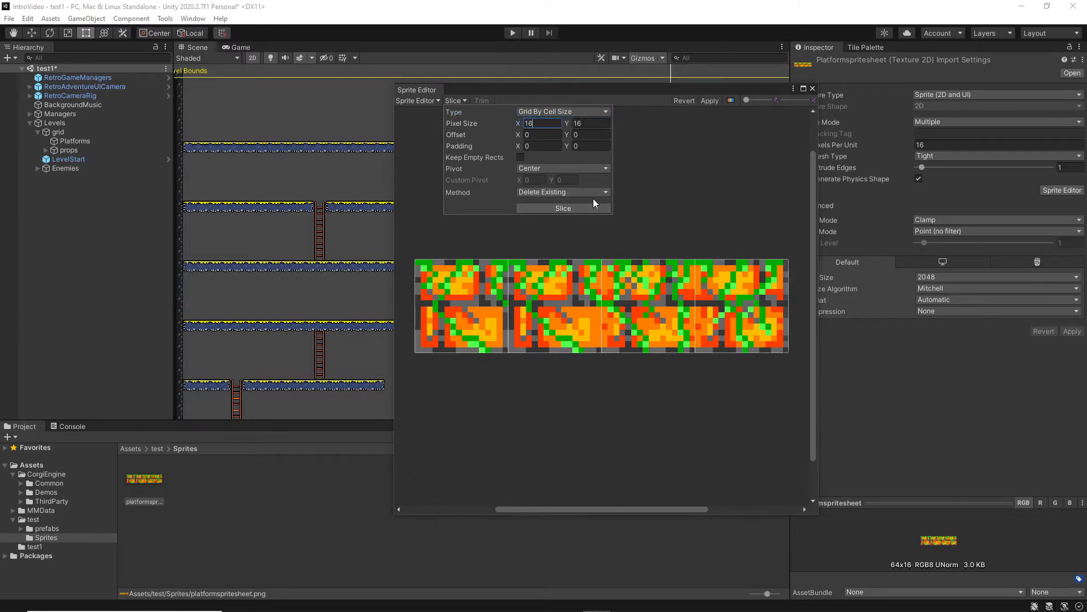
left_click(718, 100)
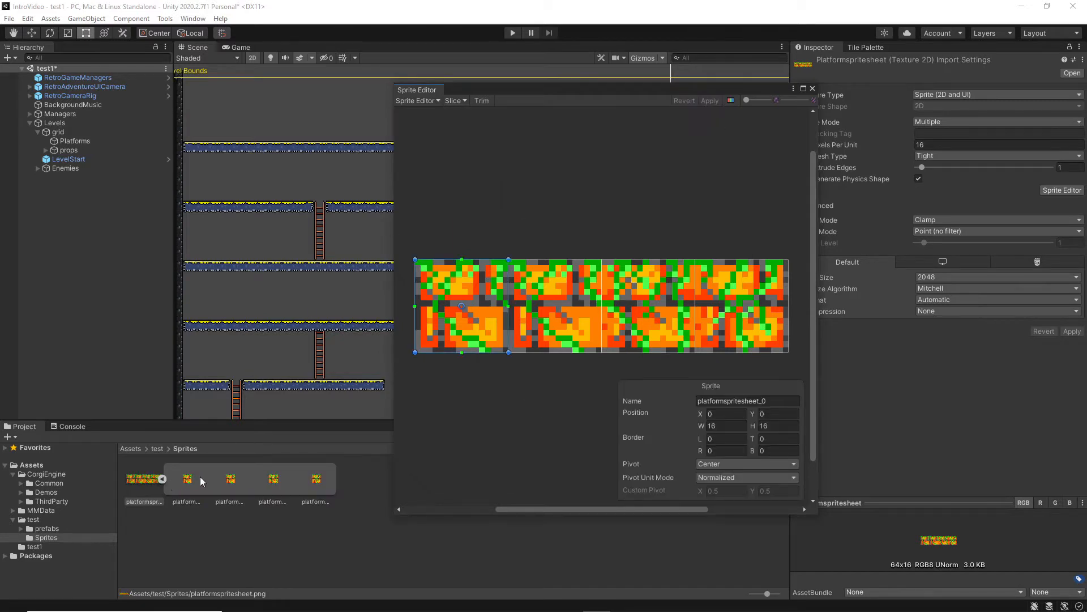
left_click(811, 89)
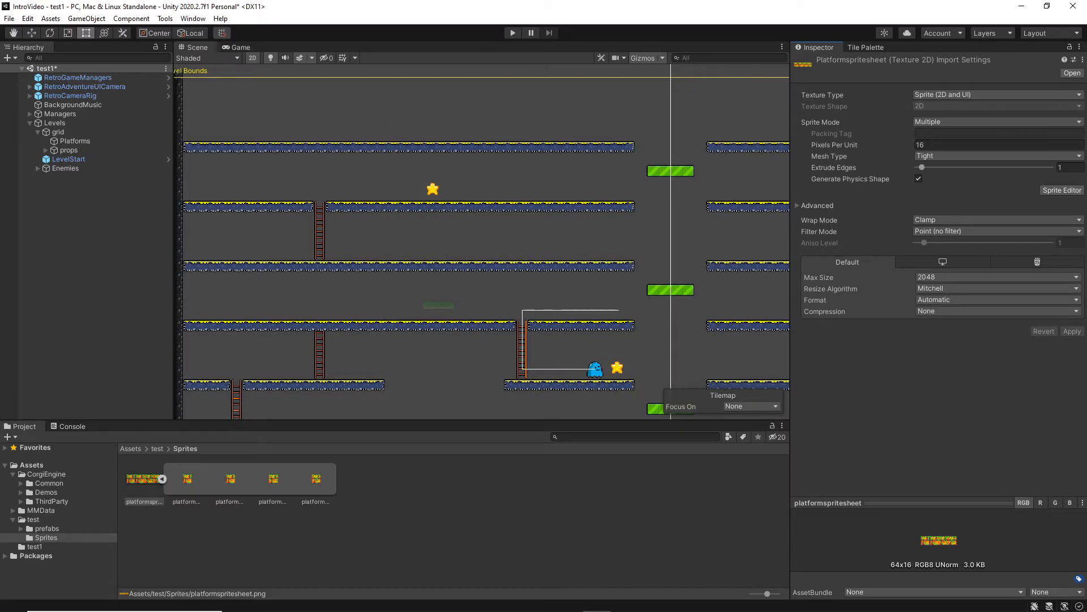
Set columnspritesheet's import settings to Multiple sprite mode, 16 pixels per unit, Point (no filter) and no compression, and apply them.
left_click(587, 495)
left_click(139, 479)
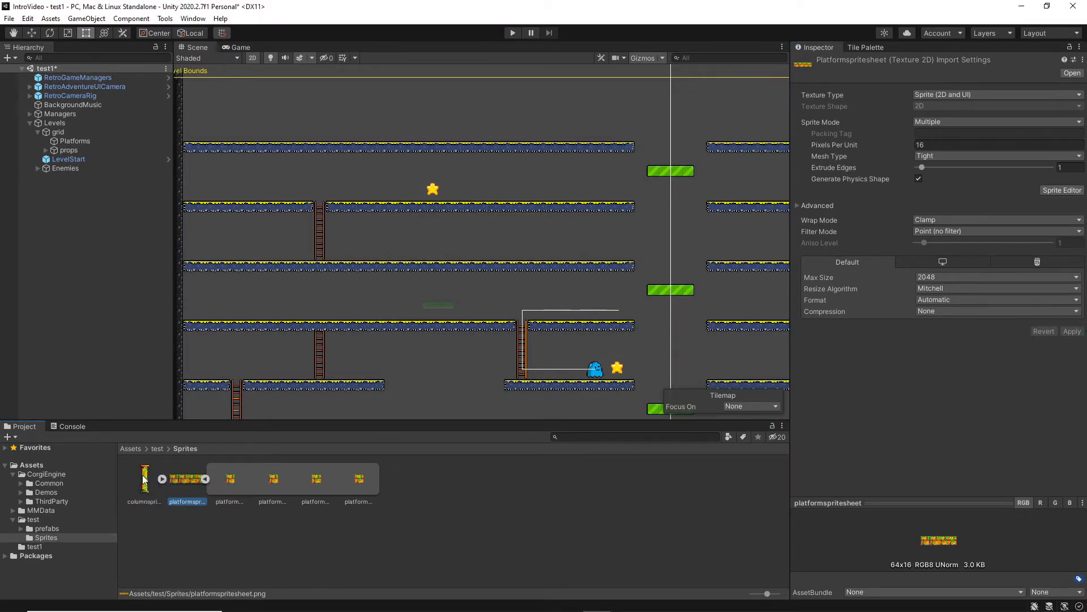
left_click(946, 123)
left_click(945, 146)
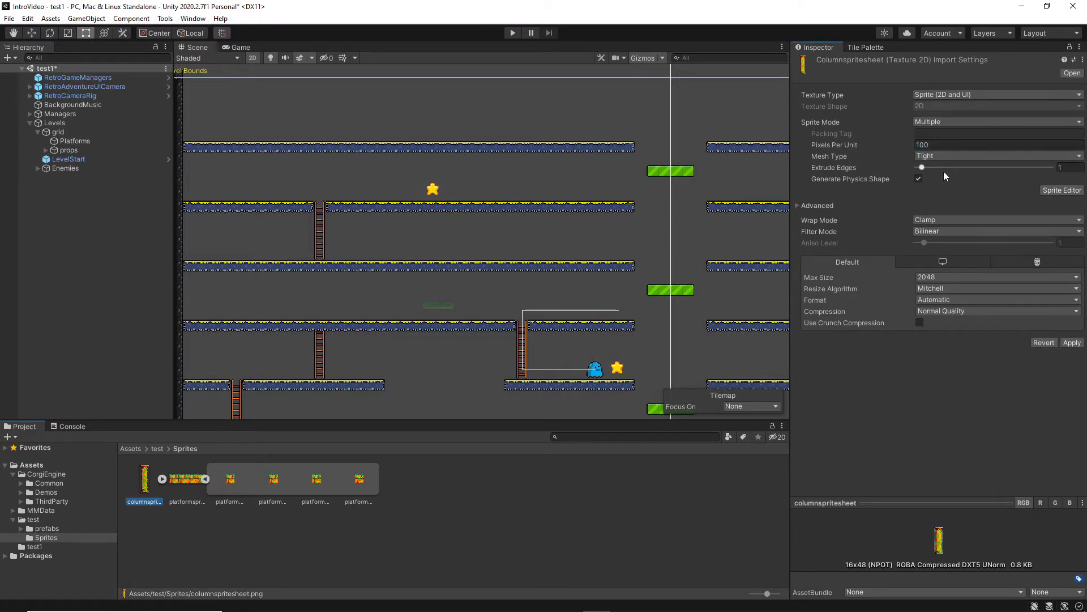
left_click(932, 145)
type("16")
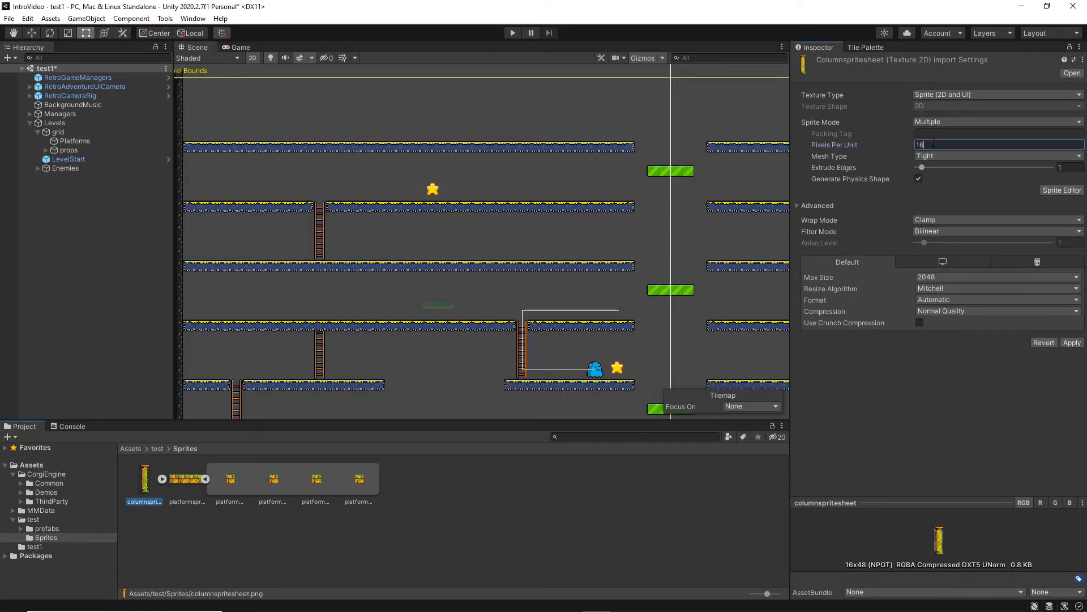
left_click(957, 230)
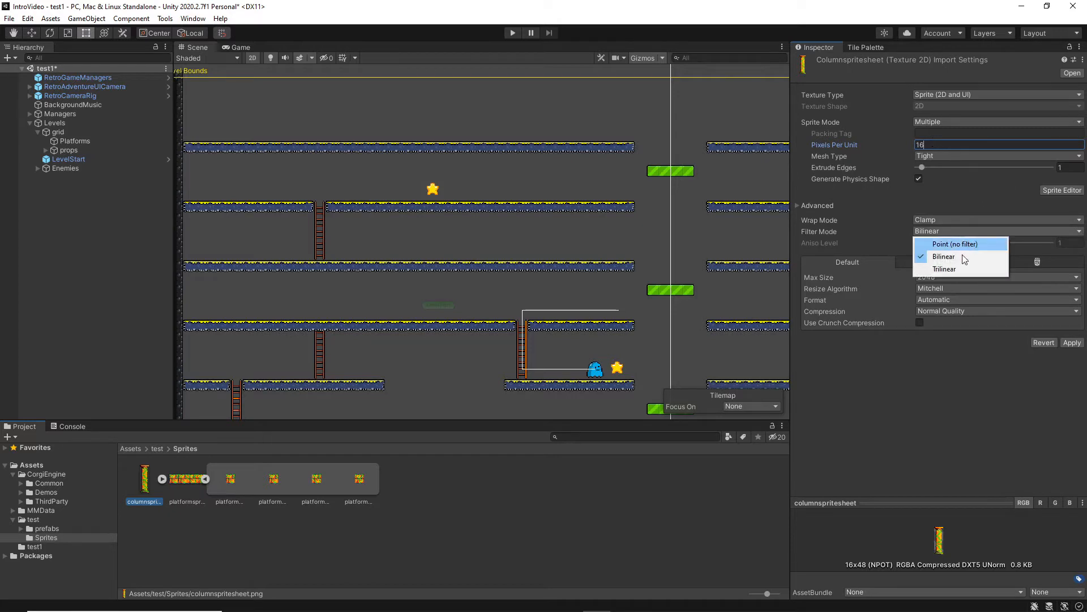
left_click(952, 244)
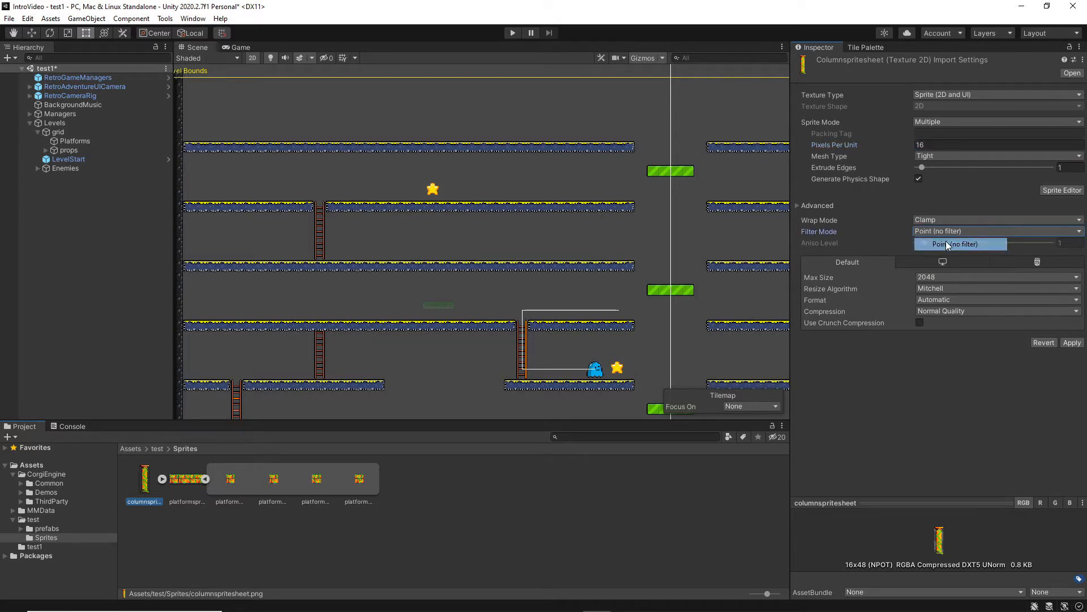
left_click(937, 307)
left_click(940, 322)
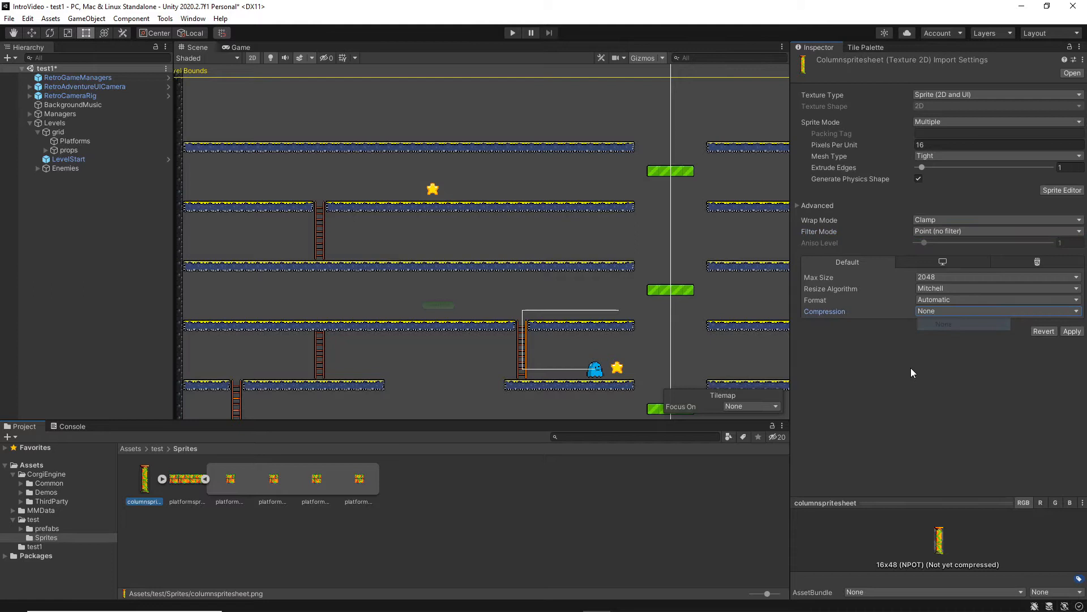
left_click(1072, 332)
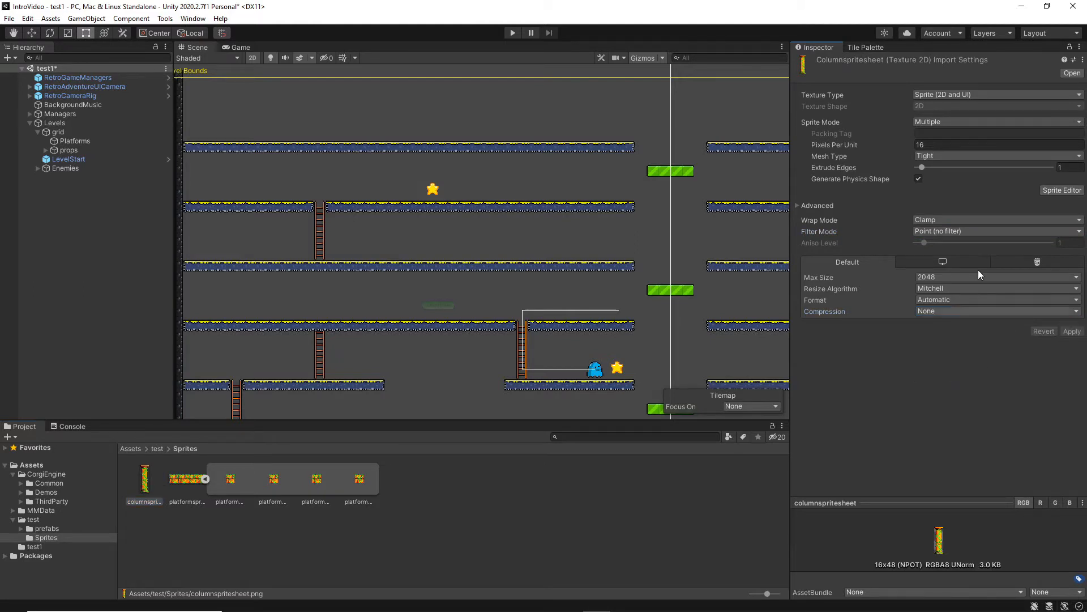
Slice columnspritesheet in the Sprite Editor by a 16 × 16 pixel grid cell size, apply the slices, close the editor and expand the sheet's sprites.
left_click(1051, 192)
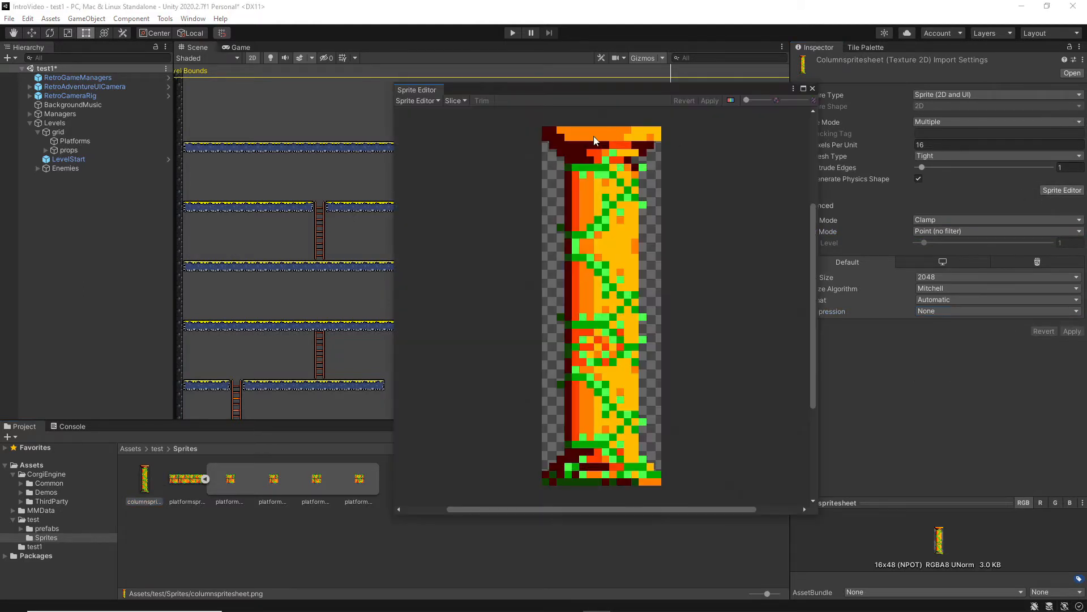
left_click(455, 100)
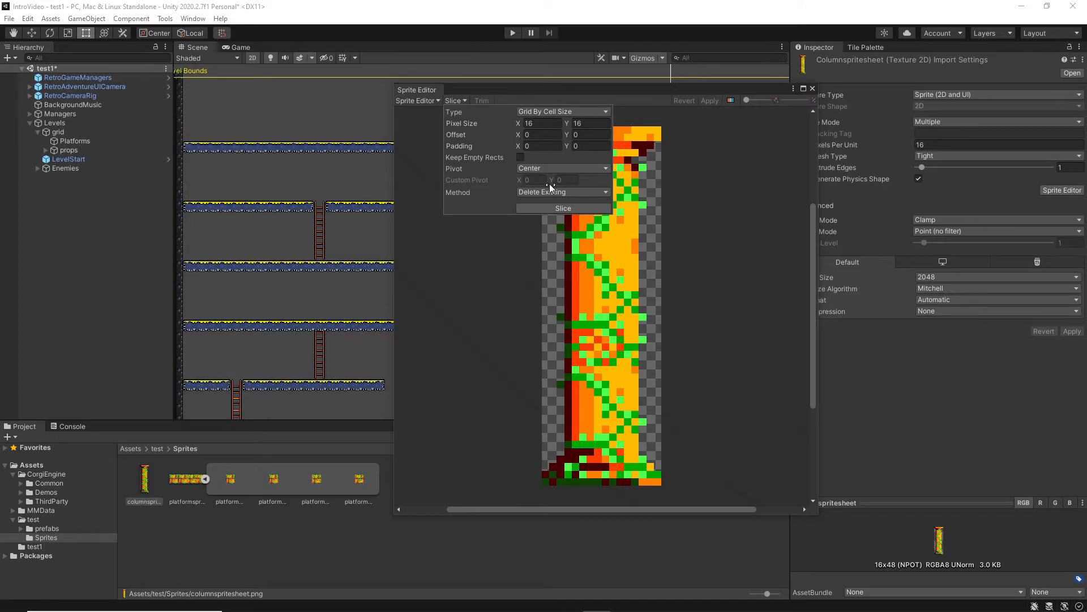
left_click(554, 207)
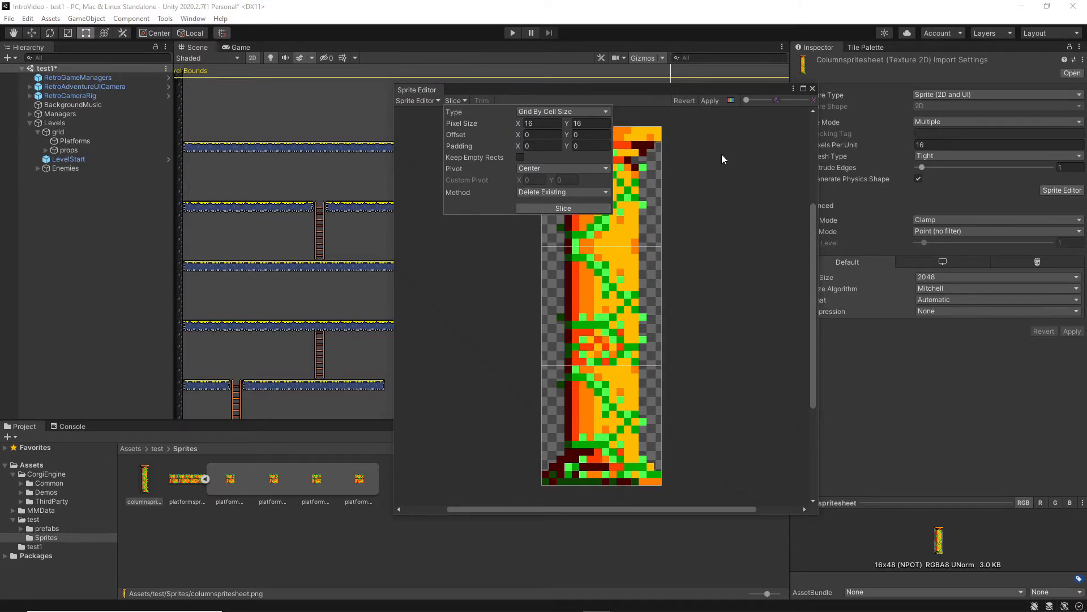
left_click(710, 101)
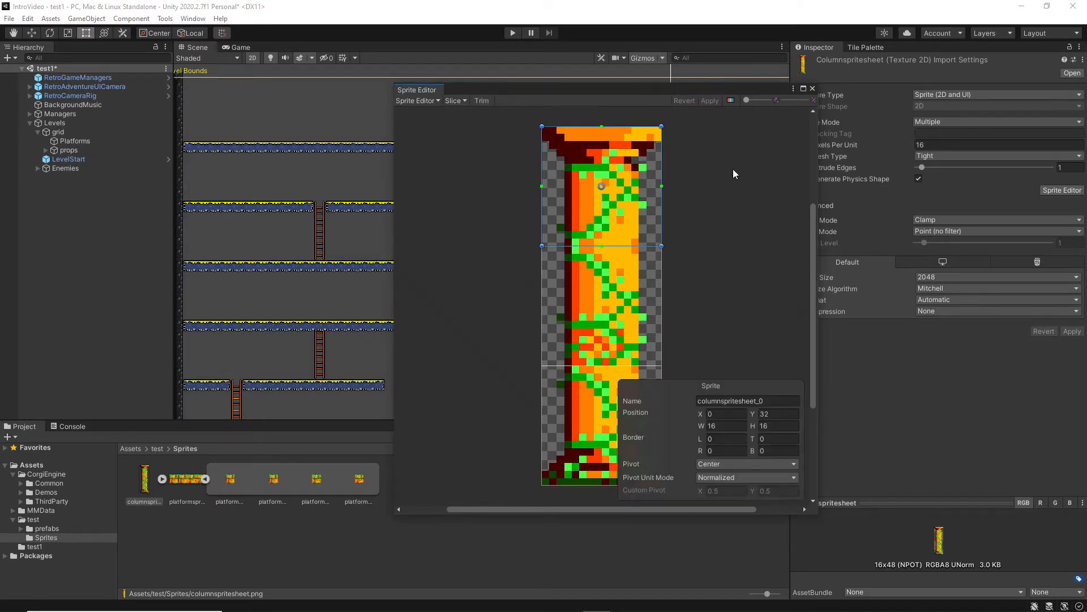
left_click(812, 89)
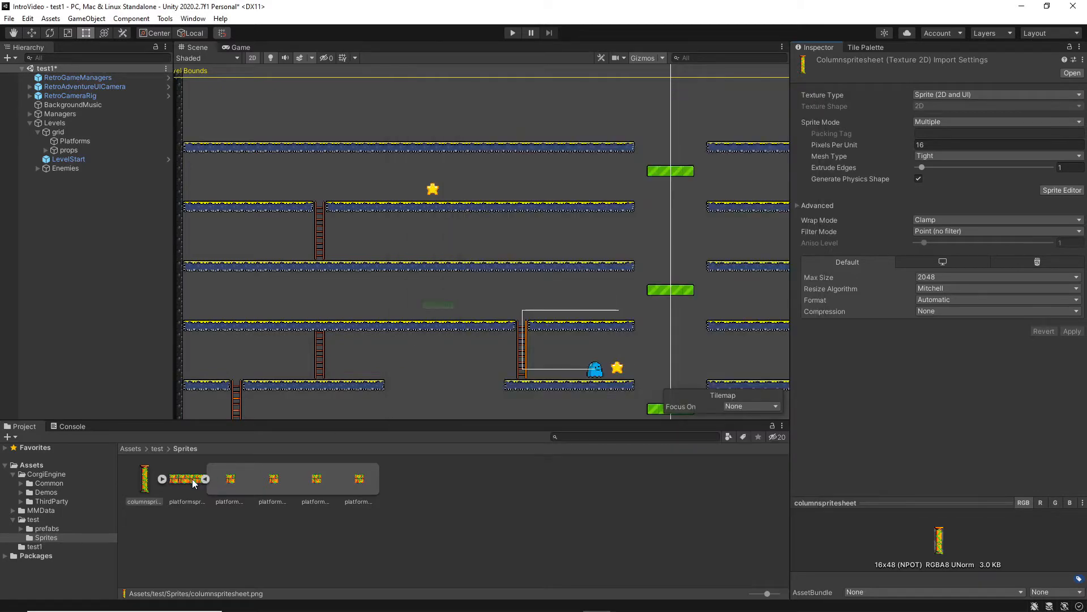
left_click(162, 478)
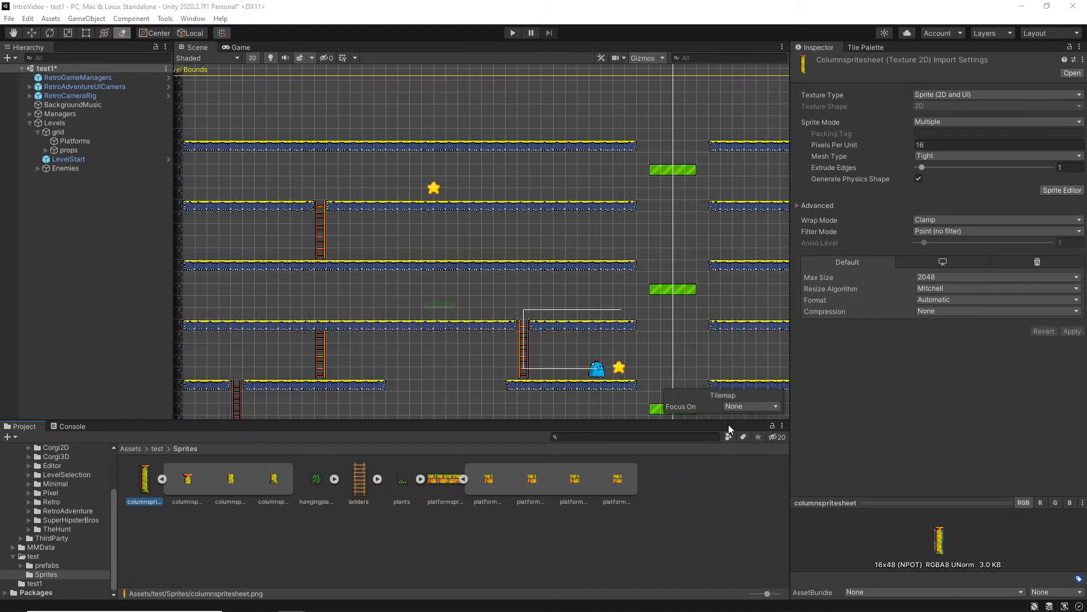
Set hangingplant's import settings to 16 pixels per unit, Point (no filter) and no compression, and apply them.
left_click(316, 480)
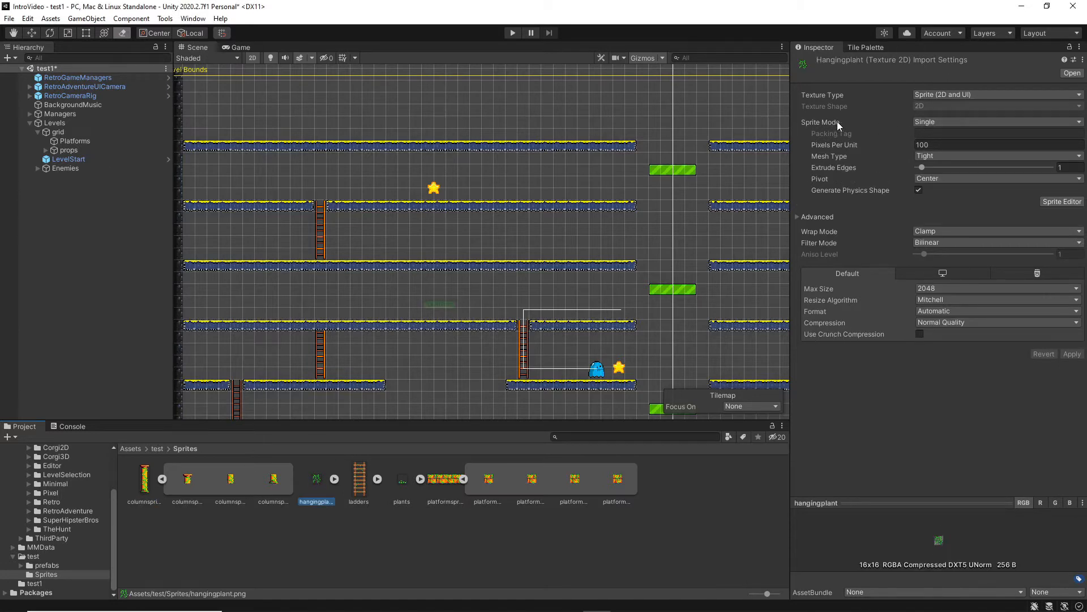
left_click(945, 143)
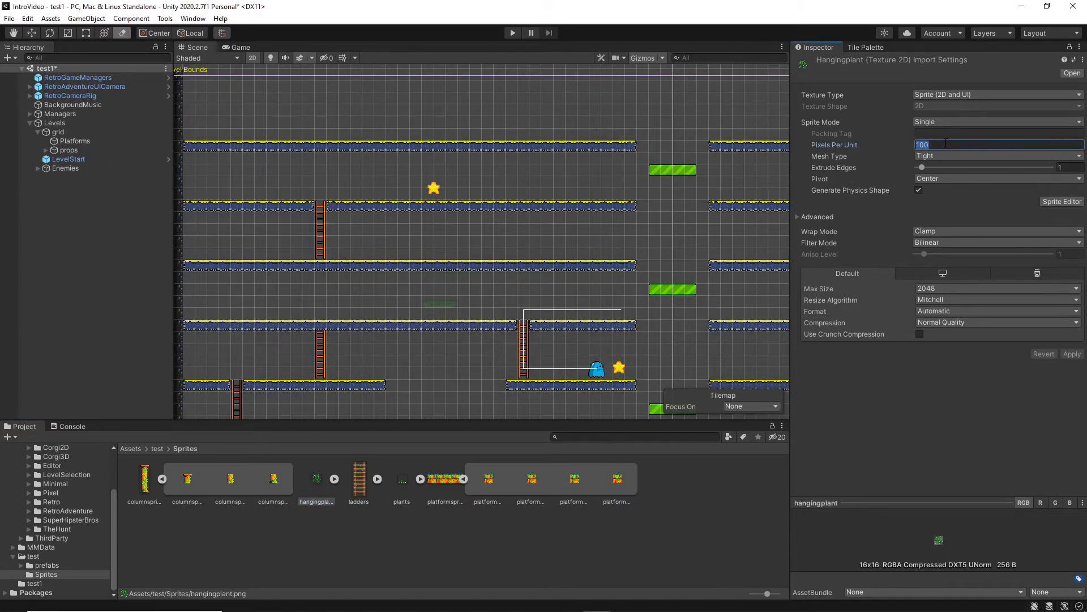
type("16")
left_click(929, 242)
left_click(957, 255)
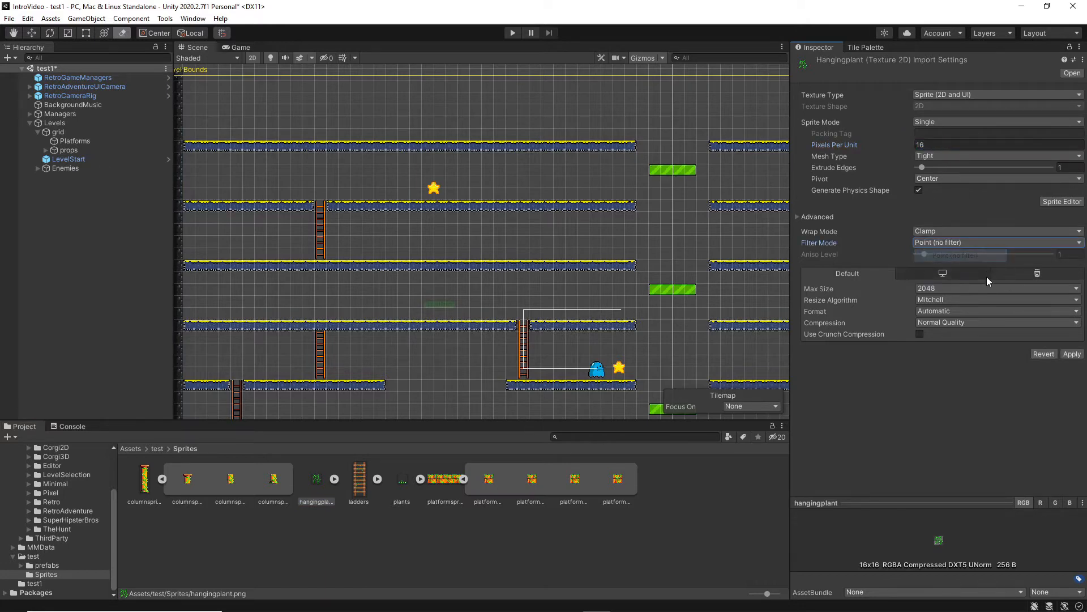
left_click(964, 322)
left_click(961, 336)
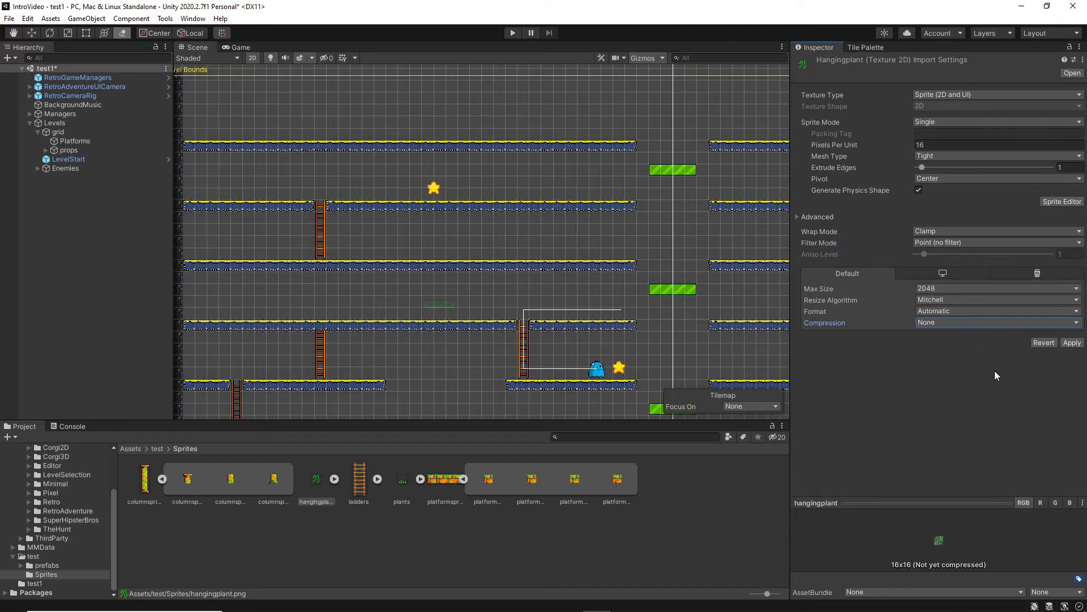
left_click(1065, 344)
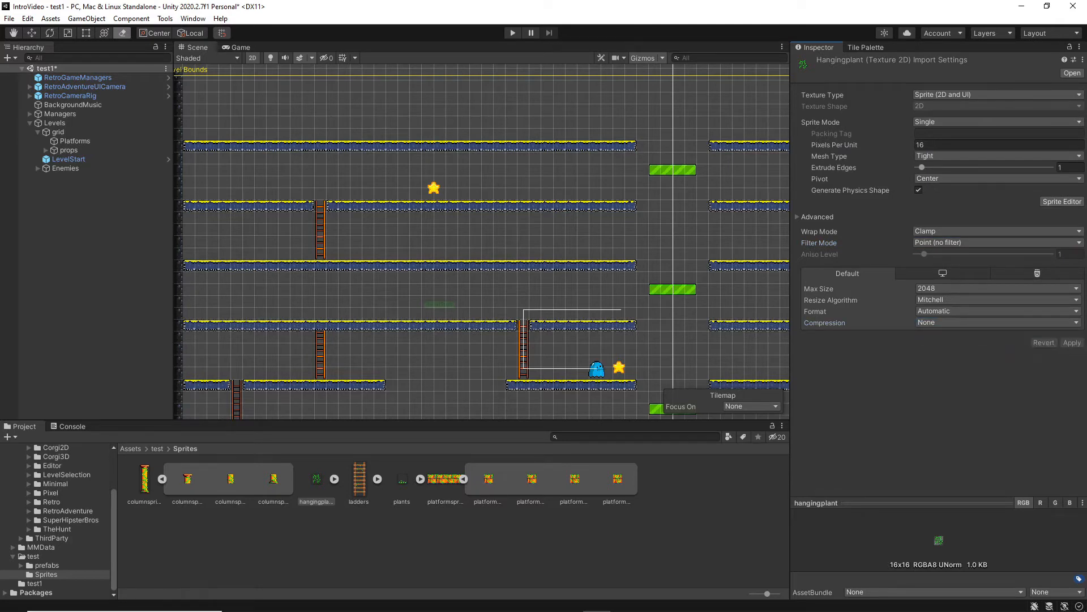
Set the plants sprite's import settings to 16 pixels per unit, Point (no filter) and no compression, and apply them.
left_click(403, 482)
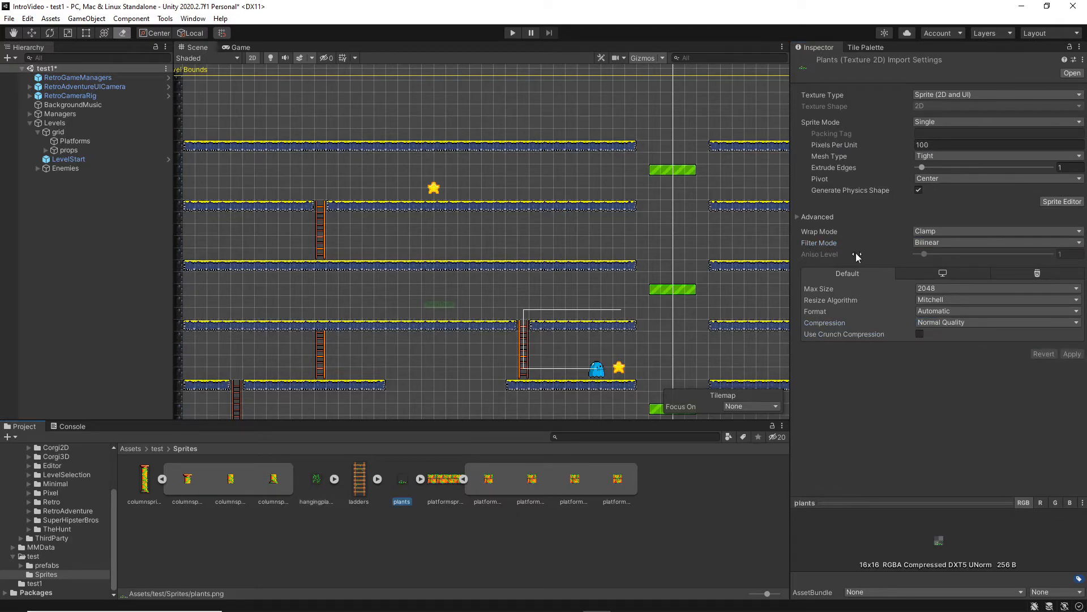
left_click(934, 145)
type("16")
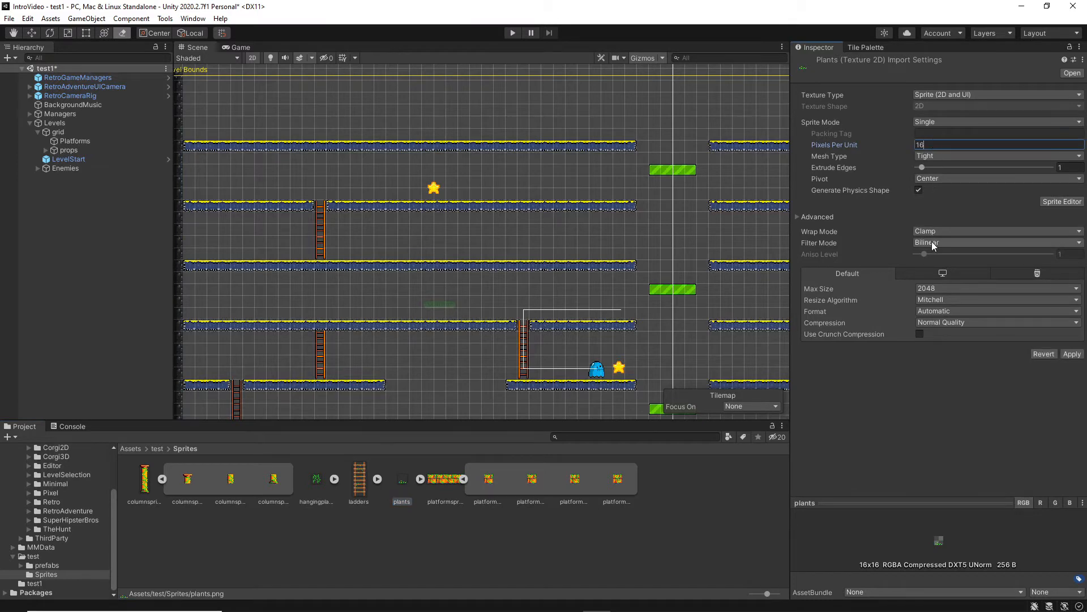
left_click(932, 241)
left_click(940, 252)
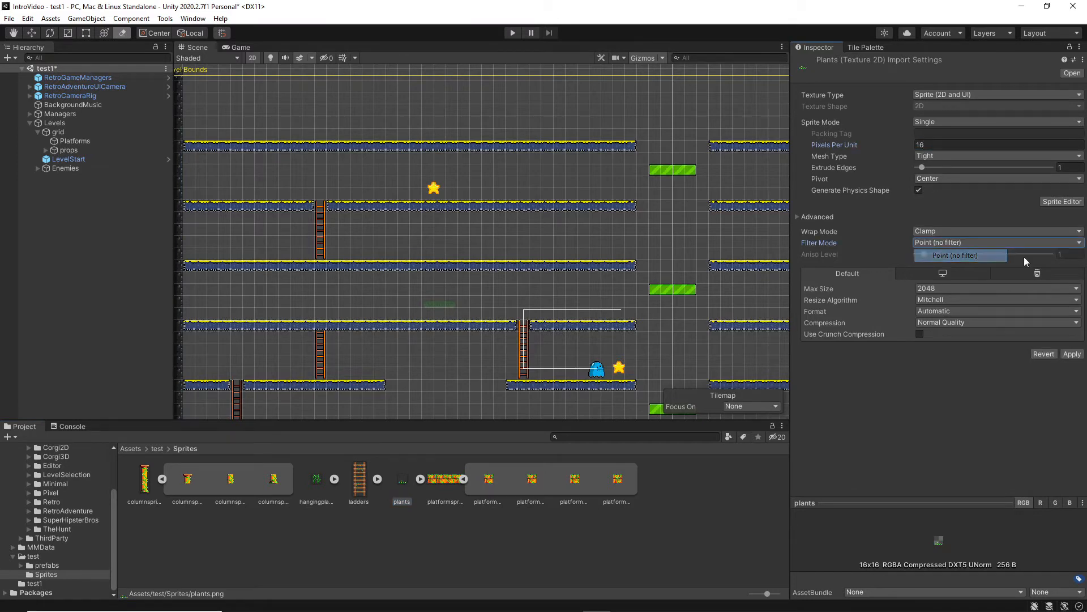
left_click(962, 321)
left_click(952, 330)
left_click(1075, 343)
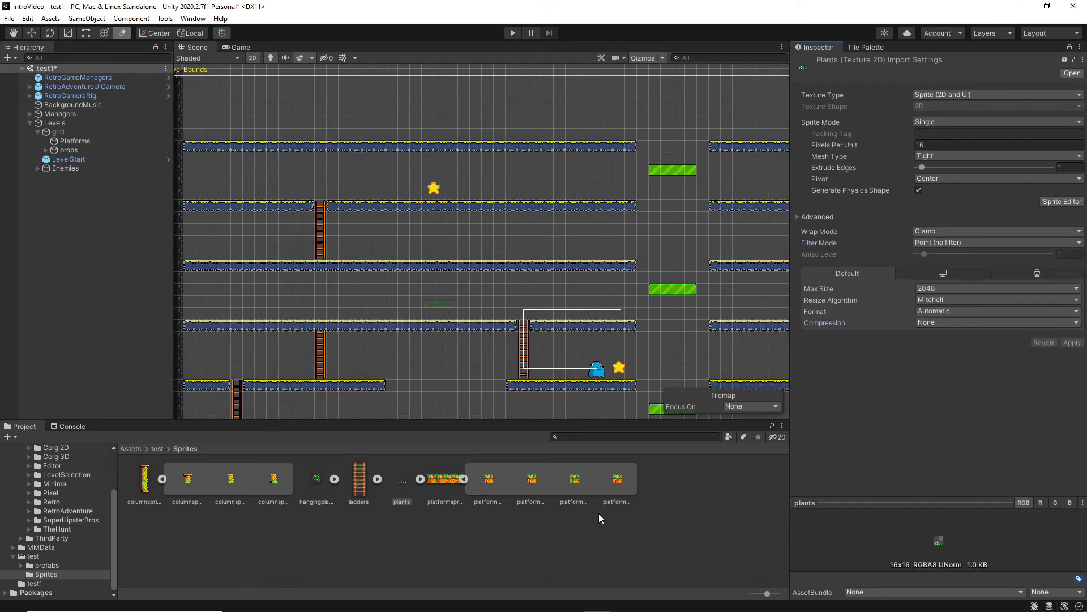
Set the ladders sprite's import settings to 16 pixels per unit, Point (no filter) and no compression, and apply them.
left_click(358, 483)
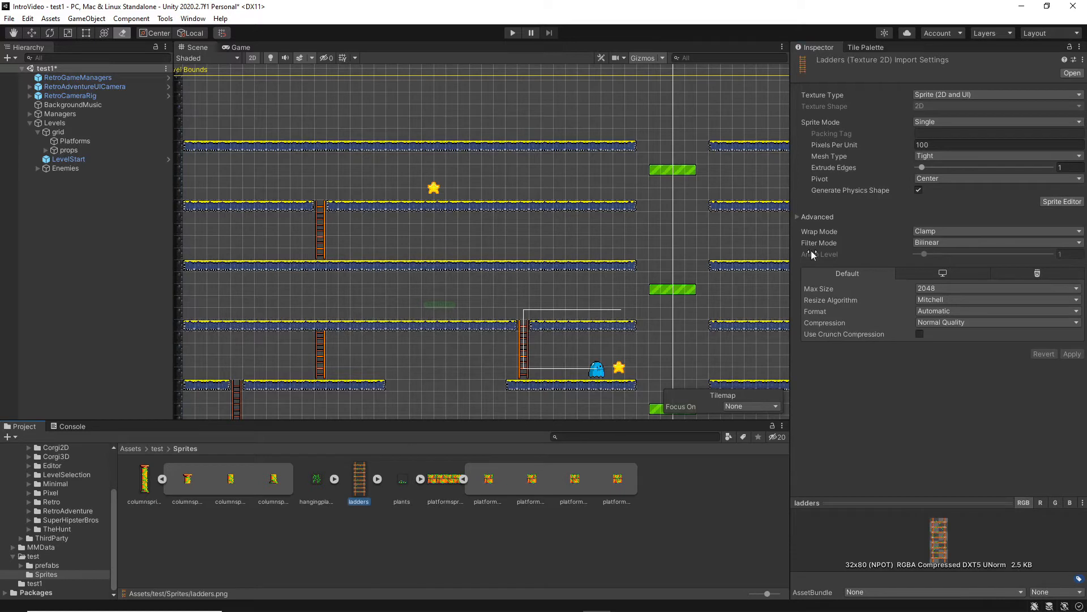
left_click(949, 142)
type("16")
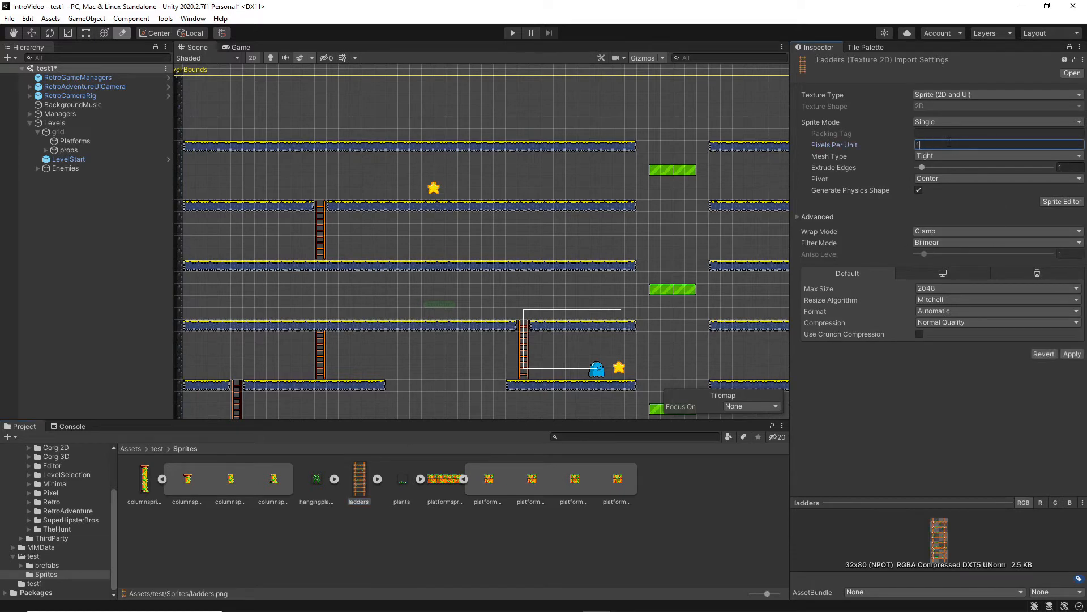
left_click(937, 242)
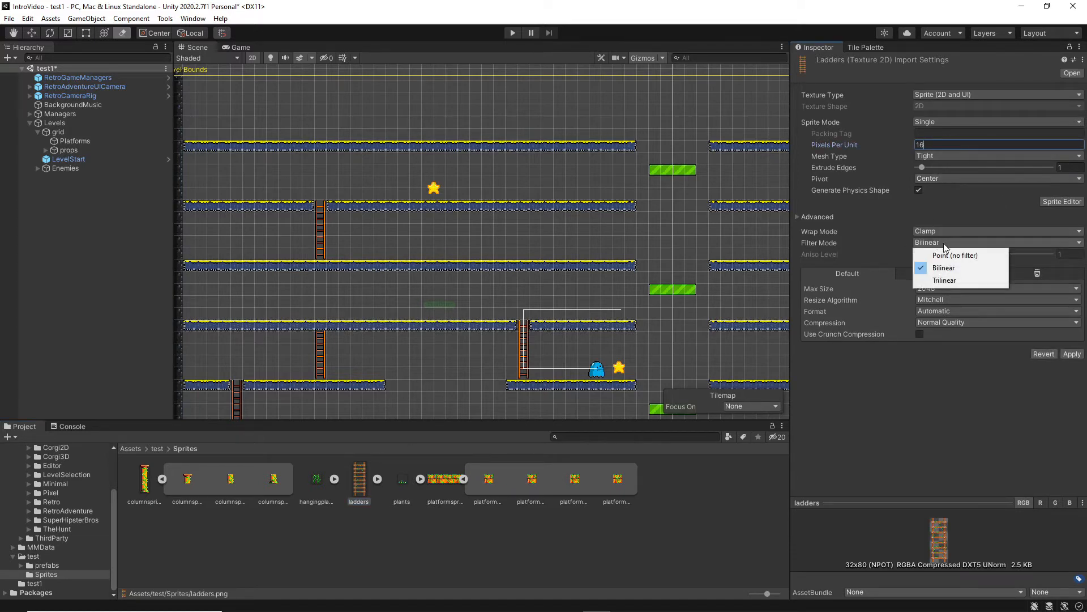
left_click(949, 254)
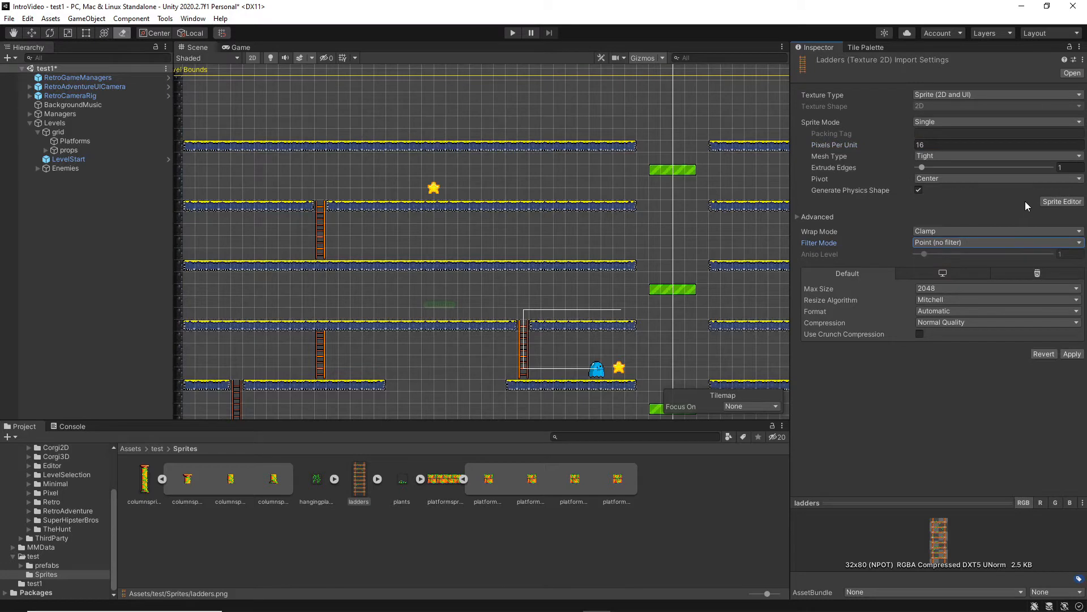
left_click(948, 322)
left_click(957, 334)
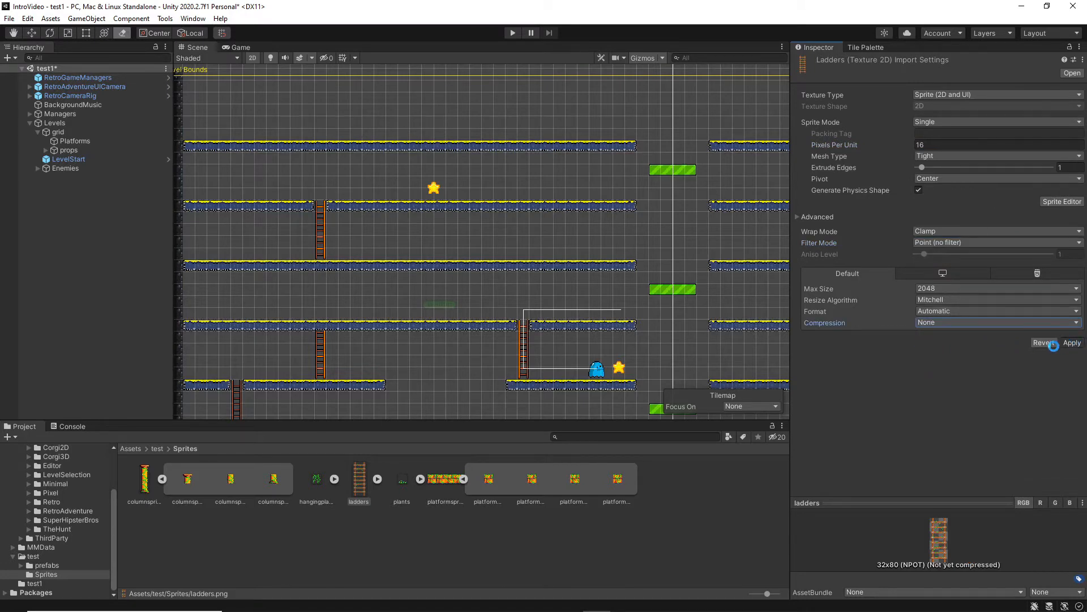
left_click(1061, 344)
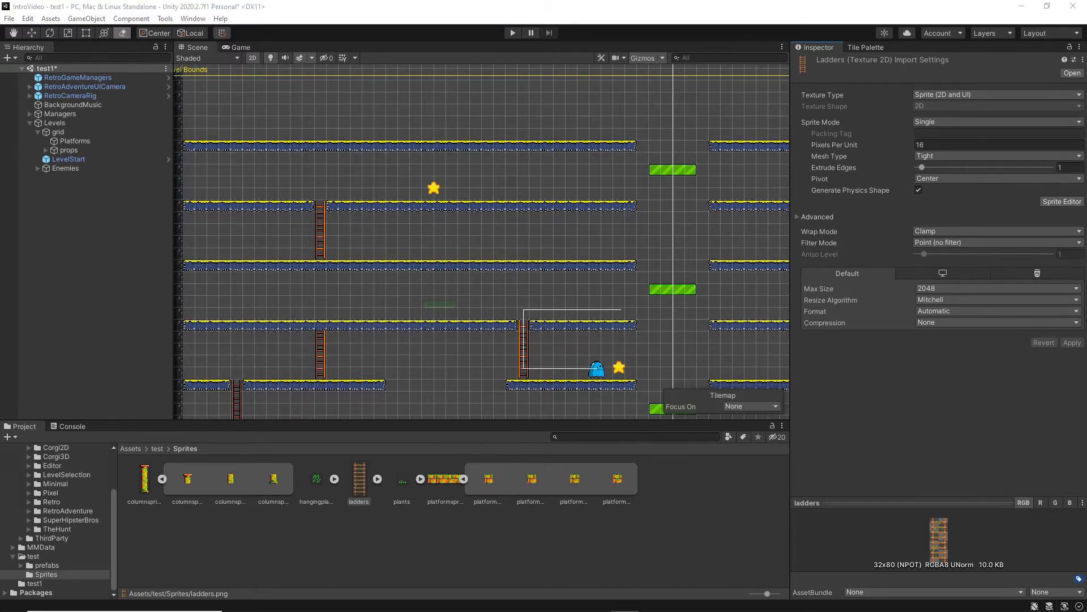
Create a folder named Tilemaps inside Assets/test and open it.
left_click(33, 557)
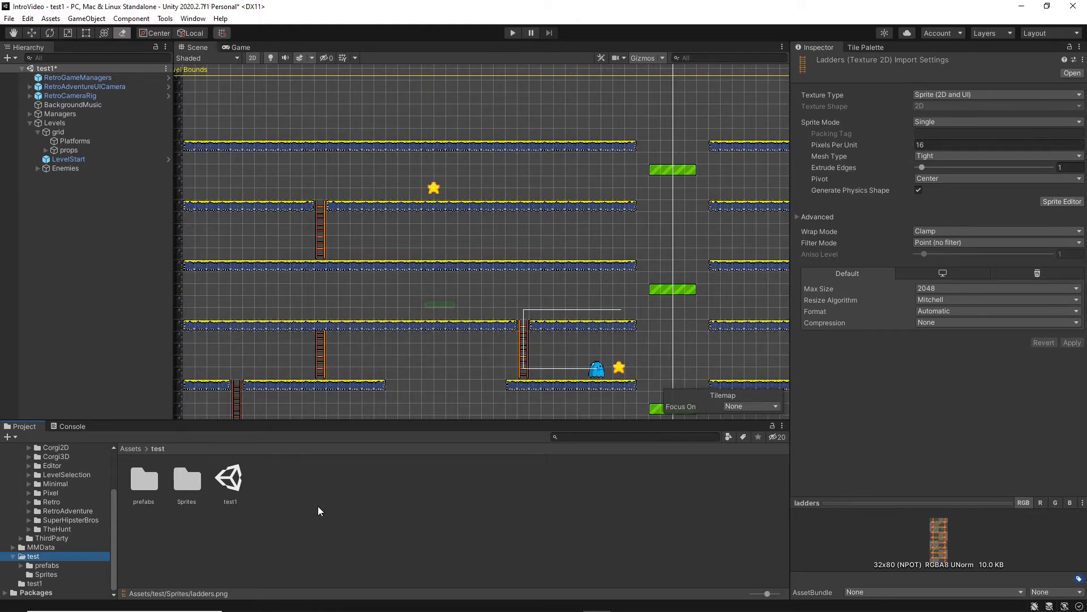
right_click(316, 485)
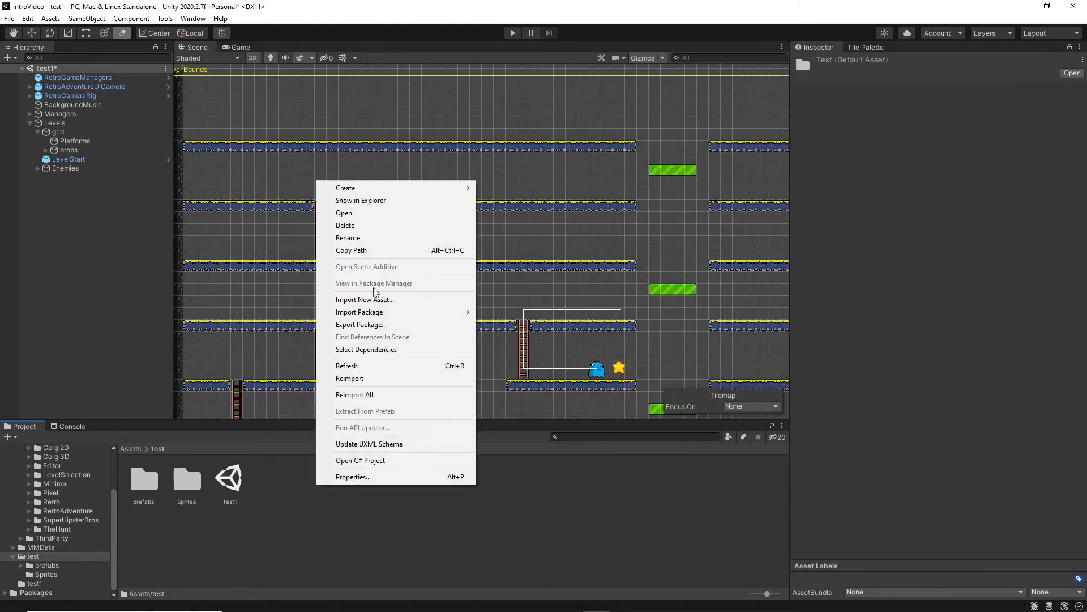
mouse_move(359, 189)
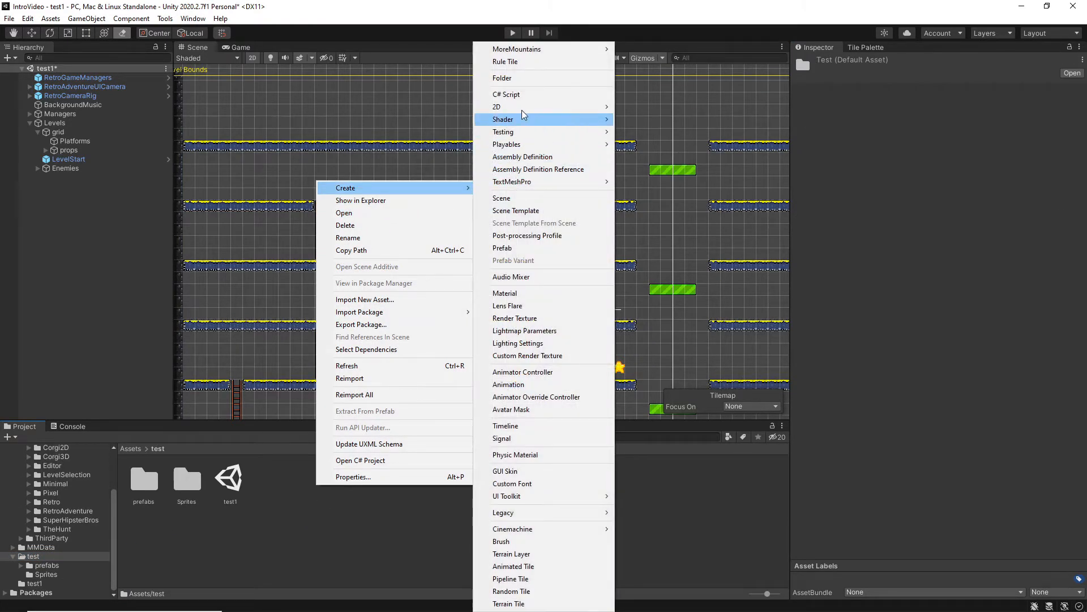
left_click(522, 83)
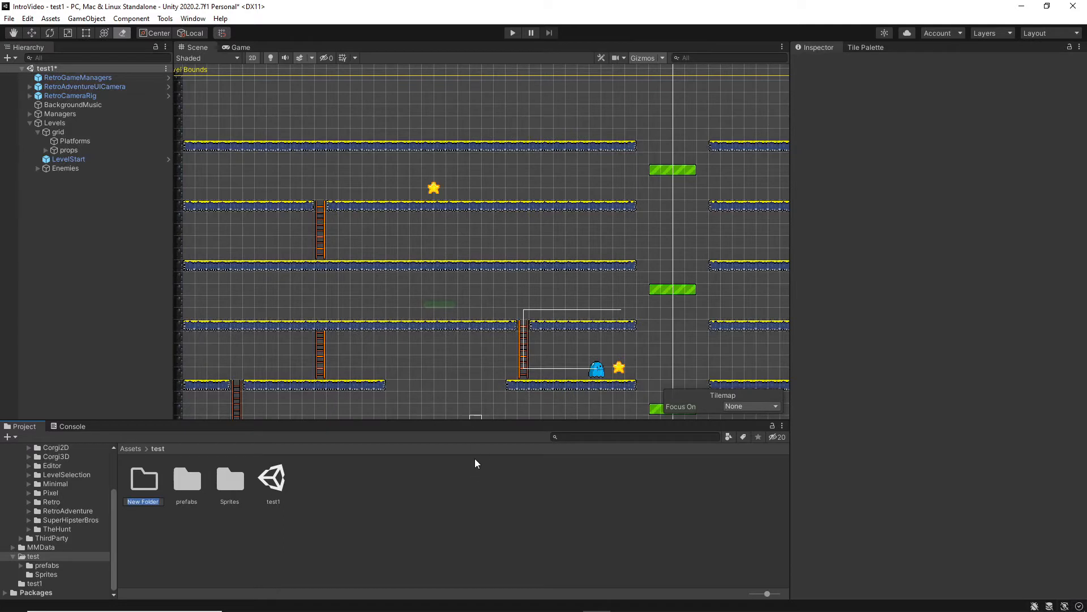
type("Tilemaps")
key("Return")
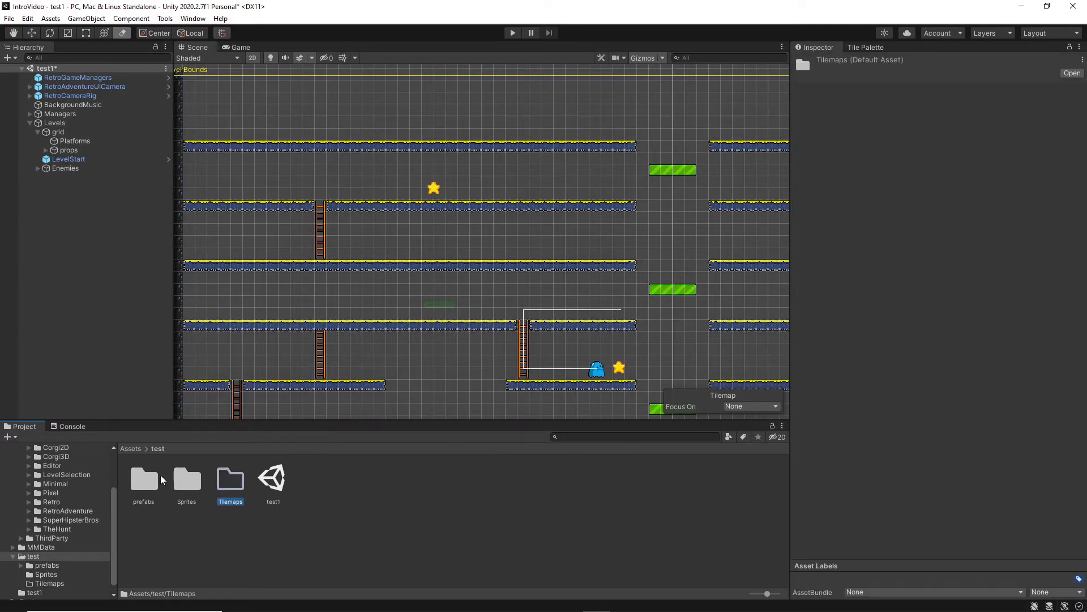
double_click(227, 480)
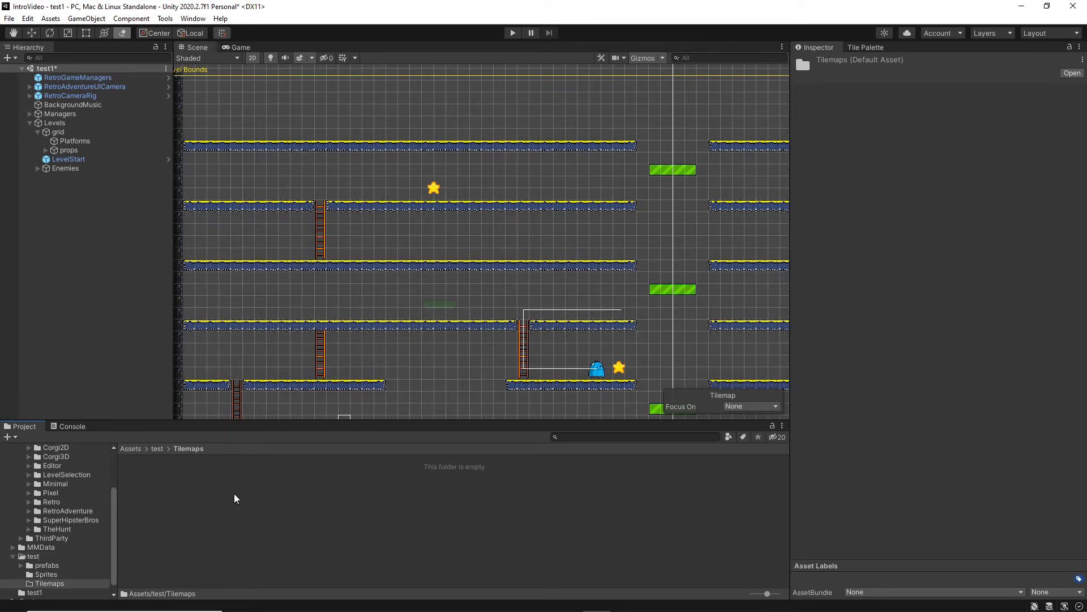
Create a Rule Tile named Platform in the Tilemaps folder.
right_click(236, 498)
mouse_move(292, 198)
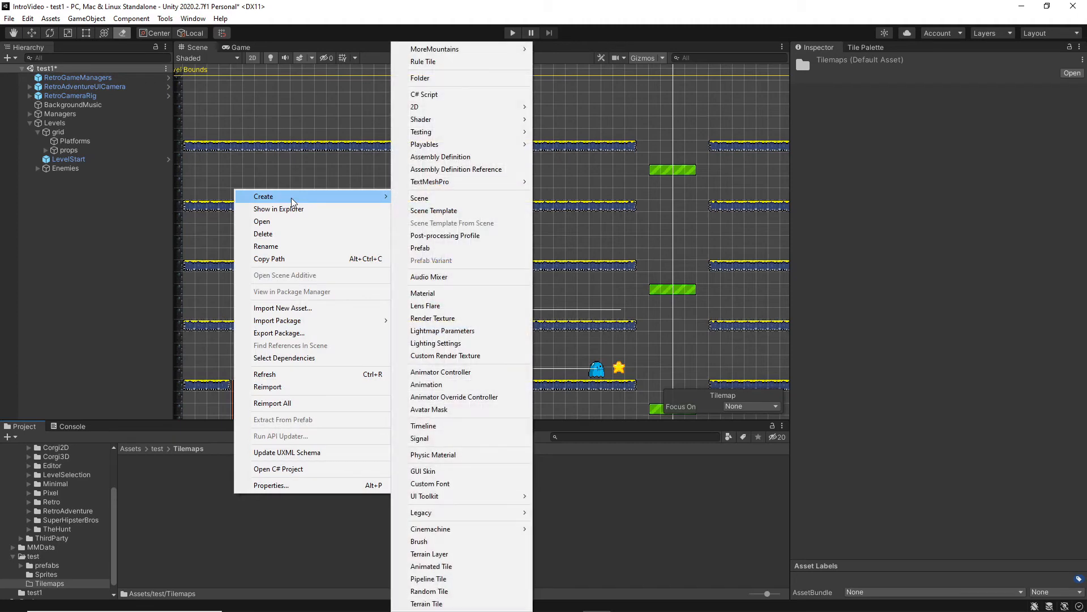
left_click(434, 62)
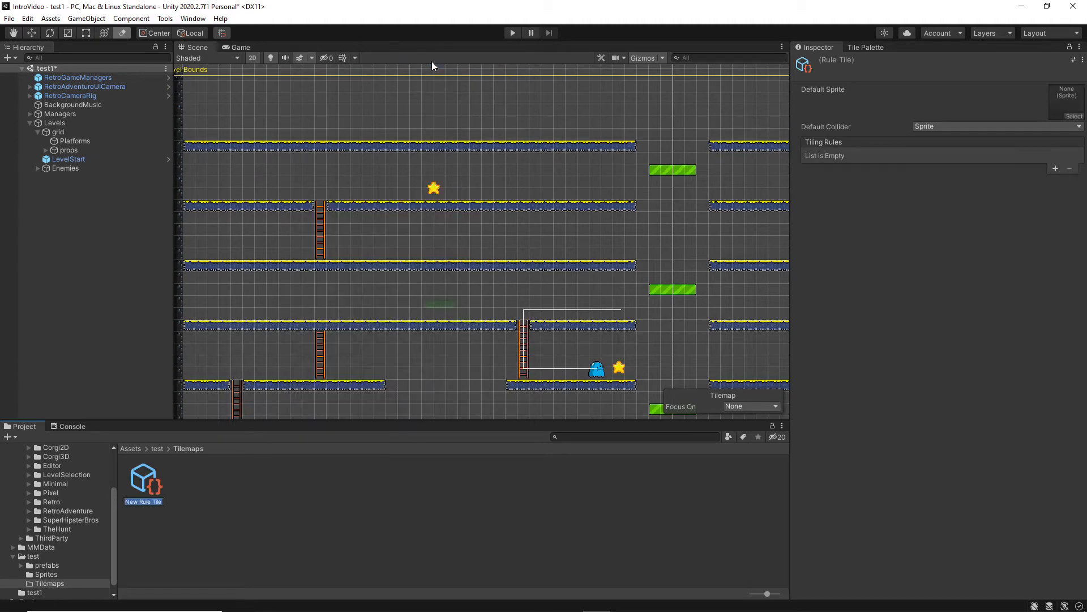
type("Platform")
key("Return")
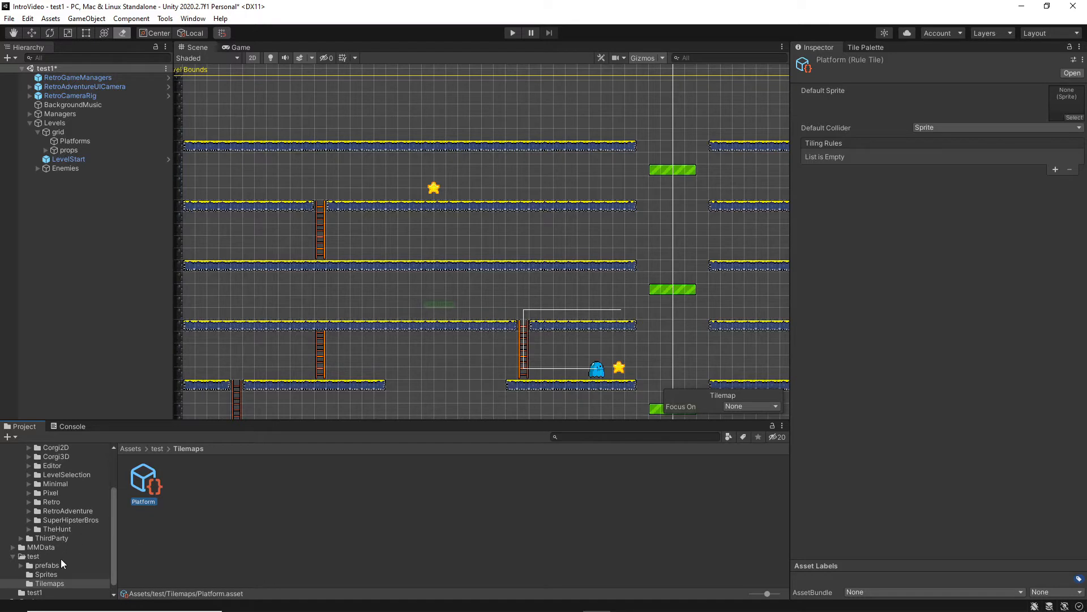
Assign the first platformspritesheet slice from the Sprites folder as Platform's default sprite and as the sprite of a new first tiling rule.
left_click(56, 573)
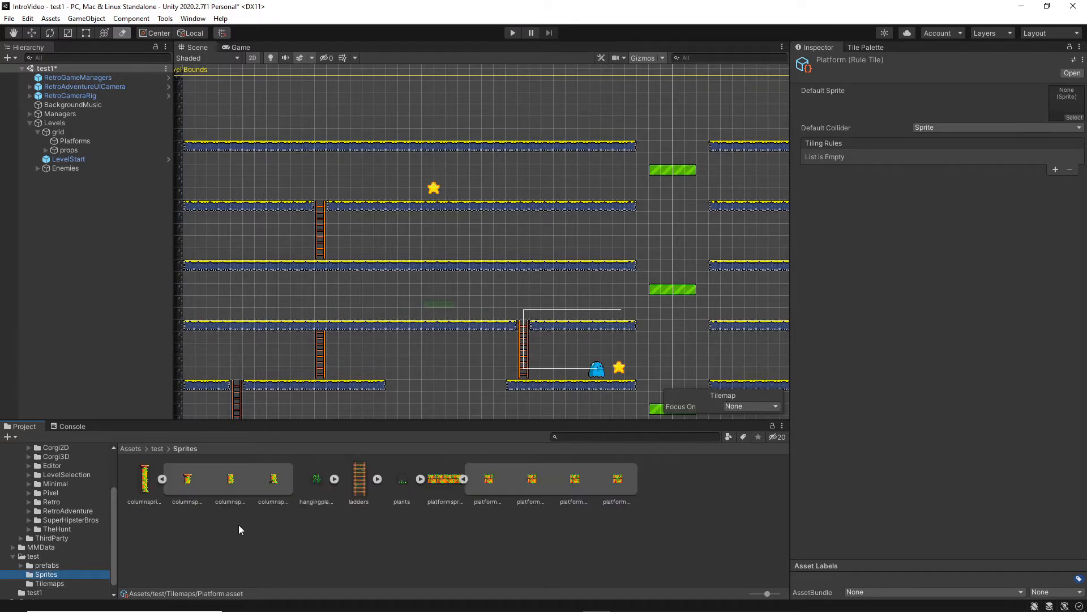
left_click_drag(495, 478, 1061, 101)
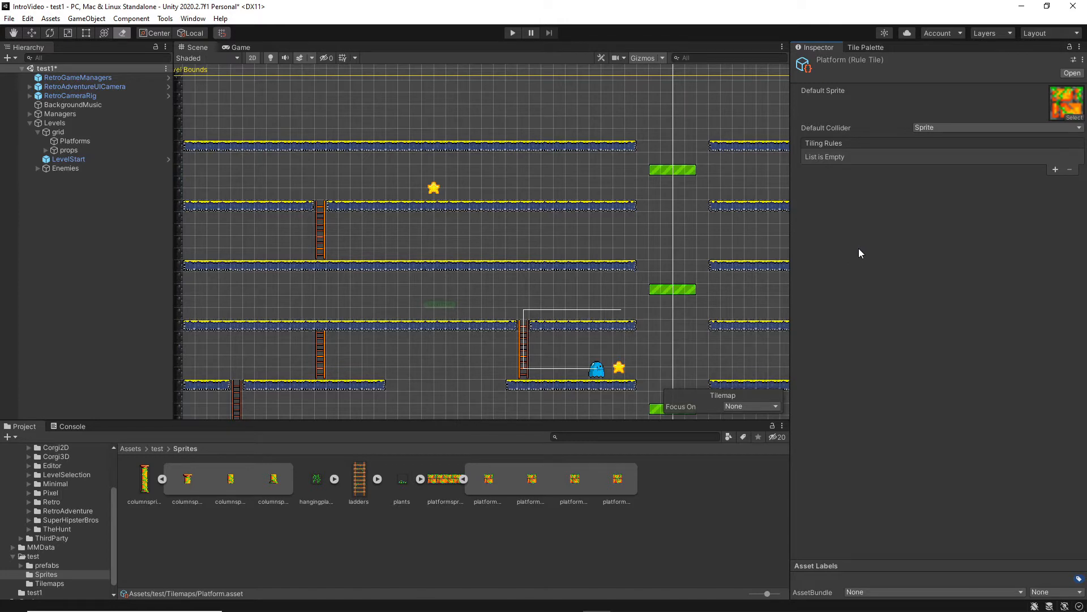
left_click(1055, 169)
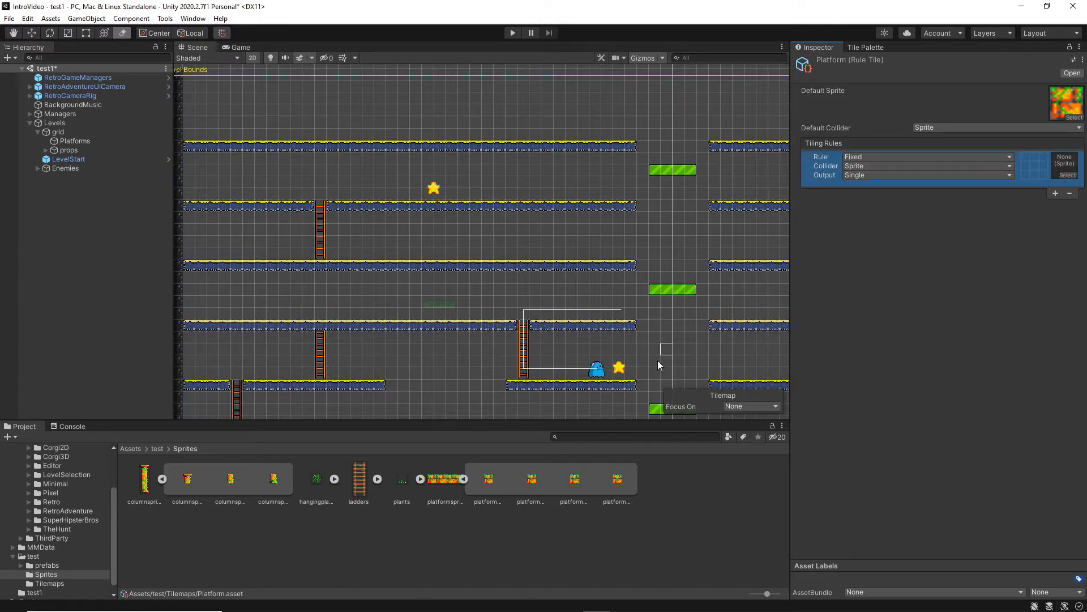
left_click_drag(500, 483, 531, 459)
left_click_drag(1000, 217, 1065, 165)
Add a second and a third tiling rule to Platform, using the second and third platformspritesheet slices as their sprites.
left_click(1055, 193)
left_click_drag(547, 481, 1060, 202)
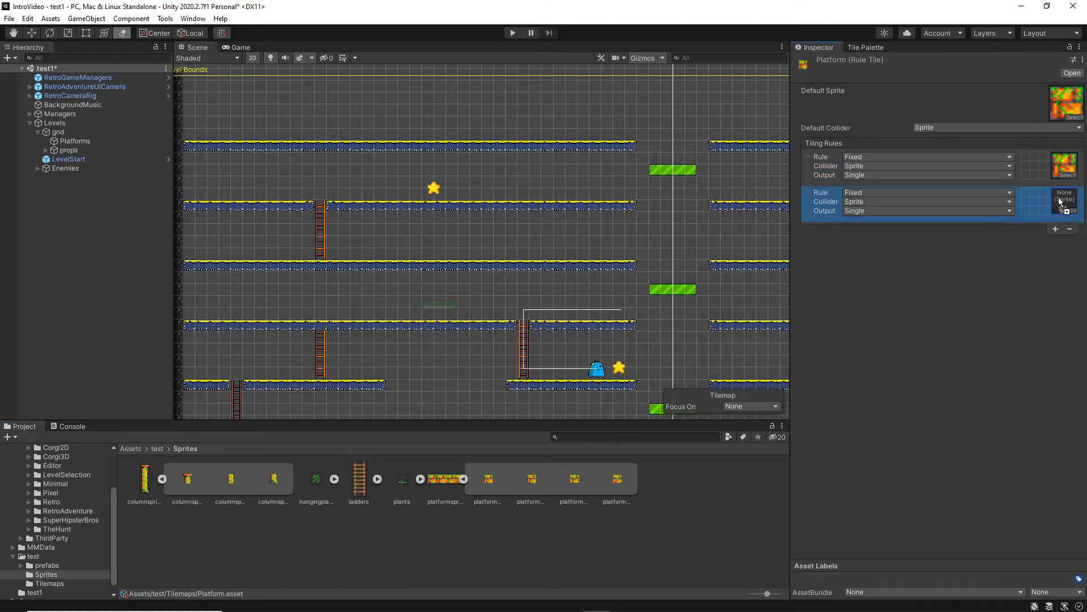
left_click(1056, 229)
left_click_drag(575, 481, 1065, 238)
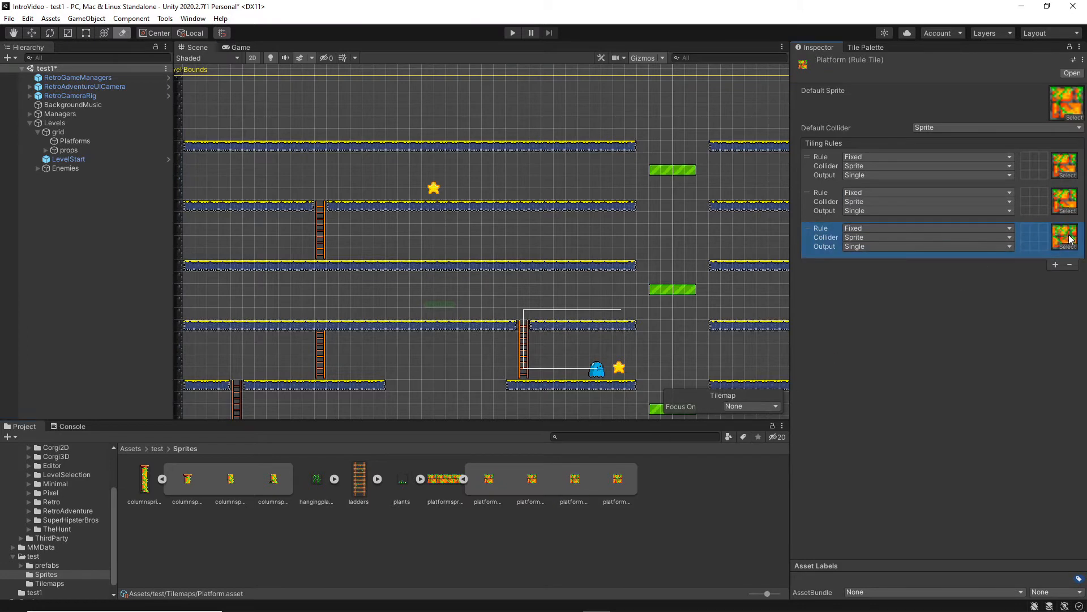
Add a fourth tiling rule to Platform using the fourth platformspritesheet slice, and exclude neighbours on all four sides in the first rule.
left_click(1054, 264)
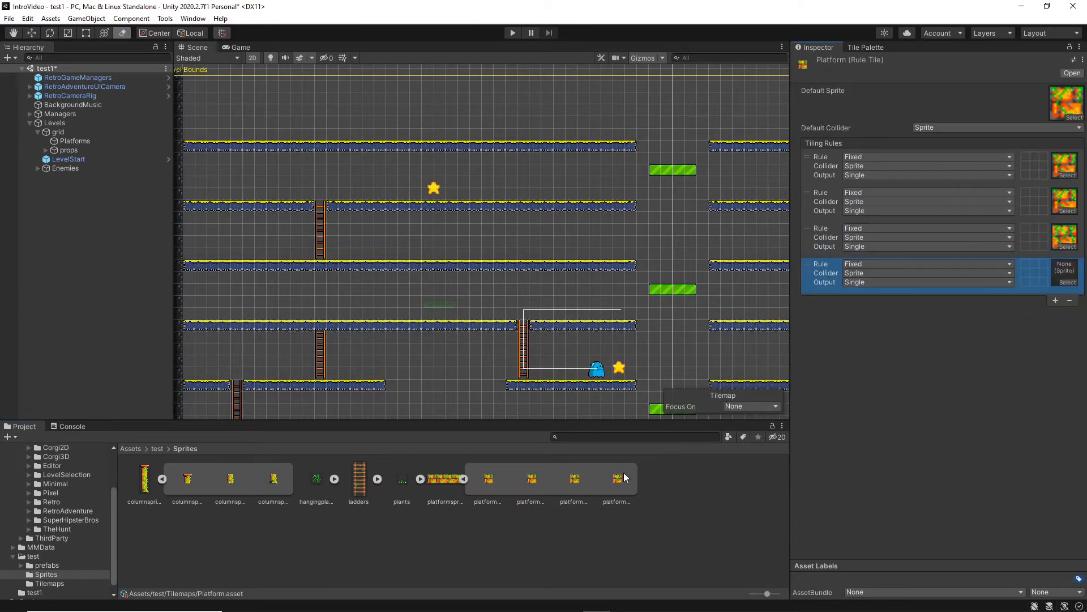
left_click_drag(624, 477, 1062, 273)
left_click(1033, 157)
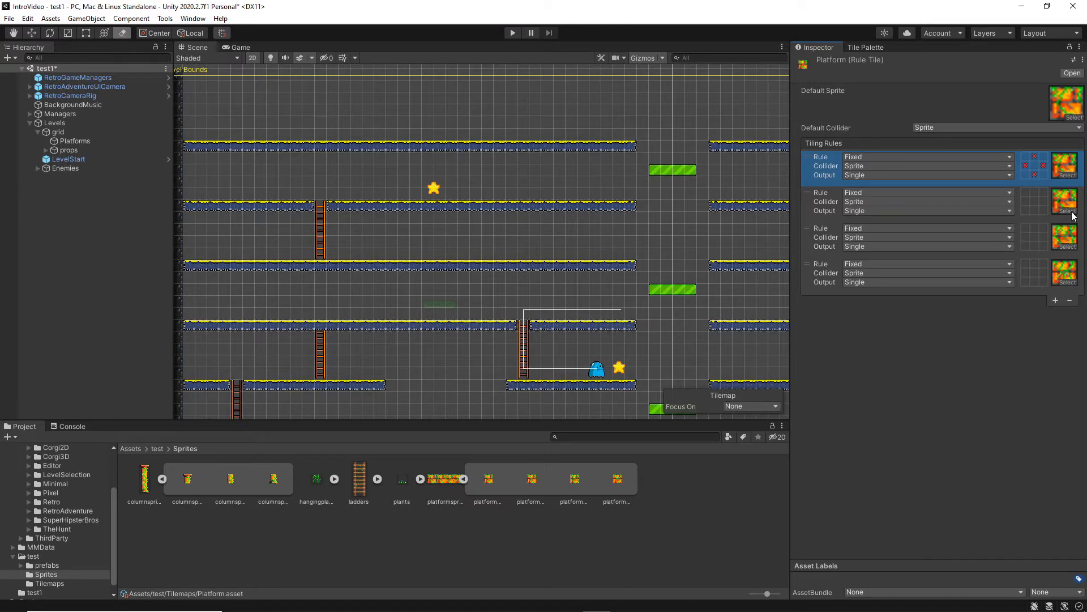
In Platform's second, third and fourth rules, require neighbours to the right, on both sides, and to the left respectively, excluding the other orthogonal neighbours.
left_click(1042, 200)
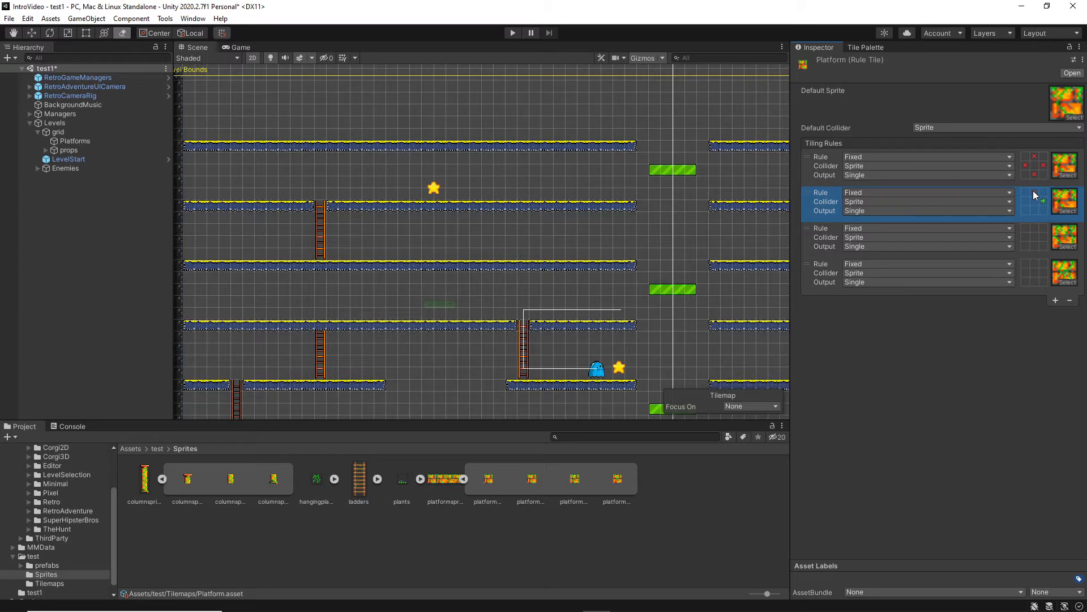
left_click(1043, 236)
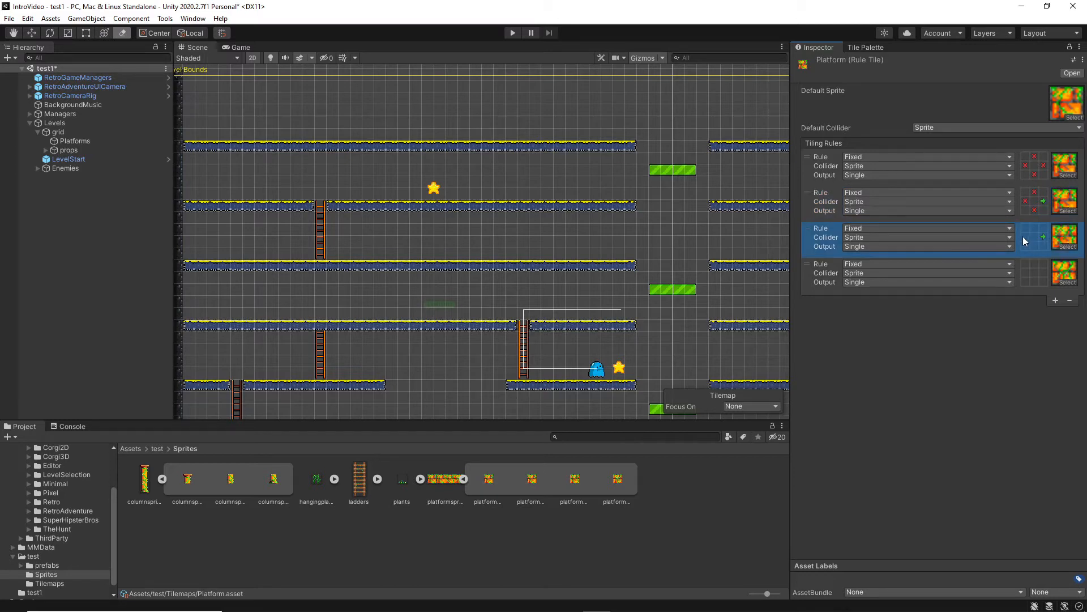
left_click(1025, 237)
left_click(1034, 245)
left_click(1025, 273)
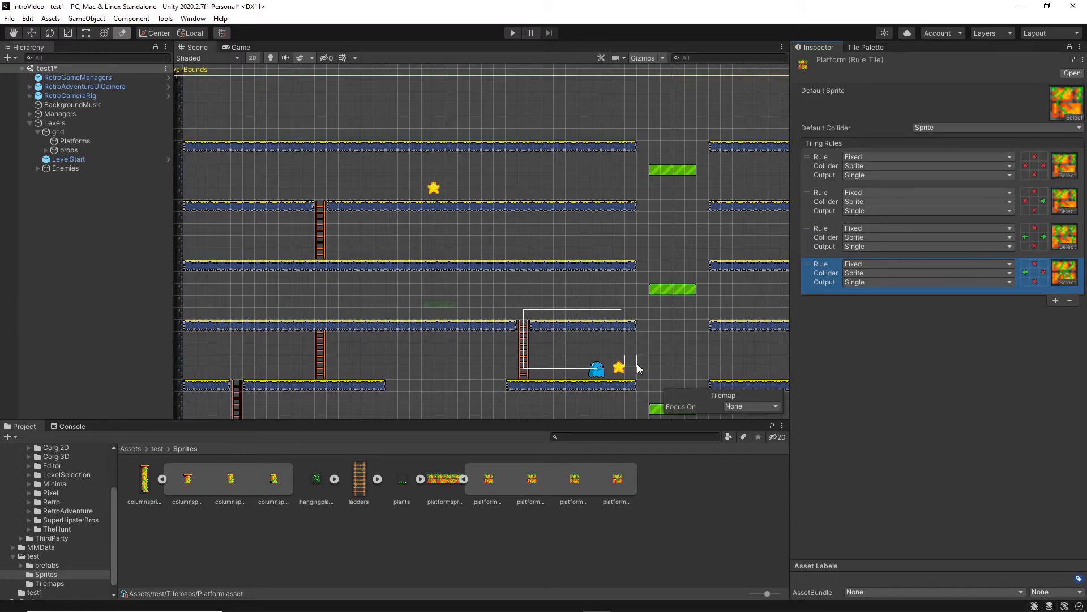
Create a second Rule Tile named Column in the Tilemaps folder.
left_click(52, 584)
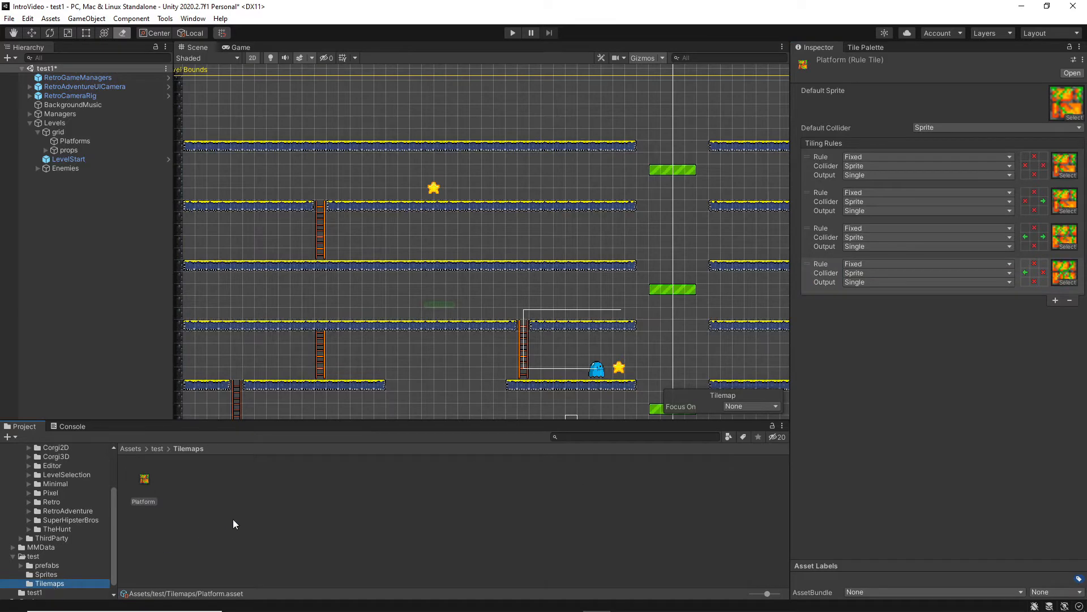
right_click(240, 499)
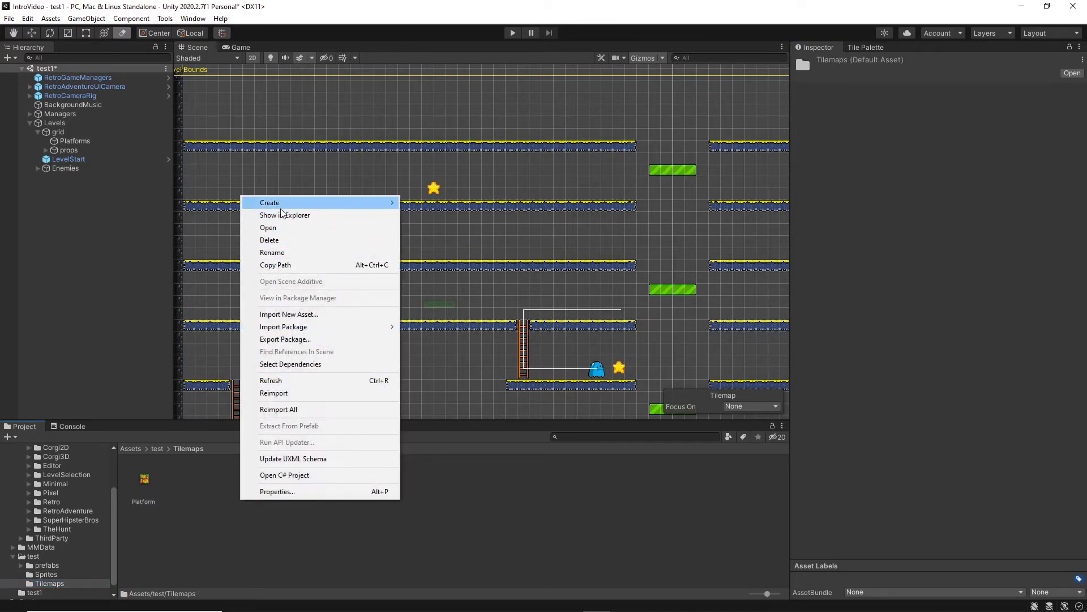
mouse_move(281, 207)
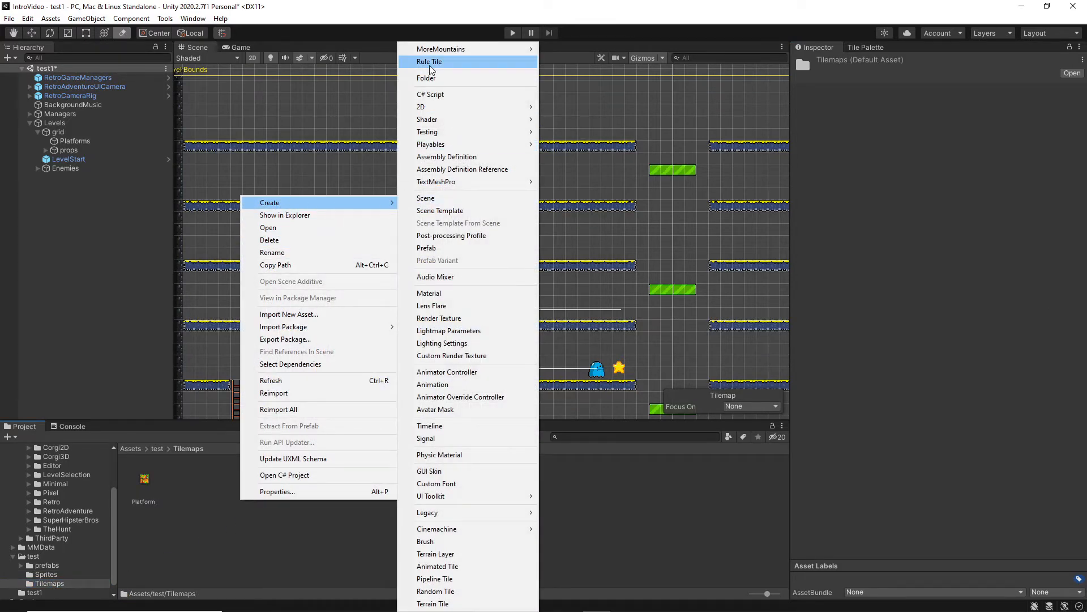
left_click(431, 62)
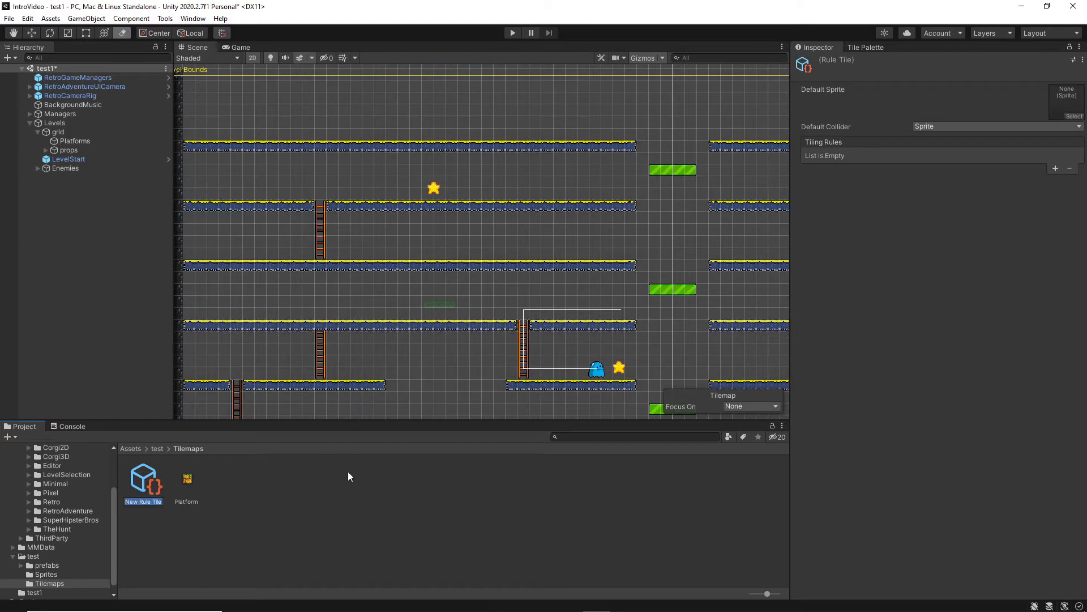
type("Column")
key("Return")
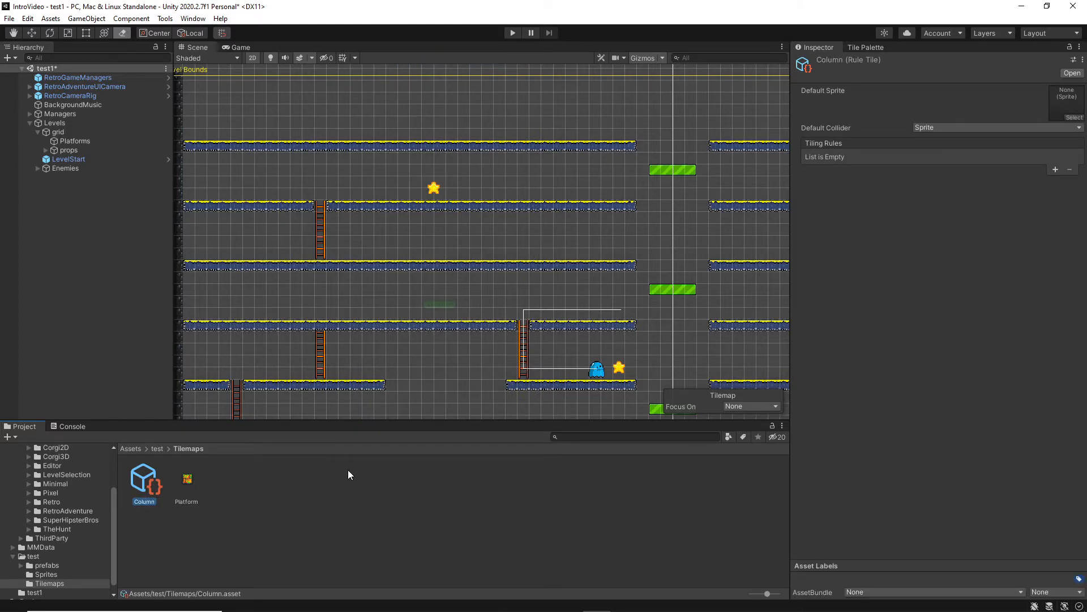
Assign the first column slice from the Sprites folder as Column's default sprite and as the sprite of a new first tiling rule.
left_click(46, 574)
left_click_drag(195, 482, 1062, 101)
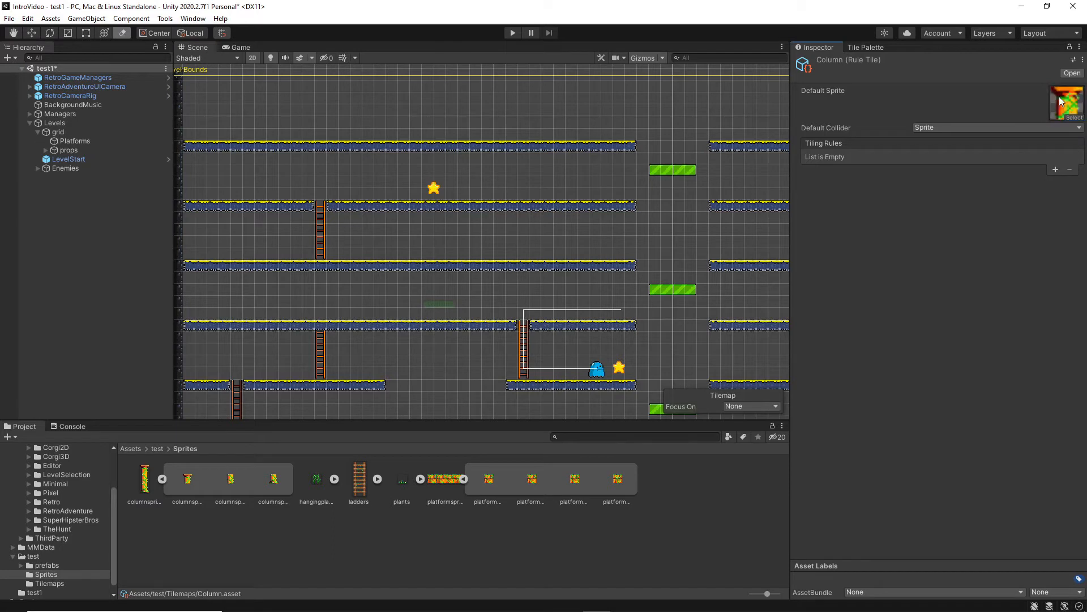
left_click(1054, 170)
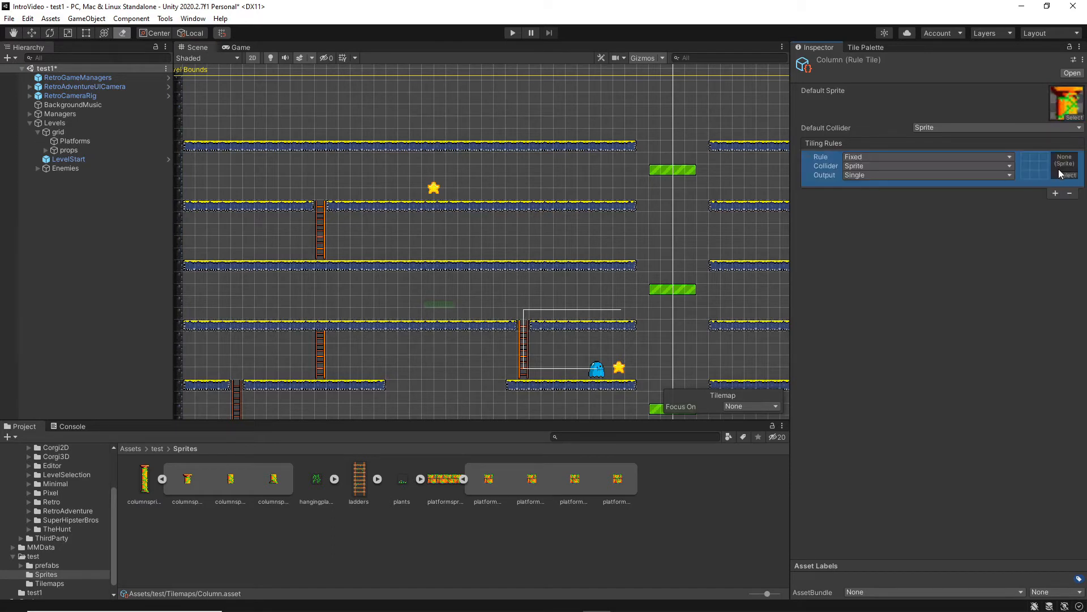
left_click_drag(185, 485, 1064, 165)
Add a second and a third tiling rule to Column, using the second and third column slices as their sprites.
left_click(1055, 193)
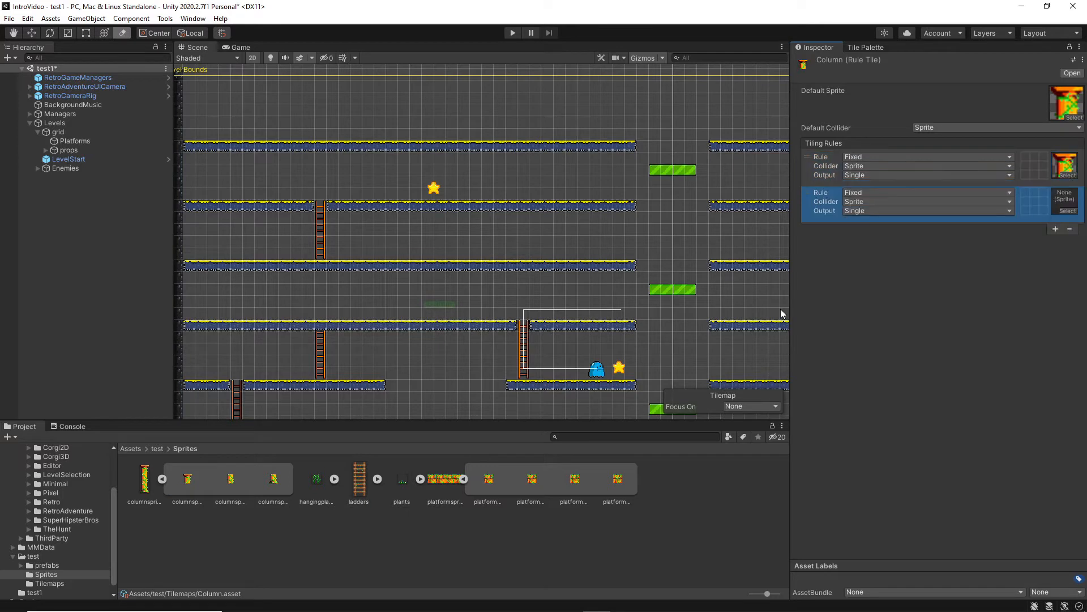
left_click_drag(230, 481, 1065, 201)
left_click(1055, 229)
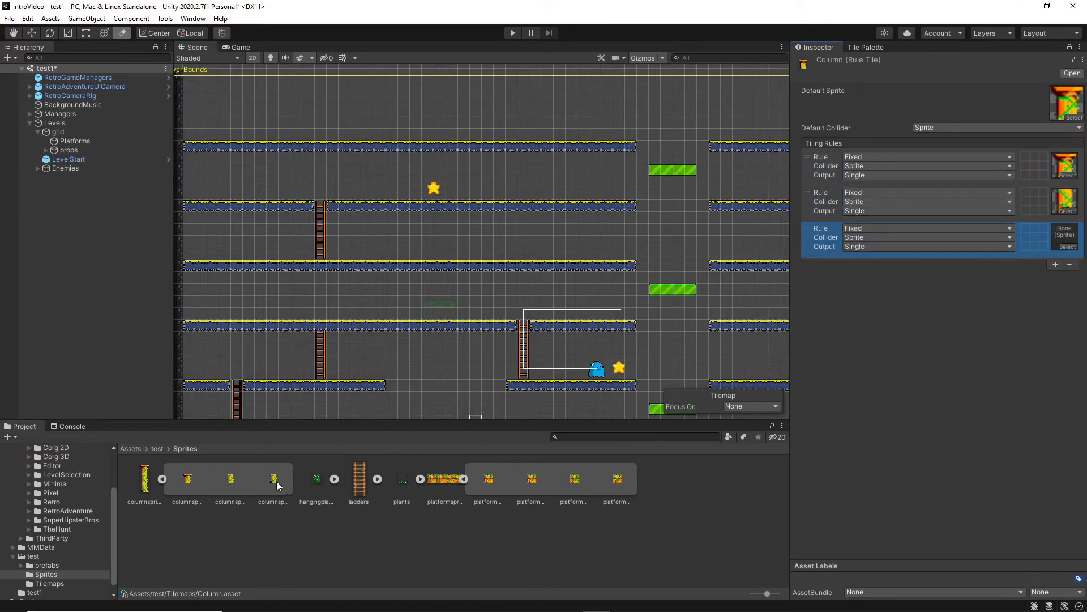
left_click_drag(277, 485, 1065, 237)
In Column's three rules, require neighbours below, above and below, and above respectively, excluding the other orthogonal neighbours.
left_click(1034, 156)
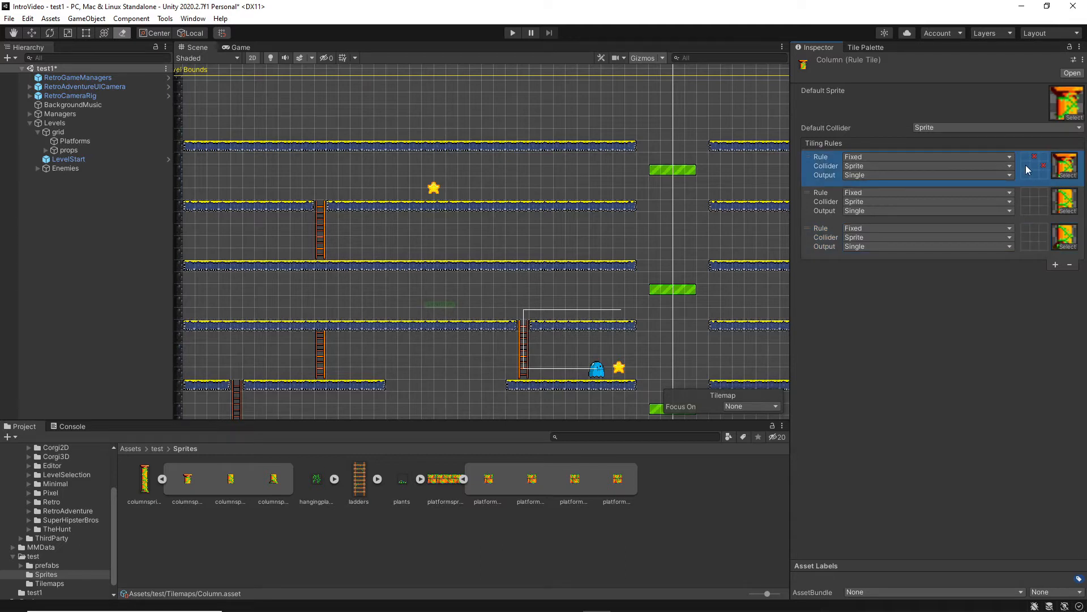
left_click(1036, 192)
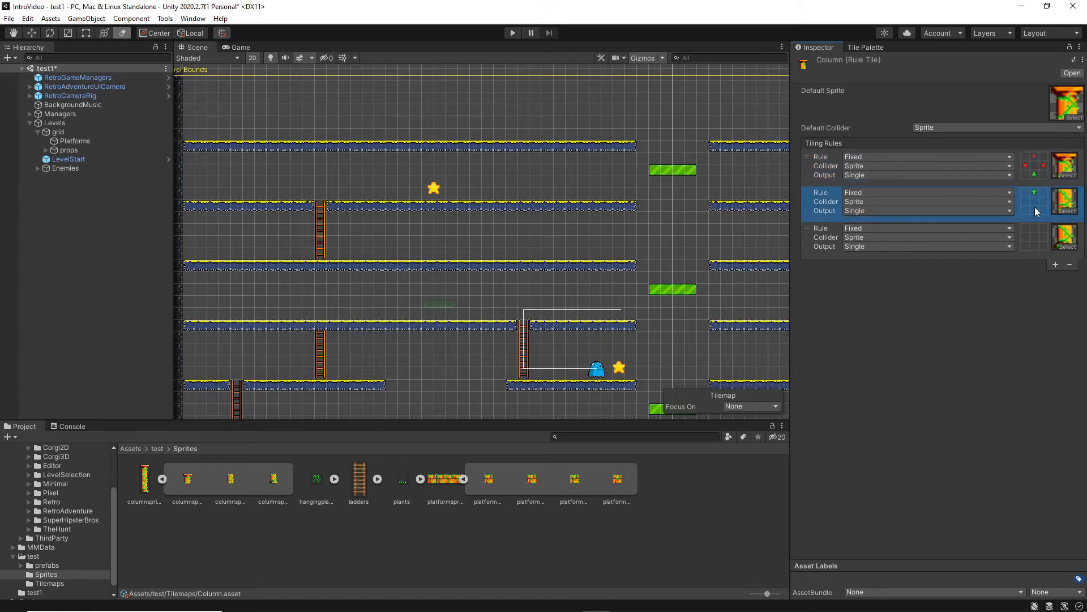
double_click(1025, 202)
left_click(1043, 201)
left_click(1034, 227)
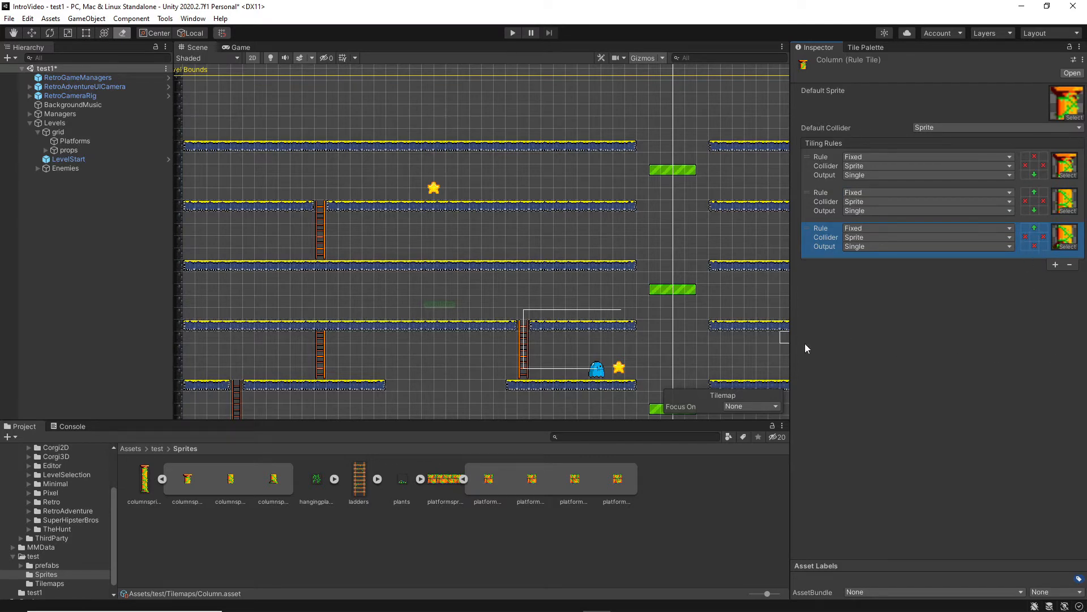
Add the Column and Platform rule tiles from the Tilemaps folder side by side beneath the existing tiles of RetroPalette.
left_click(52, 585)
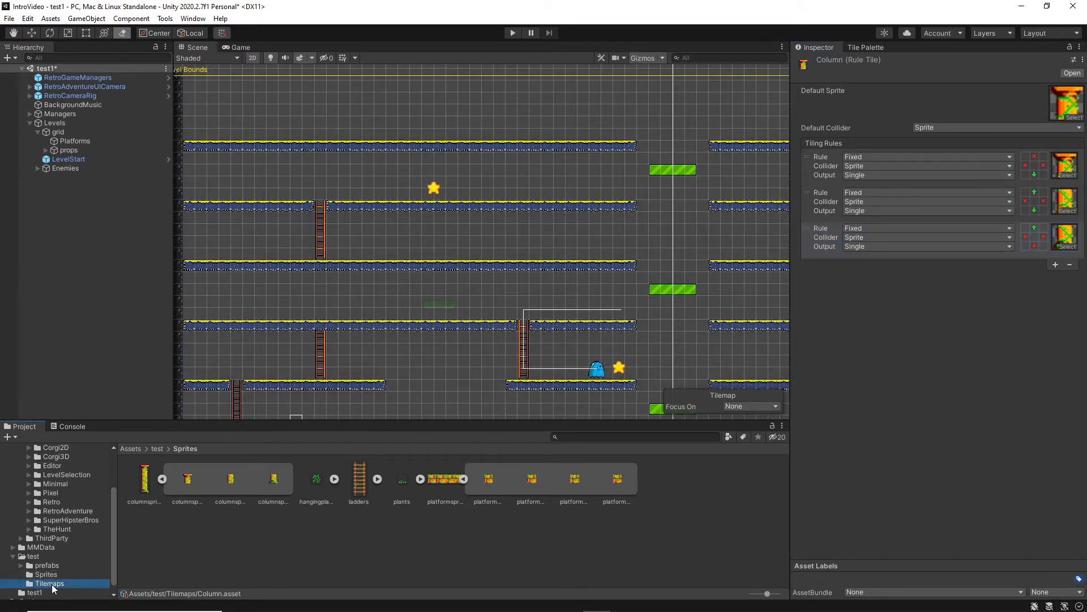
left_click(865, 49)
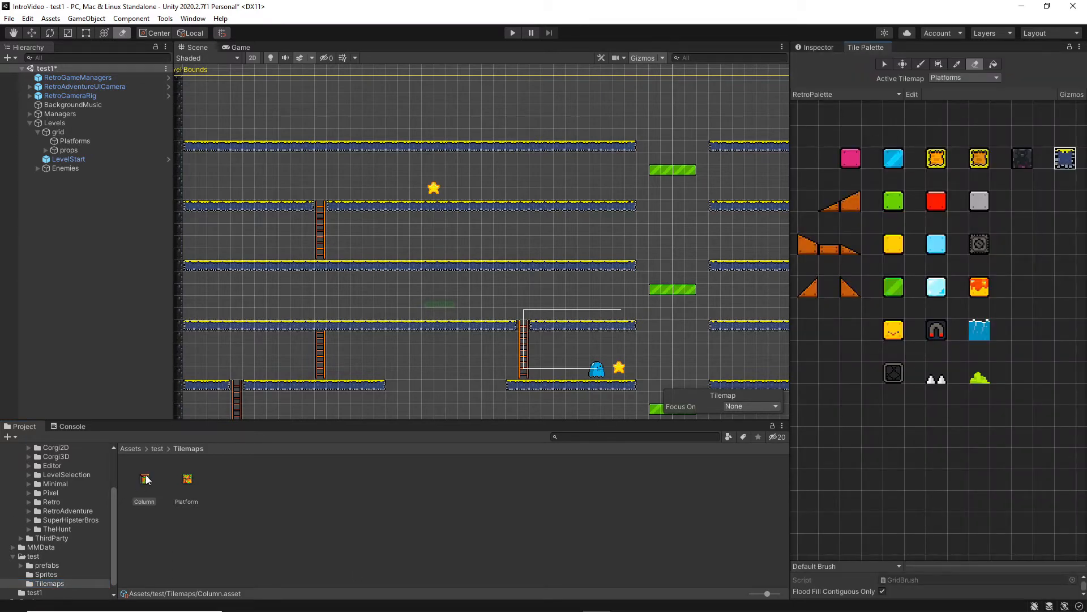
left_click_drag(146, 480, 902, 442)
left_click_drag(187, 479, 937, 436)
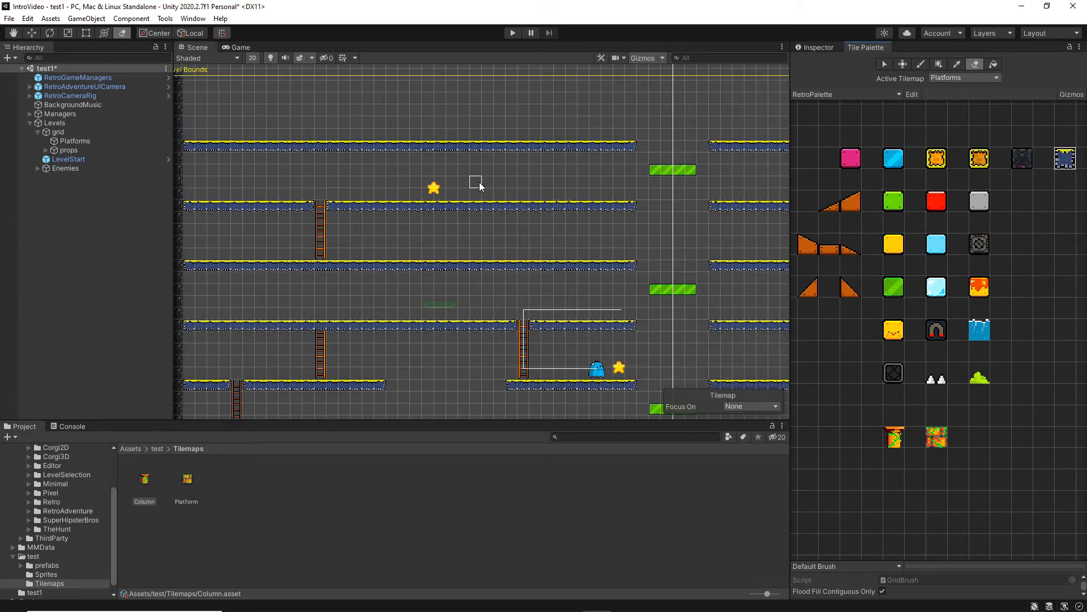
Paint a test row of three Platform tiles in the empty area below the level, plus a separate single tile one cell to its right.
left_click(921, 65)
left_click(936, 436)
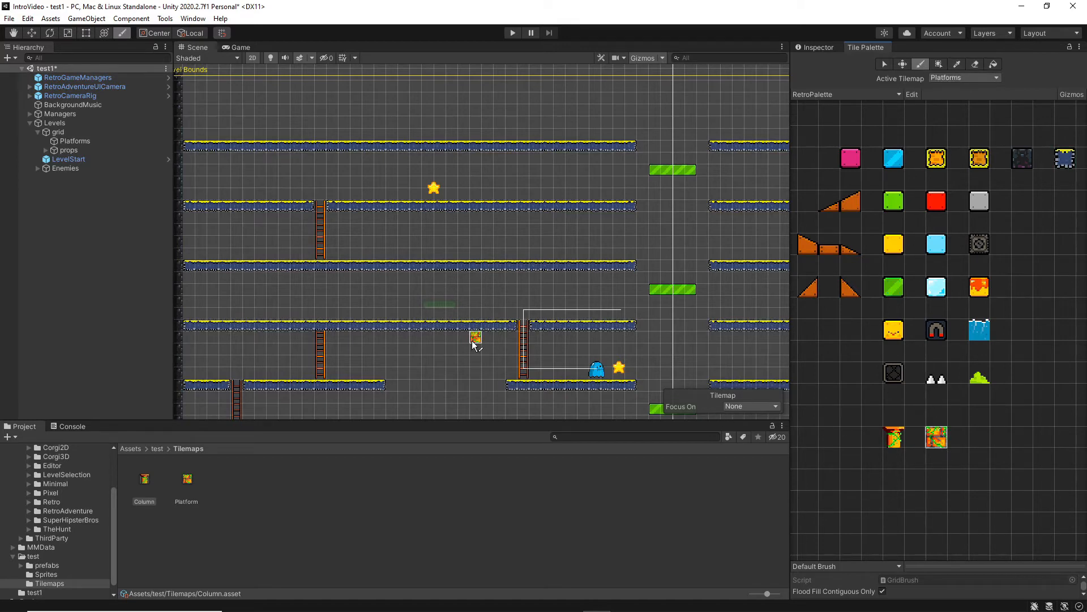
scroll(475, 344, "up", 10)
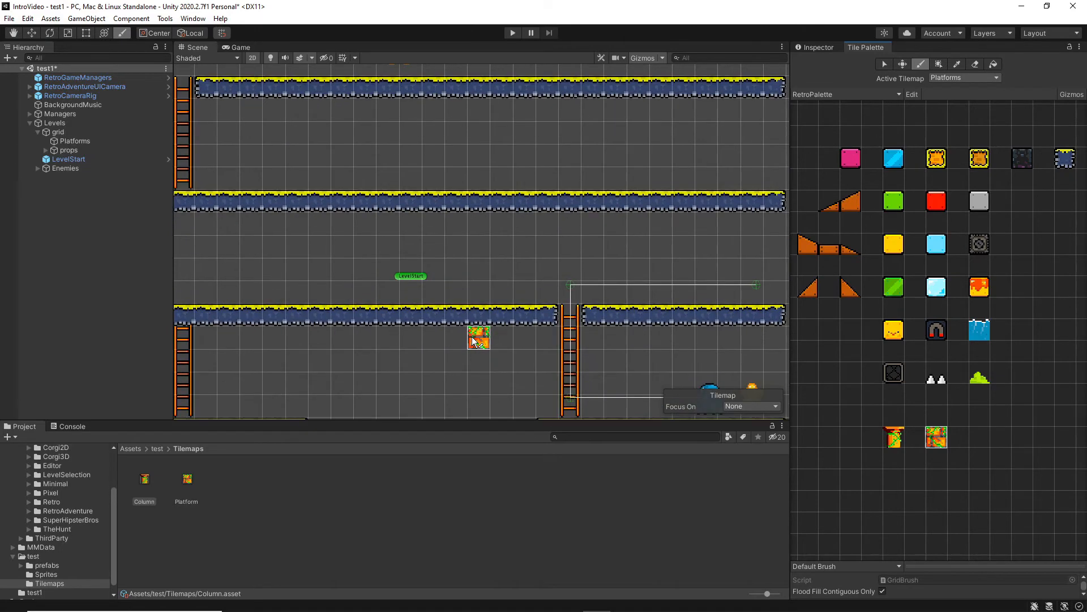
middle_click_drag(479, 313, 511, 58)
middle_click_drag(468, 338, 543, 36)
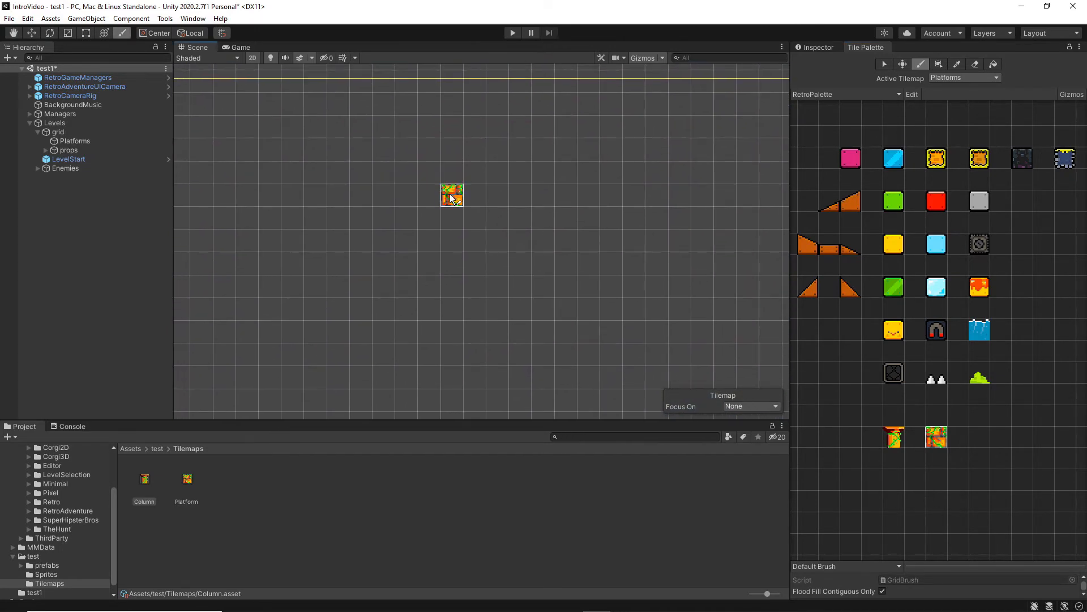
left_click(456, 204)
scroll(470, 167, "up", 2)
scroll(471, 181, "up", 8)
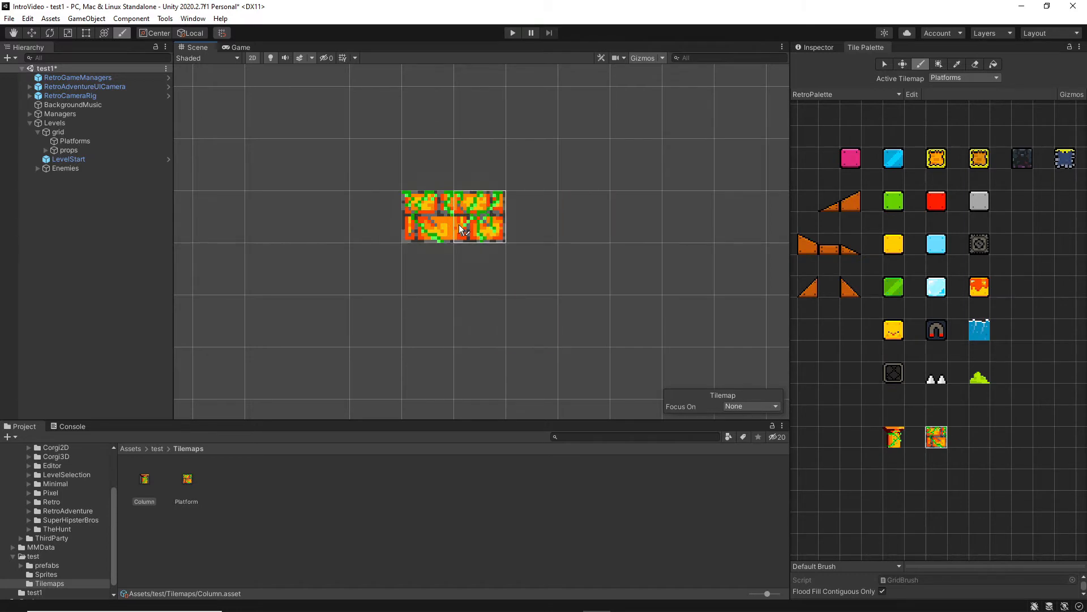
left_click(468, 225)
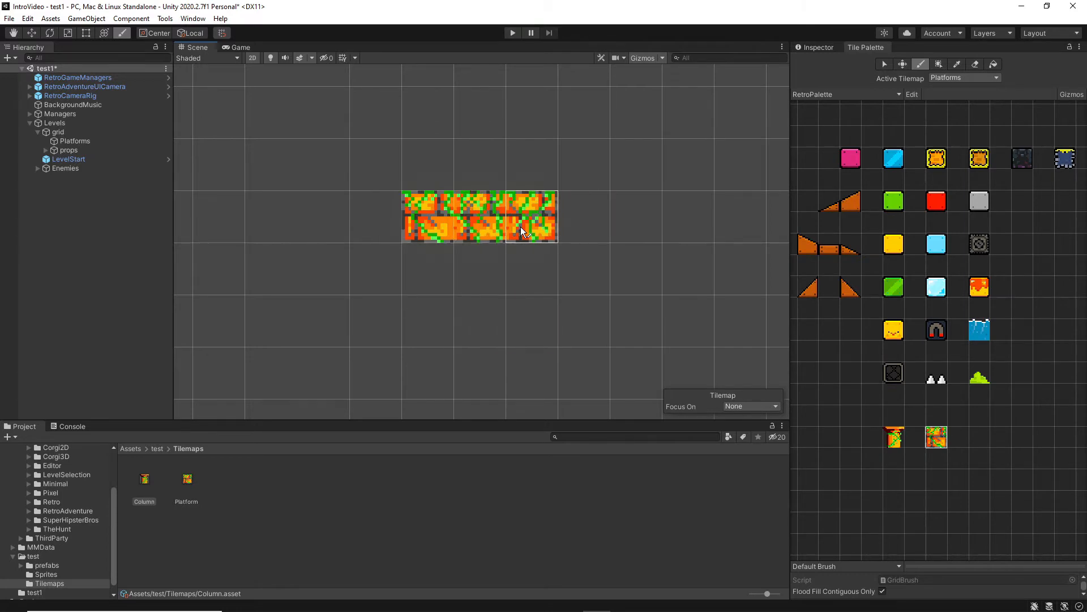
left_click(521, 227)
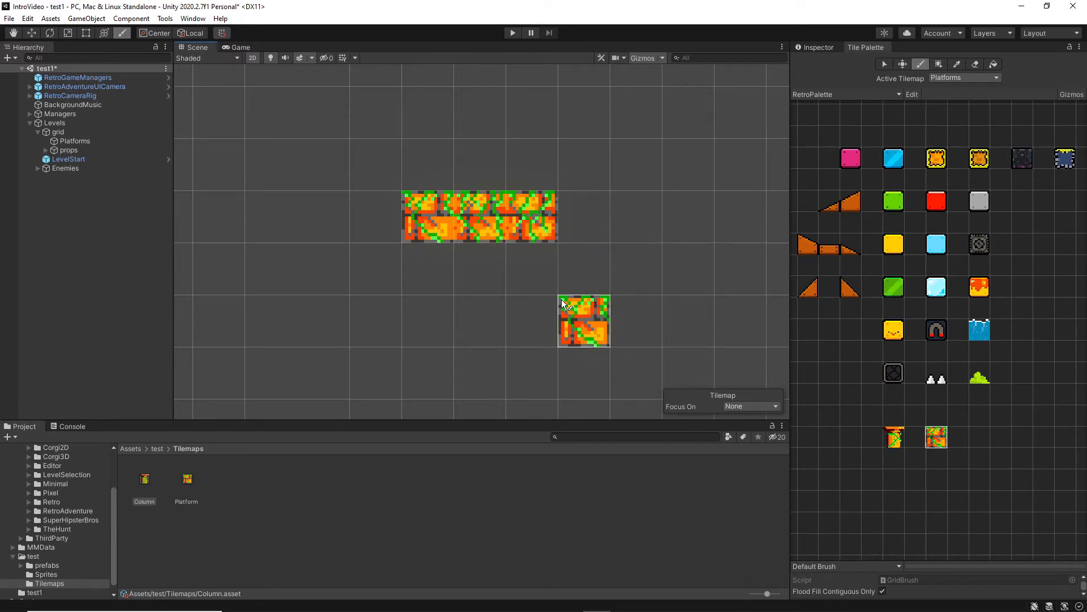
left_click(626, 227)
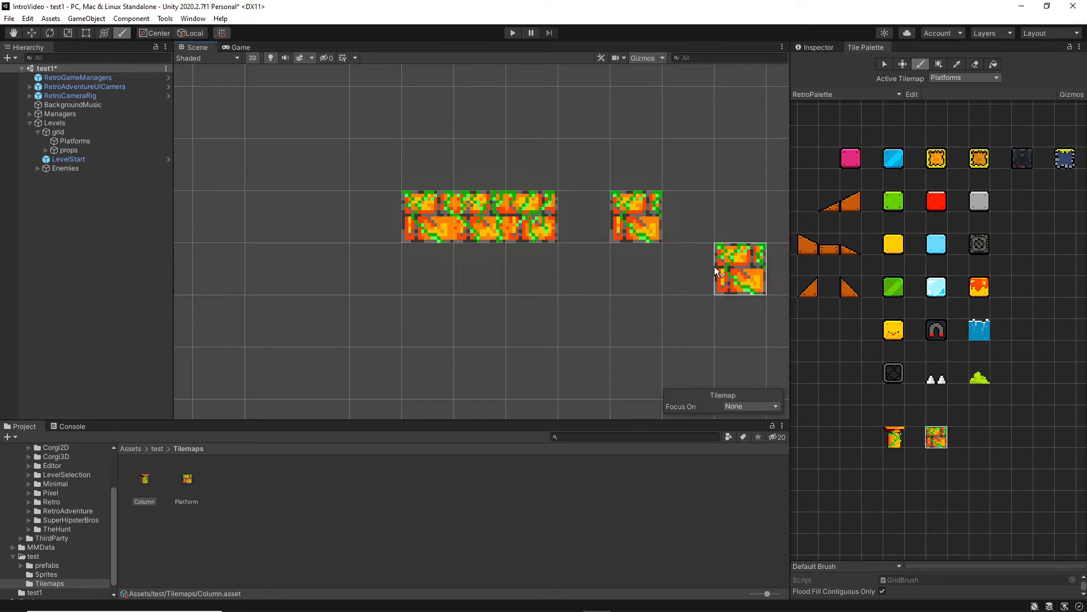
Paint a test column four tiles high with the Column rule tile to the right of the painted Platform tiles.
left_click(894, 442)
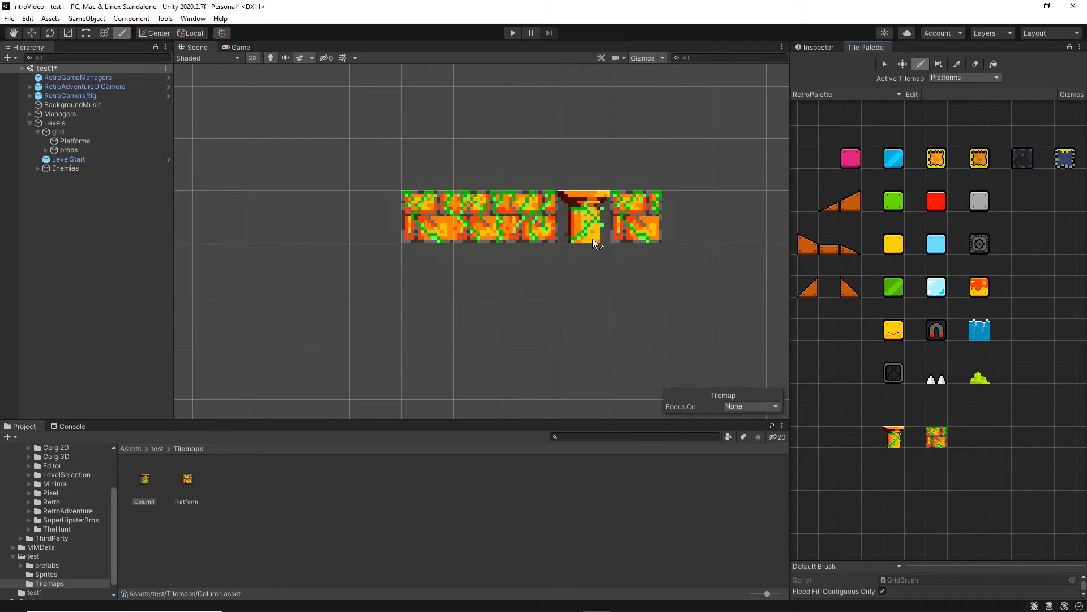
middle_click_drag(592, 239, 452, 228)
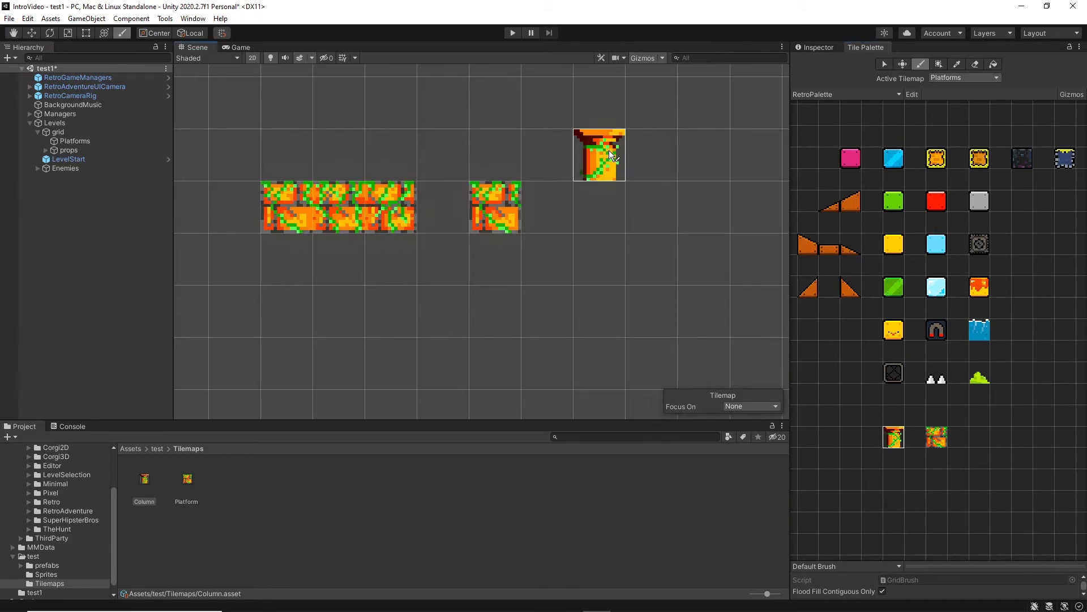
left_click(609, 151)
left_click_drag(602, 171, 597, 259)
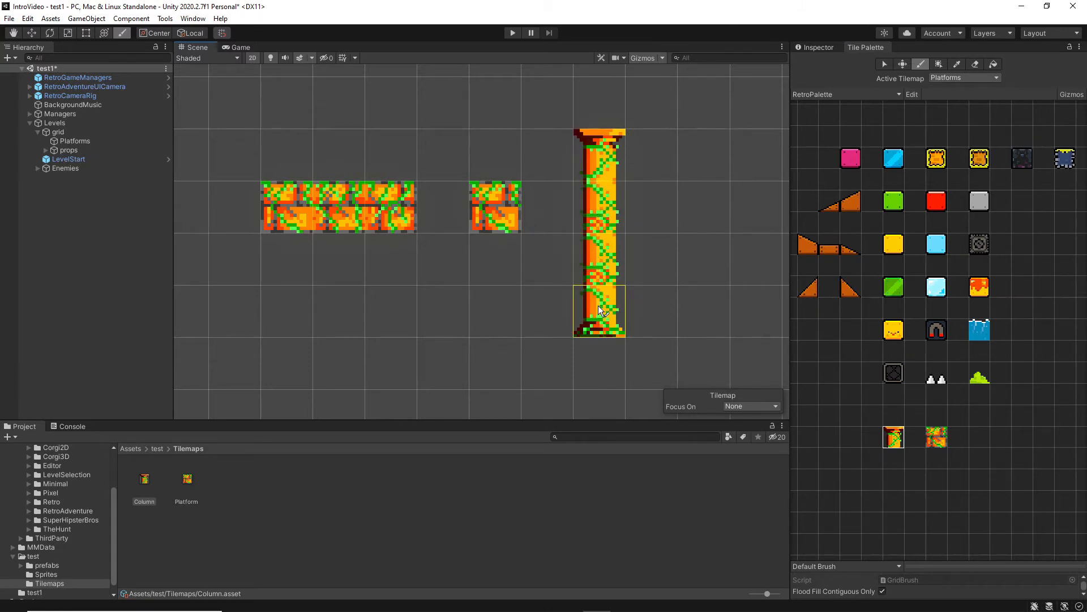
Erase all the test Column and Platform tiles painted below the level.
left_click(885, 64)
scroll(709, 148, "down", 2)
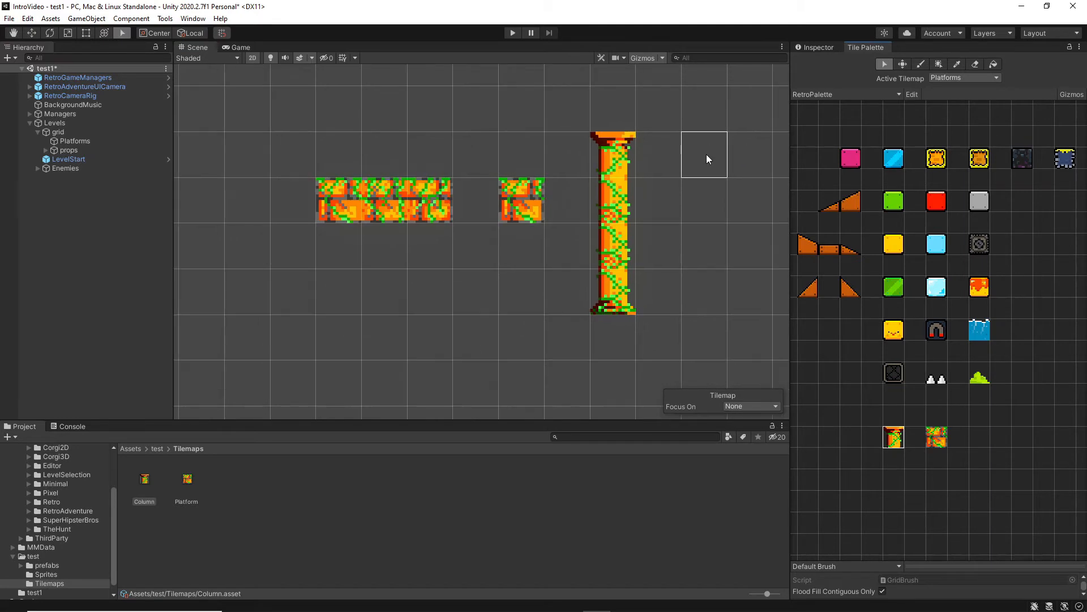
scroll(706, 155, "down", 8)
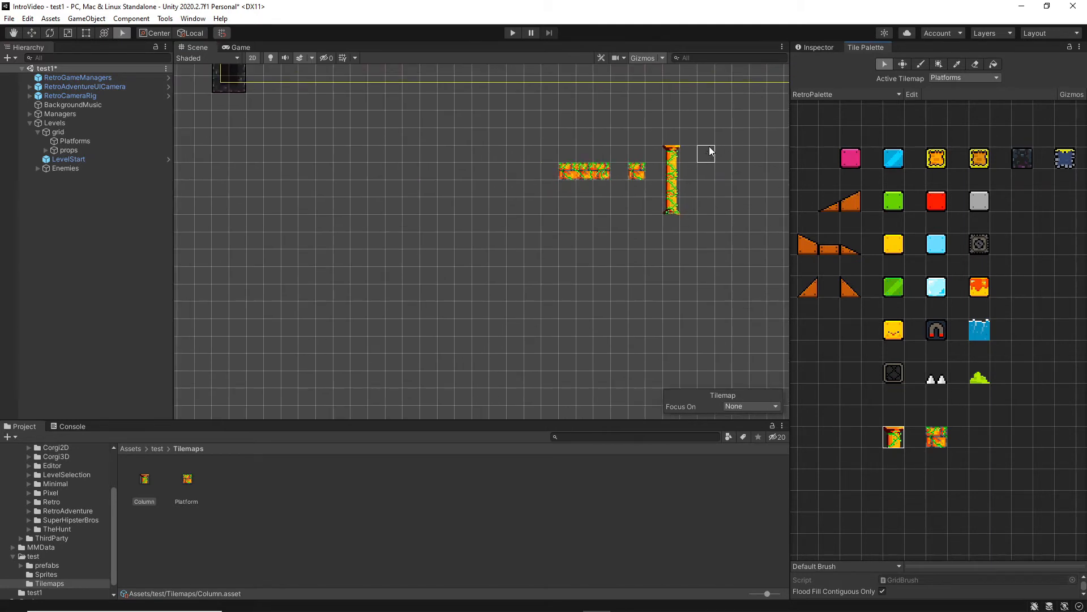
middle_click_drag(710, 148, 574, 298)
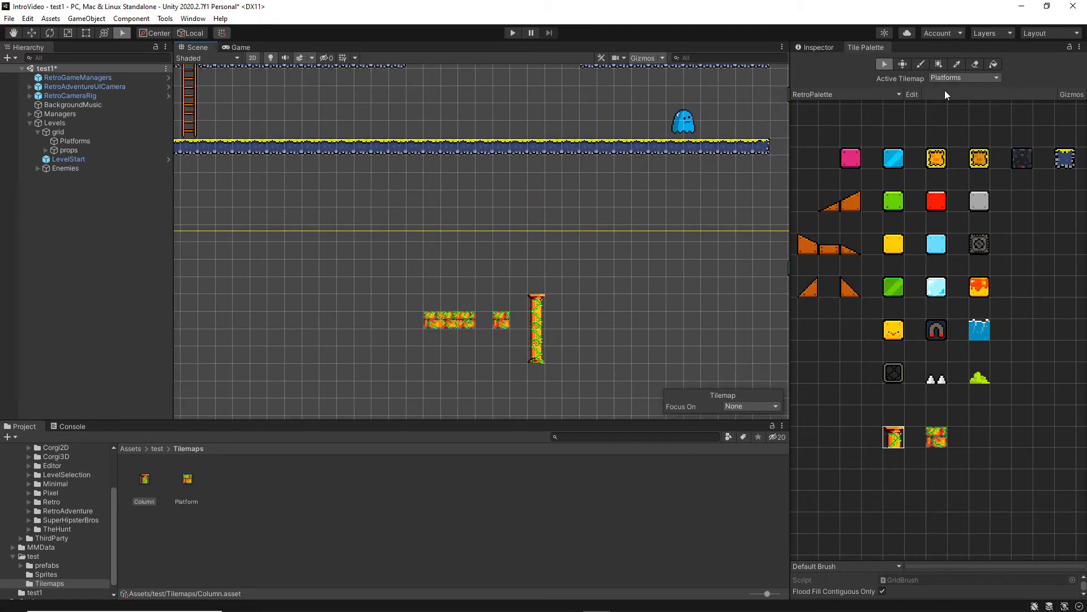
left_click(976, 65)
left_click_drag(536, 300, 530, 358)
mouse_move(502, 323)
left_mouse_down()
mouse_move(442, 328)
mouse_move(468, 322)
left_mouse_up()
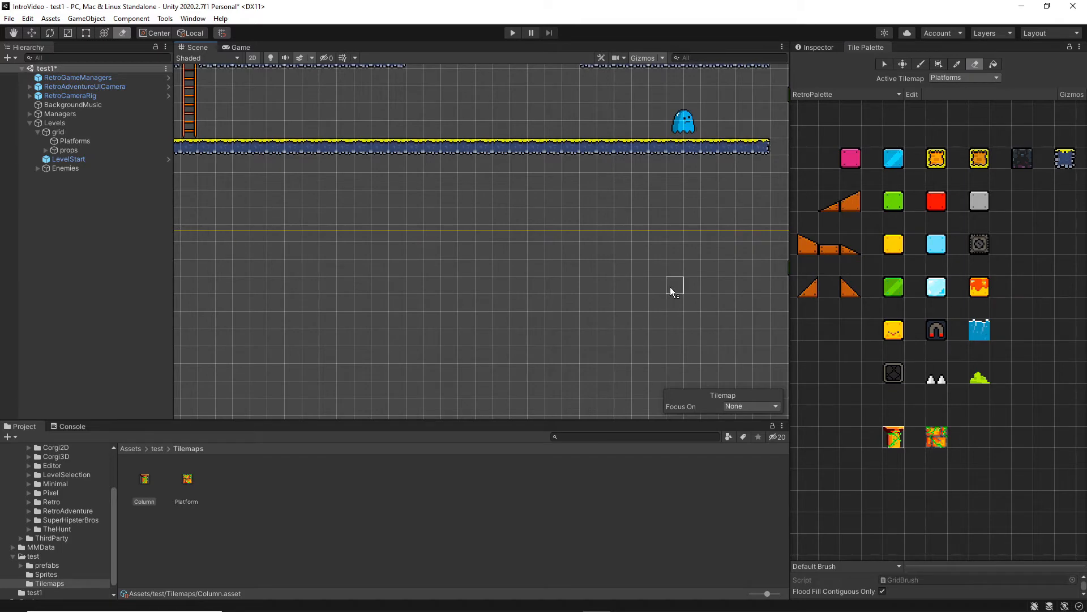
scroll(655, 270, "down", 8)
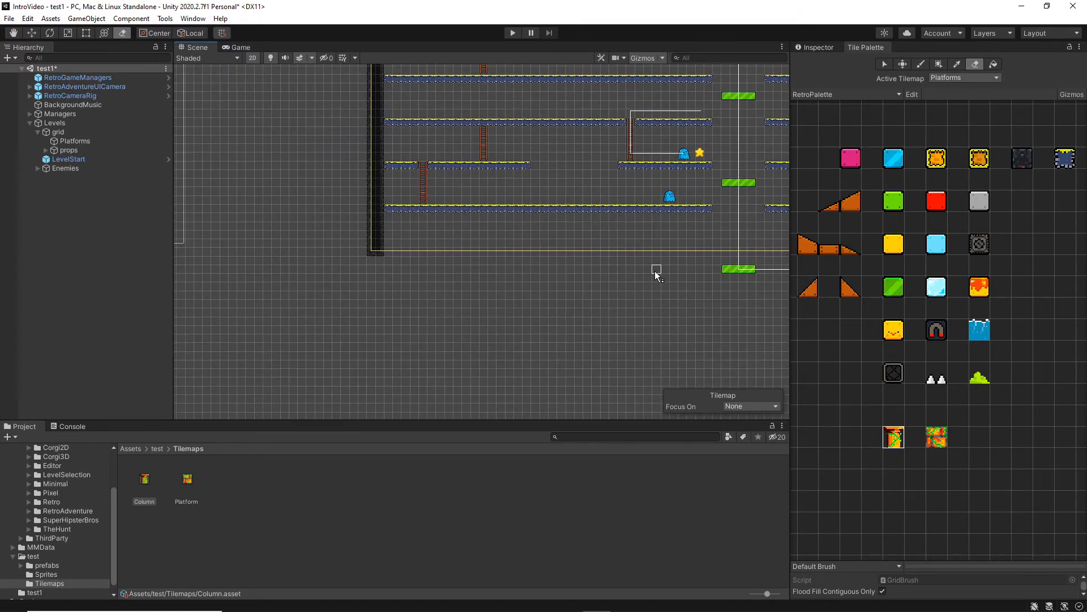
Create an empty child object under grid and name it Between.
scroll(482, 269, "down", 4)
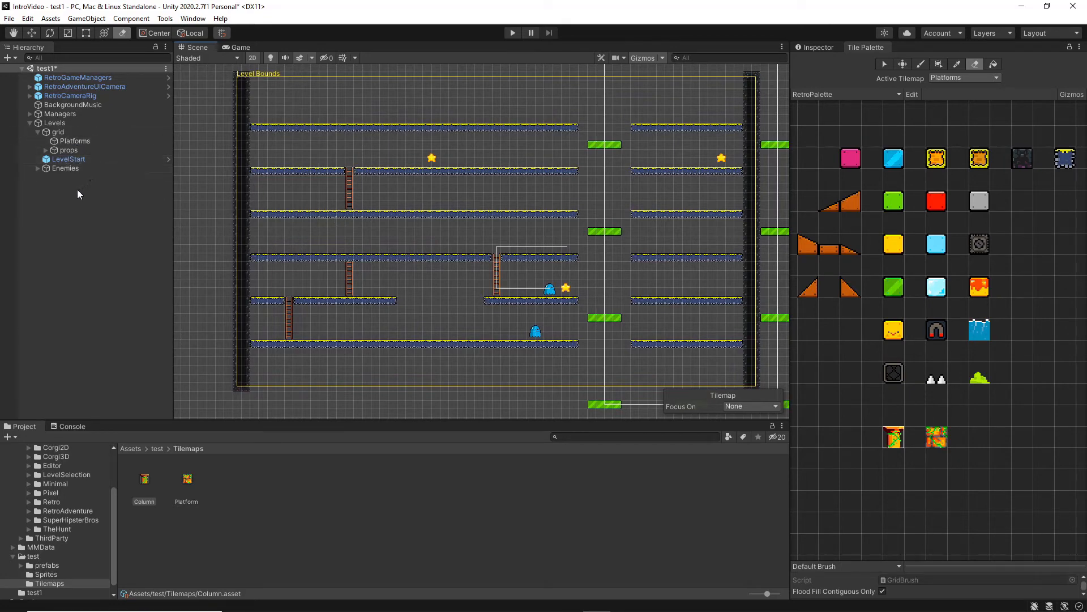
left_click(60, 132)
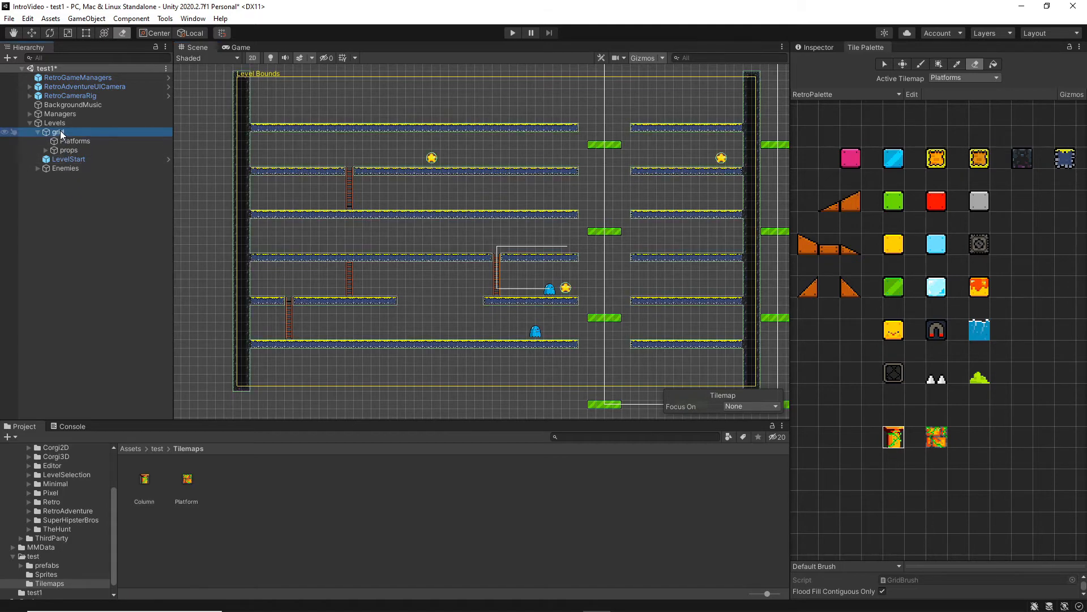
left_click(87, 18)
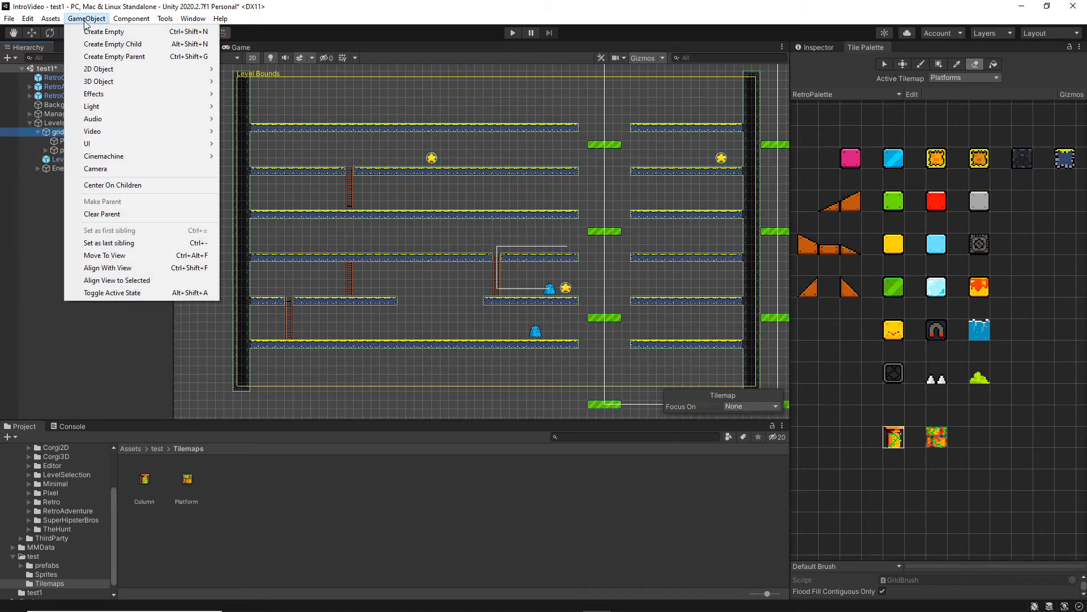
left_click(116, 44)
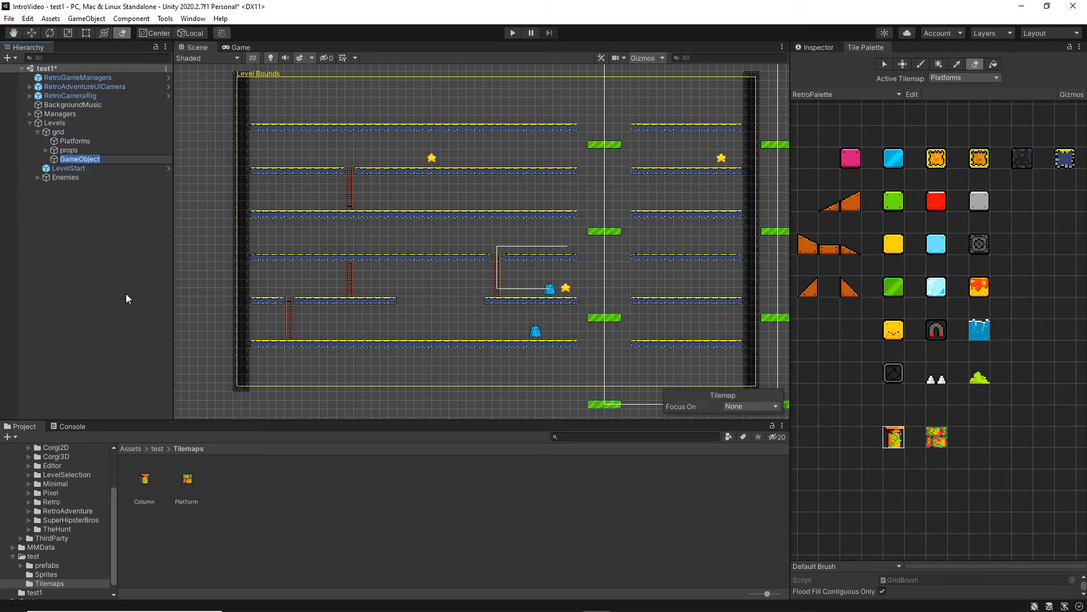
type("Between")
key("Return")
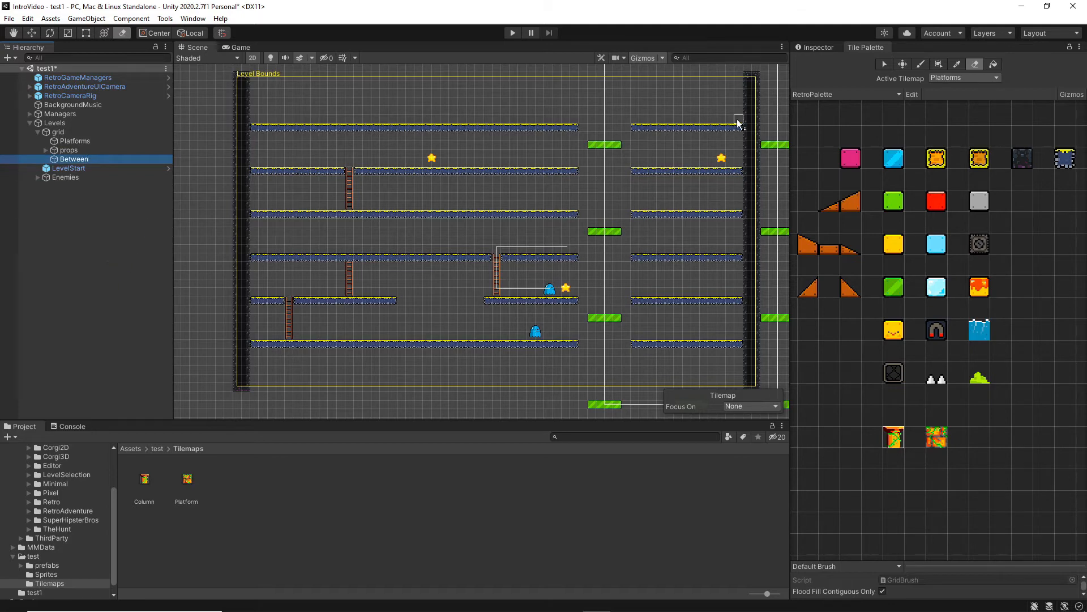
Add a Tilemap Renderer component to the Between object.
left_click(817, 47)
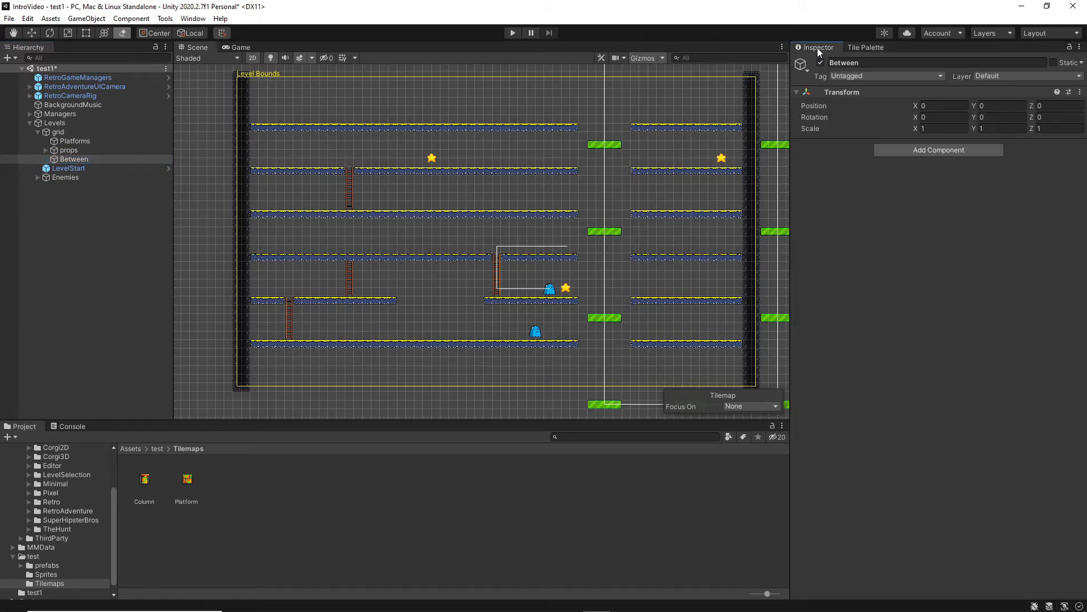
left_click(63, 142)
left_click(74, 159)
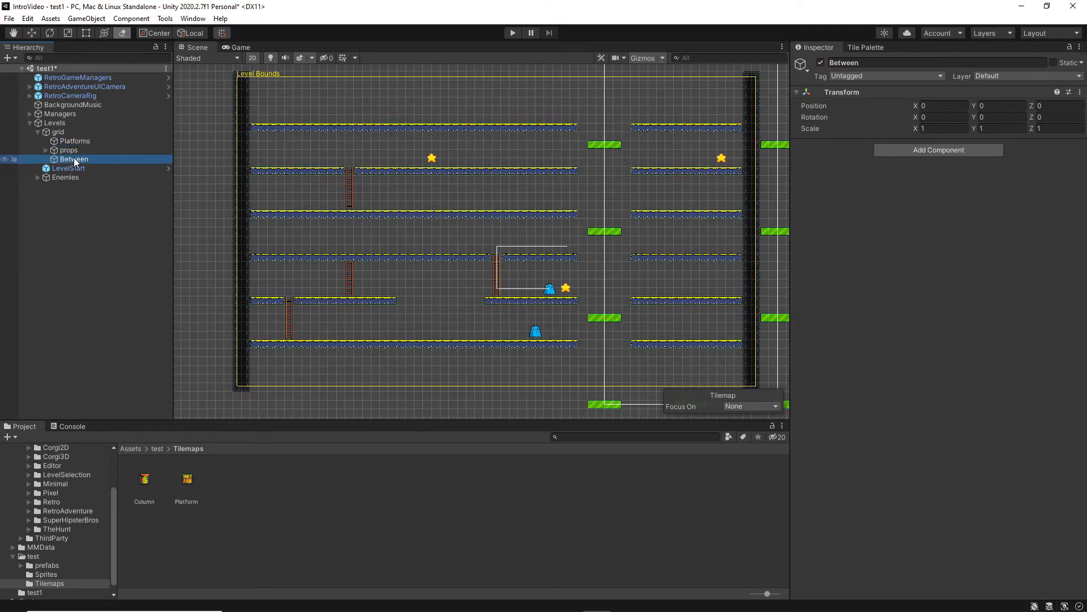
left_click(950, 152)
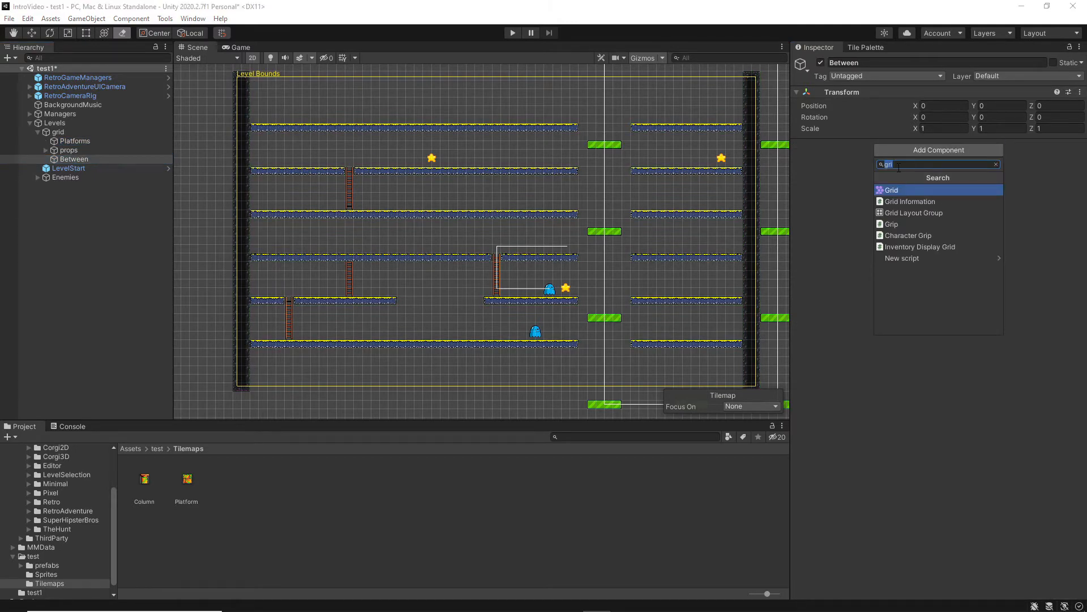
type("Tile")
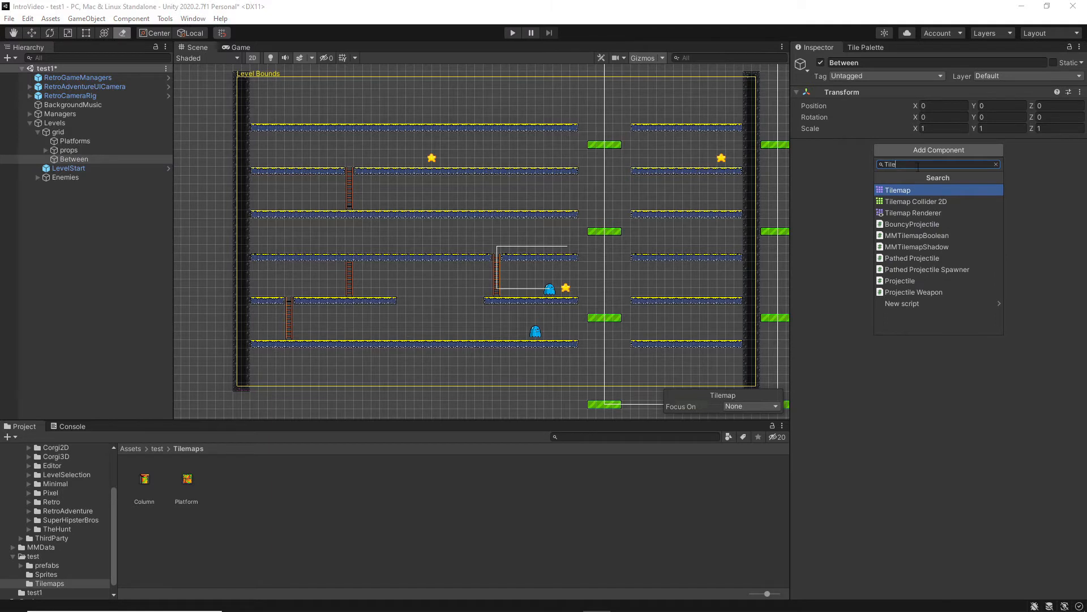
left_click(923, 212)
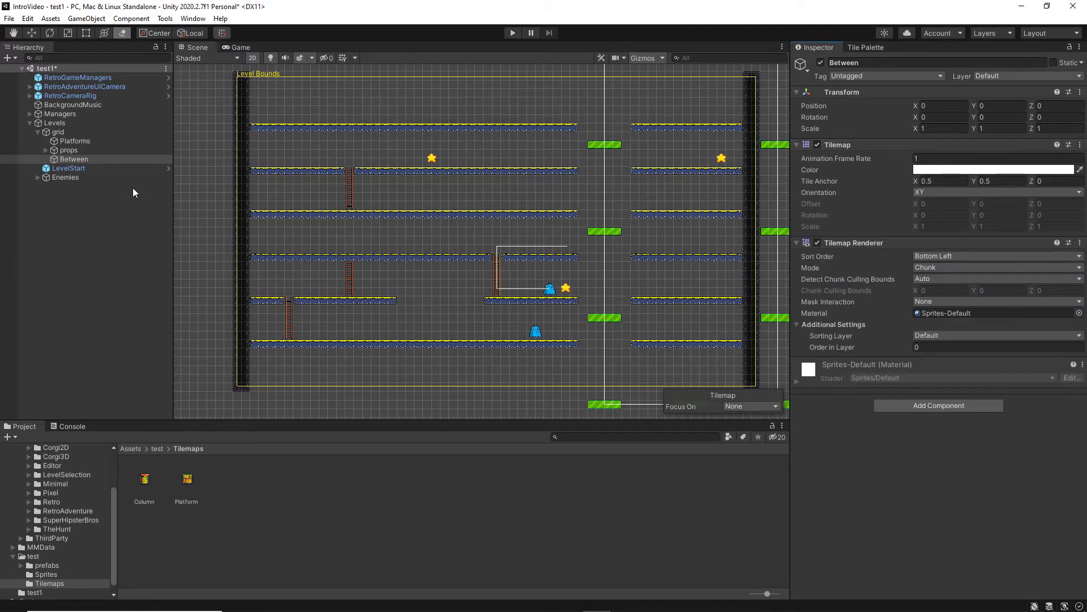
Set the sorting layer of Between's Tilemap Renderer to Between.
left_click(859, 47)
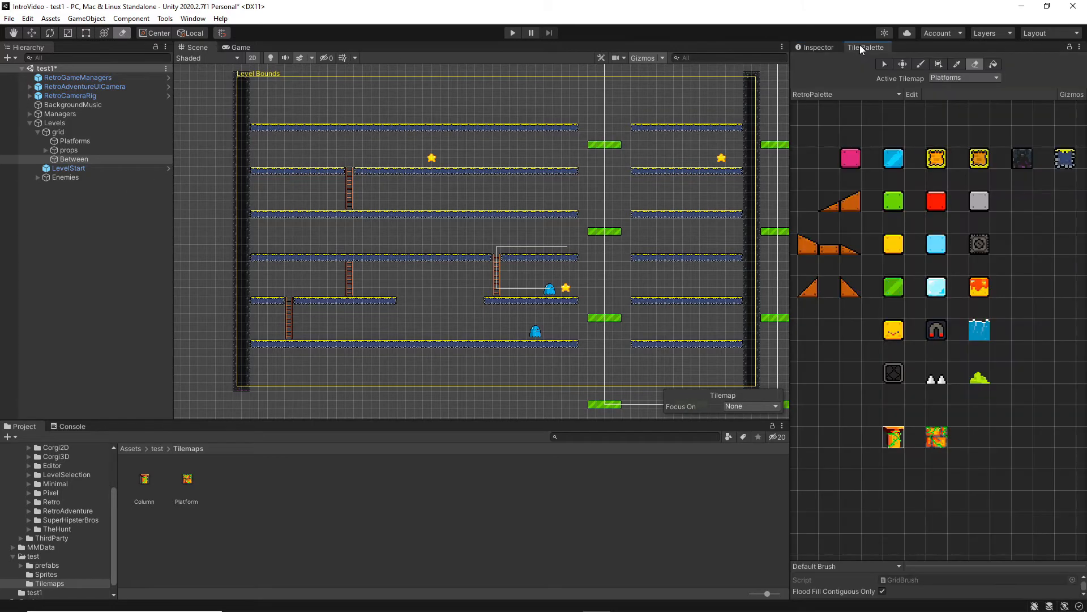
left_click(994, 78)
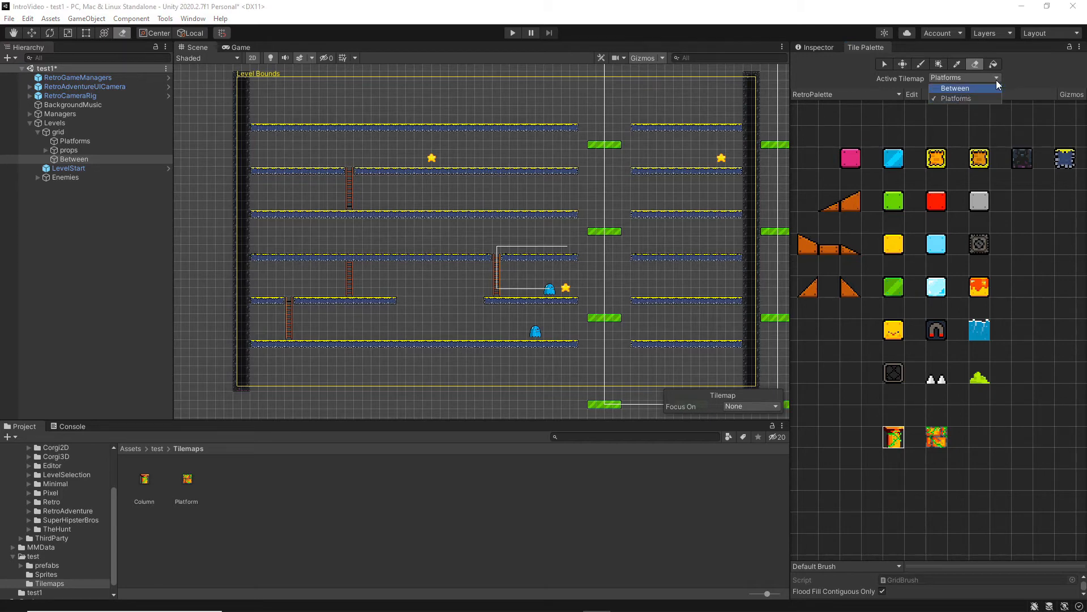
left_click(816, 50)
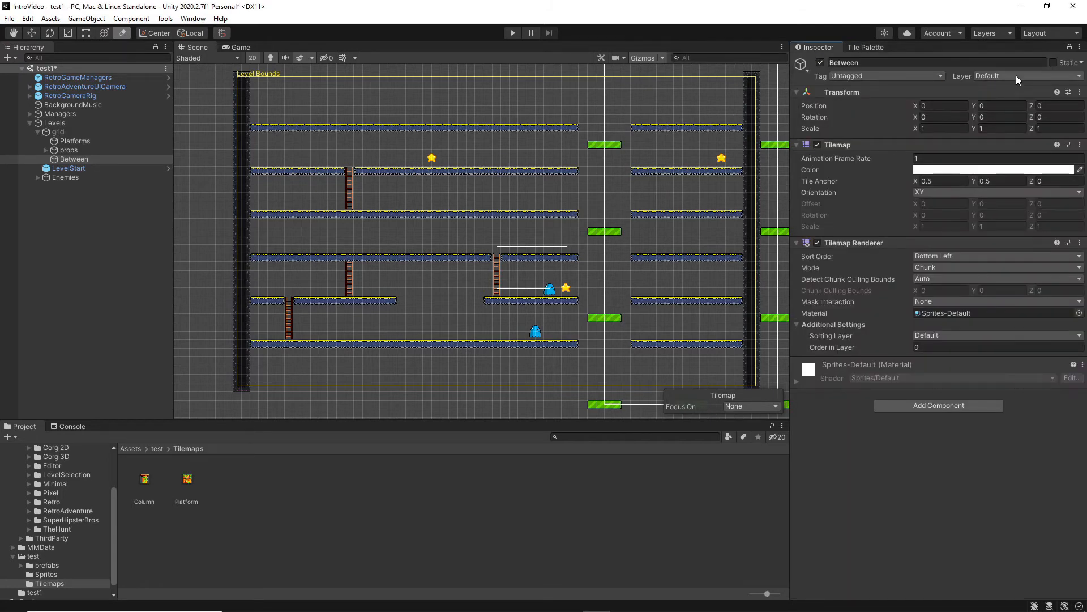
left_click(983, 335)
left_click(945, 373)
Create another empty child object under grid and name it Foreground.
left_click(65, 134)
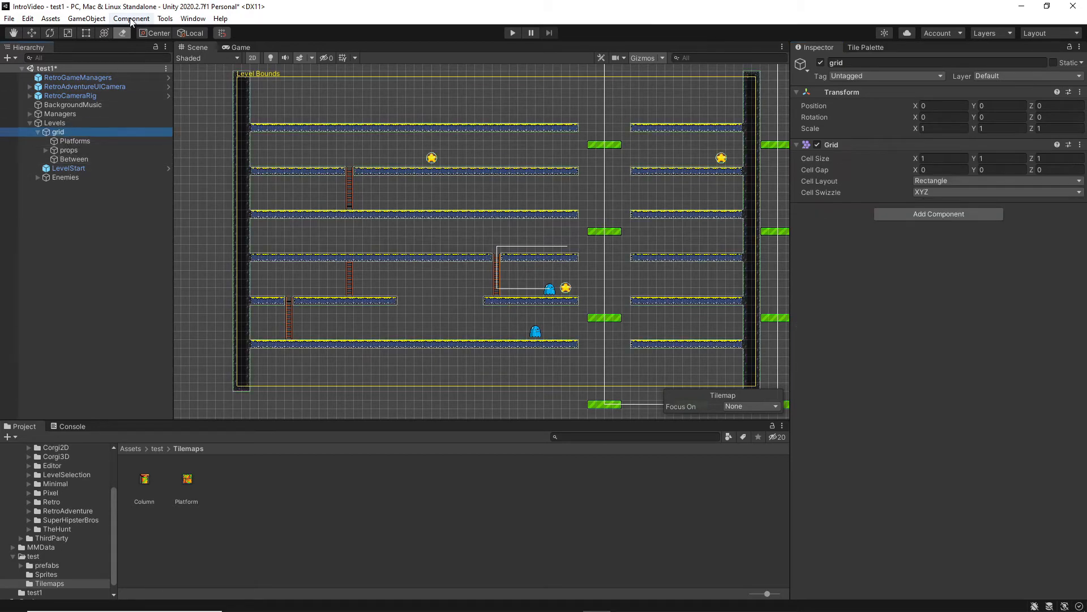
left_click(86, 19)
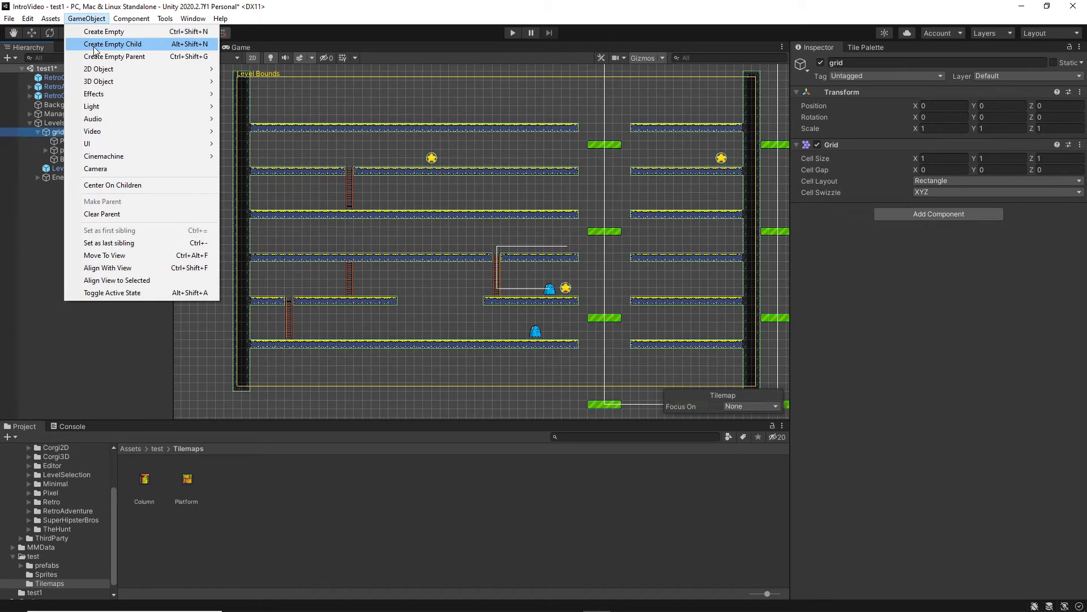
left_click(94, 45)
type("Foreground")
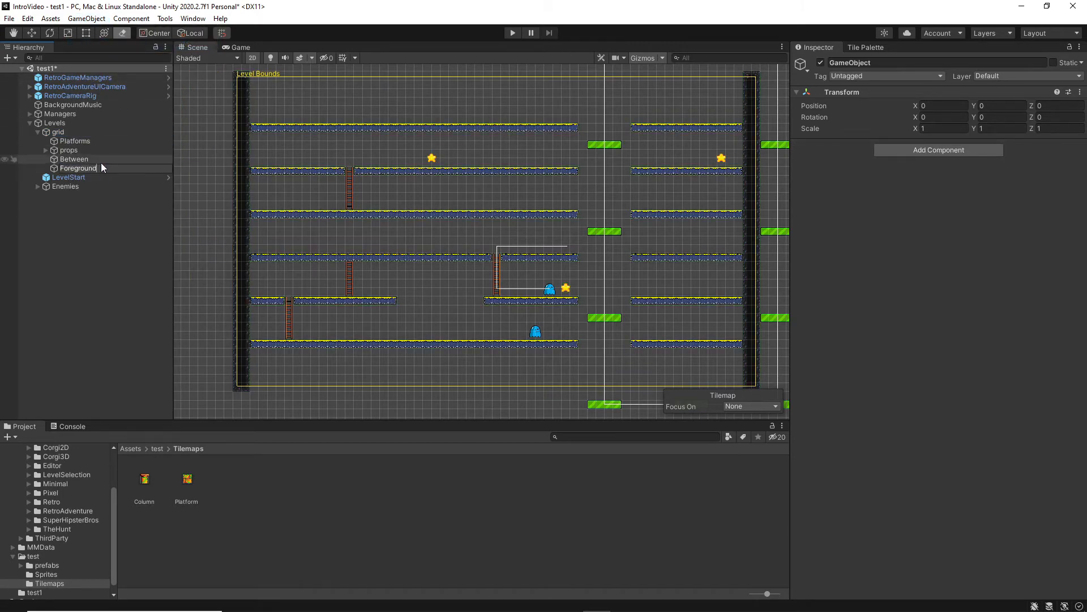
left_click(85, 232)
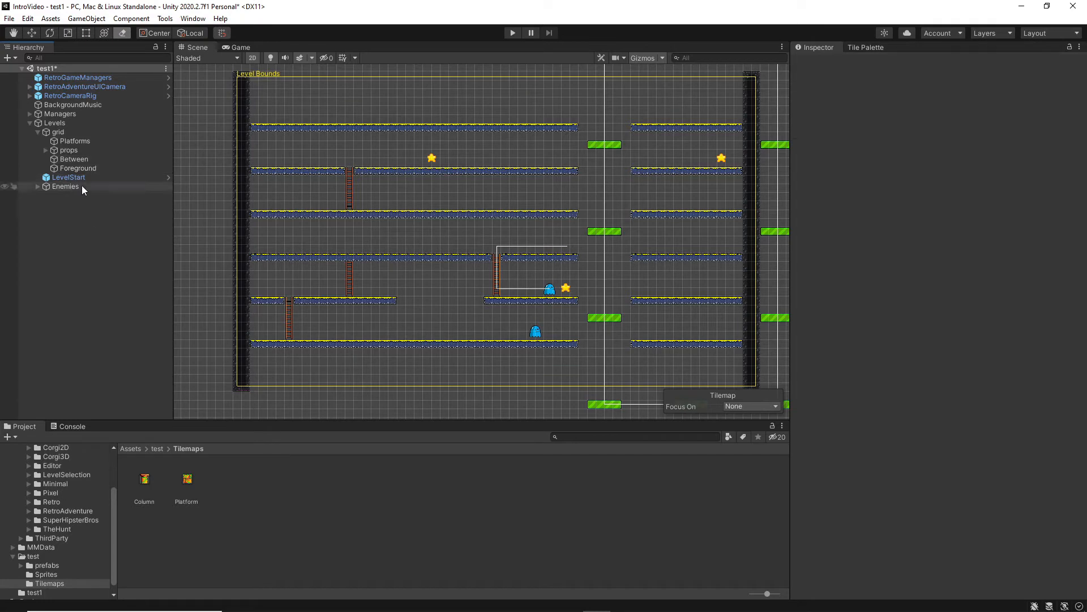
Add a Tilemap Renderer to the Foreground object and set its sorting layer to Foreground.
left_click(86, 168)
left_click(939, 150)
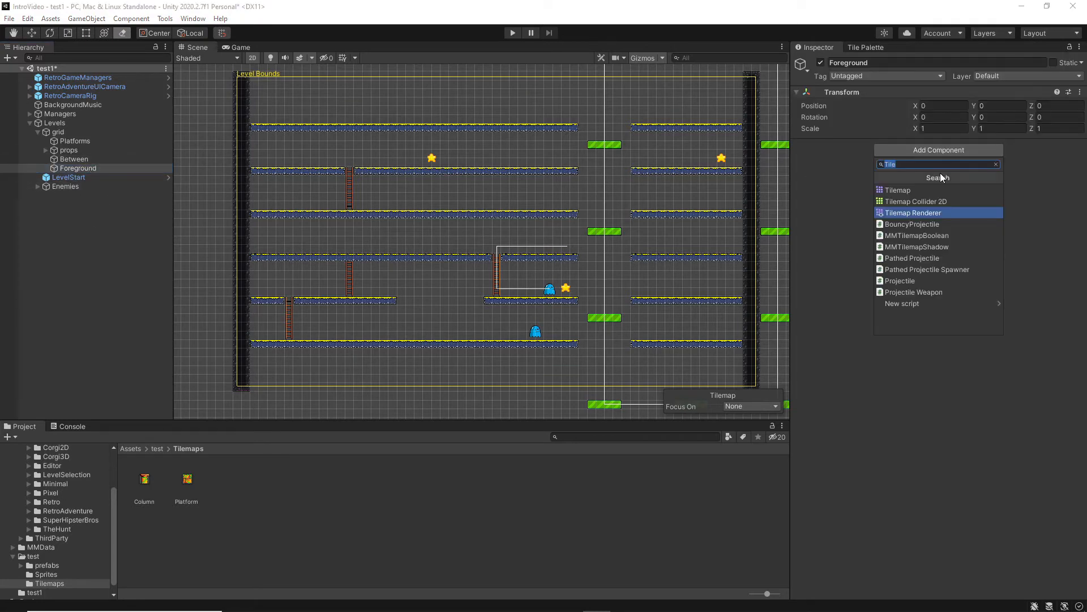
left_click(931, 210)
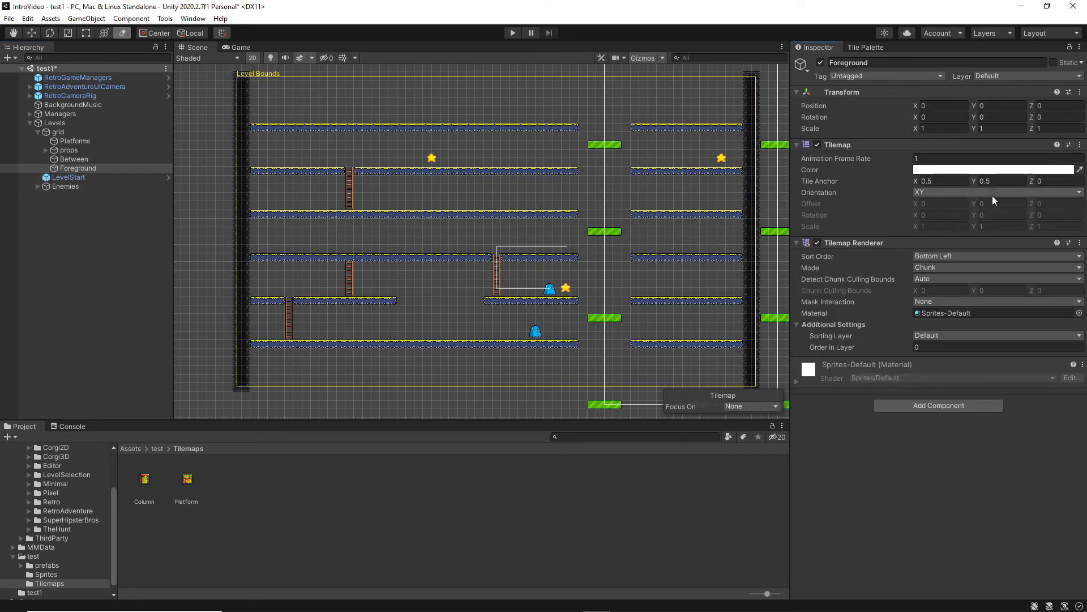
left_click(960, 335)
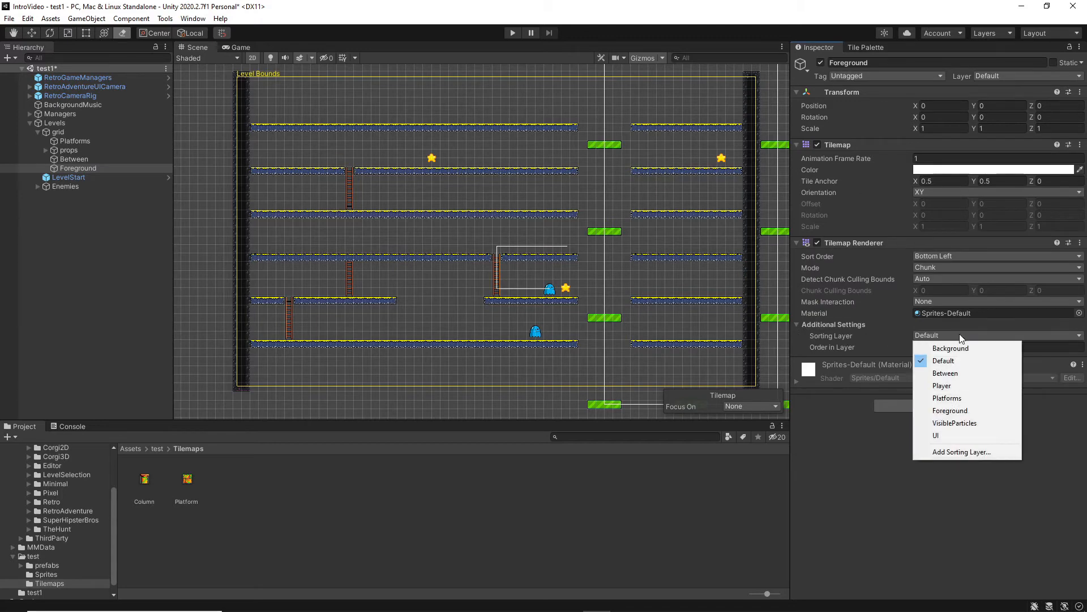
left_click(949, 411)
Check which tilemaps are available as the active tilemap for painting.
left_click(866, 48)
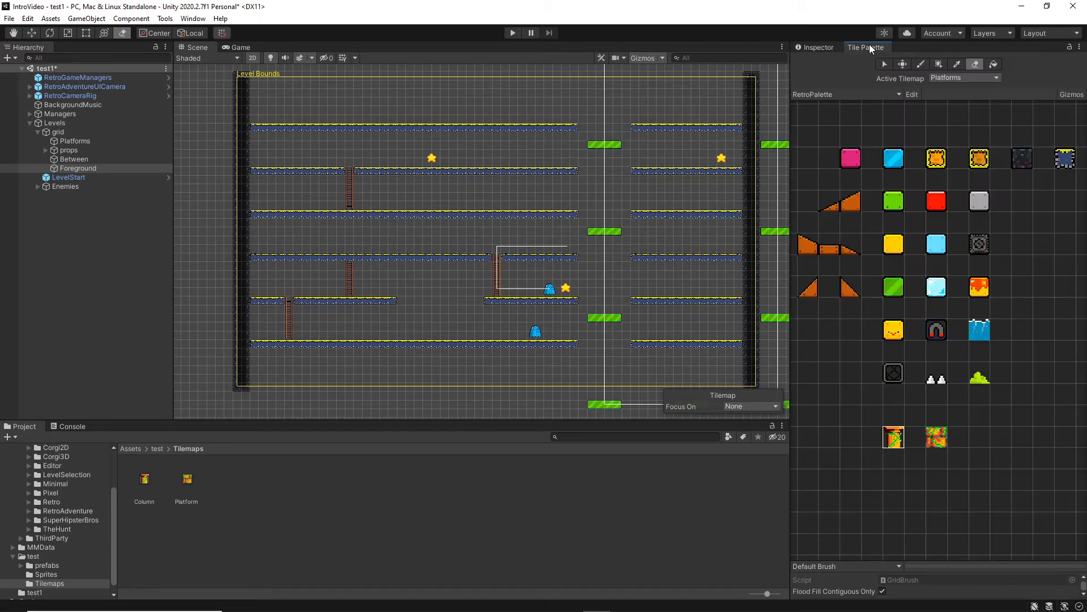
left_click(949, 77)
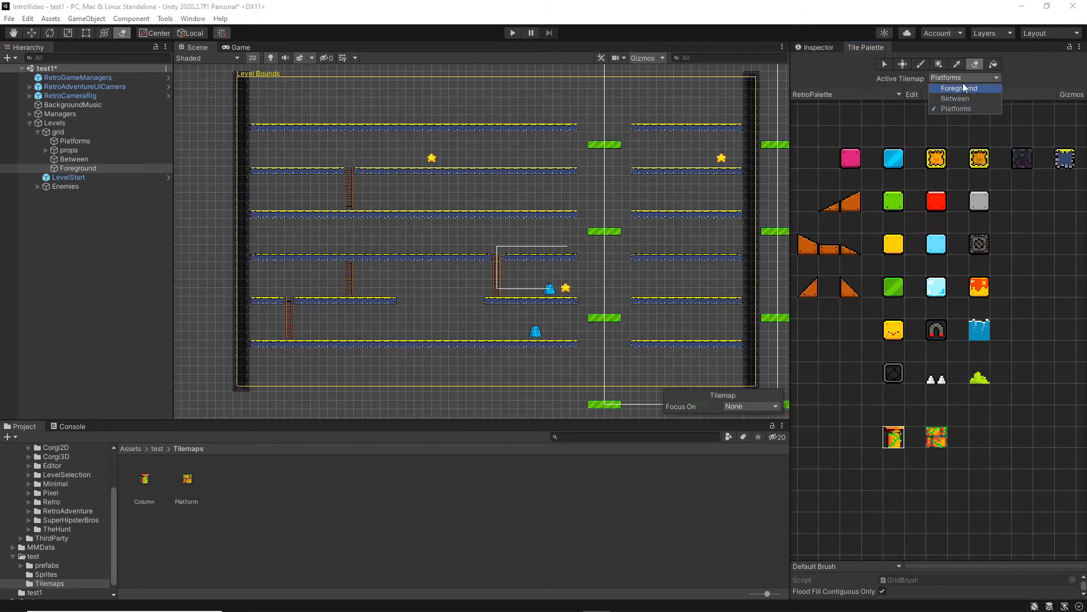
left_click(1050, 77)
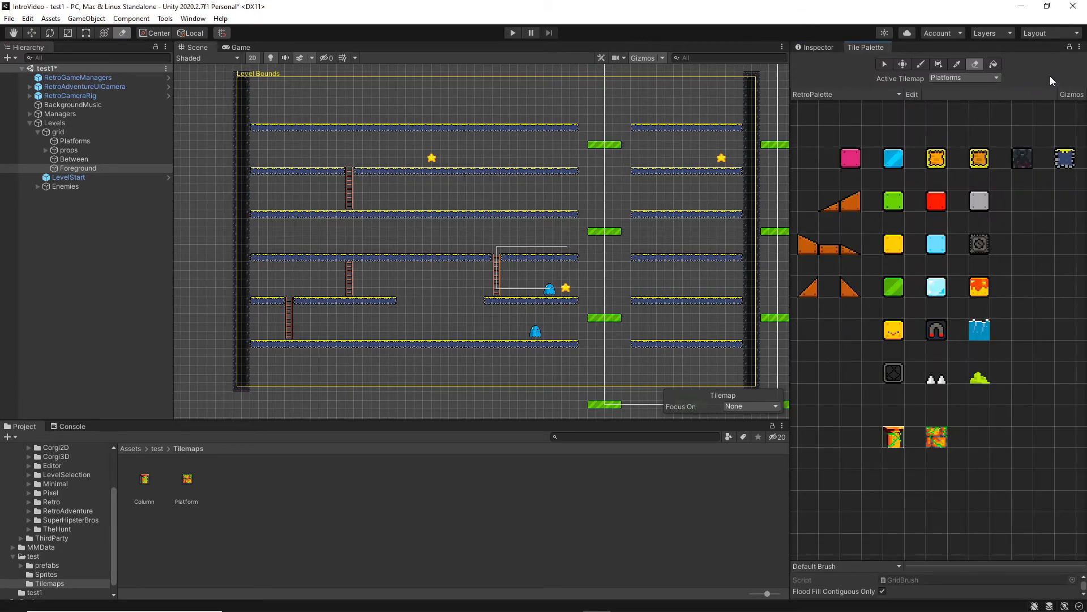
Move the props object below Foreground in grid's list of children.
left_click(66, 142)
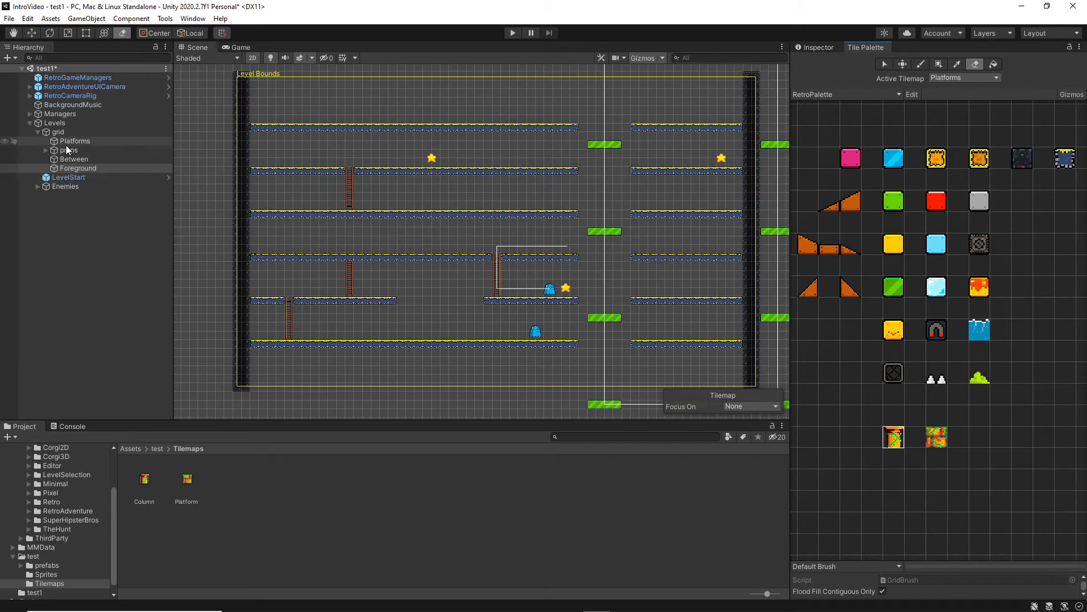
left_click_drag(69, 147, 65, 172)
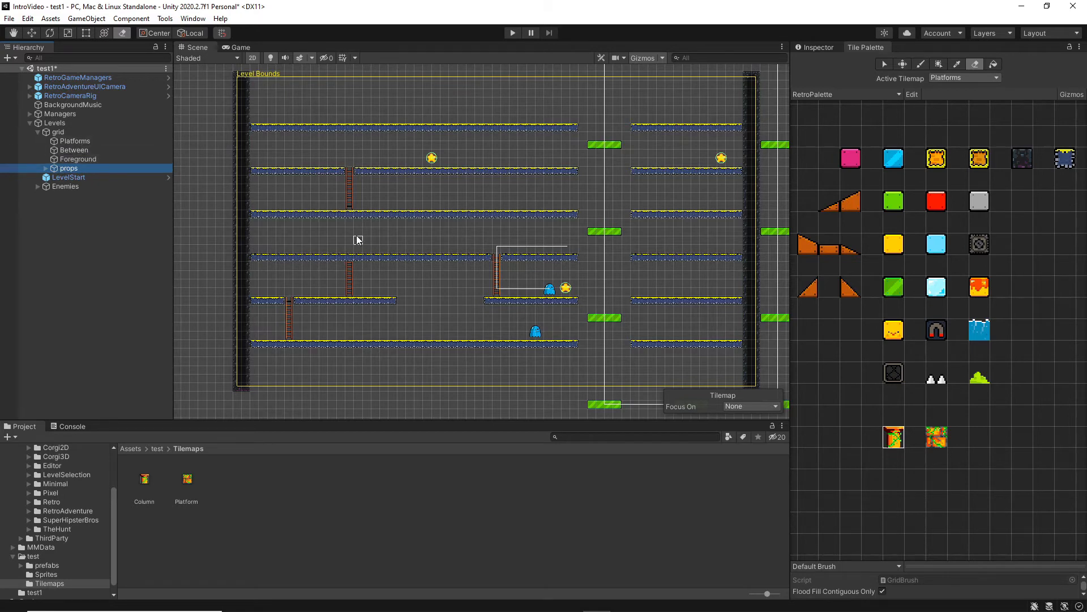
Paint a 16-tile row of Platform rule tiles over each of the two floors above and below LevelStart, on the Platforms tilemap.
left_click(80, 139)
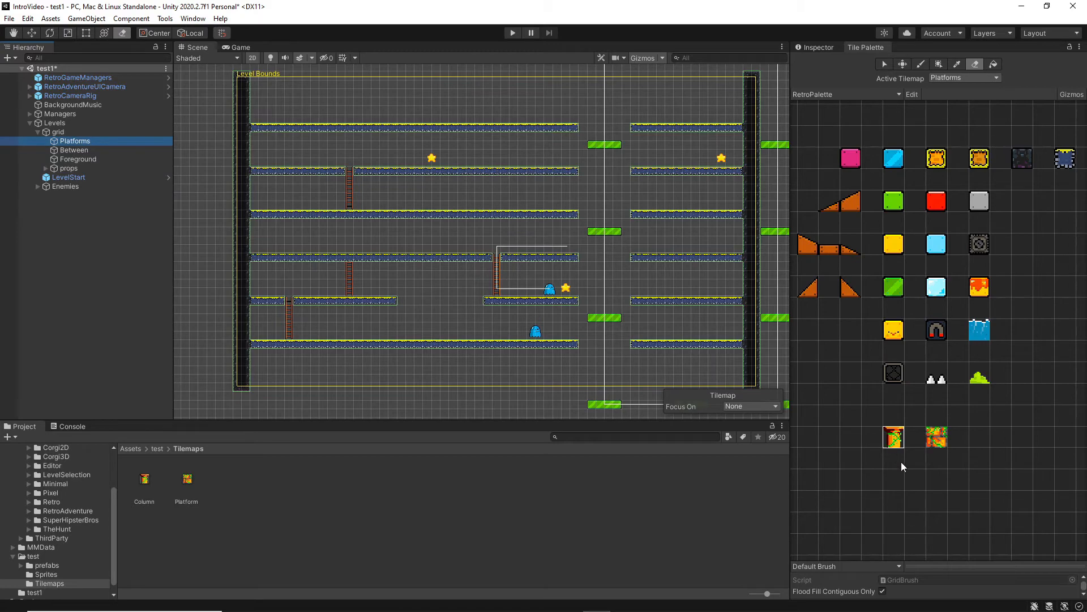
left_click(934, 444)
scroll(399, 355, "up", 3)
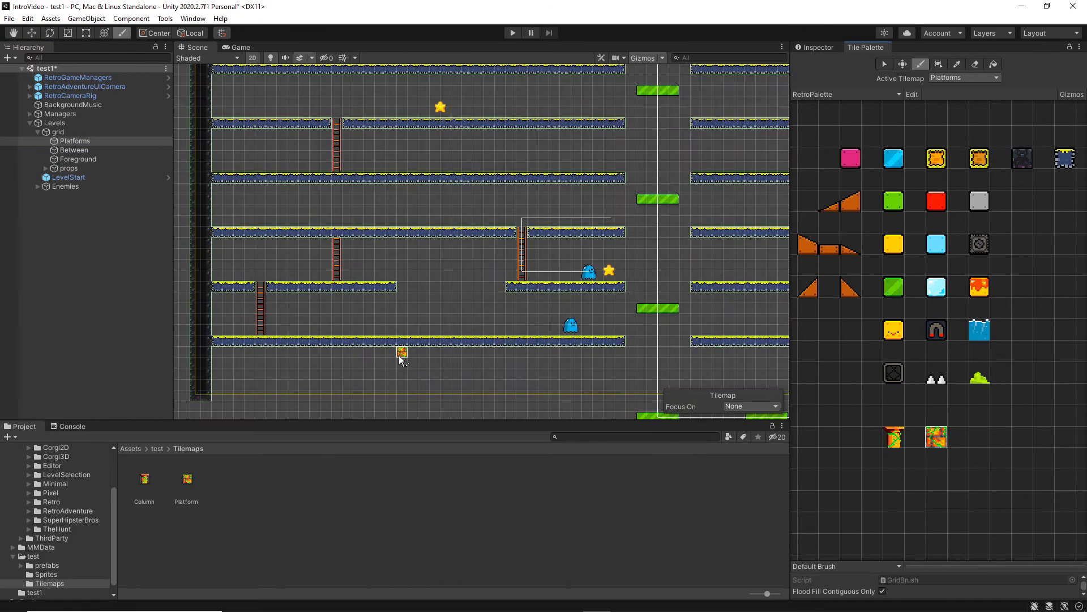
middle_click_drag(466, 258, 469, 320)
scroll(468, 321, "up", 2)
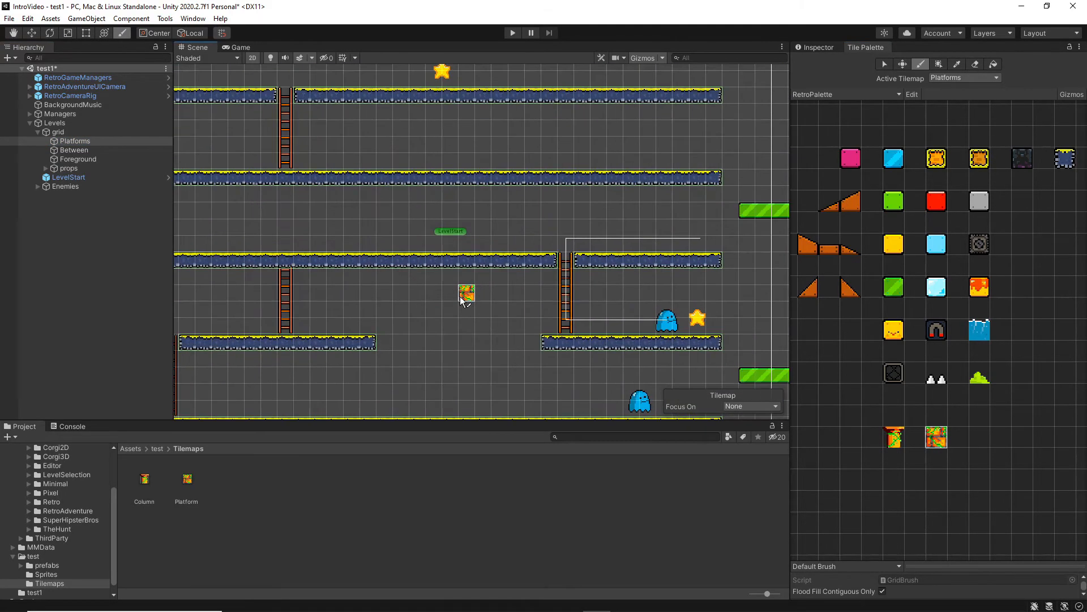
left_click_drag(301, 260, 512, 264)
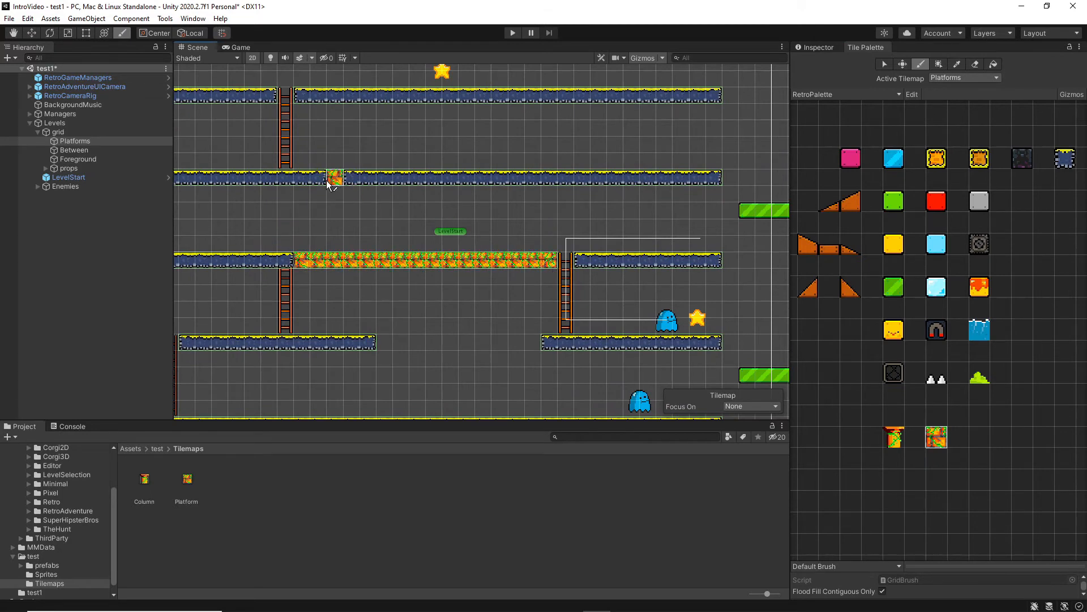
left_click_drag(301, 177, 520, 185)
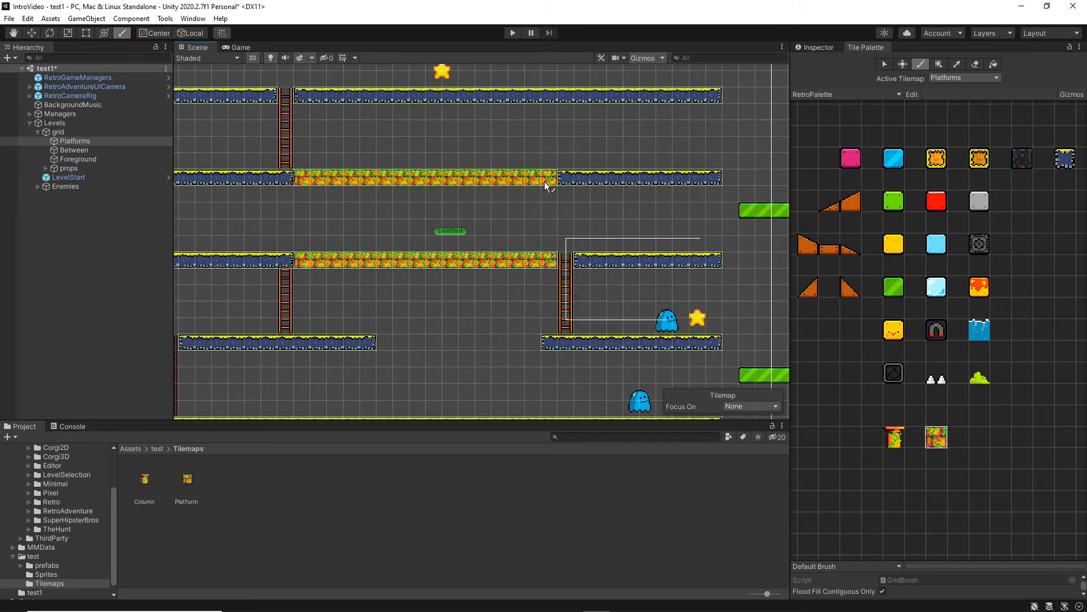
On the Between tilemap, paint a Column four tiles high joining the two Platform rows near their left end, and return to the selection tool.
left_click(997, 79)
left_click(974, 97)
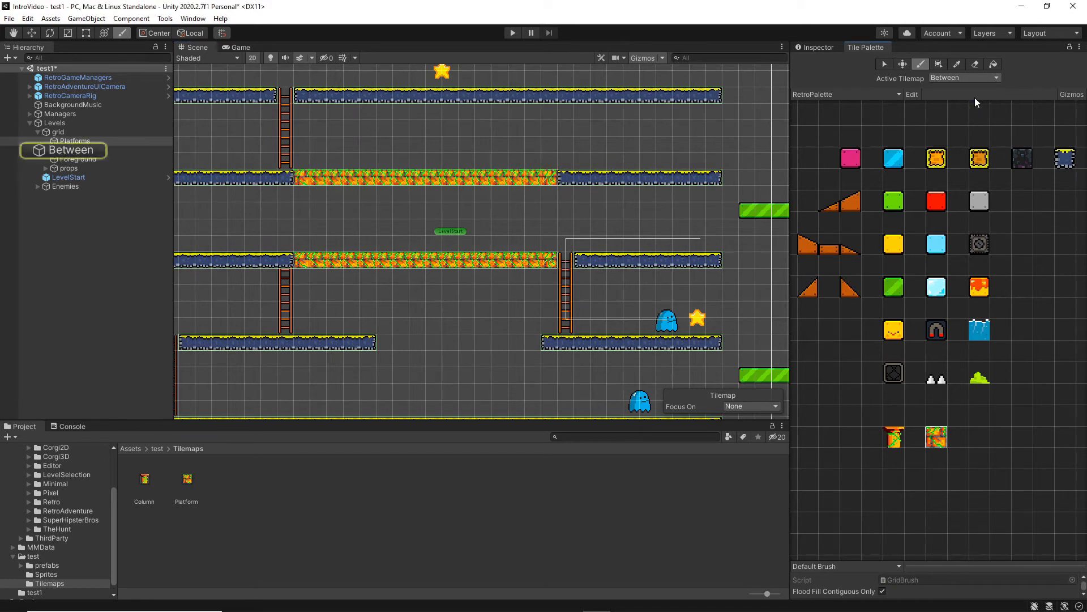
left_click(80, 149)
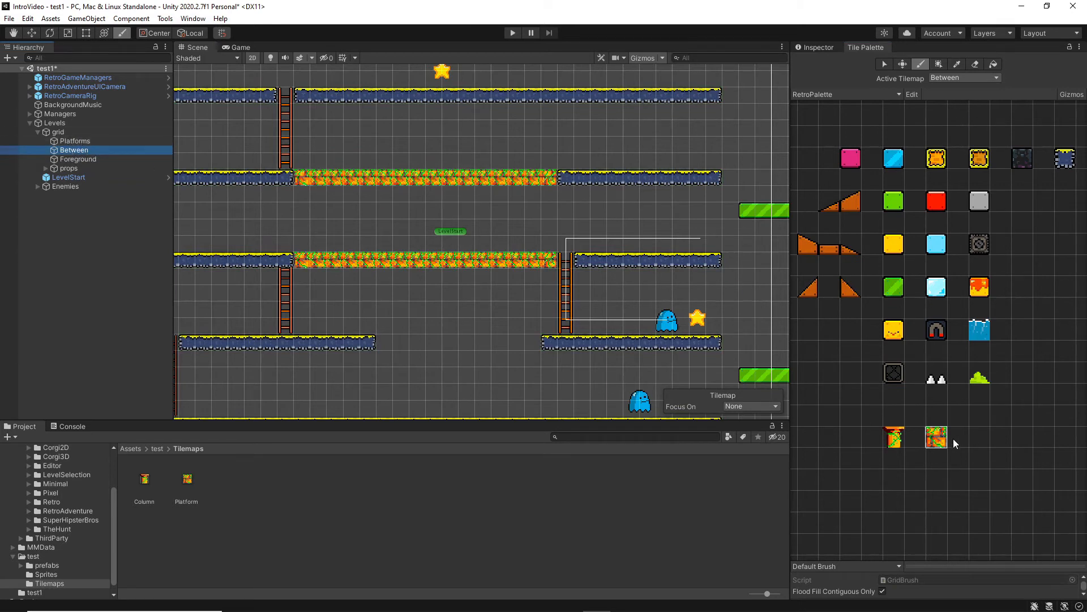
left_click(893, 436)
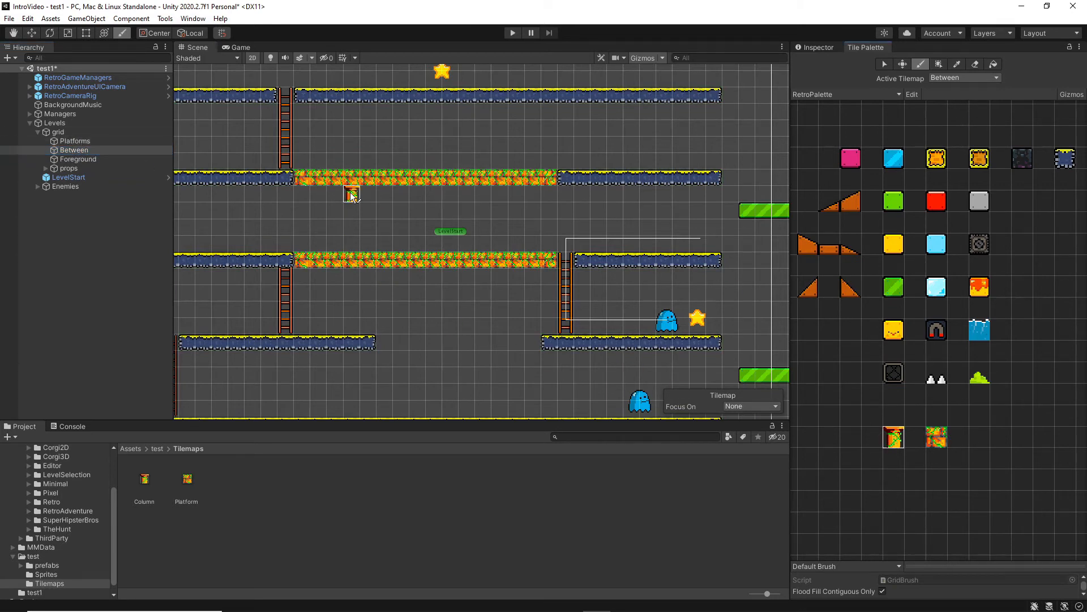
left_click_drag(352, 196, 352, 248)
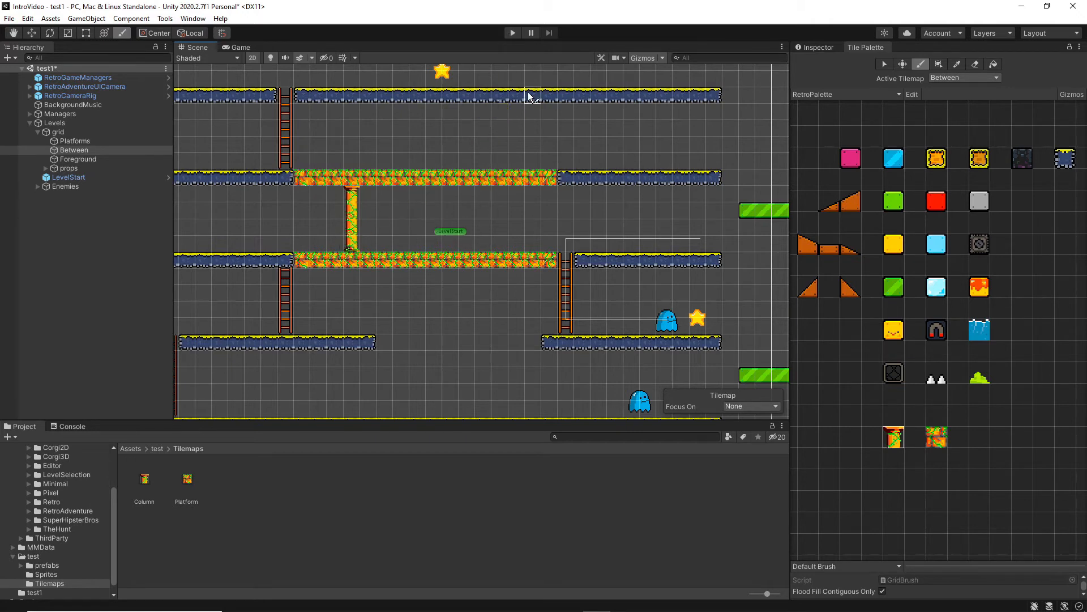
left_click(885, 64)
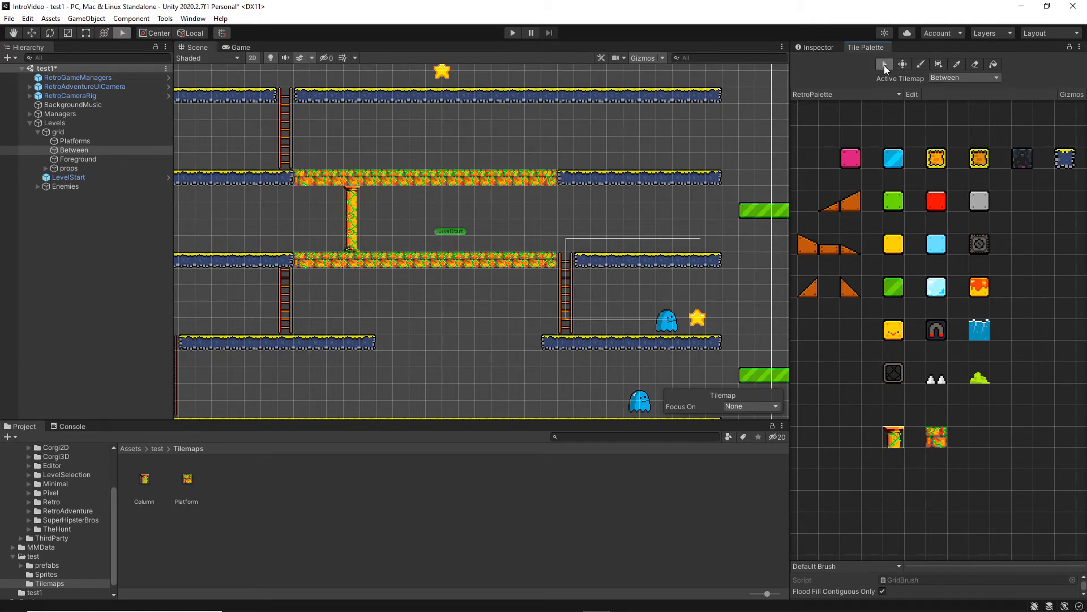
Playtest the level, running the character back and forth past the column between the two Platform rows.
left_click(513, 33)
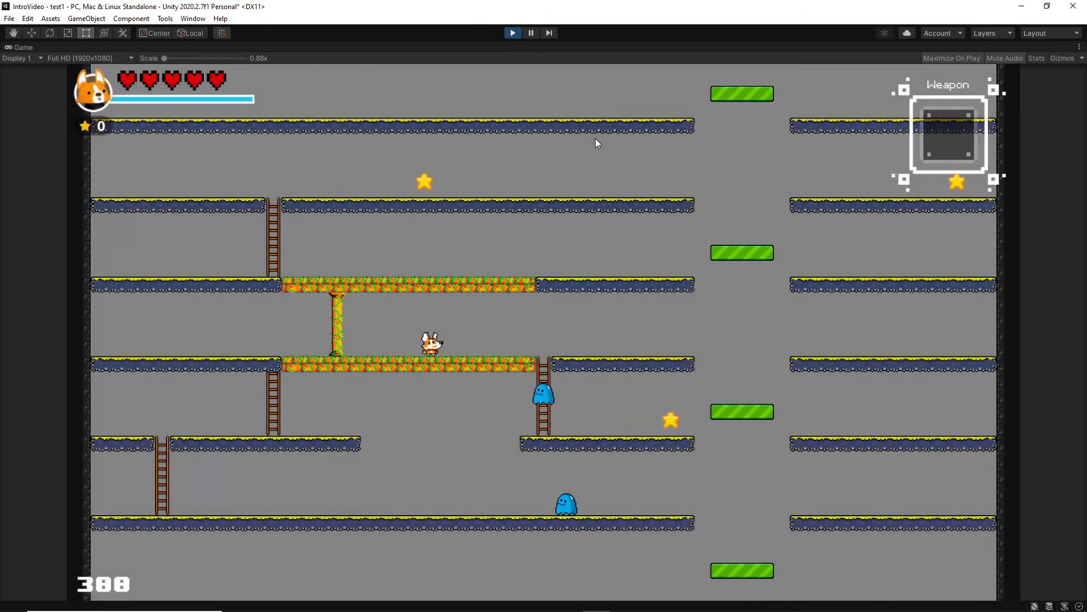
key("Left")
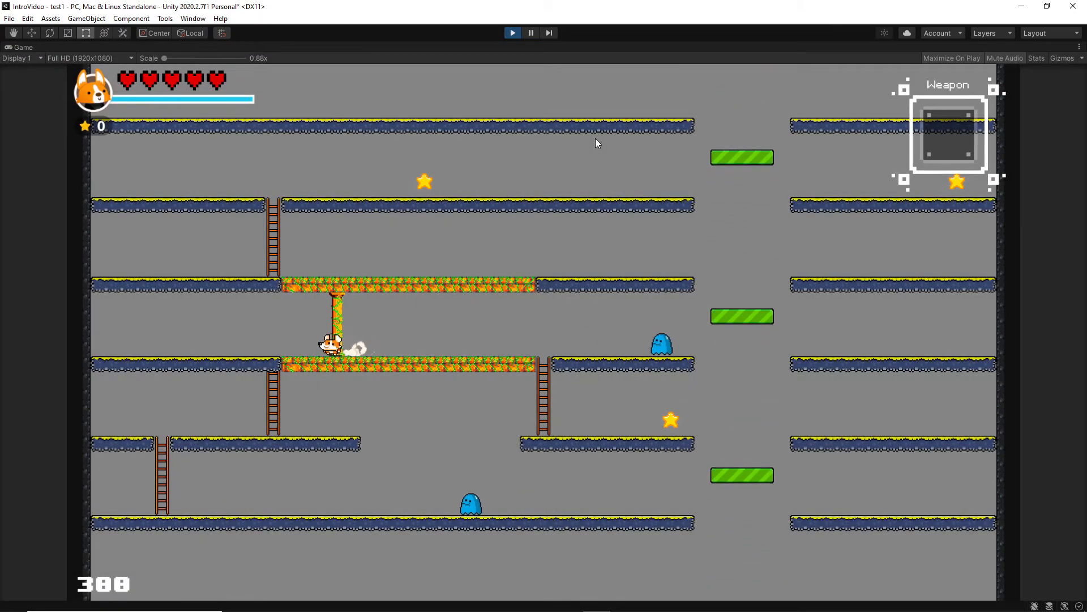
key("Right")
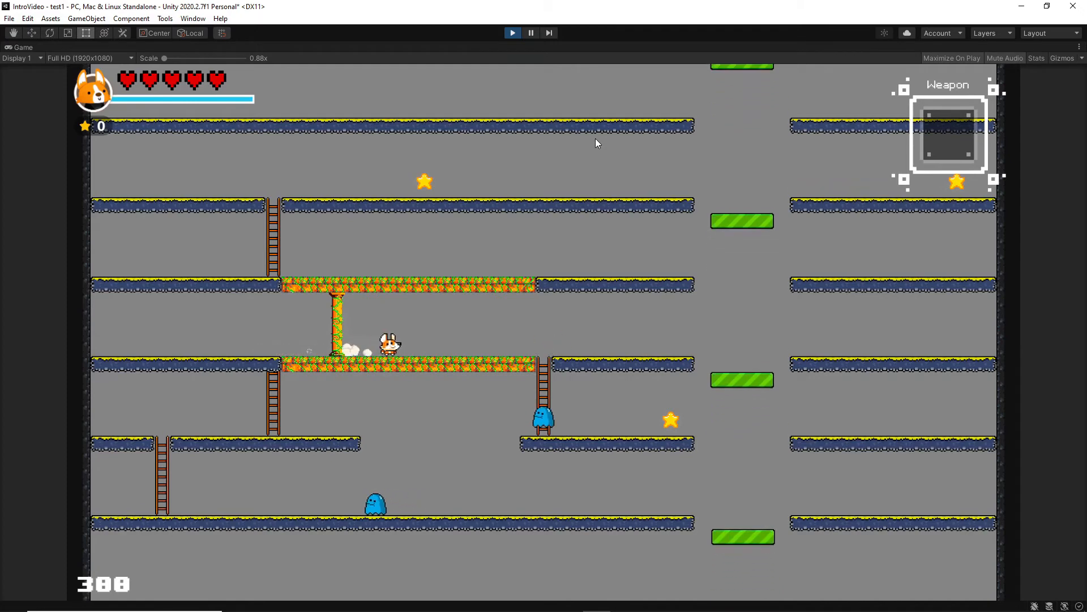
key("Left")
key("Right")
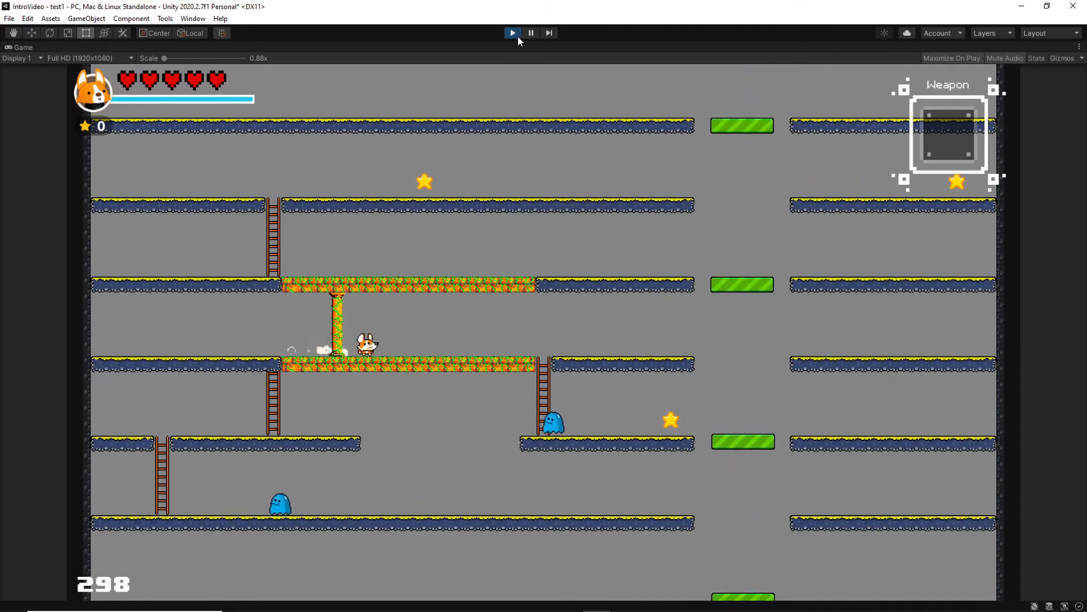
left_click(518, 35)
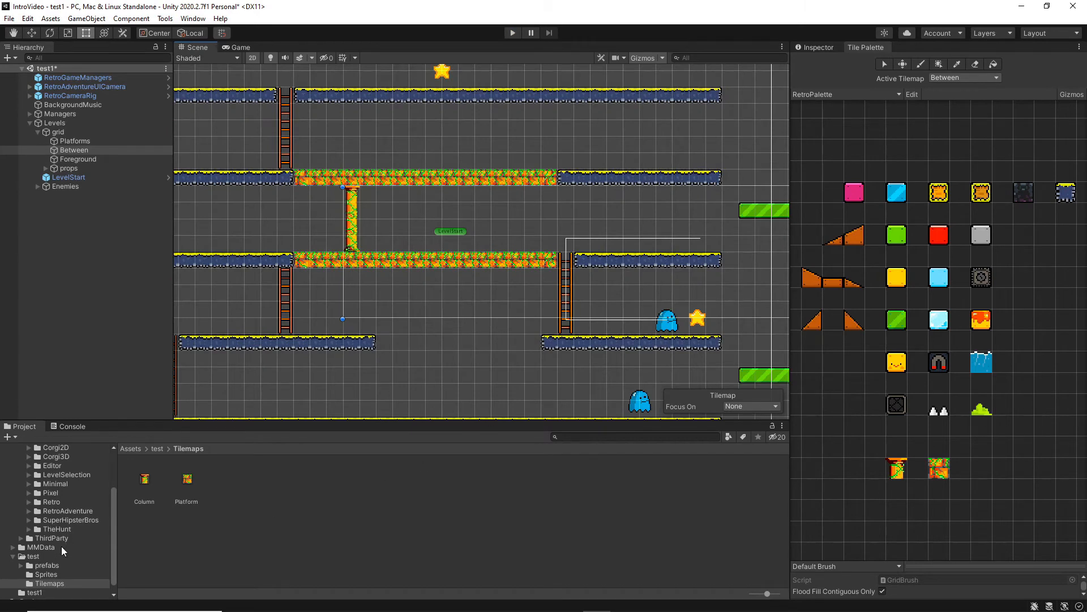
Add the hangingplant sprite to RetroPalette beside the Platform tile, saving its tile asset in the Tilemaps folder.
scroll(62, 557, "down", 1)
left_click(46, 564)
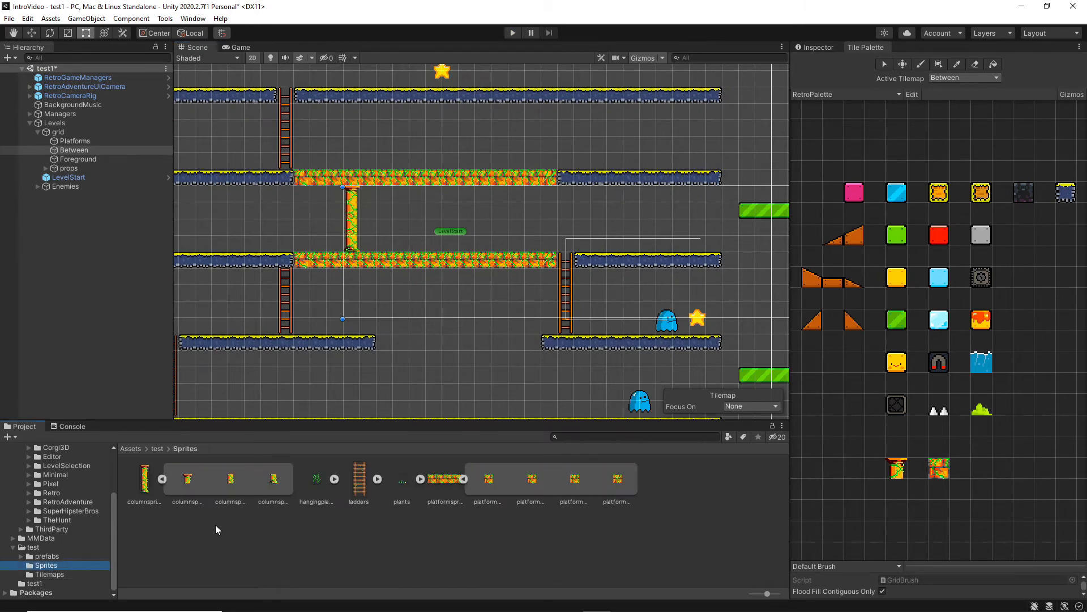
left_click(316, 482)
left_click_drag(317, 482, 984, 471)
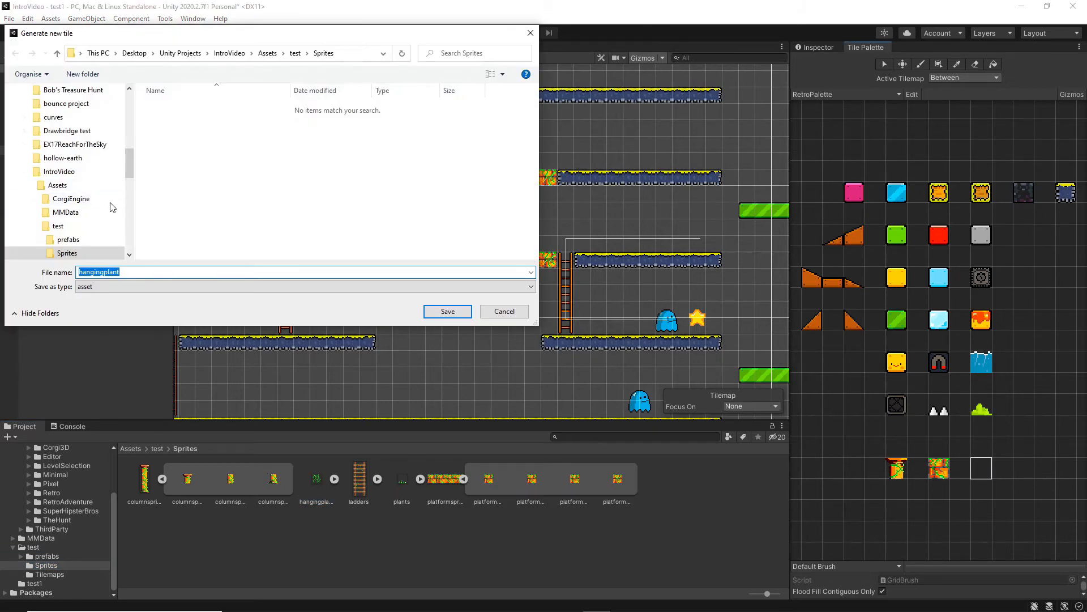
scroll(96, 217, "down", 1)
left_click(85, 241)
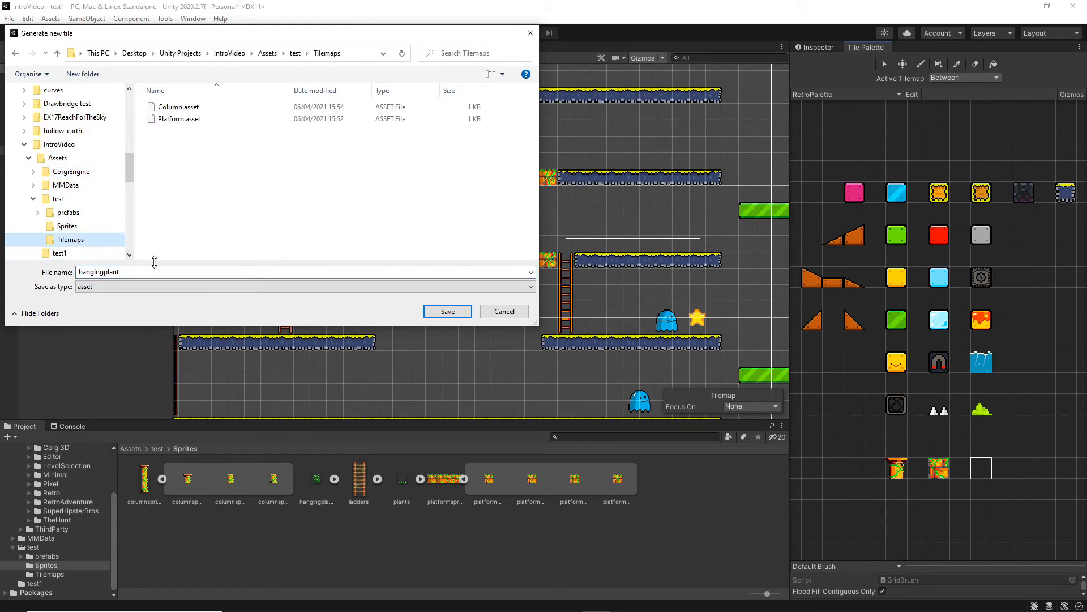
left_click(451, 310)
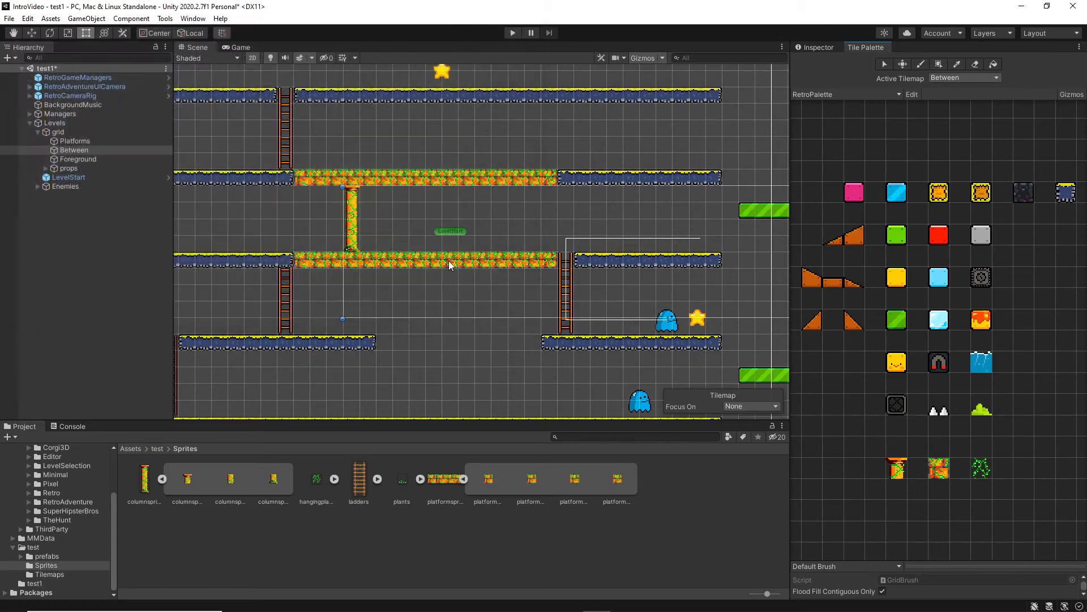
Add the plants sprite to RetroPalette beside the hanging plant tile, saving its tile asset in the Tilemaps folder.
left_click(404, 481)
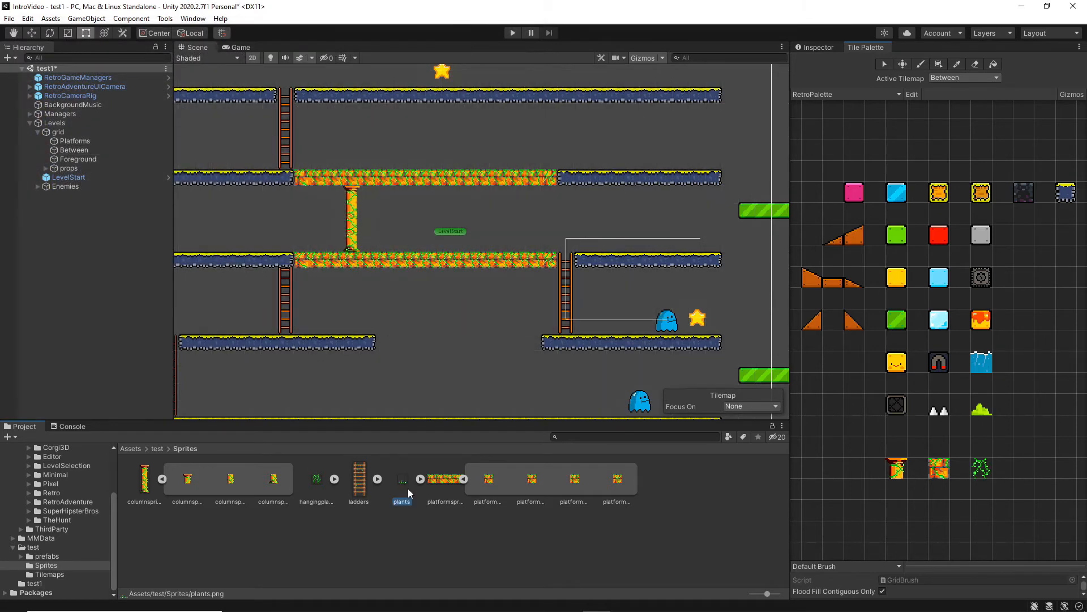
left_click_drag(403, 483, 1028, 478)
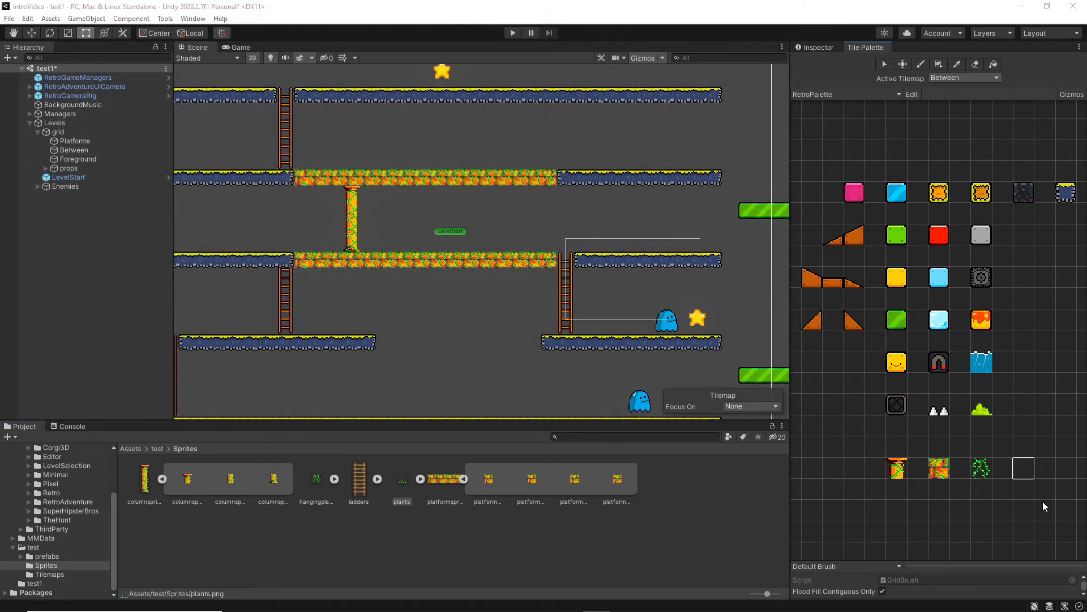
scroll(82, 247, "down", 1)
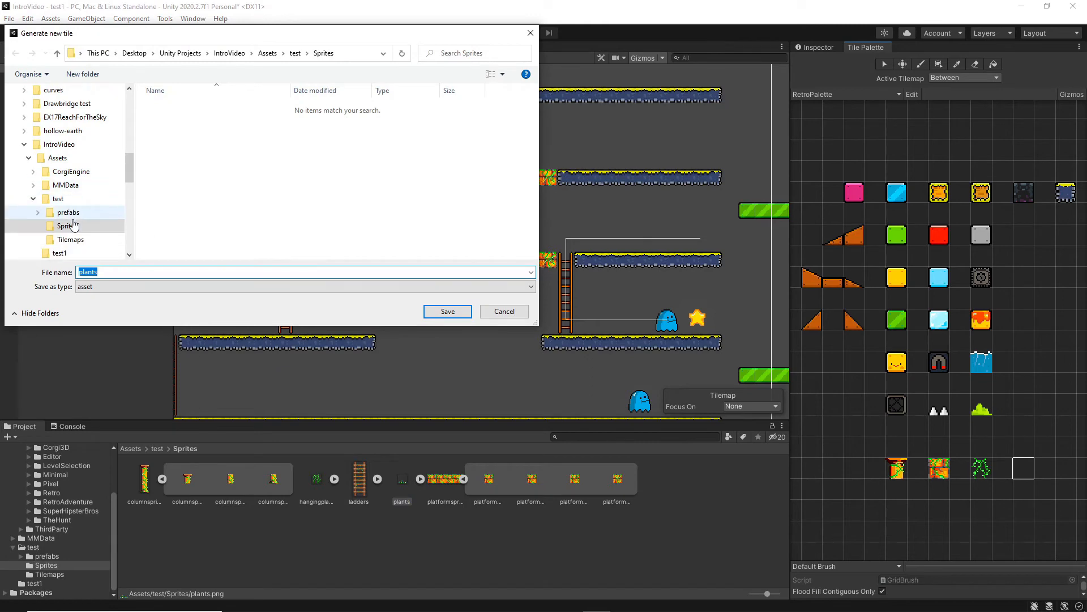
left_click(70, 240)
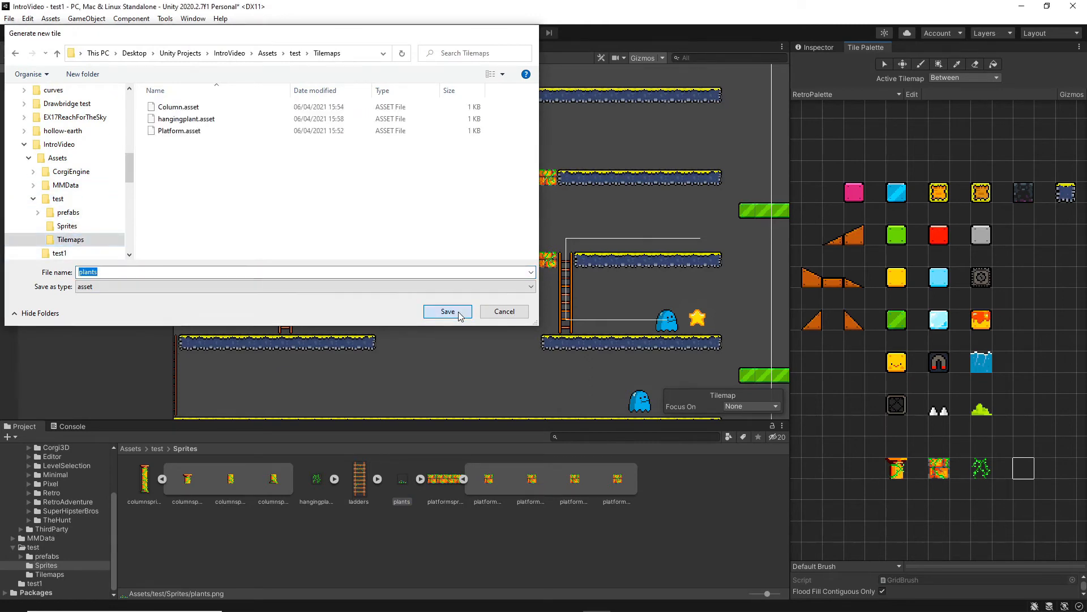
key("Return")
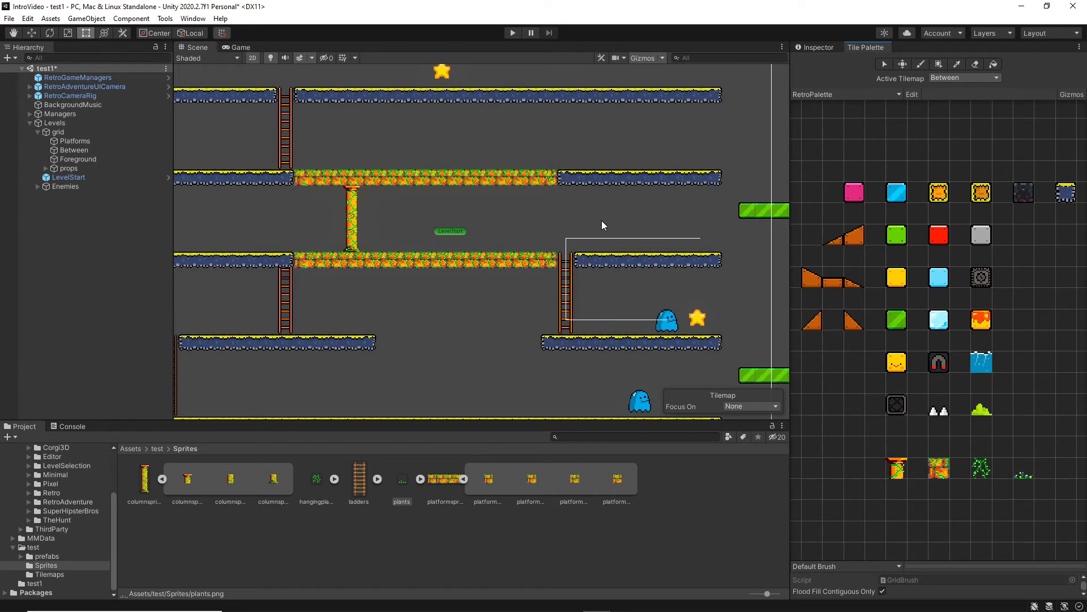
On the Foreground tilemap, paint a four-tile-high strand of hanging plant two tiles right of the column, between the Platform rows.
left_click(966, 79)
left_click(964, 110)
left_click(981, 468)
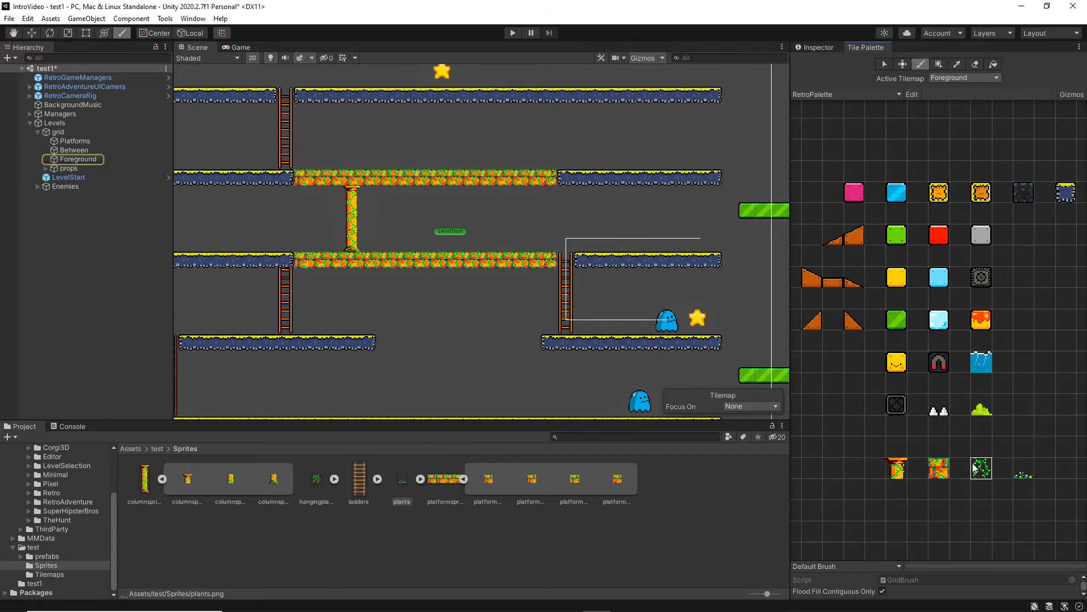
left_click(79, 161)
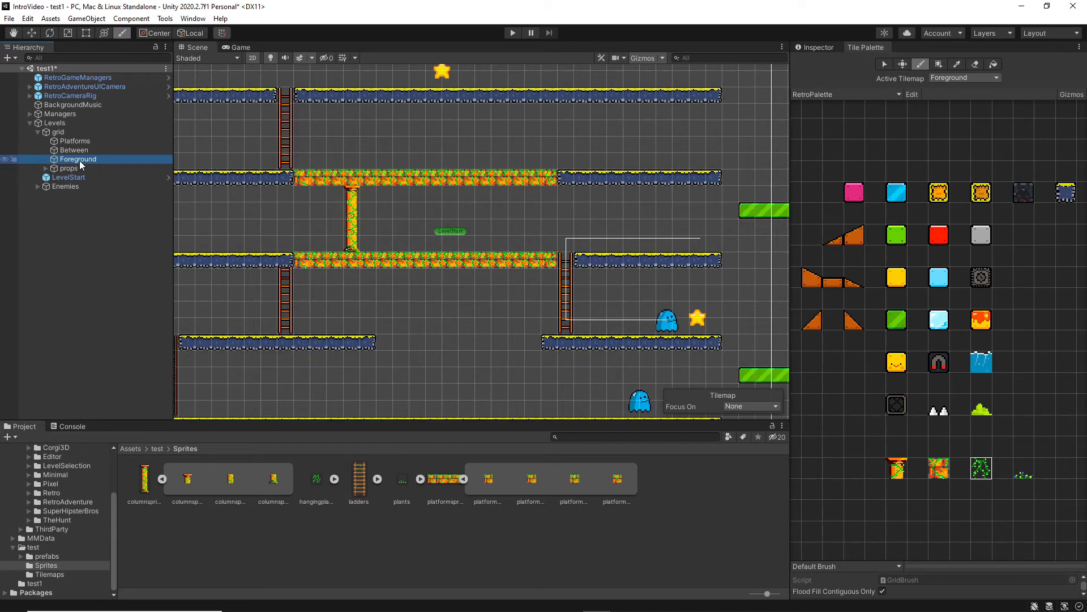
left_click(387, 194)
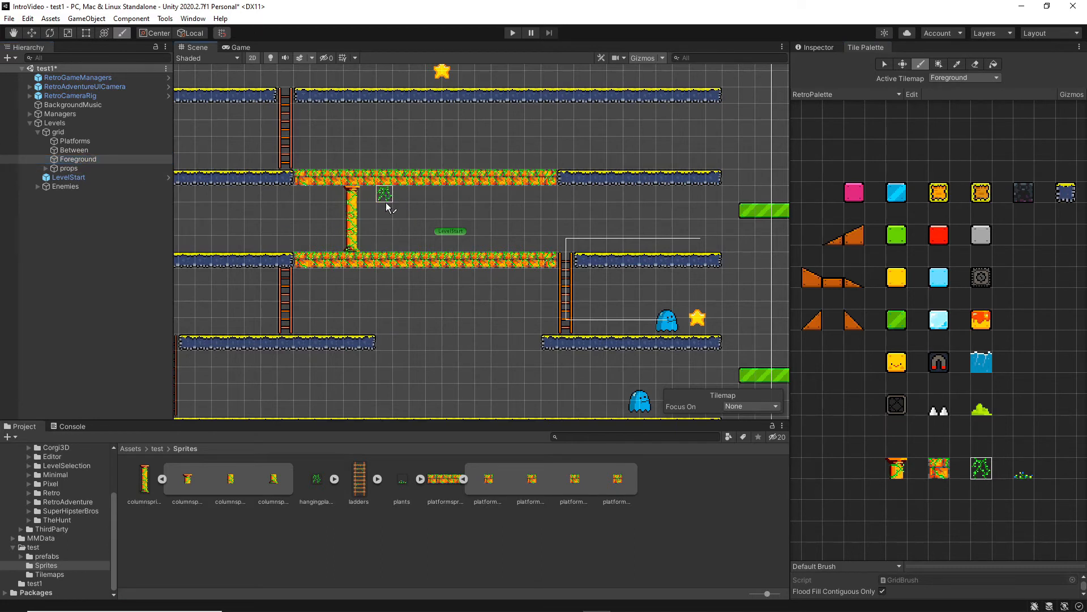
left_click(386, 208)
left_click_drag(384, 228, 385, 242)
Playtest the level, running the character back and forth past the hanging plants and the column.
left_click(518, 32)
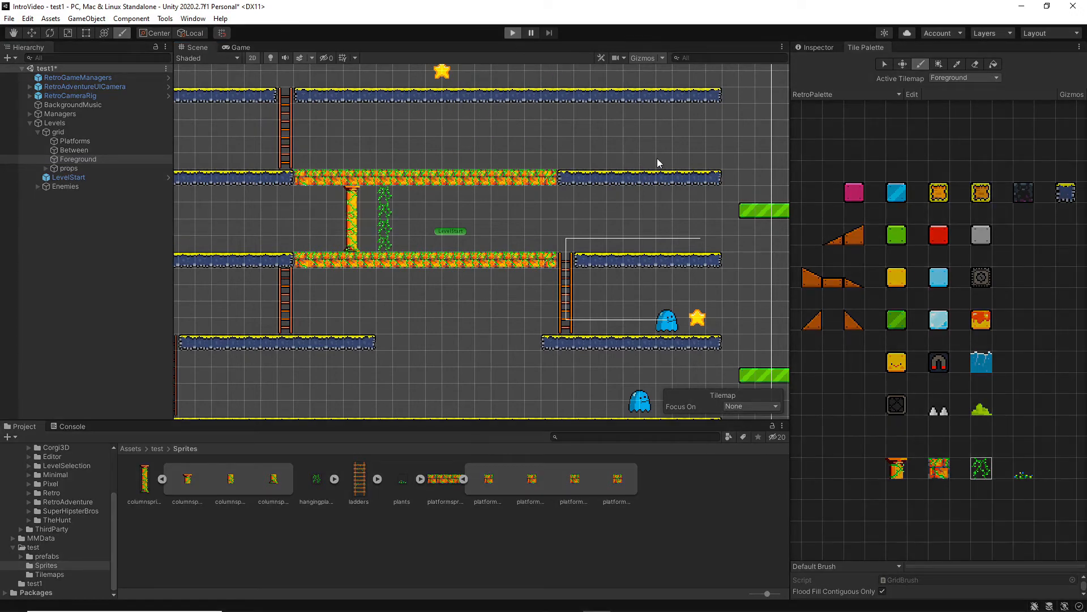
key("Left")
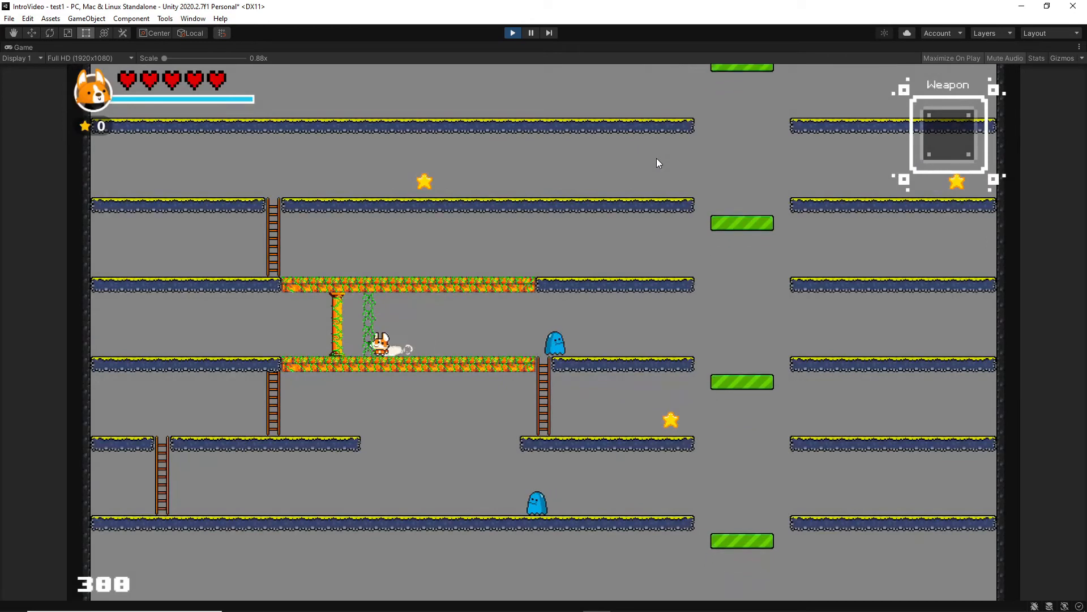
key("Right")
key("Left")
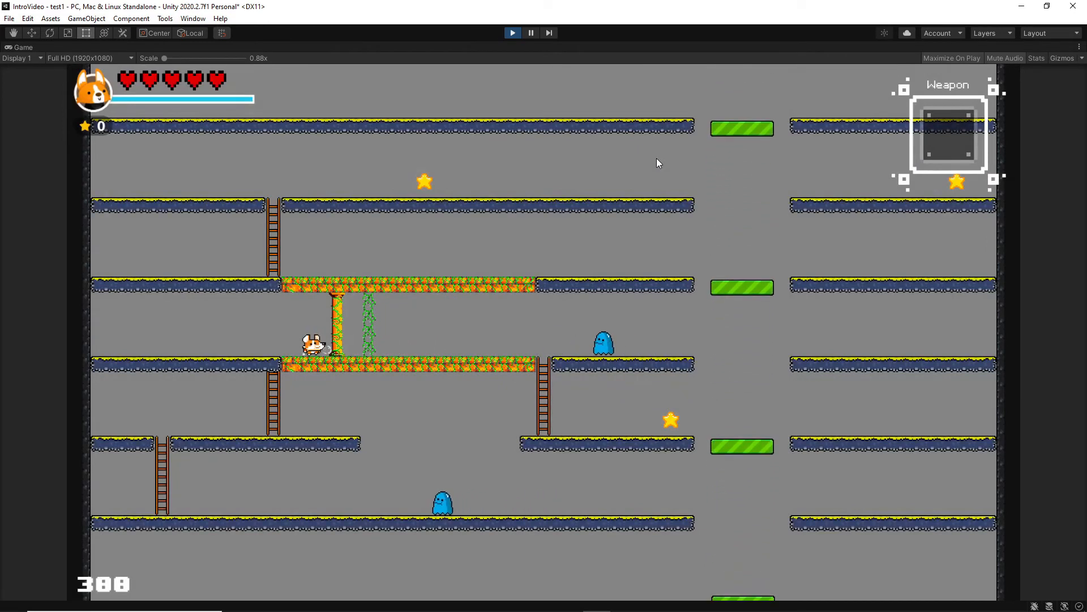
key("Right")
key("Left")
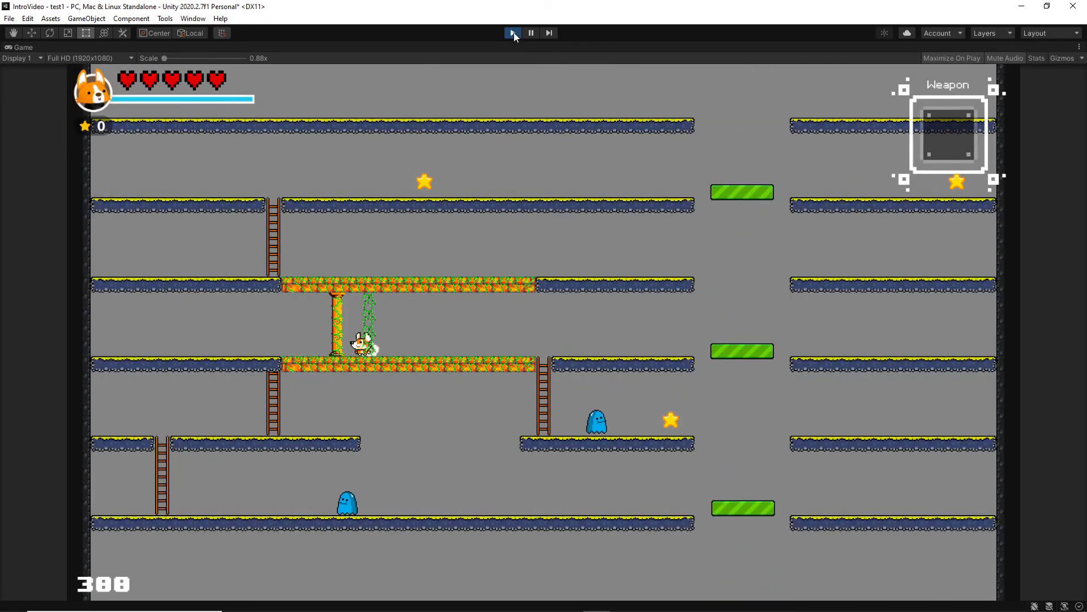
left_click(513, 32)
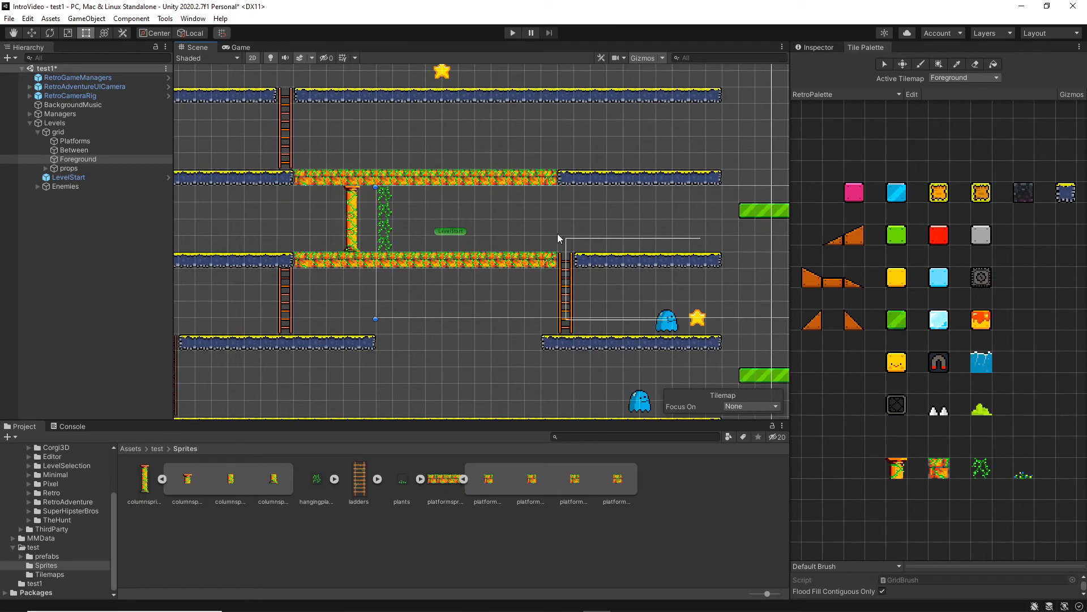
Erase the lowest hanging plant tile and paint another hanging plant tile directly right of the strand's top tile.
left_click(975, 64)
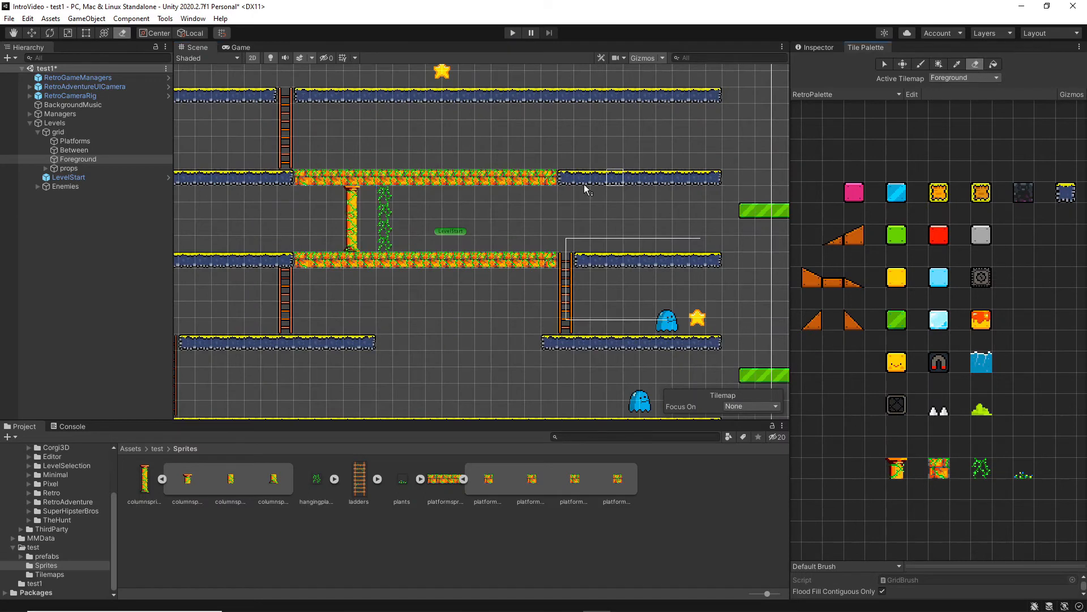
left_click(385, 244)
left_click(978, 473)
left_click(401, 194)
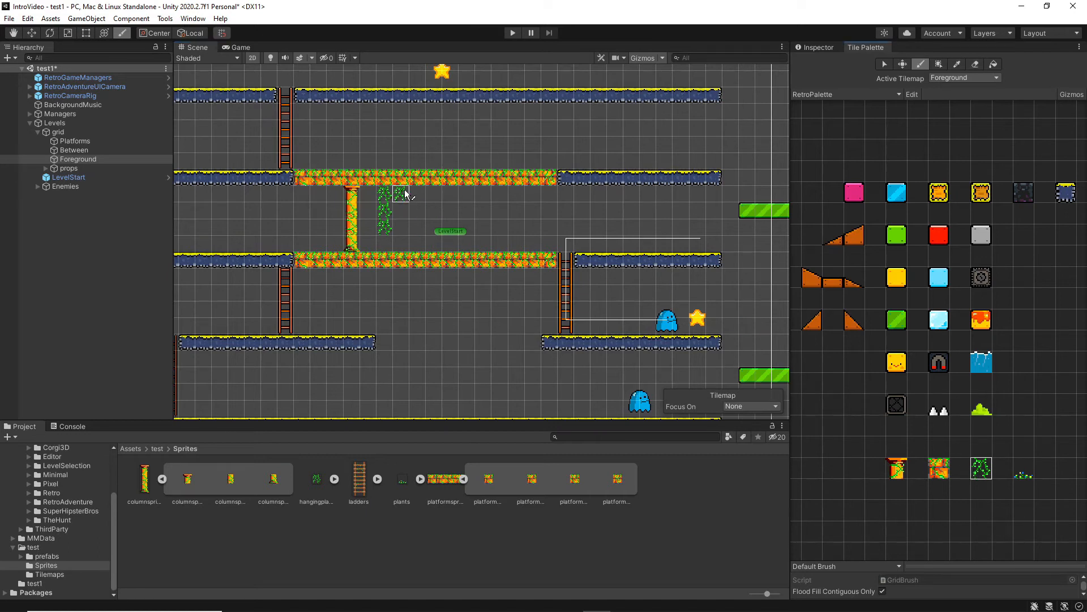
Paint three plants tiles along the top of each Platform row on the Foreground tilemap.
left_click(1023, 473)
left_click(415, 248)
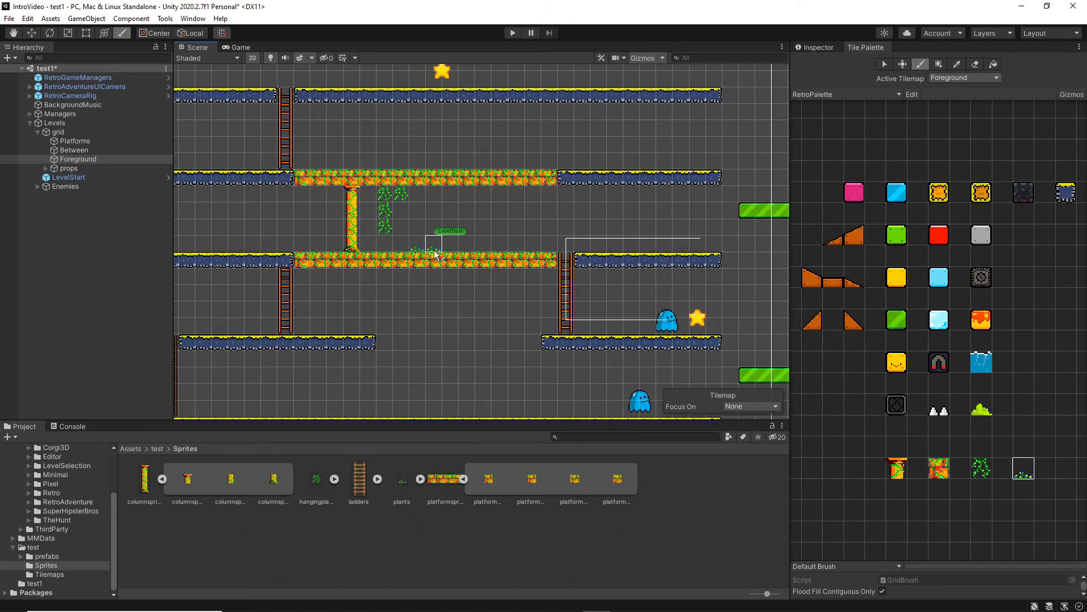
left_click(435, 249)
left_click(504, 249)
left_click(470, 162)
left_click(383, 162)
left_click(335, 163)
Playtest the level, running the character through the ground plants, hanging plants and column.
left_click(513, 32)
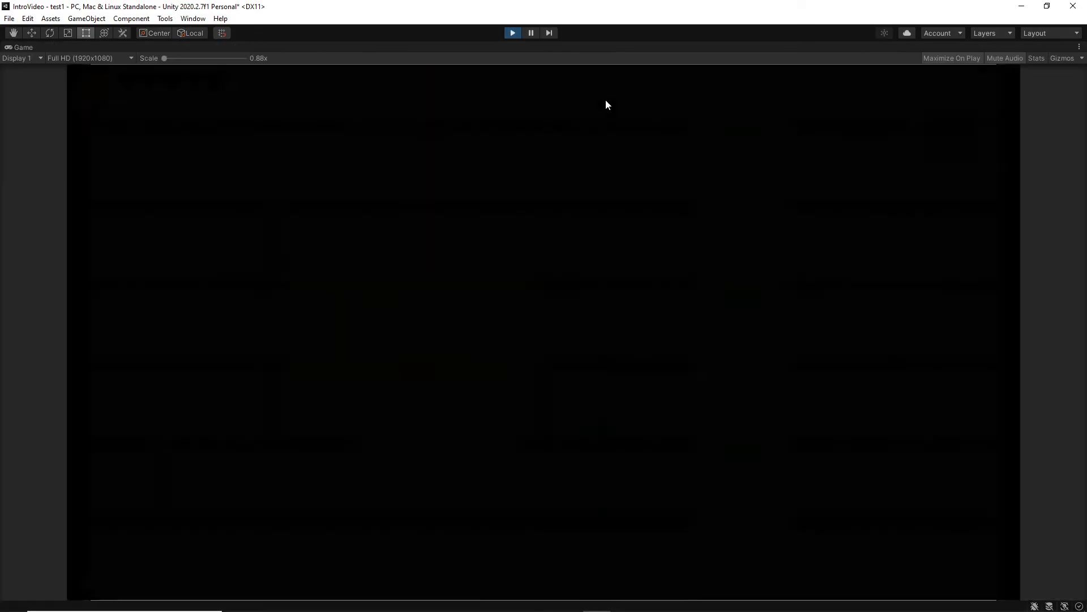
key("Left")
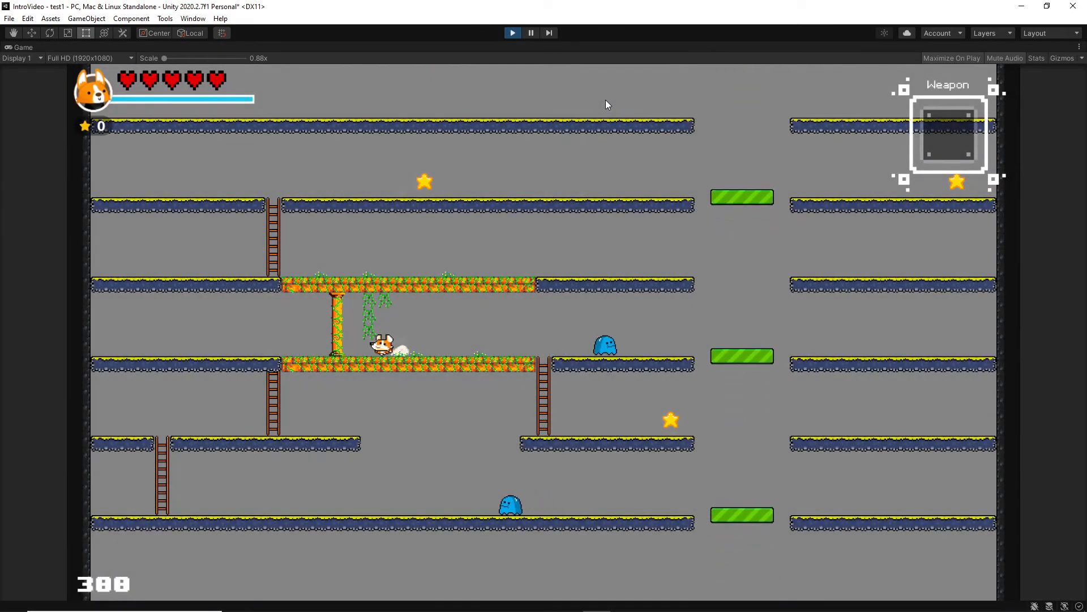
key("Right")
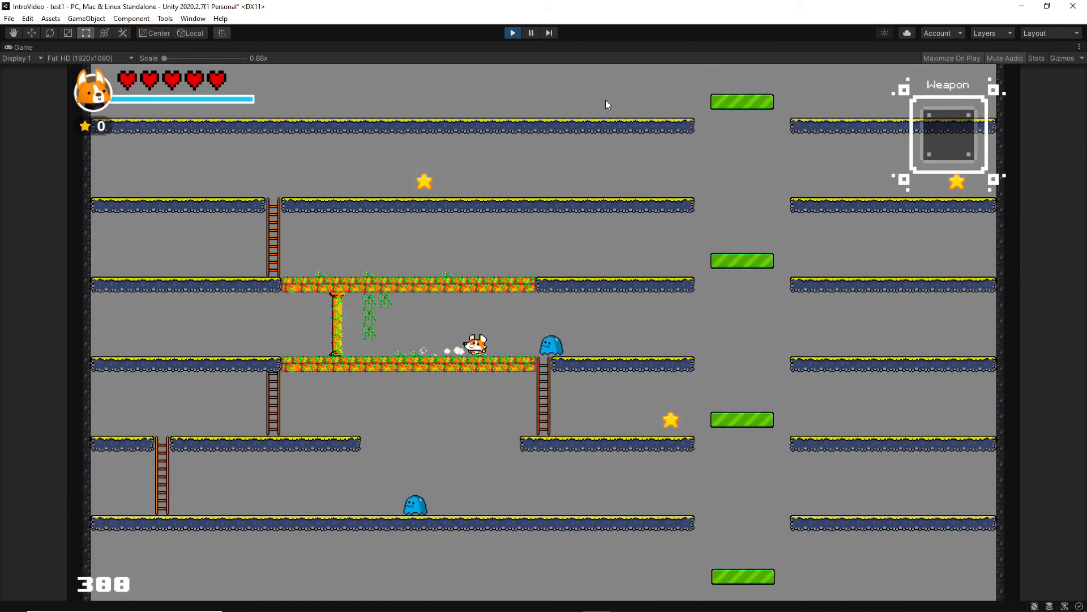
key("Left")
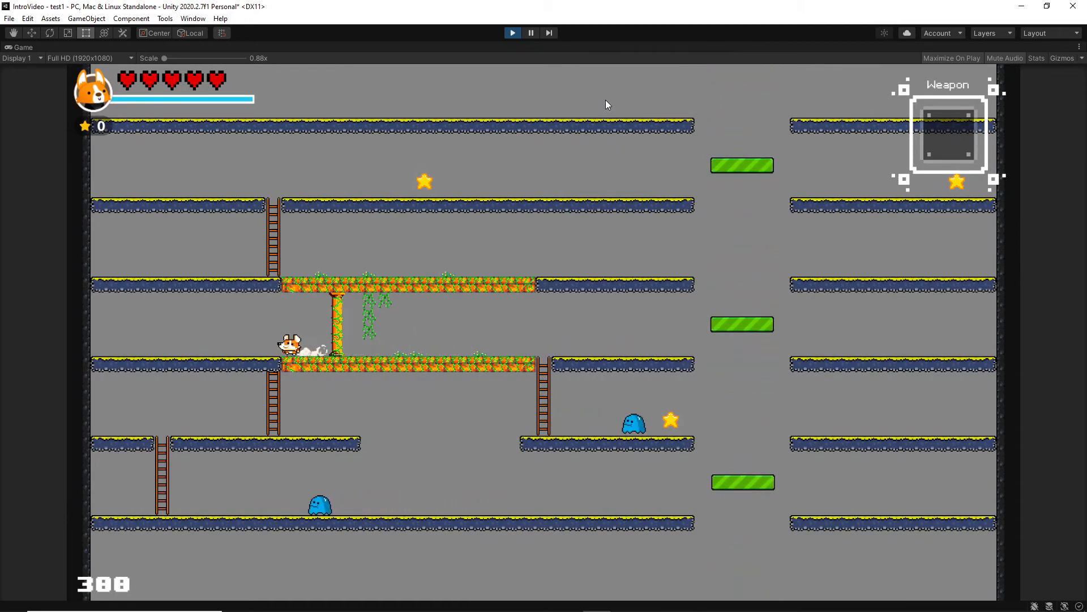
key("Right")
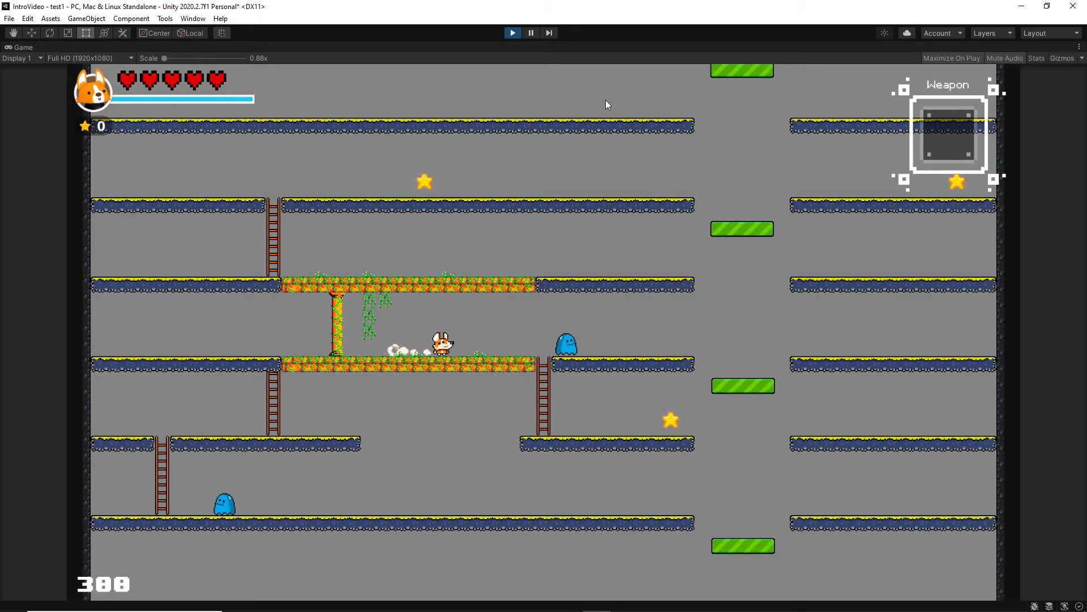
key("Left")
left_click(512, 32)
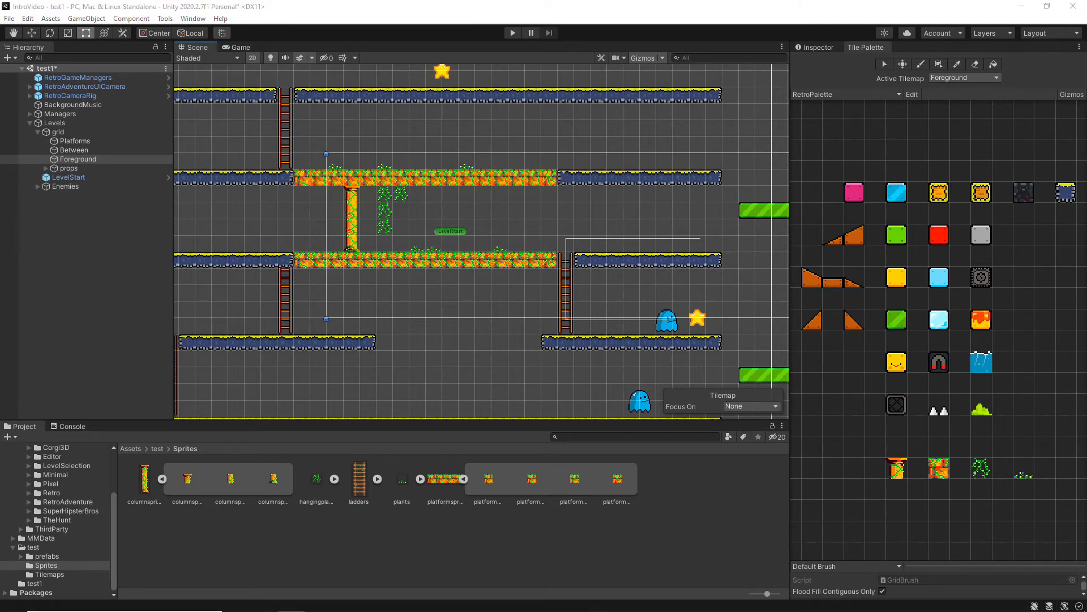
Import Sprite-0001.png into the Sprites folder and apply 16 pixels per unit, Point (no filter) filtering and no compression.
left_click_drag(929, 421, 714, 493)
left_click(655, 481)
left_click(814, 47)
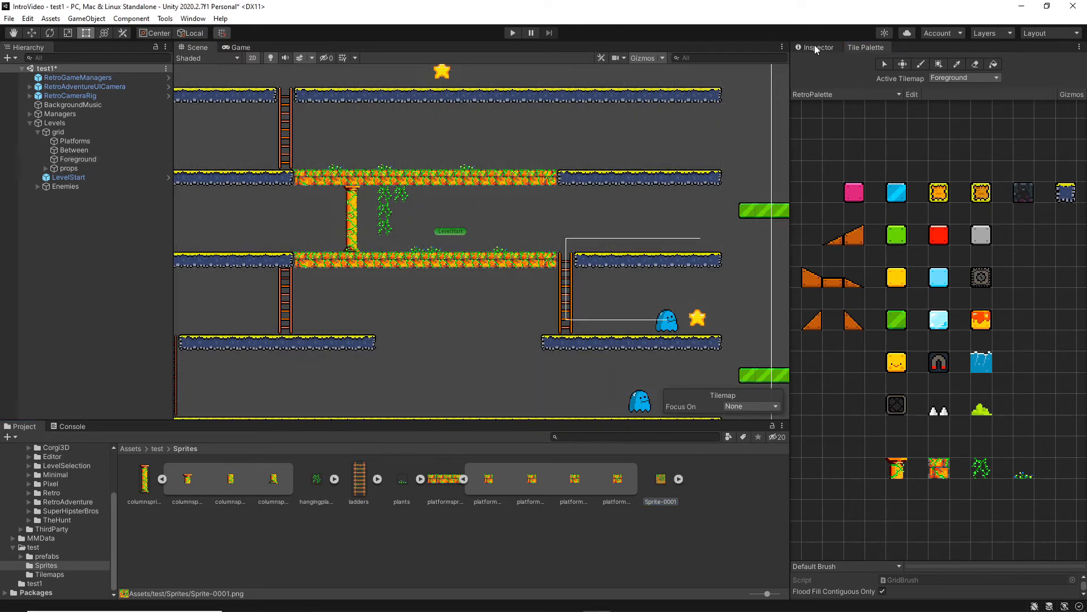
left_click(936, 145)
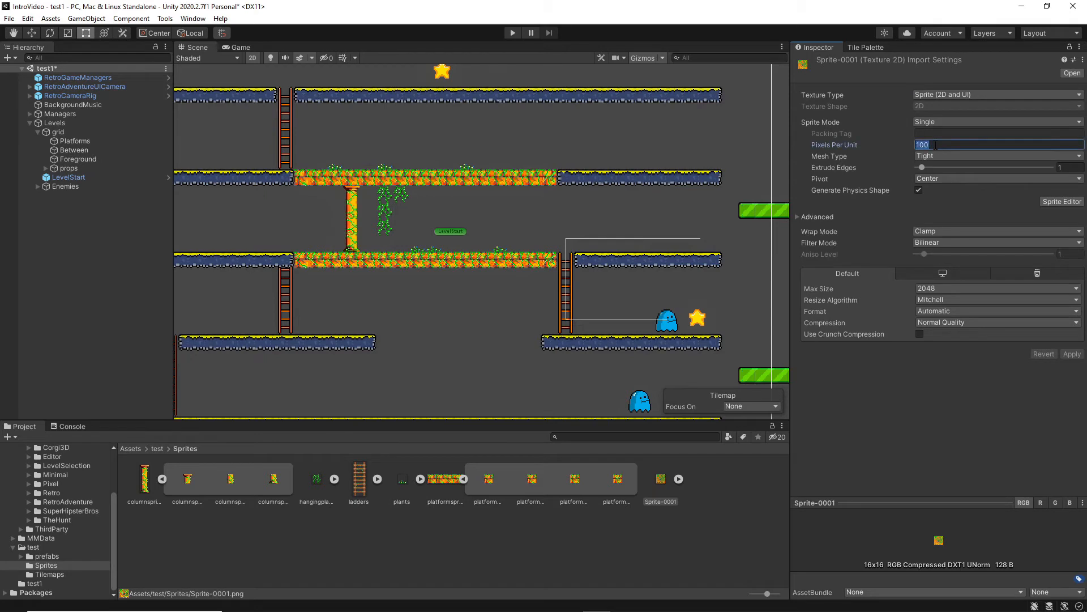
type("16")
left_click(941, 242)
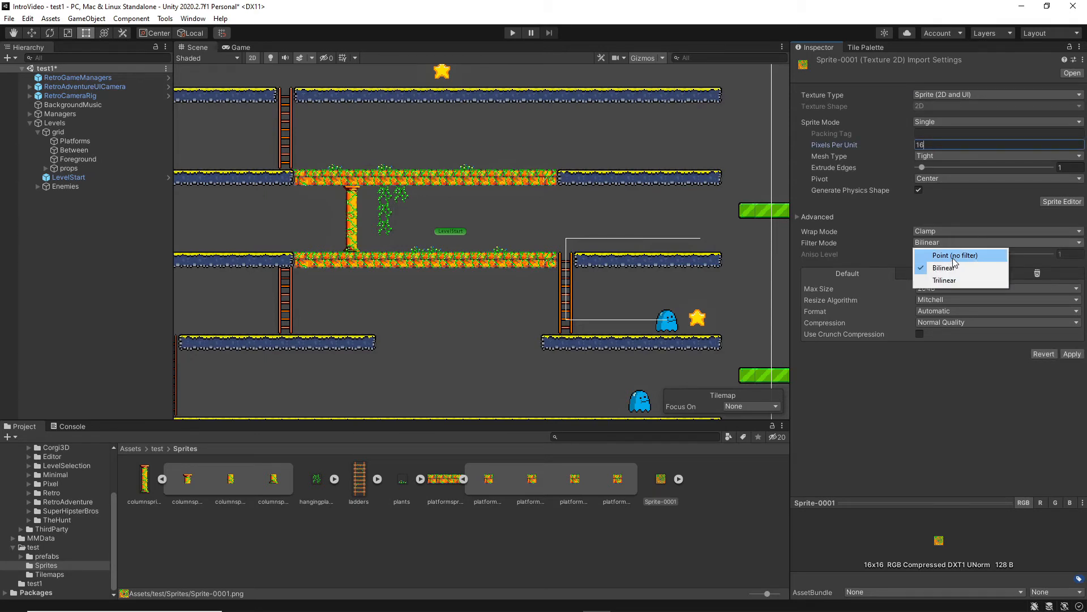
left_click(954, 256)
left_click(953, 324)
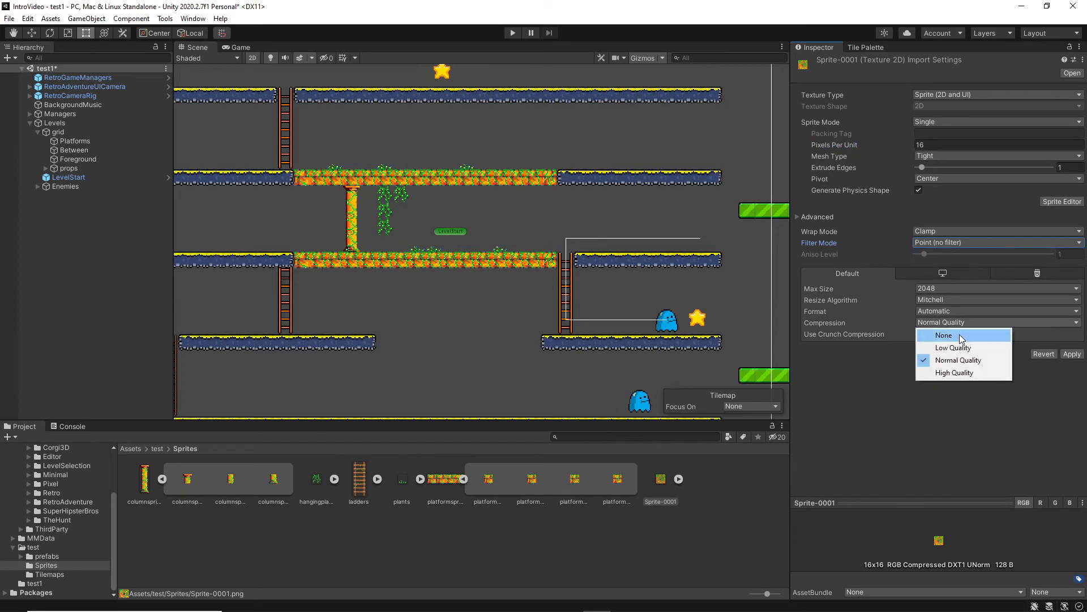
left_click(959, 334)
left_click(1071, 342)
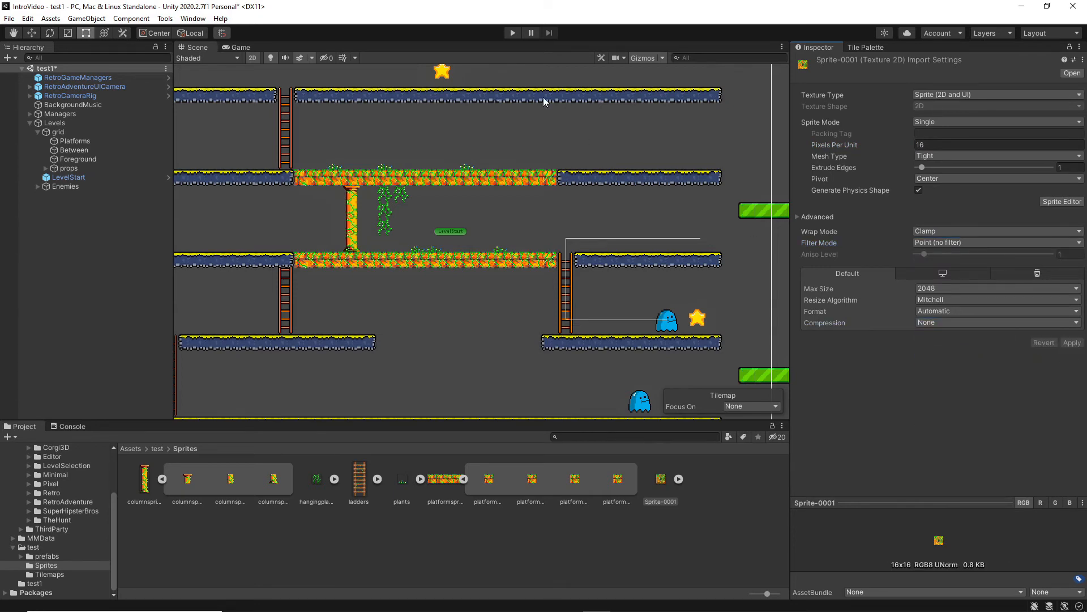
Add Sprite-0001 to RetroPalette as a tile in the empty cell beside the column tile, saving it as DecoBloke in the Tilemaps folder.
left_click(859, 49)
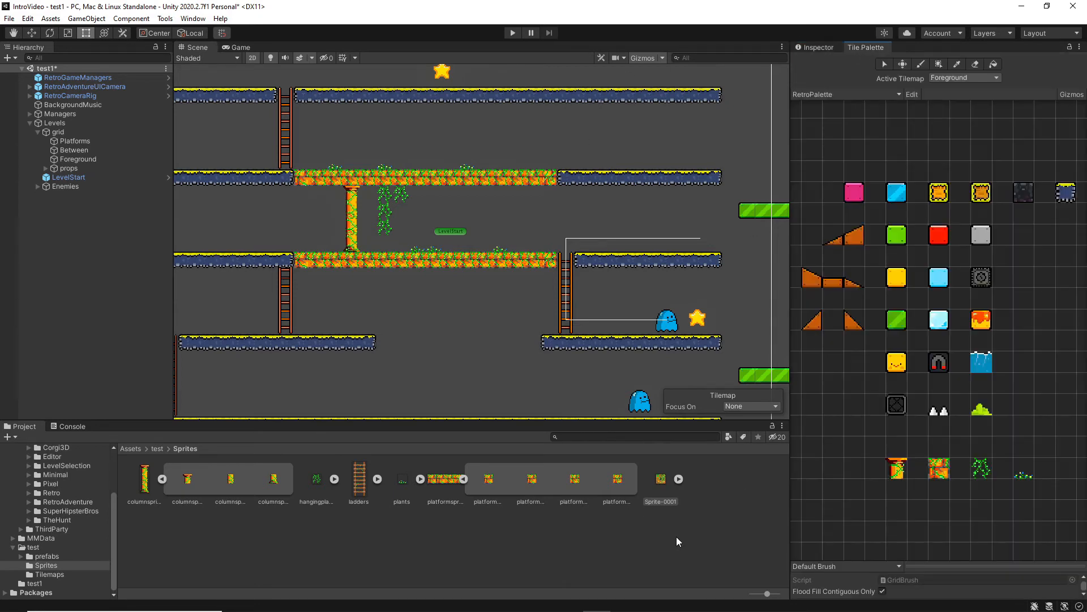
left_click_drag(661, 480, 843, 457)
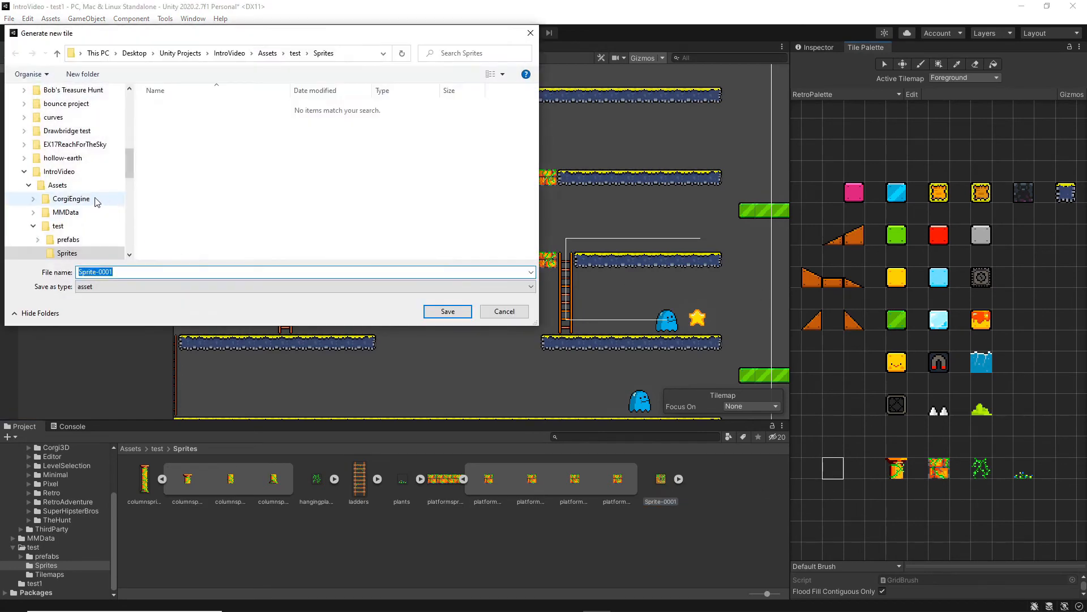
scroll(97, 204, "down", 1)
left_click(71, 225)
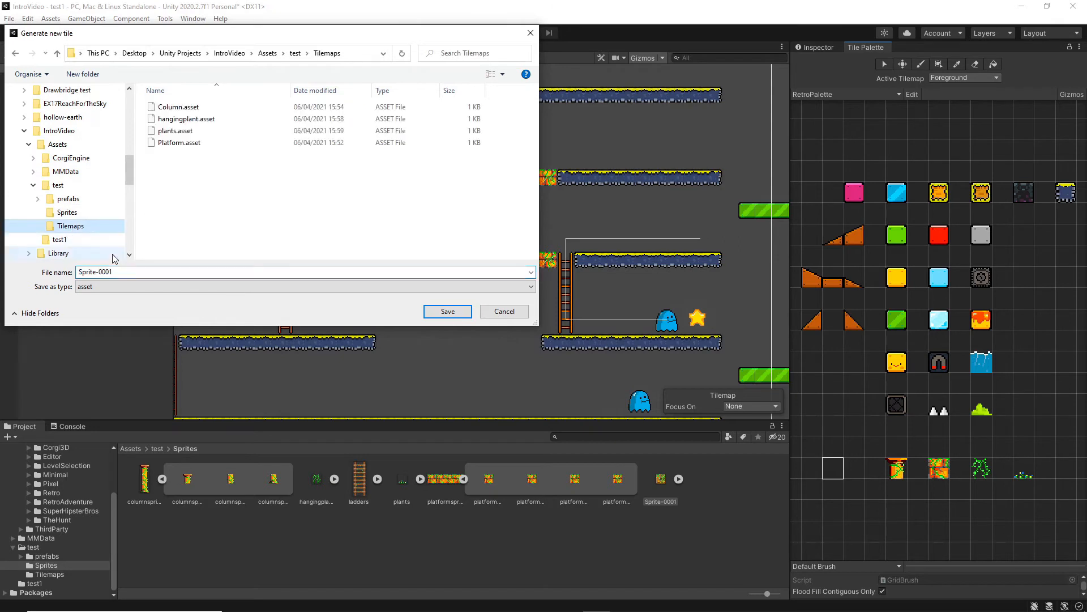
left_click(119, 271)
type("D")
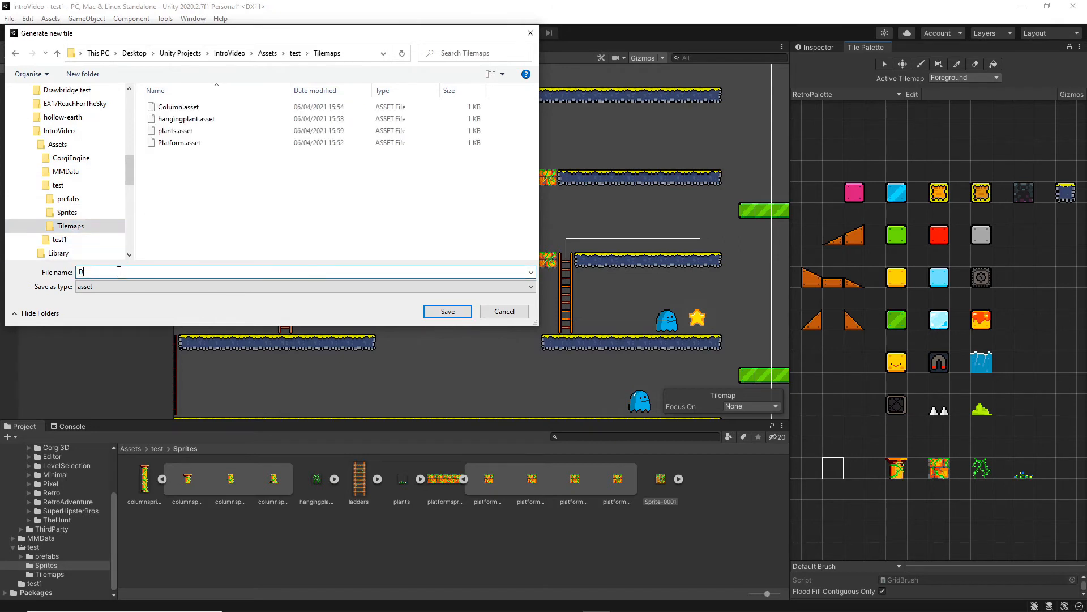
type("ecoBloke")
left_click(448, 311)
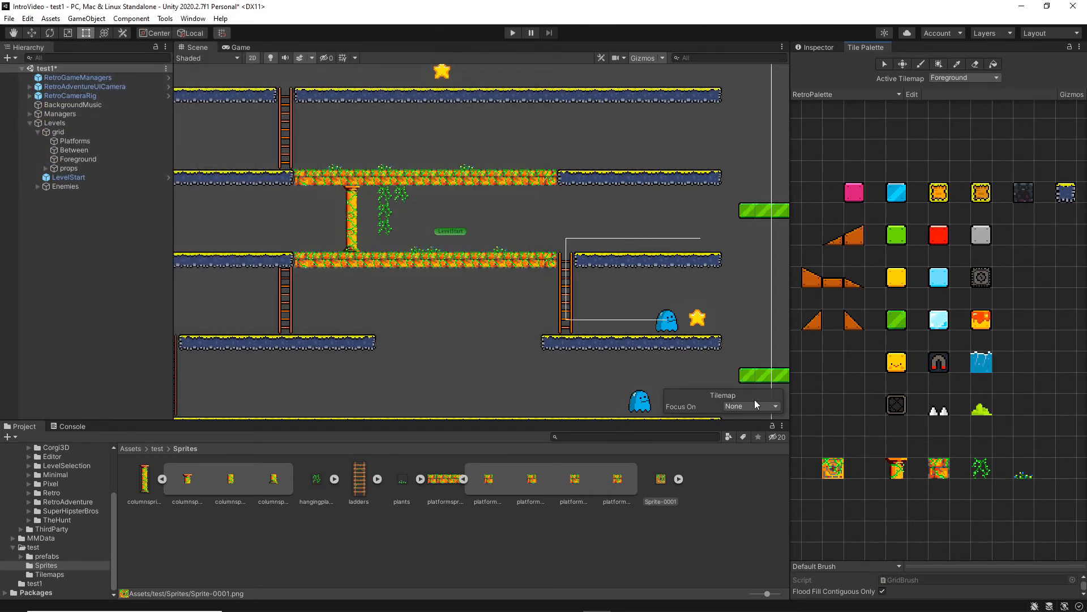
Paint a DecoBloke tile on the Platforms tilemap in the overgrown platform rows directly above and below the column.
left_click(956, 78)
left_click(956, 109)
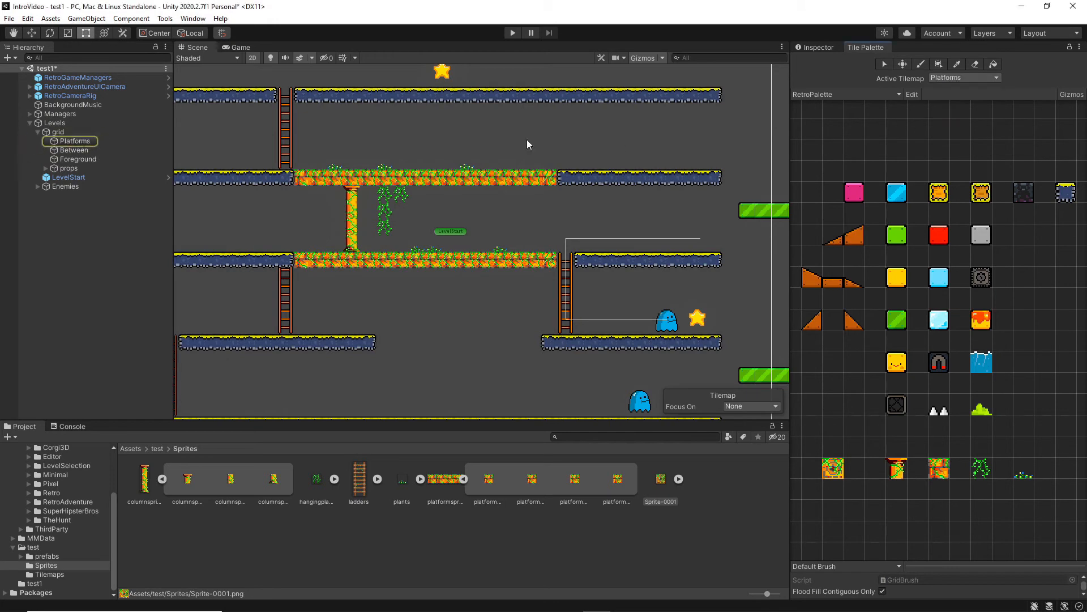
left_click(94, 142)
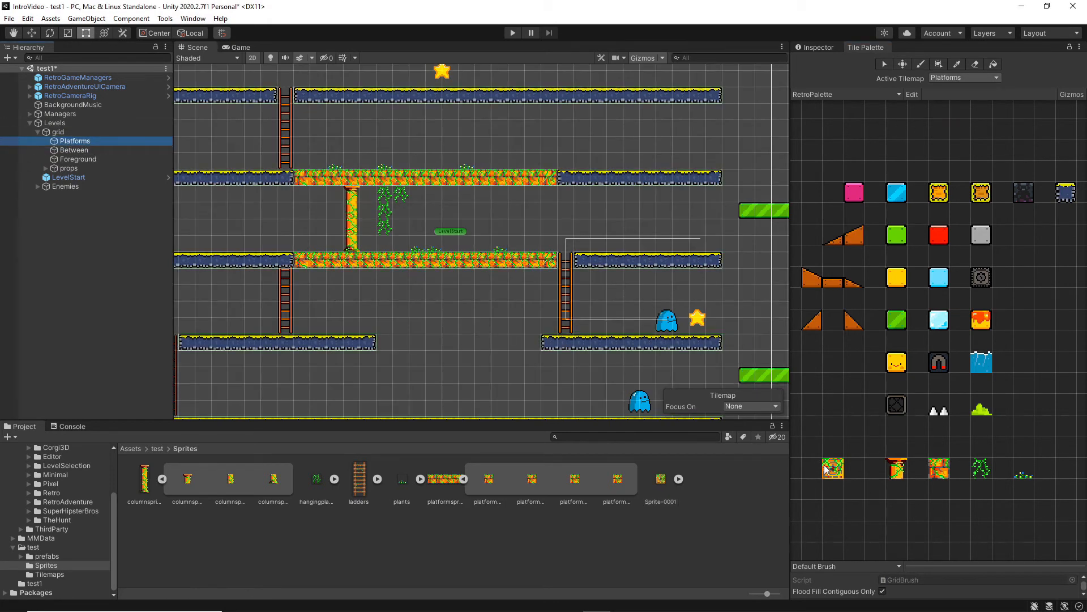
left_click(921, 64)
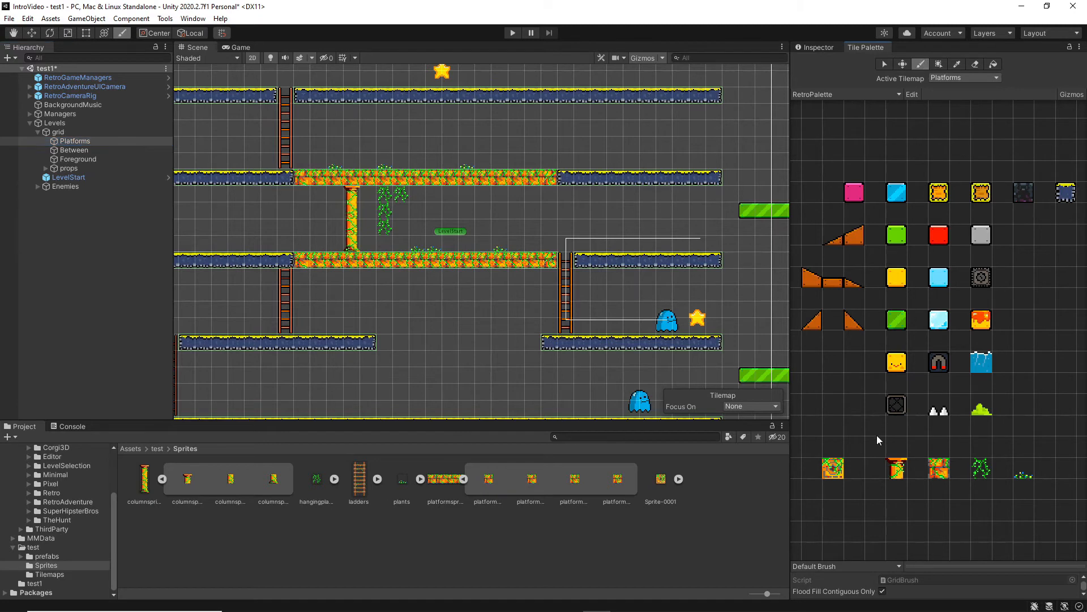
left_click(831, 468)
left_click(354, 178)
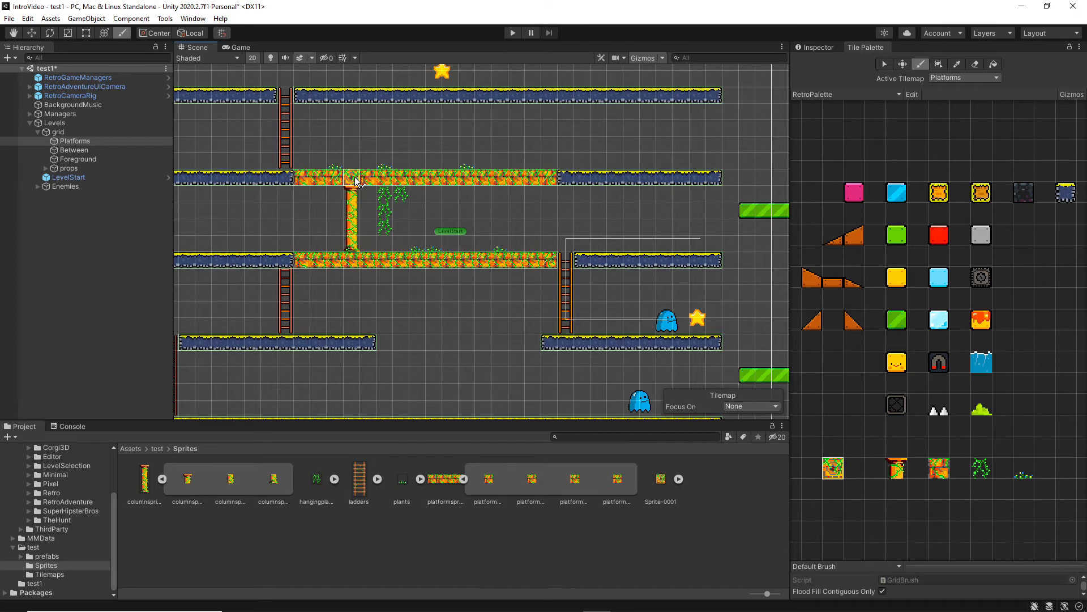
left_click(352, 261)
Paint three more DecoBloke tiles into each overgrown platform row, spaced every fourth tile to the right of the column.
left_click(386, 178)
left_click(418, 178)
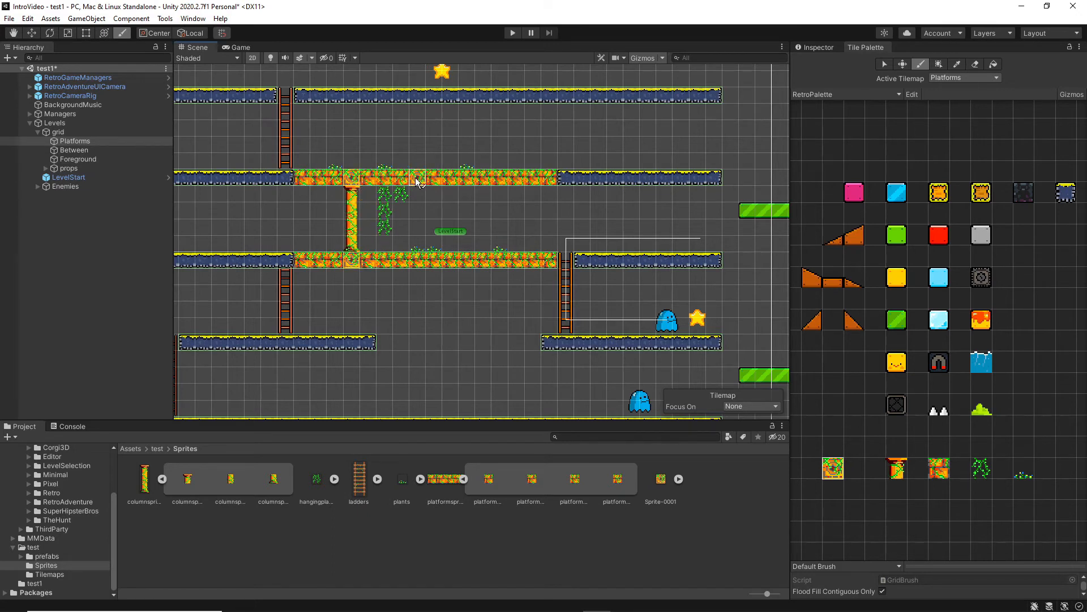
left_click(418, 260)
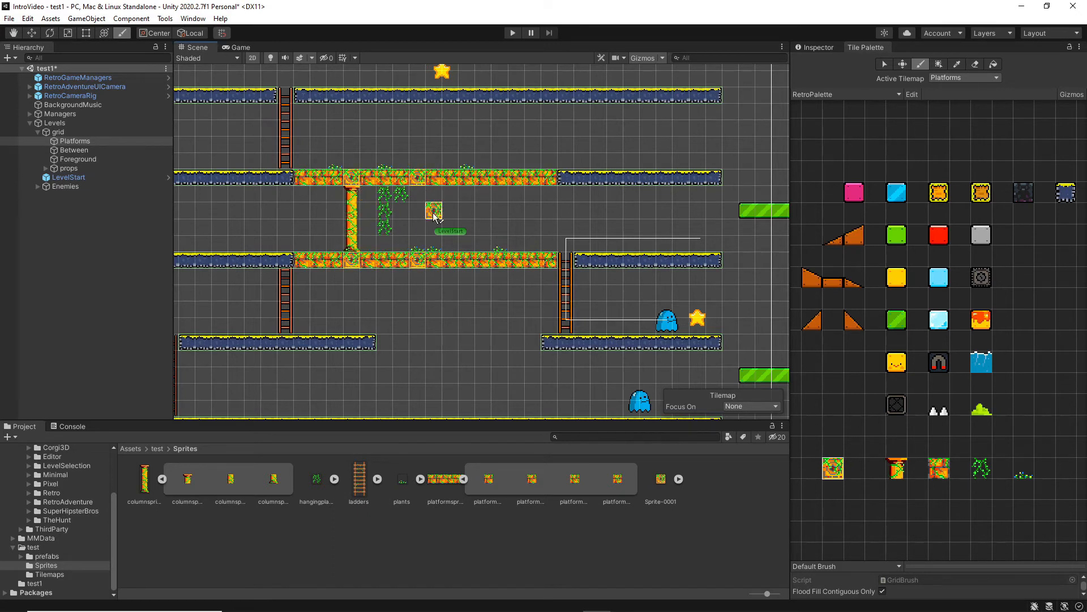
left_click(483, 178)
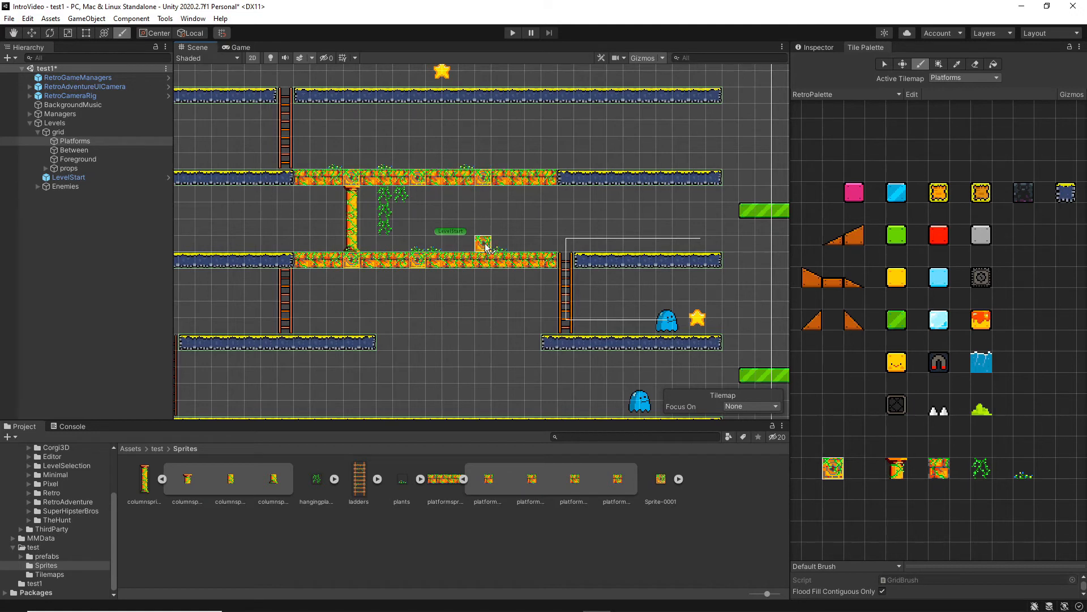
left_click(485, 260)
left_click(549, 178)
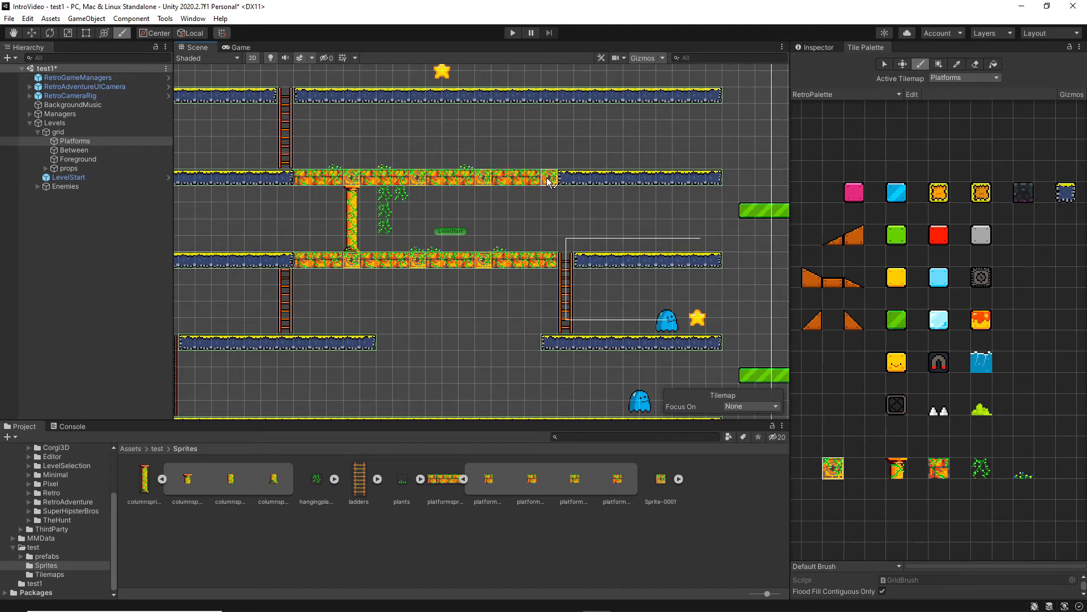
left_click(545, 262)
Playtest the level, running the character back and forth along the lower platform with the DecoBloke tiles.
left_click(512, 33)
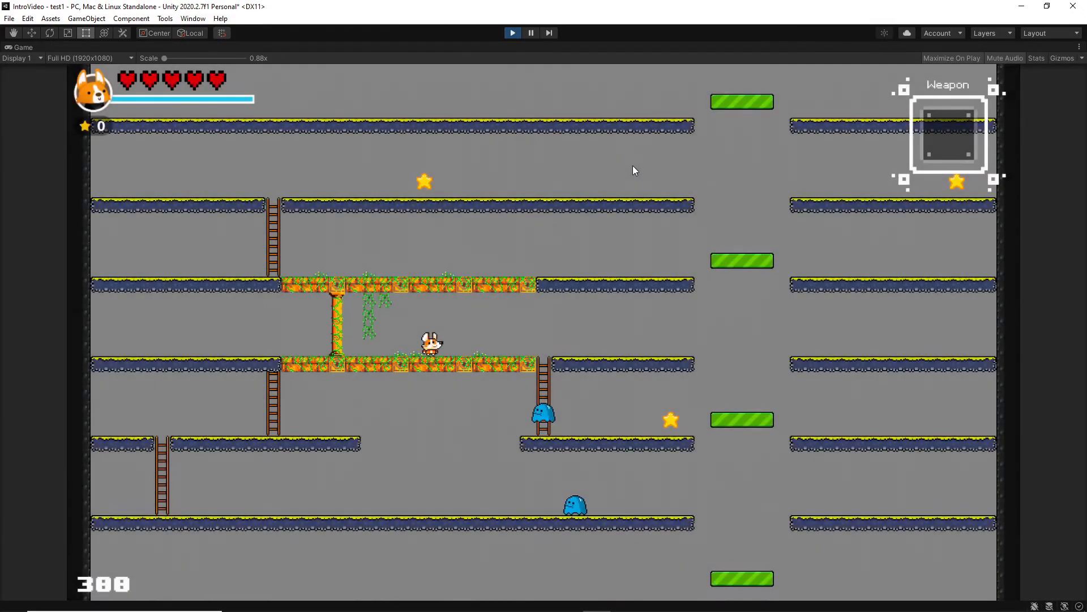
key("Left")
key("Right")
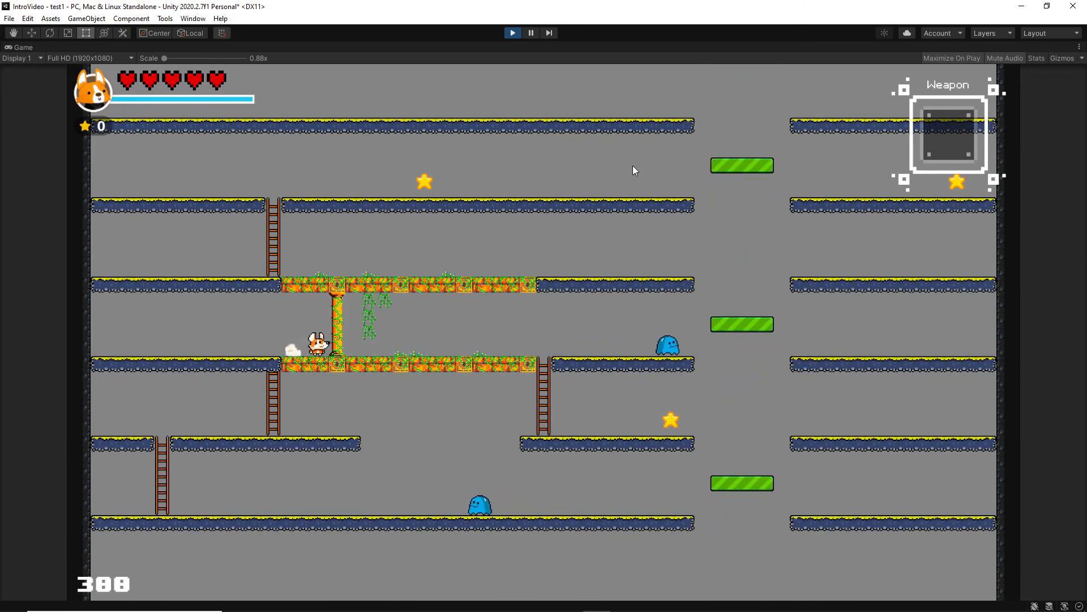
key("Left")
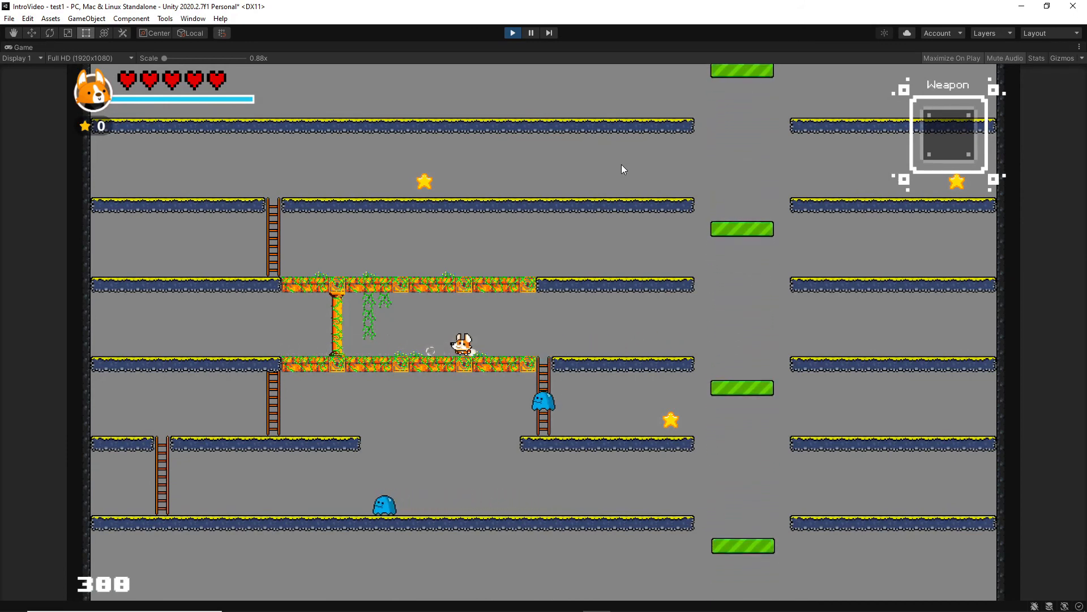
left_click(512, 33)
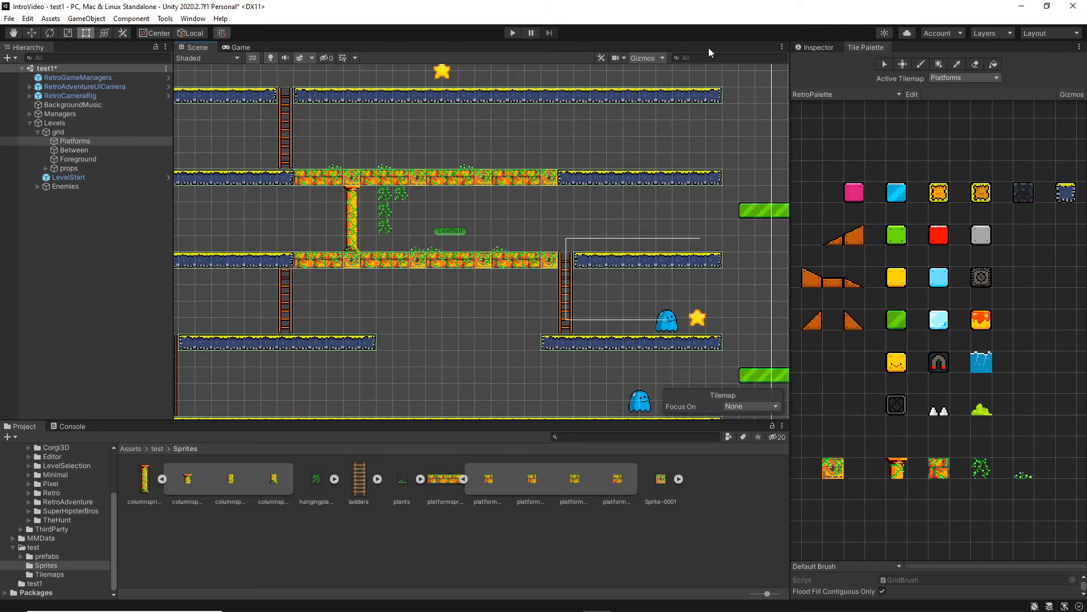
Open the RetroLadder prefab, replace its sprite with ladders and set its tiled width to 2.
left_click(814, 47)
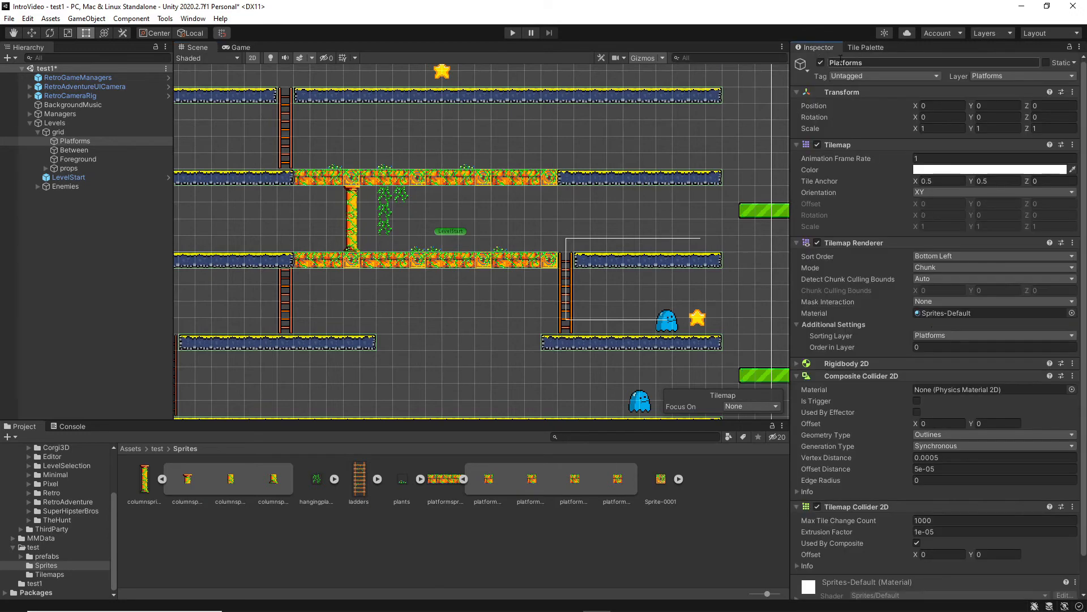
left_click(56, 556)
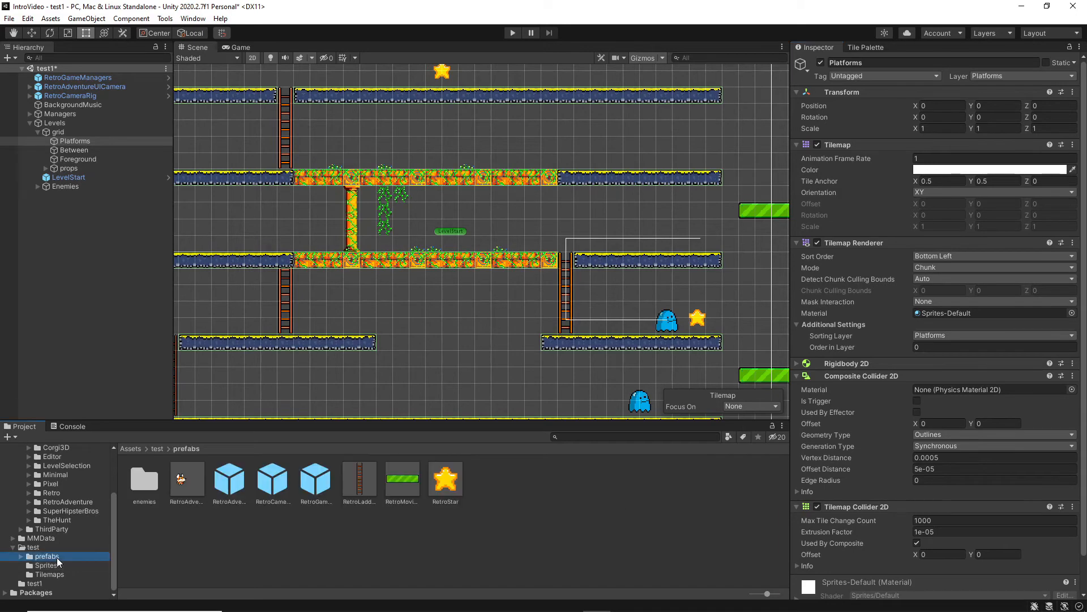
left_click(362, 484)
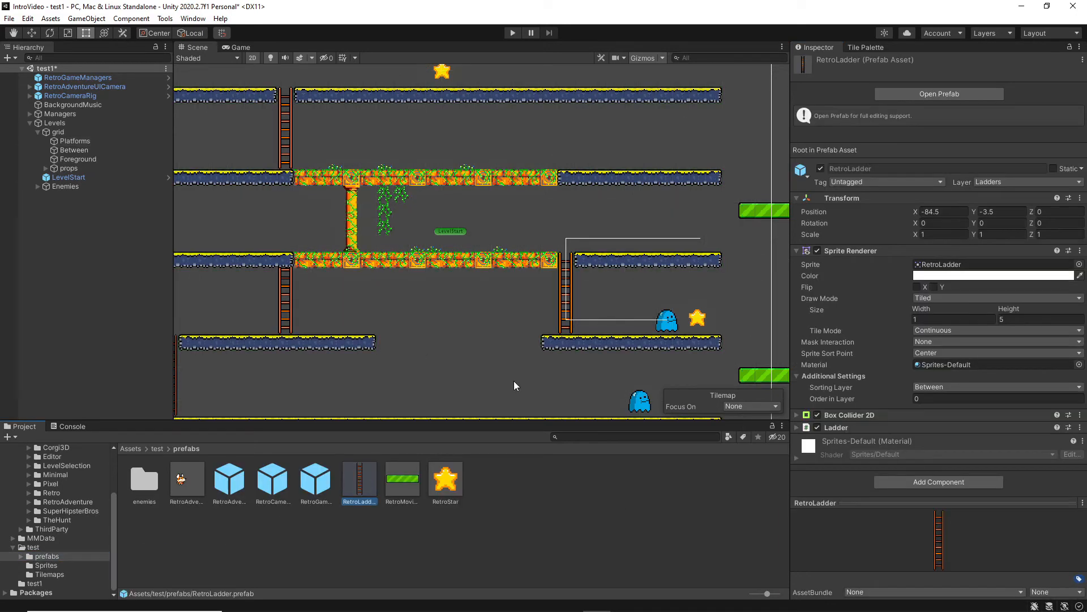
left_click(949, 94)
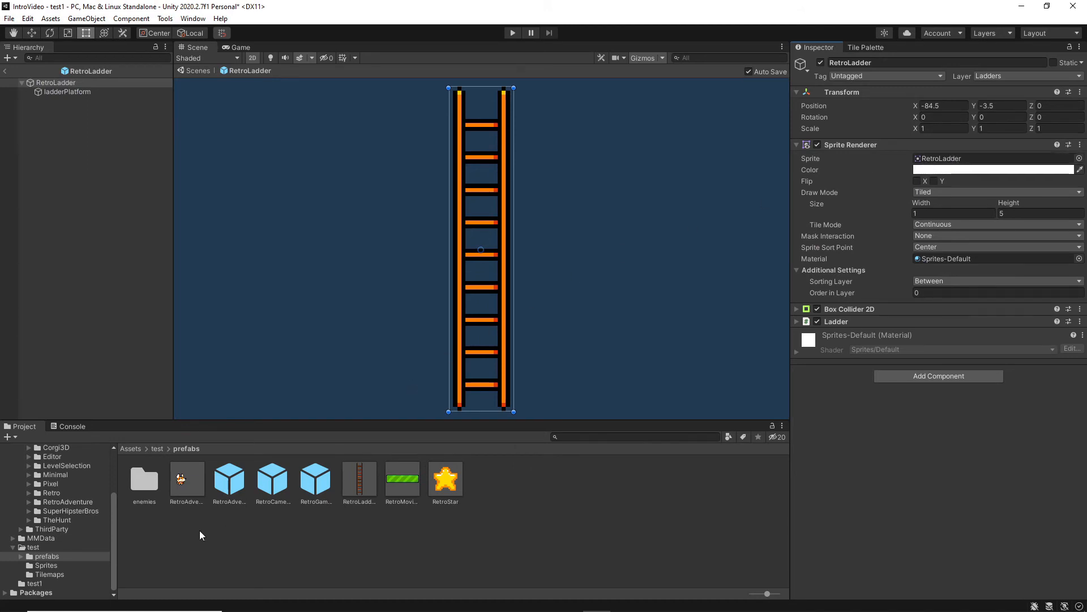
left_click(47, 565)
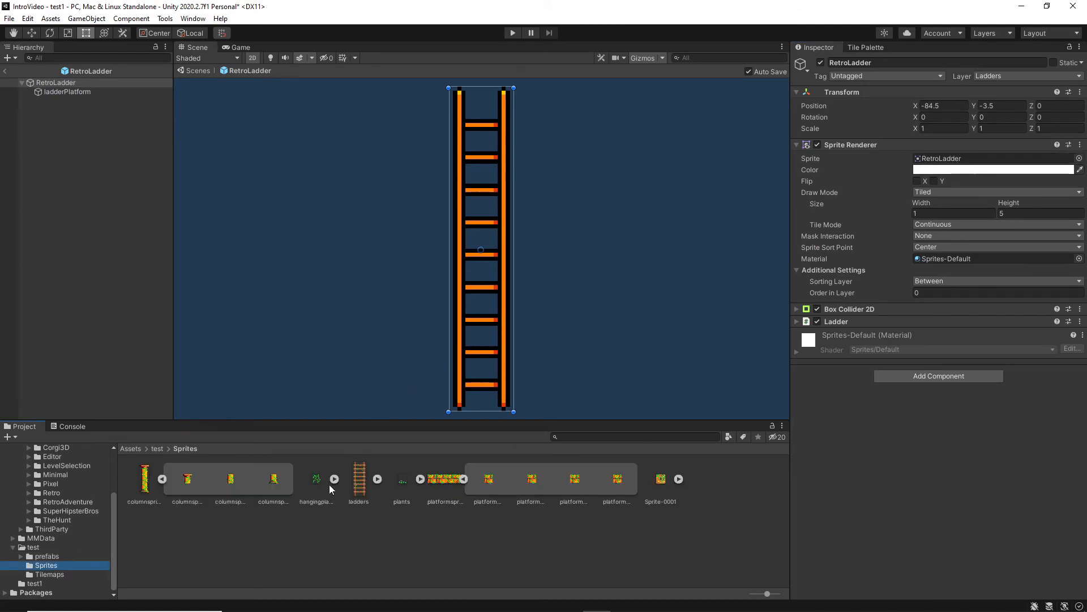
left_click_drag(359, 480, 999, 155)
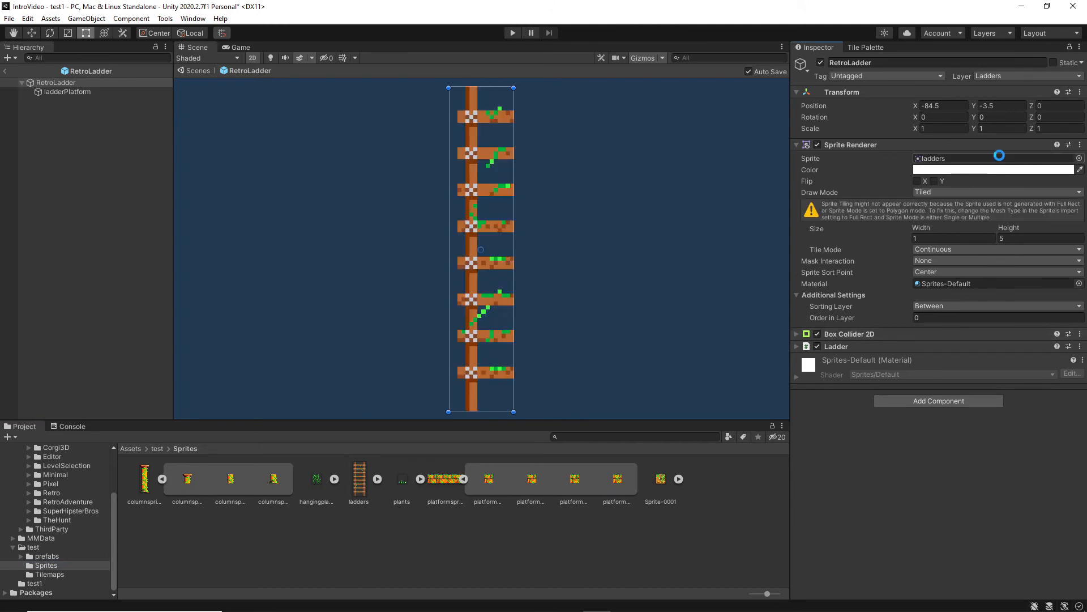
left_click(926, 238)
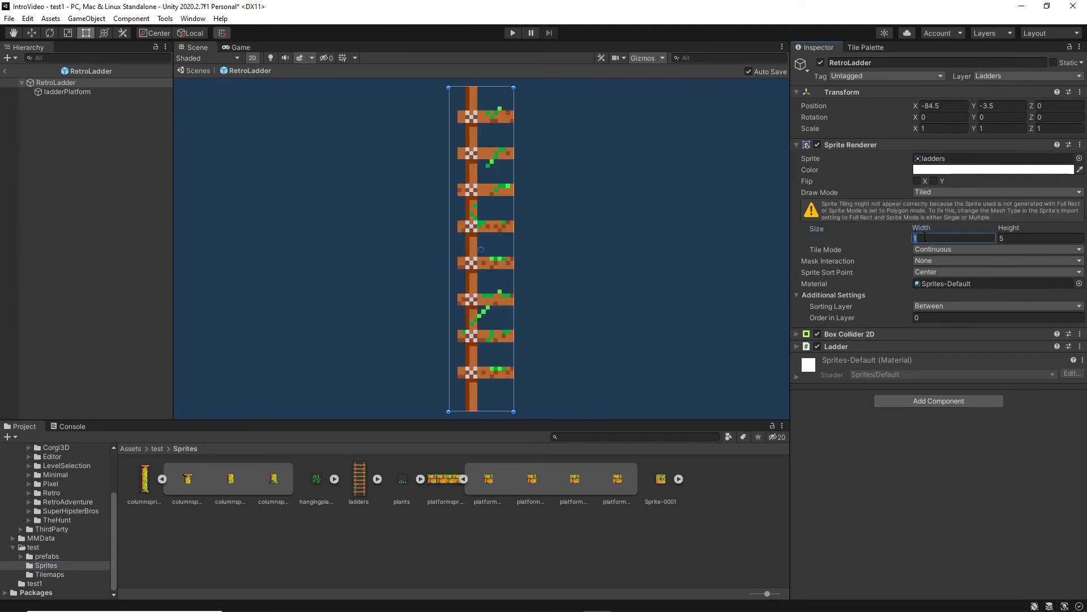
type("2")
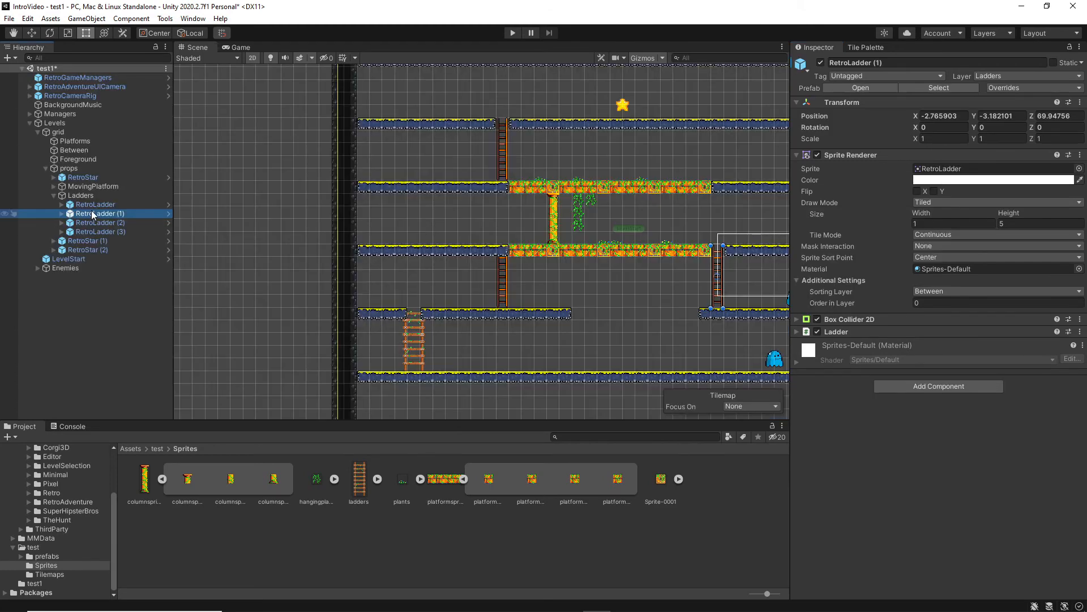
Delete RetroLadder (1), RetroLadder (2) and RetroLadder (3) from the Ladders group in the test1 scene.
left_click(90, 207)
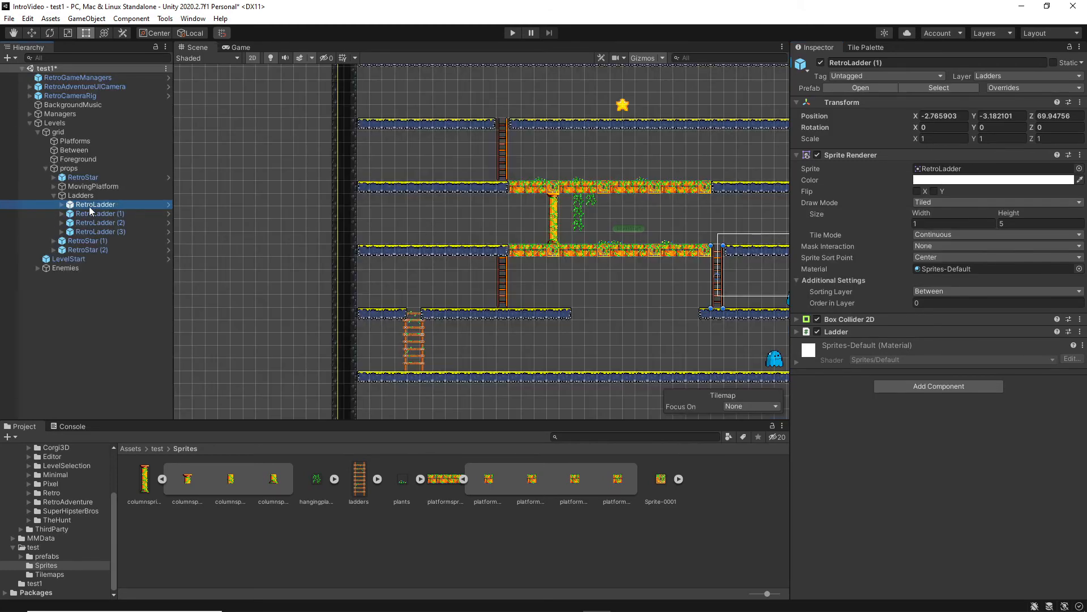
left_click(89, 213)
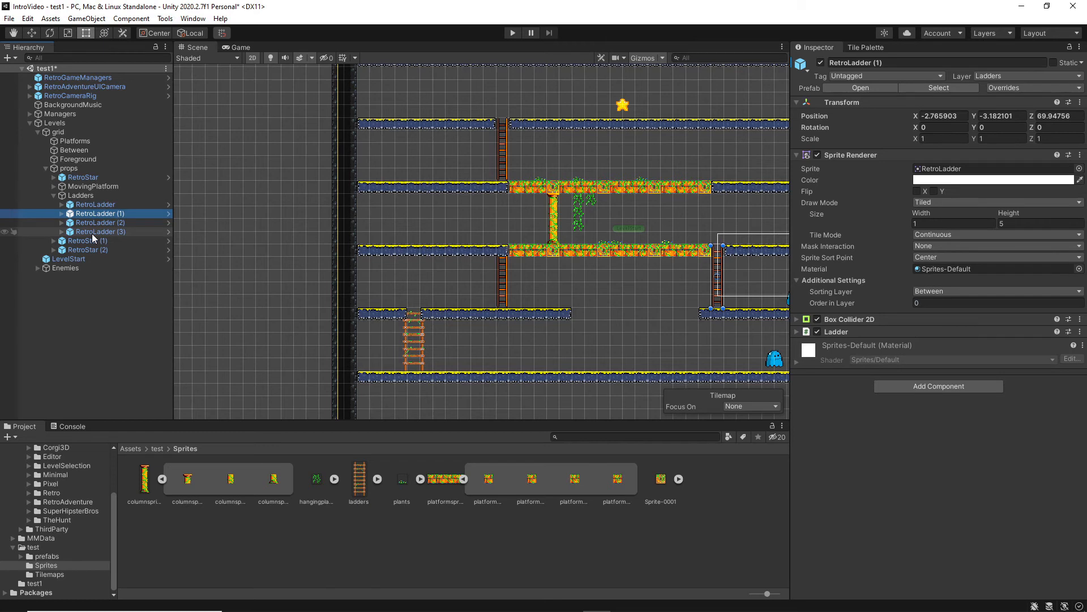
left_click(92, 234, "shift")
right_click(93, 234)
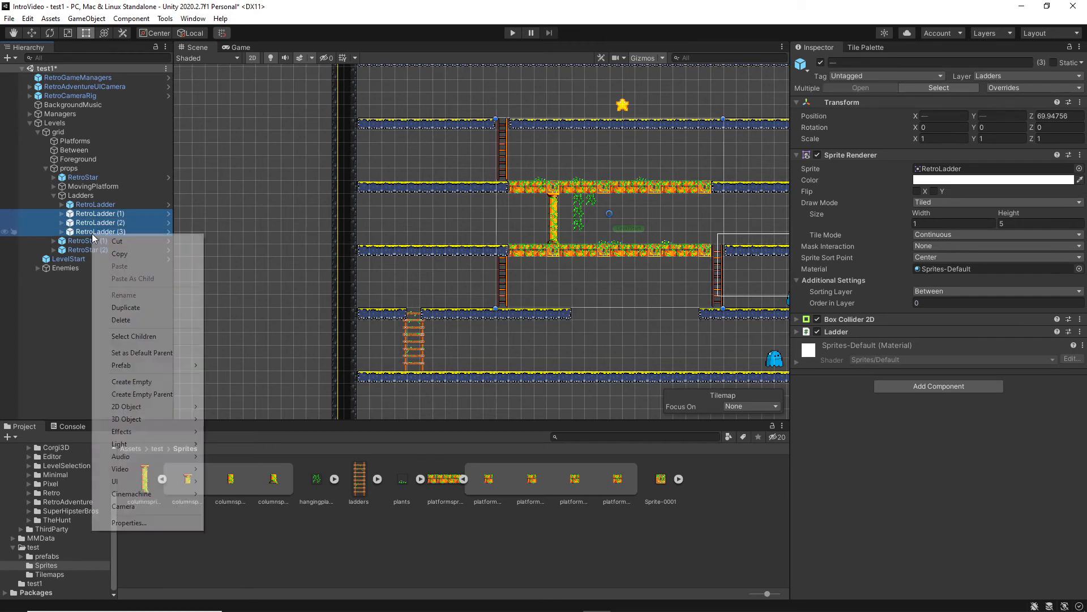
left_click(121, 319)
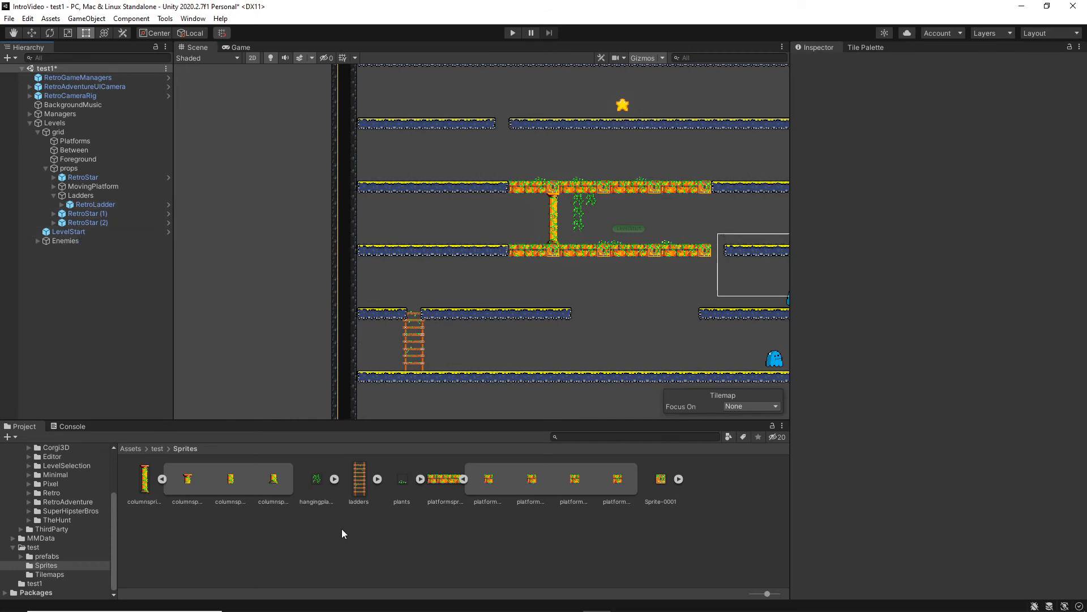
Reopen the RetroLadder prefab and widen its Box Collider 2D on both sides to about 1.55 to cover the side rails.
left_click(46, 556)
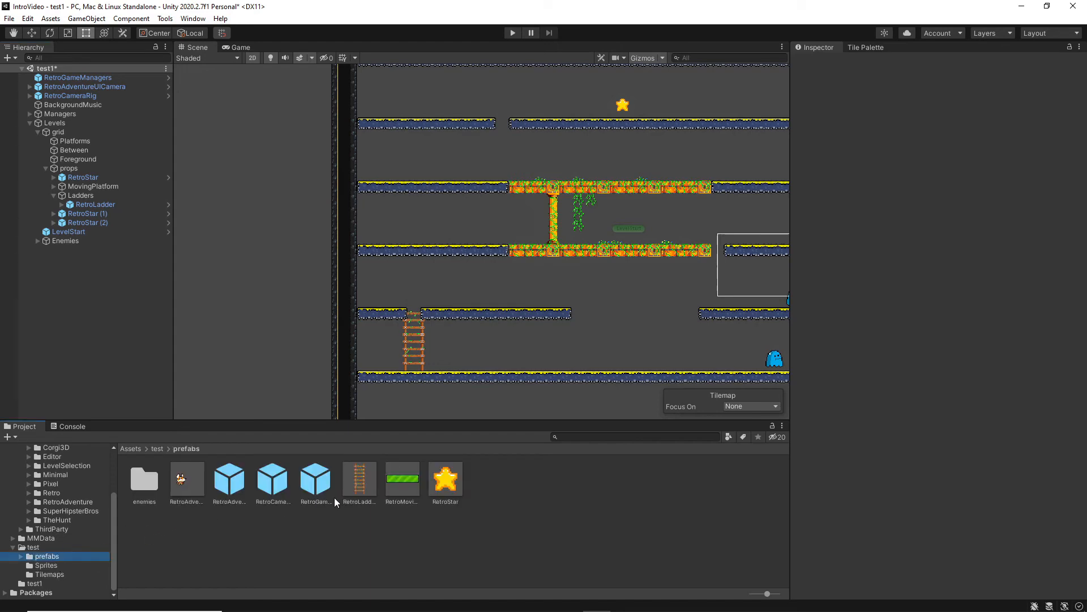
left_click(356, 487)
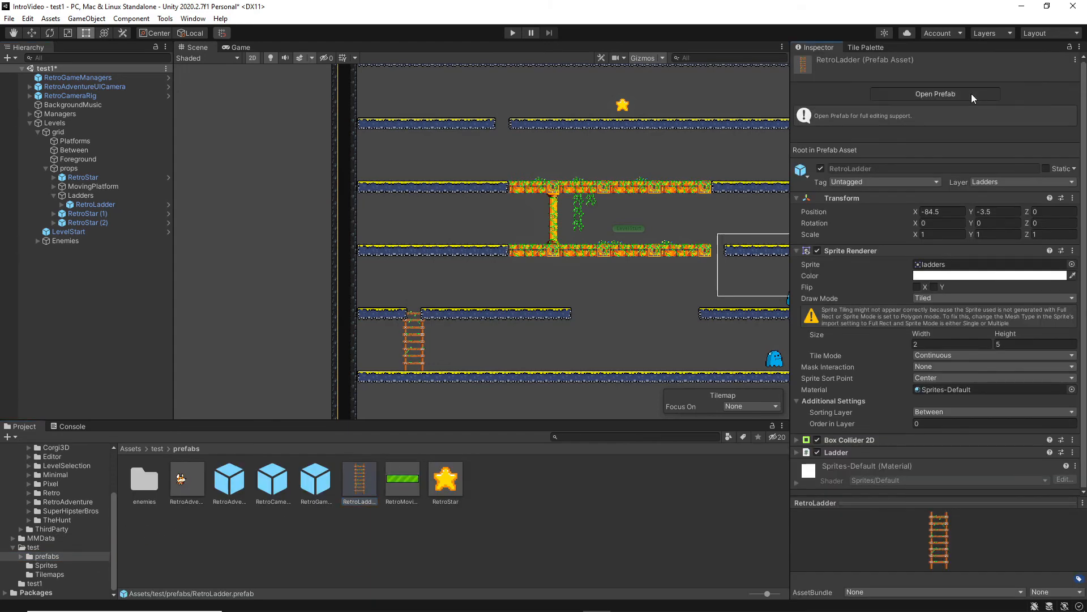
left_click(971, 94)
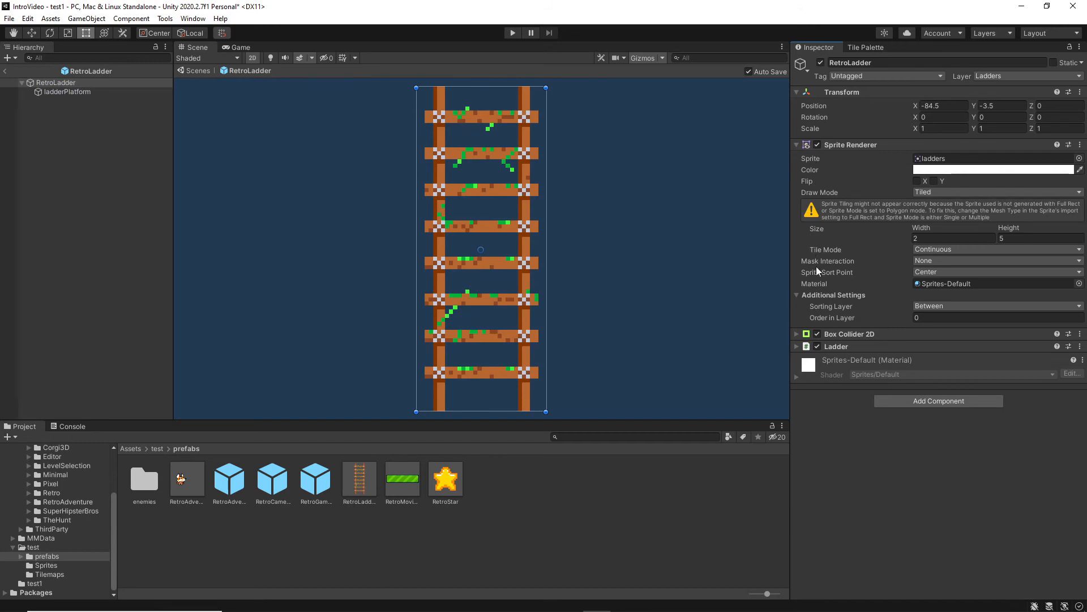
left_click(796, 334)
left_click(921, 348)
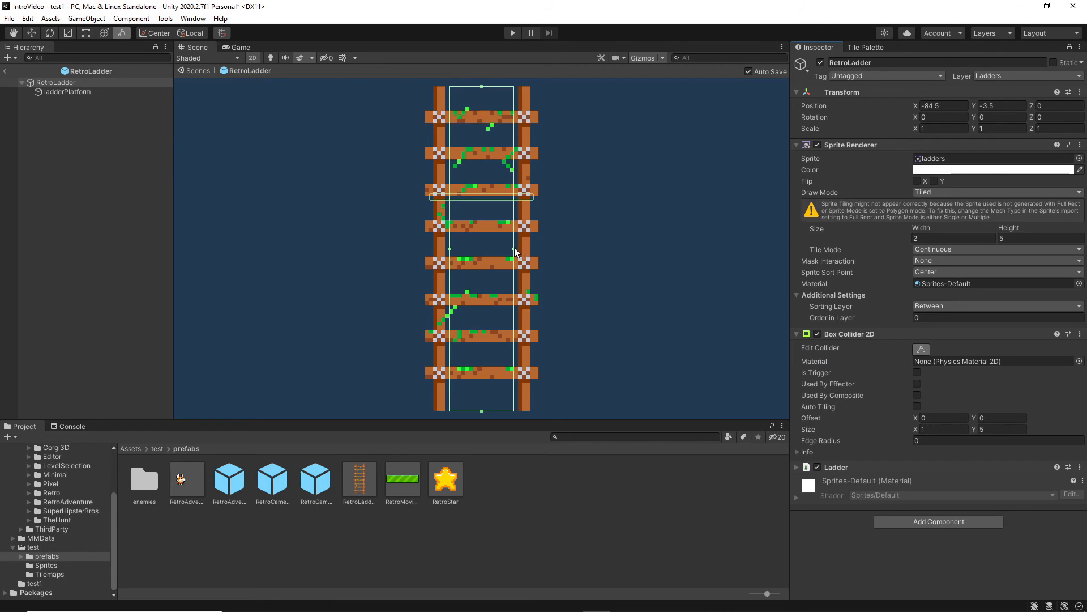
left_click_drag(514, 250, 532, 250)
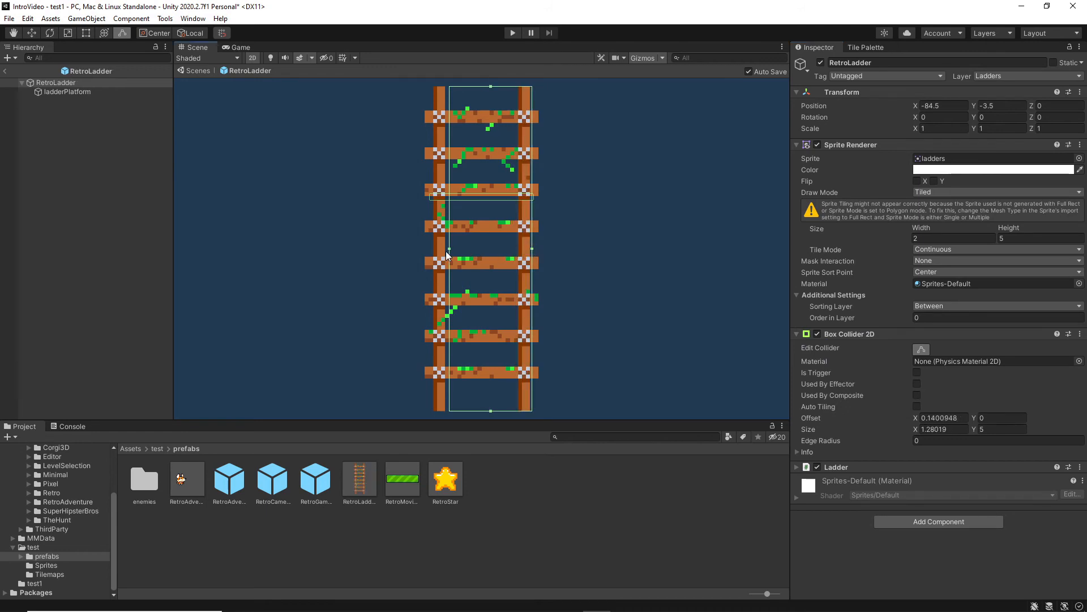
left_click_drag(450, 250, 432, 256)
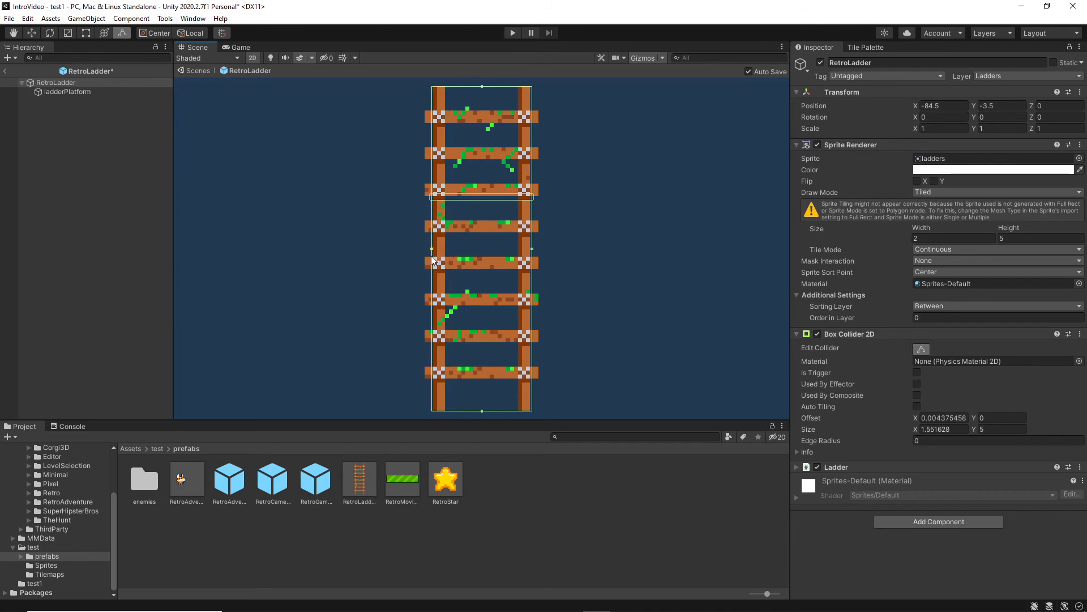
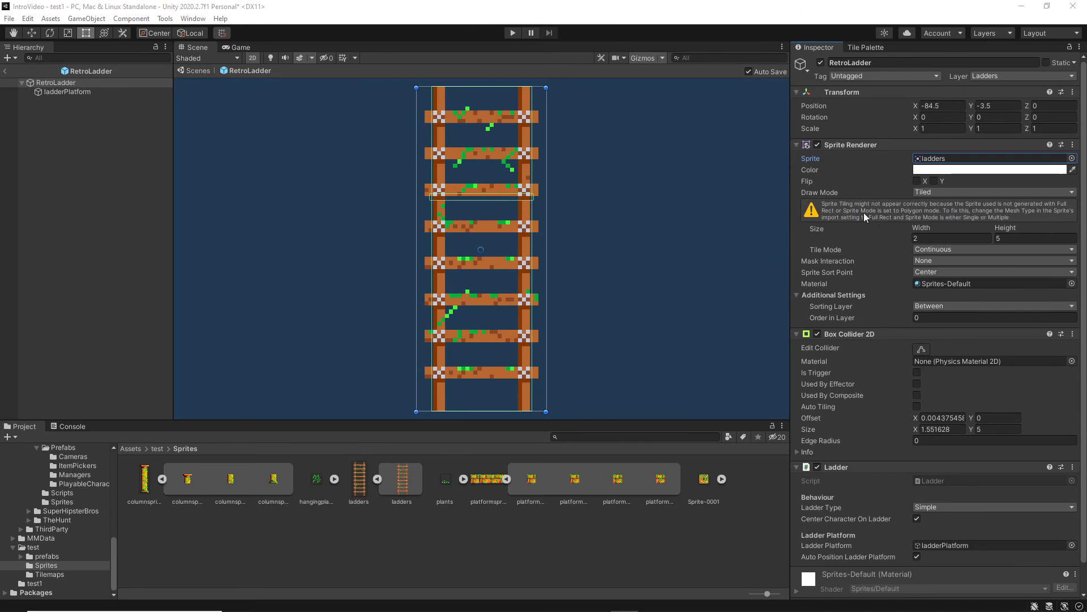
Change the ladders texture's mesh type to Full Rect and apply the import settings.
left_click(360, 478)
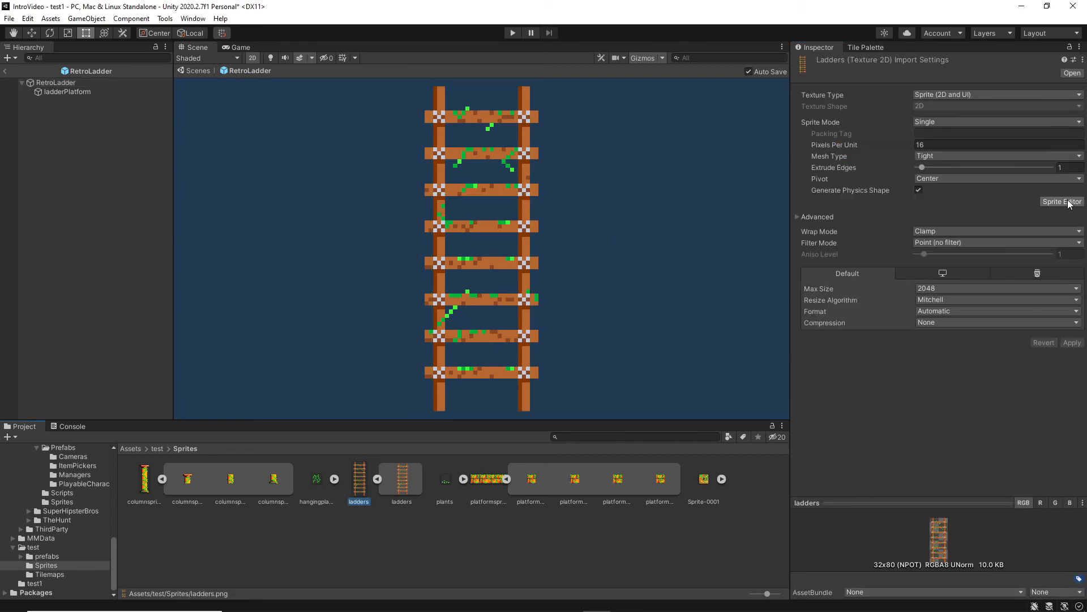
left_click(941, 155)
left_click(941, 171)
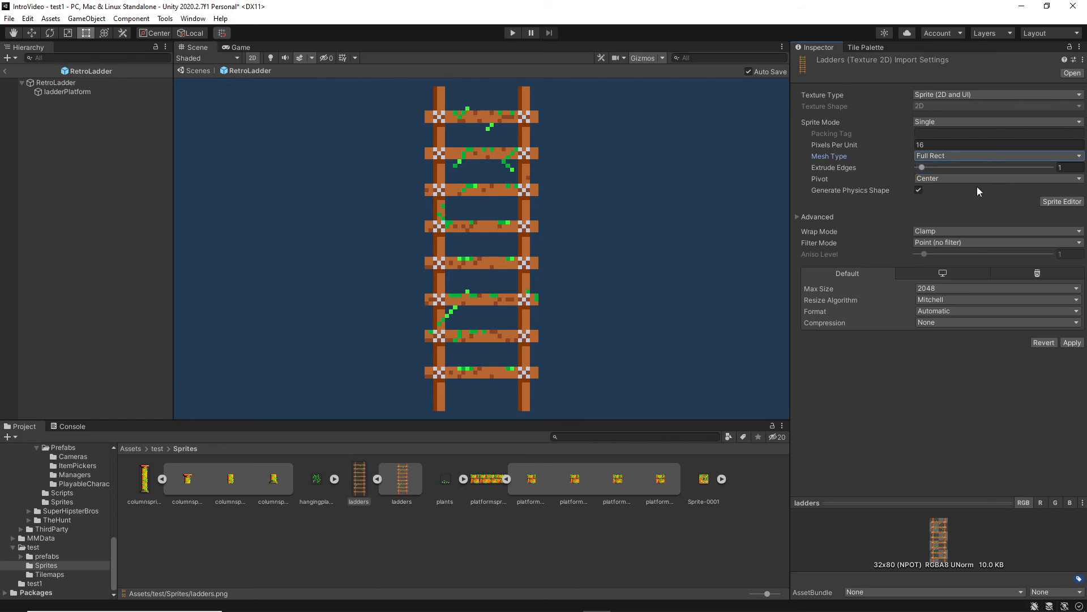
left_click(1072, 343)
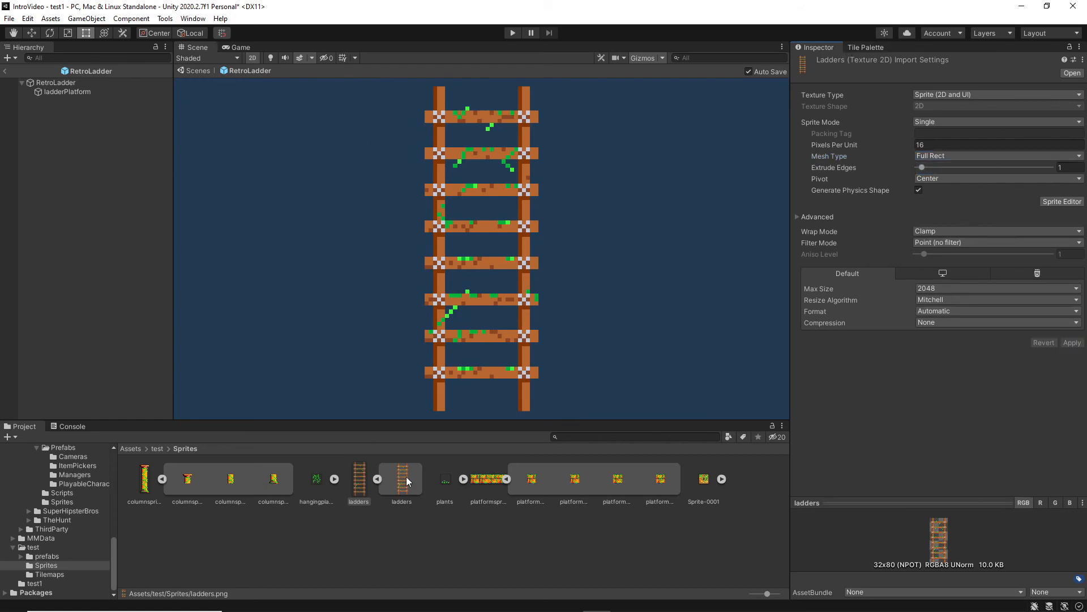
Examine the RetroLadder prefab's Sprite Renderer, Box Collider 2D bounds and Ladder settings.
left_click(88, 555)
left_click(362, 480)
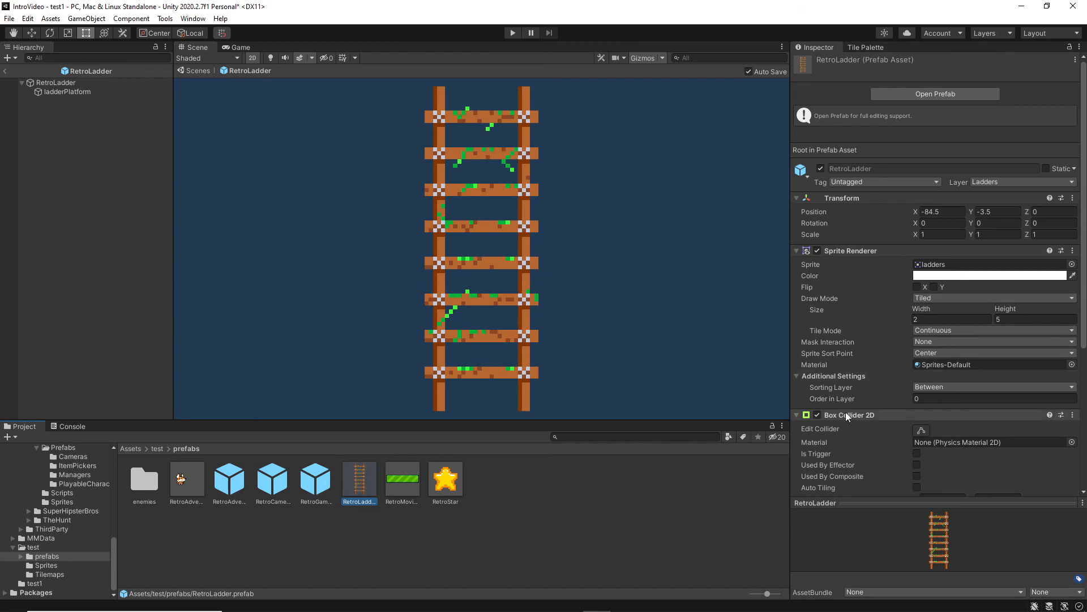
left_click(890, 417)
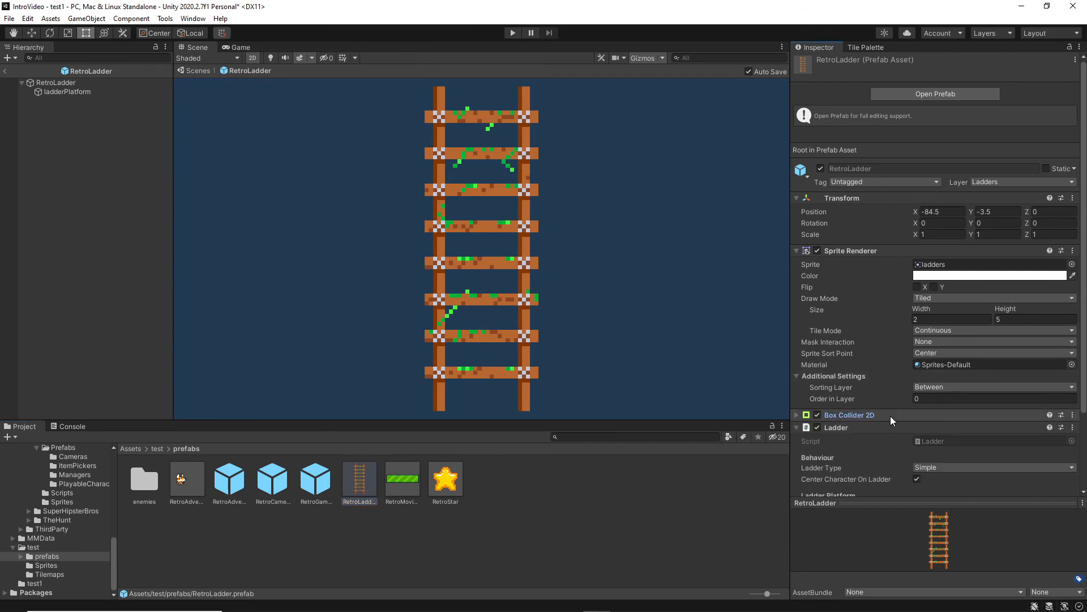
left_click(796, 415)
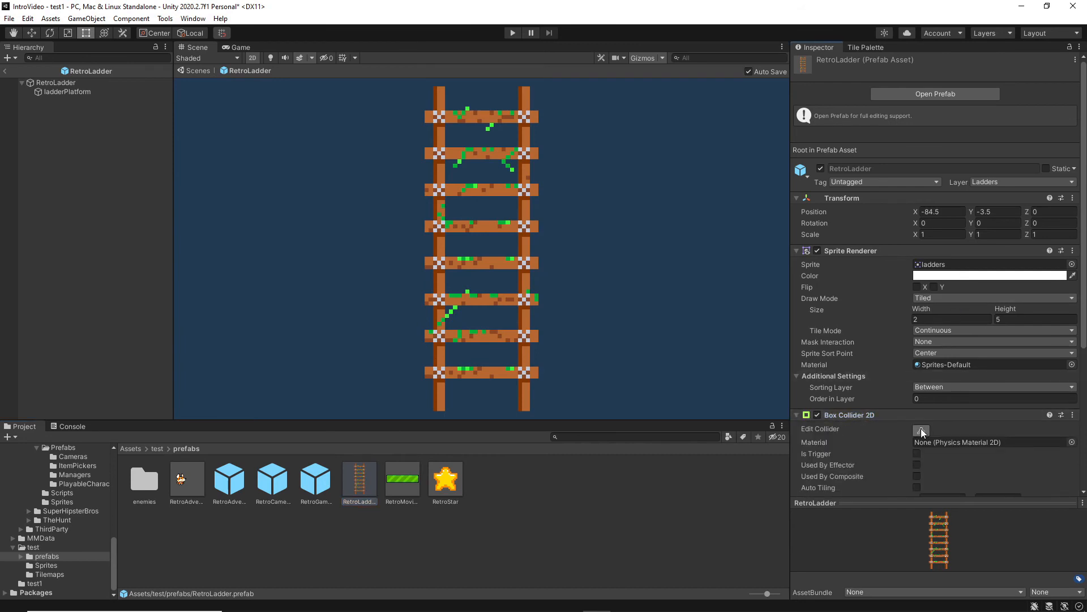
left_click(922, 430)
scroll(906, 360, "down", 5)
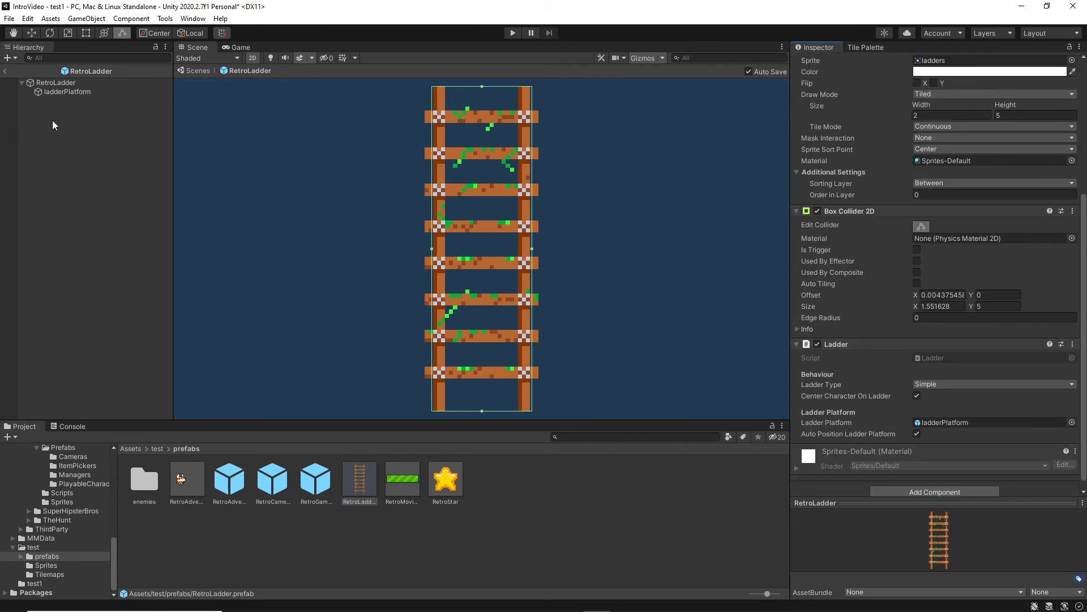
Widen ladderPlatform's Box Collider 2D slightly on both sides to match the ladder rungs' width, and return to the test1 scene.
left_click(62, 98)
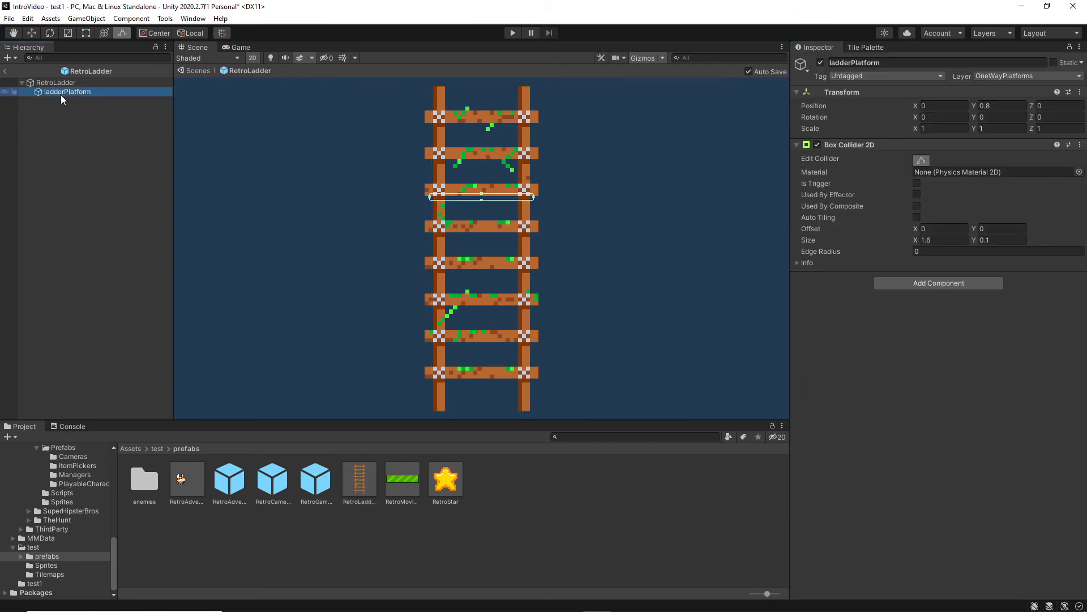
left_click(921, 161)
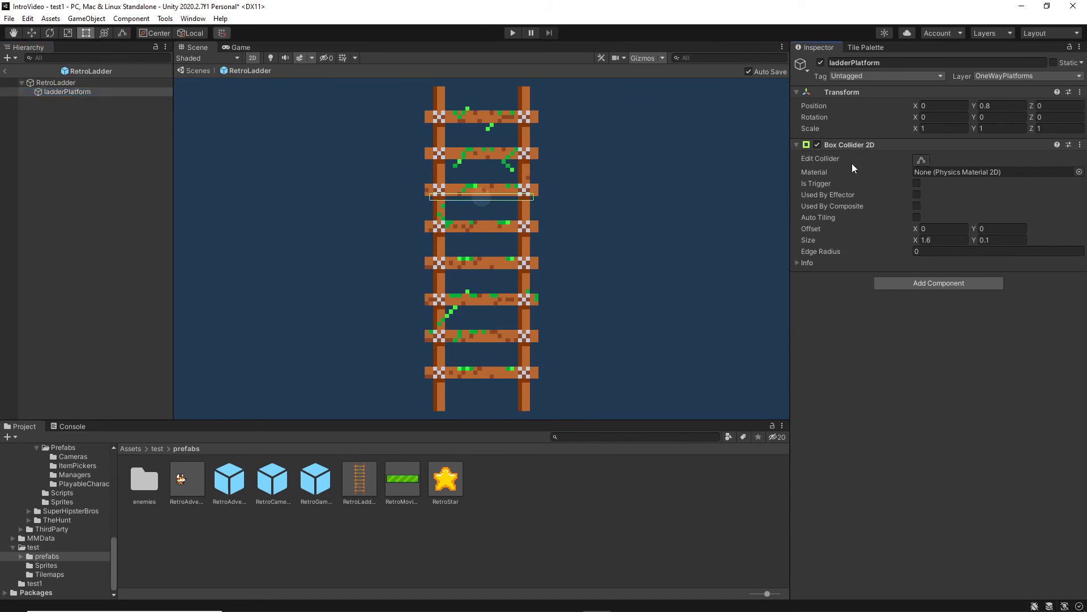
left_click(921, 160)
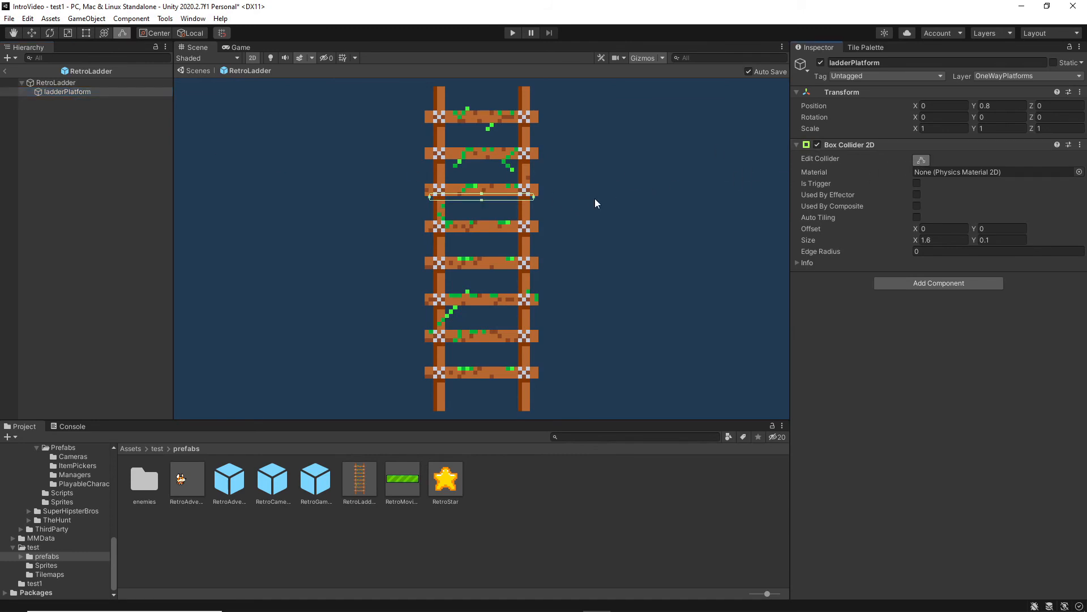
left_click_drag(535, 197, 538, 198)
left_click_drag(430, 201, 424, 201)
left_click(5, 71)
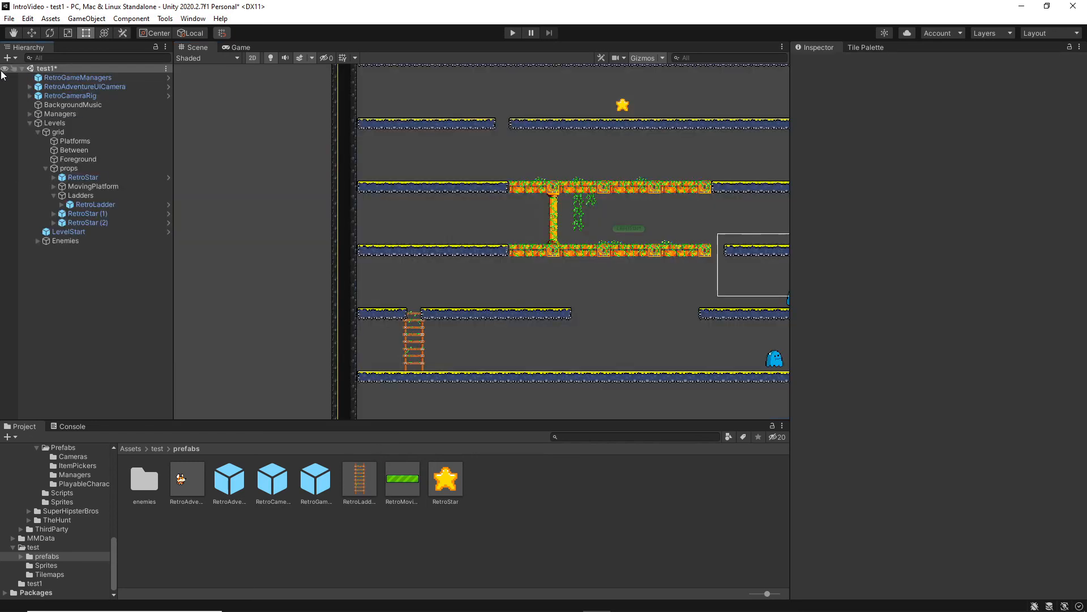
Erase one Platforms tile on each side of the gap around the ladder's upper end.
left_click(862, 46)
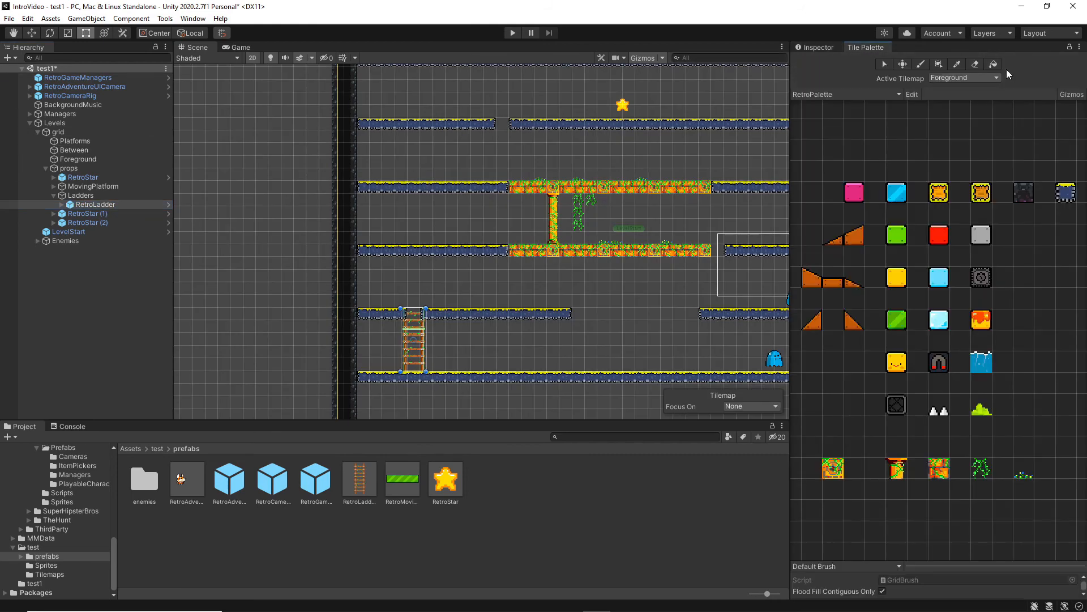
left_click(976, 65)
left_click(970, 77)
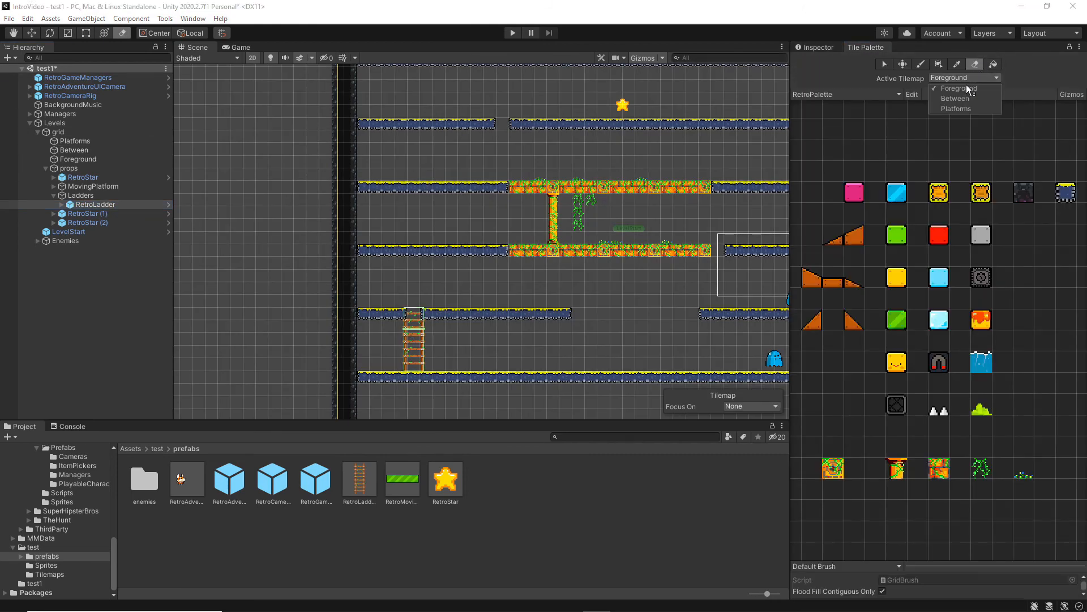
left_click(960, 107)
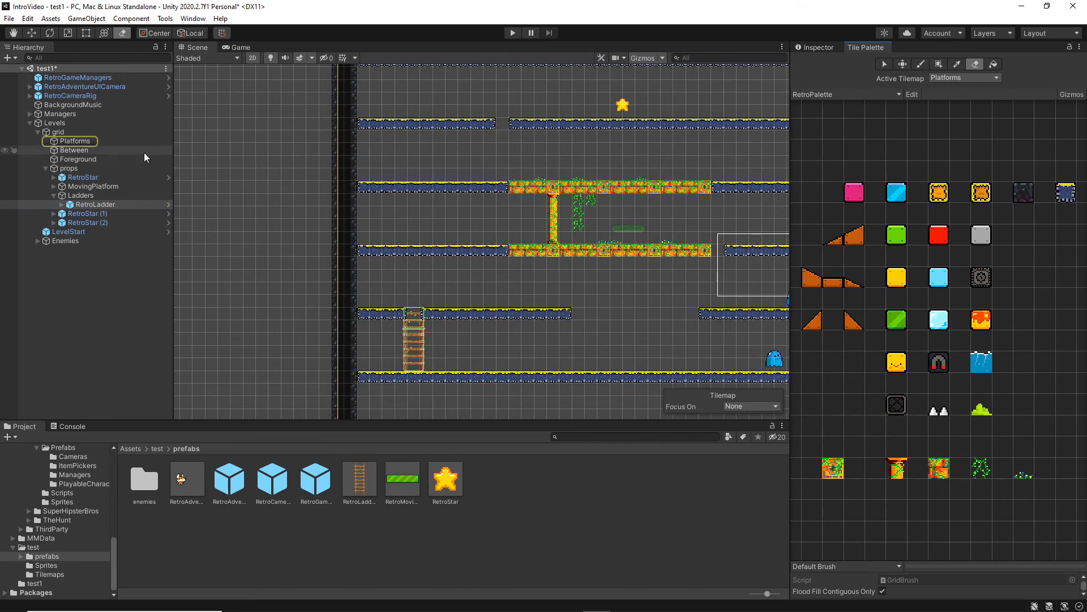
left_click(81, 143)
scroll(458, 260, "up", 5)
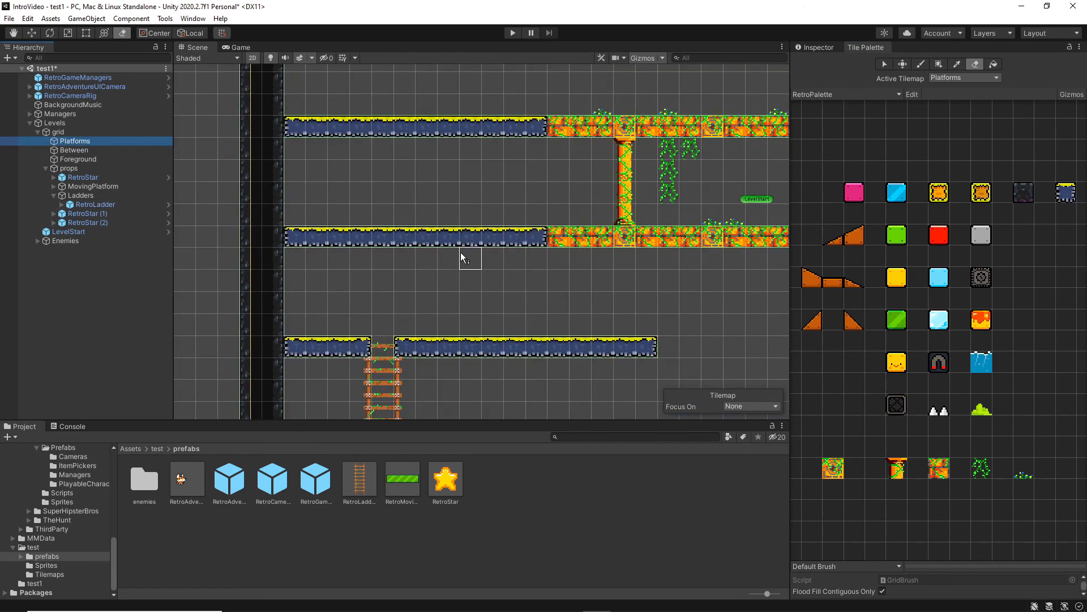
left_click(404, 350)
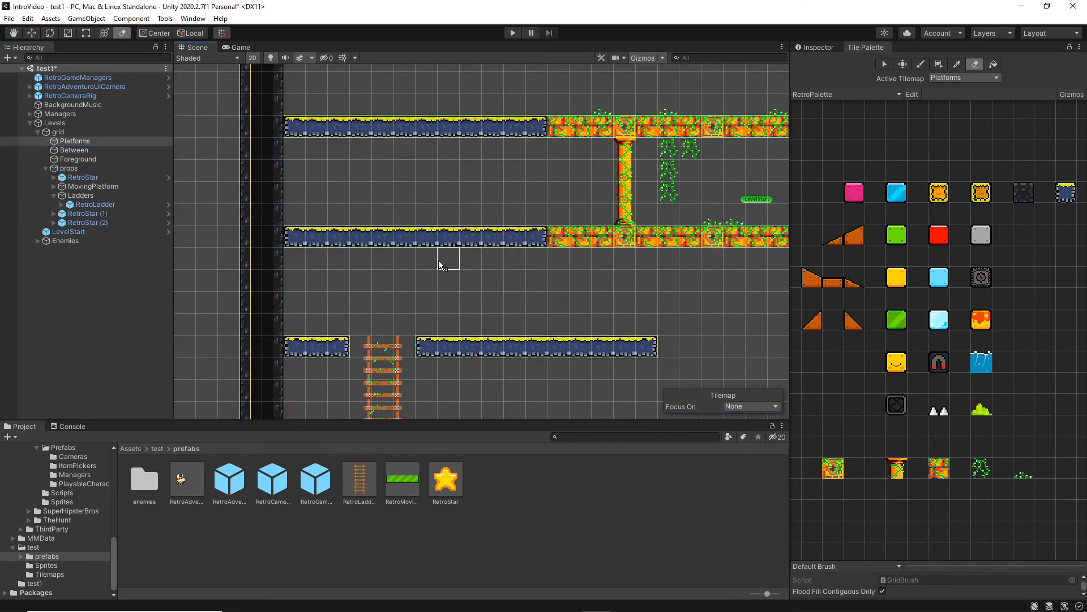
Move LevelStart down to just above the lower floor, close to the right side of the ladder.
scroll(438, 260, "down", 5)
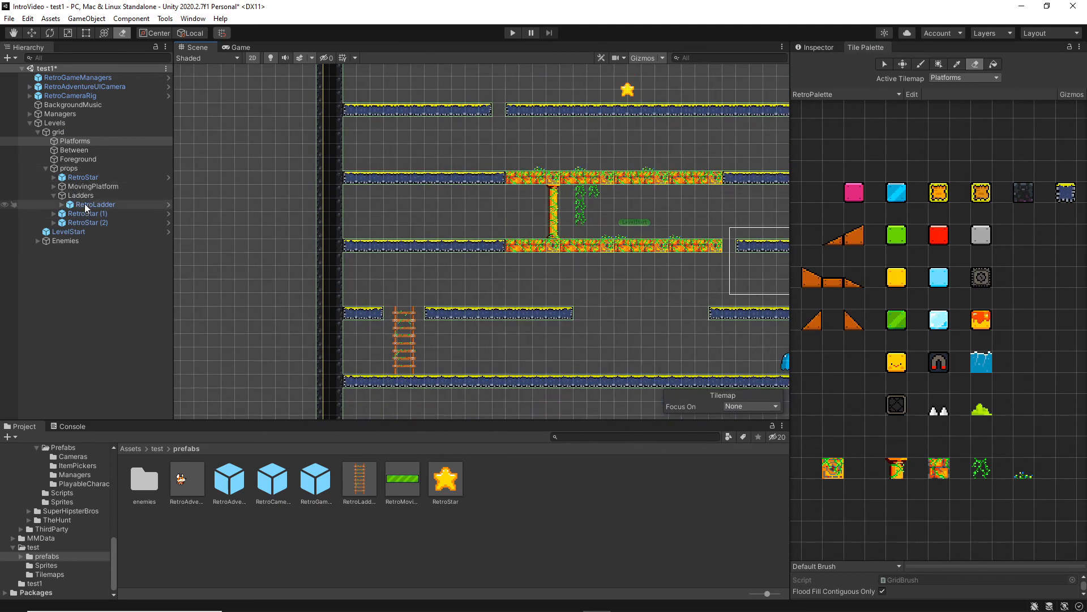
left_click(80, 230)
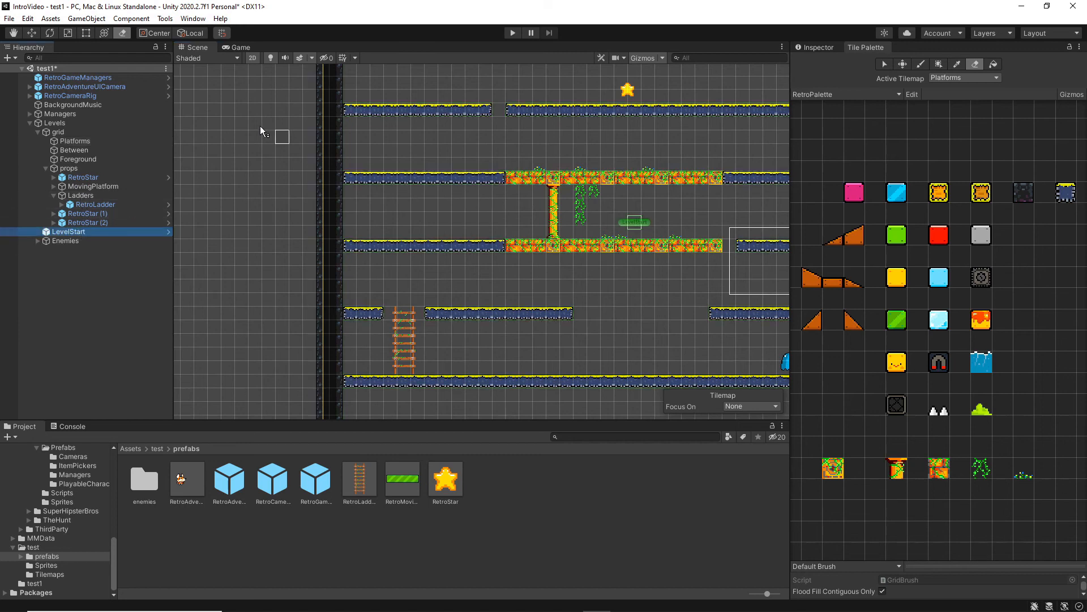
left_click(28, 32)
left_click_drag(633, 179, 636, 310)
left_click_drag(667, 363, 487, 363)
Playtest the level by climbing the ladder and running back and forth across its upper end.
left_click(513, 33)
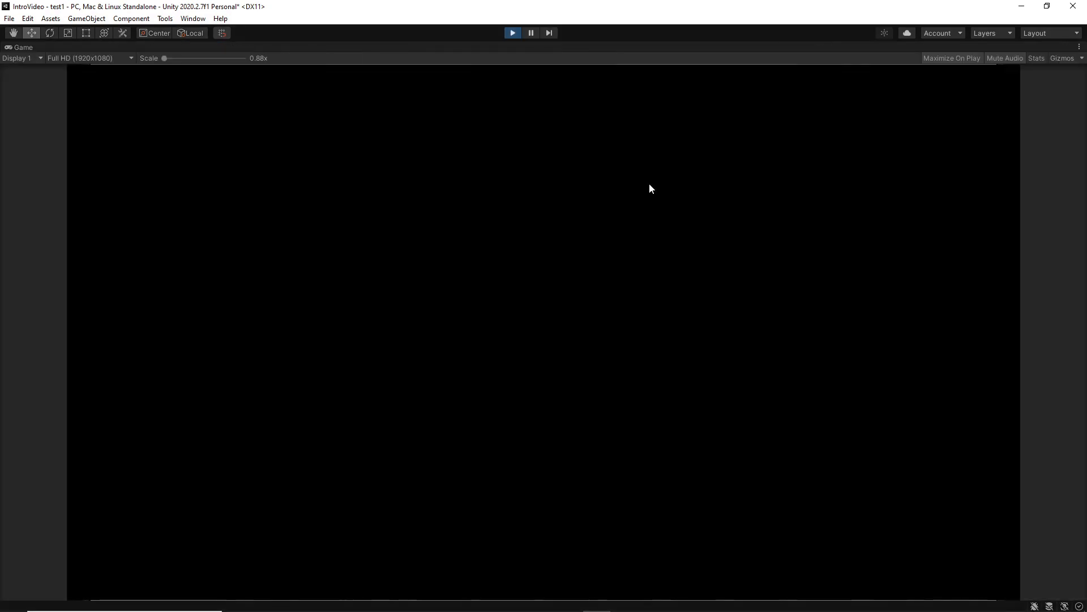
key("Up")
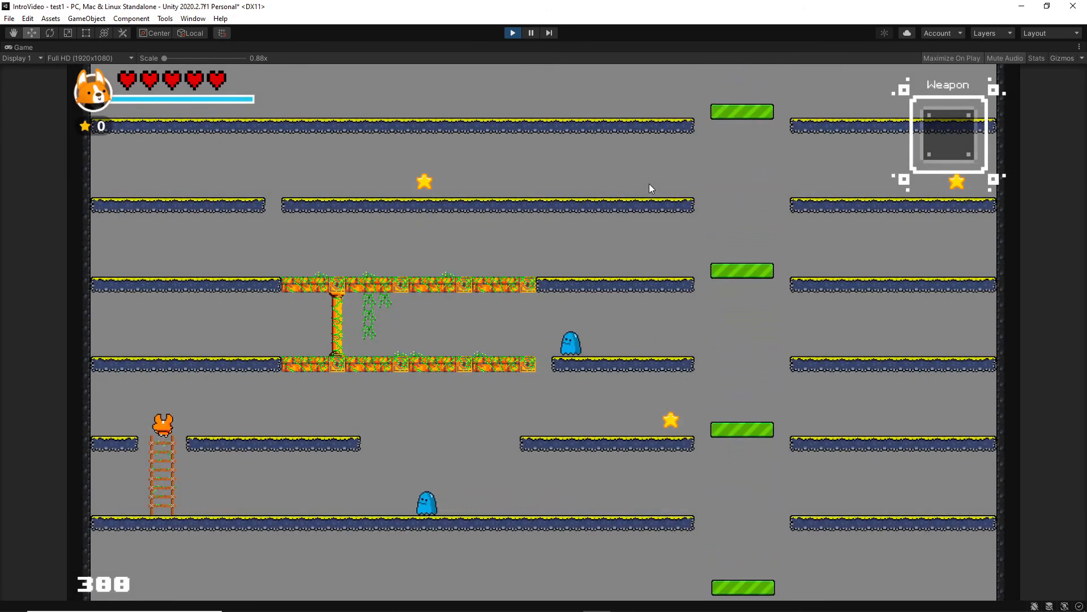
key("Right")
key("Left")
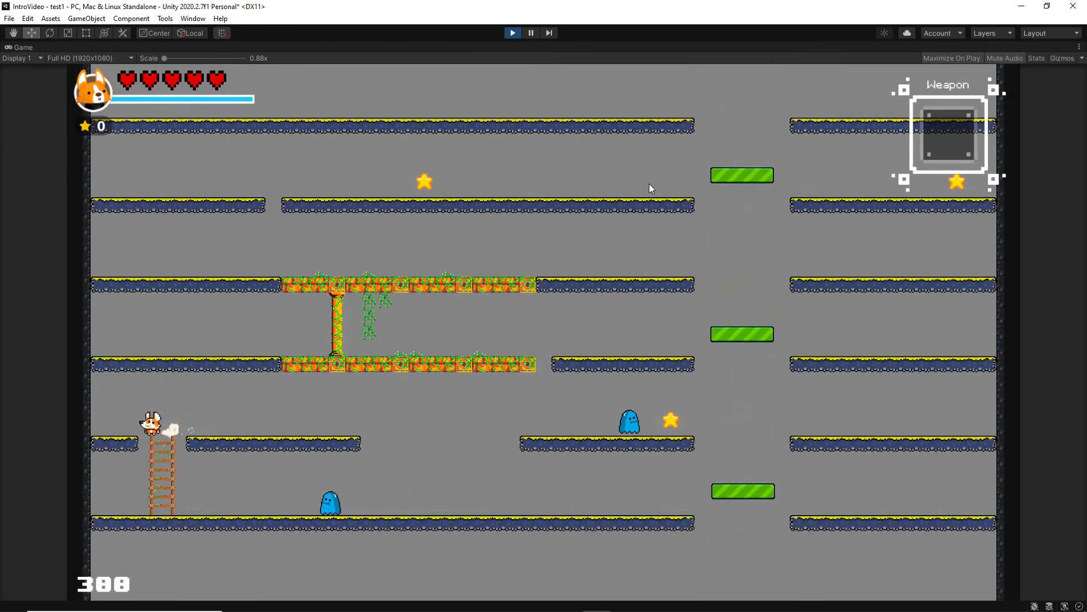
key("Right")
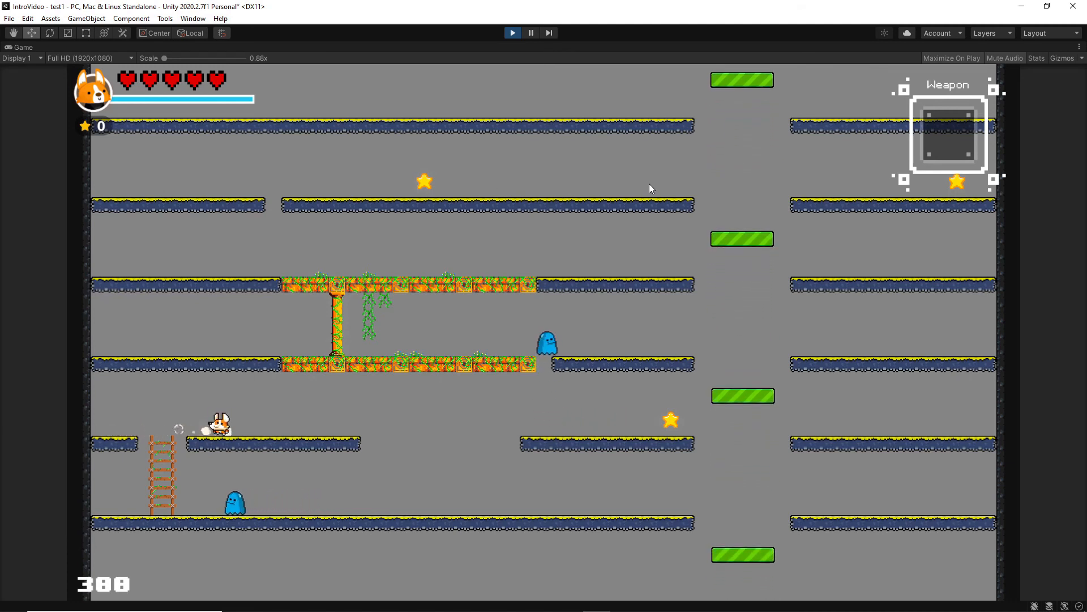
key("Left")
key("Right")
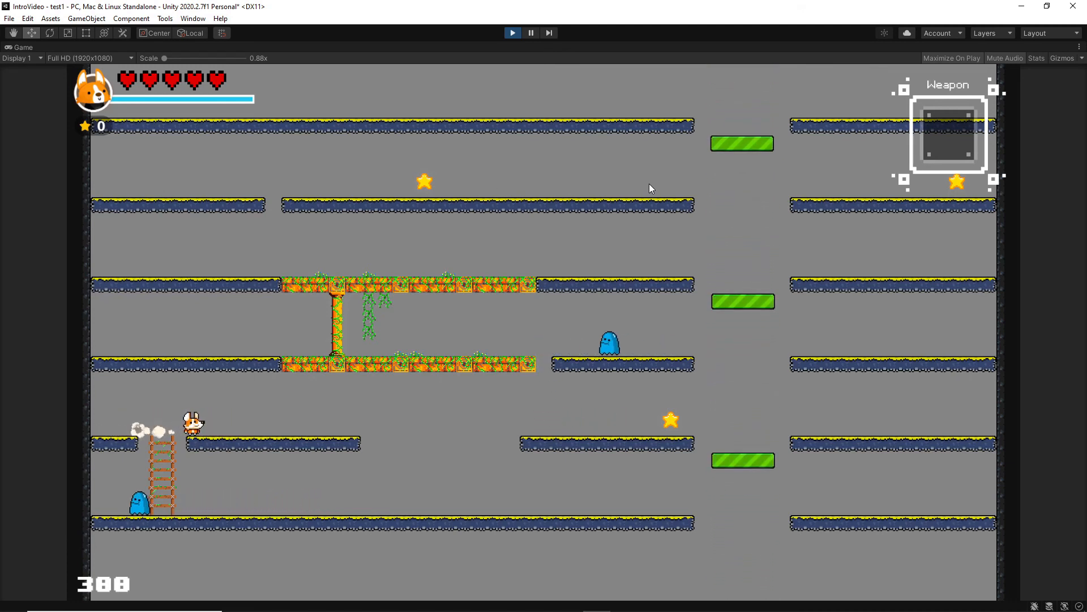
key("Left")
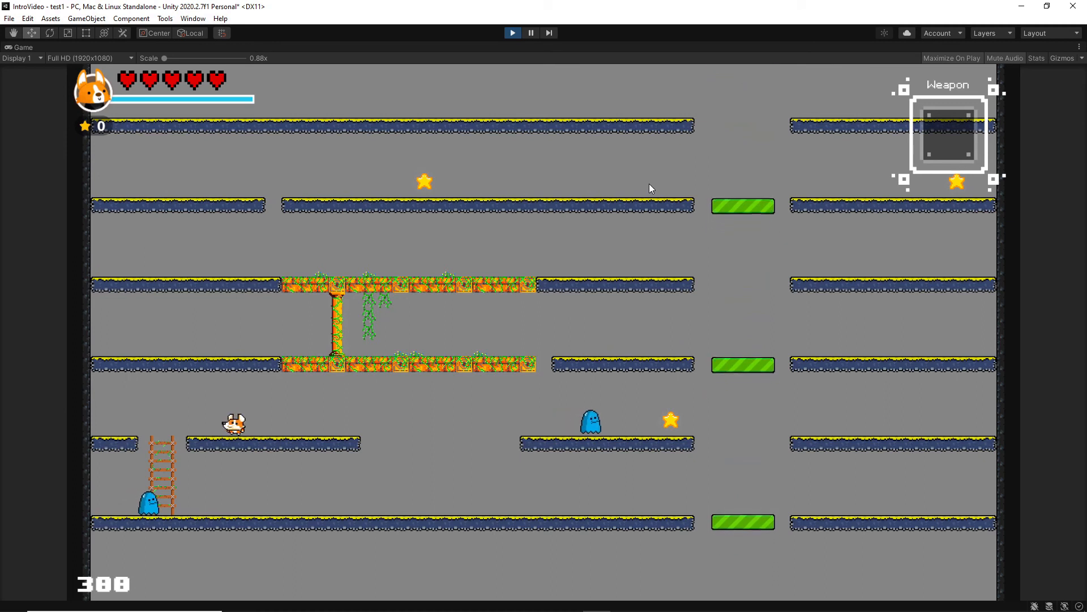
key("Right")
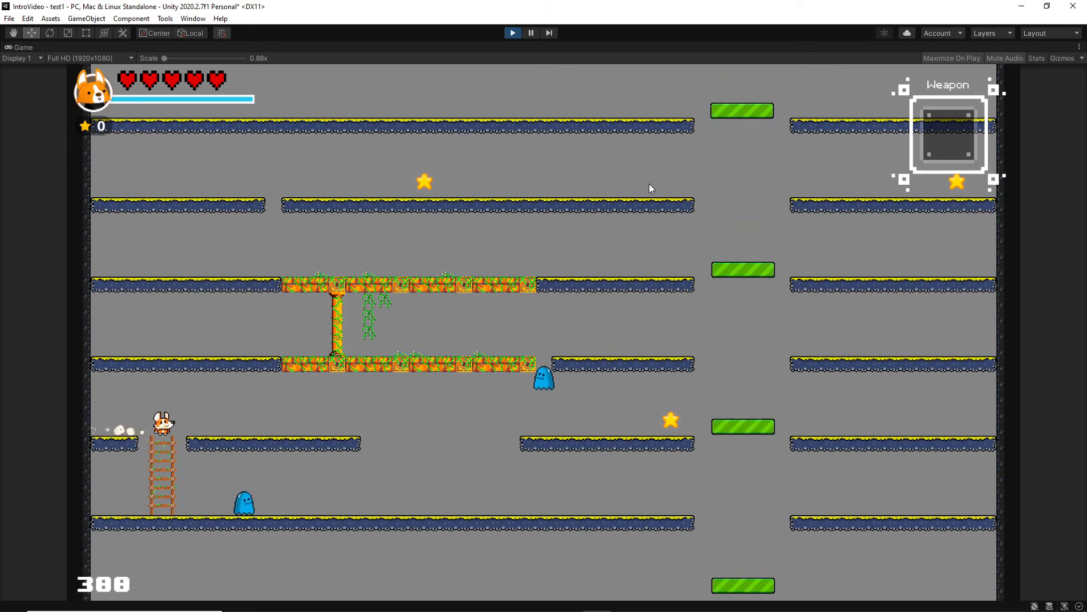
Climb back down the ladder to the lower floor and stop the playtest.
key("Left")
key("Down")
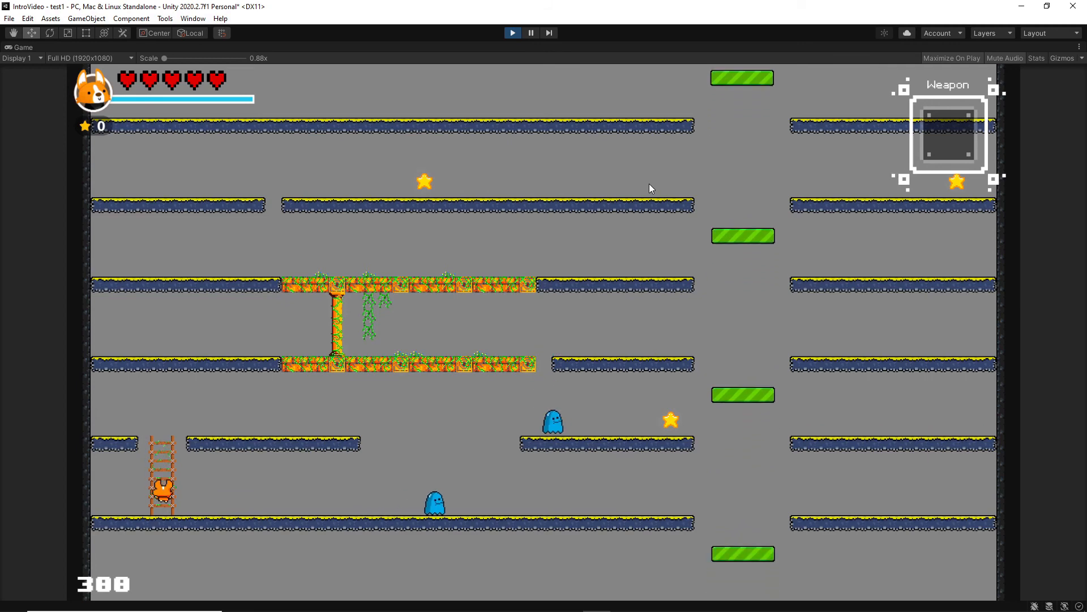
key("Right")
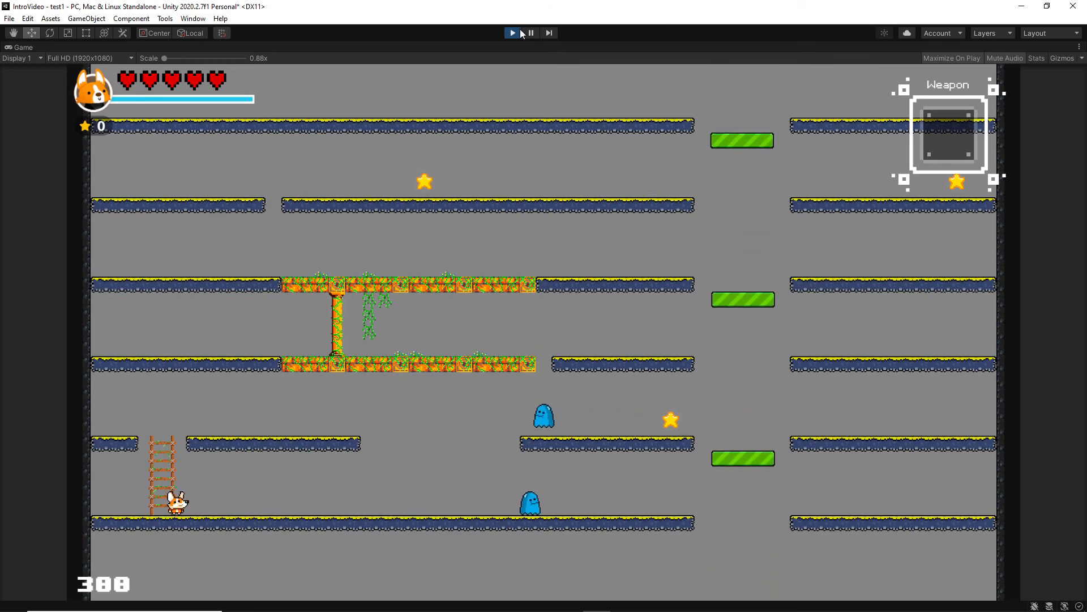
left_click(513, 33)
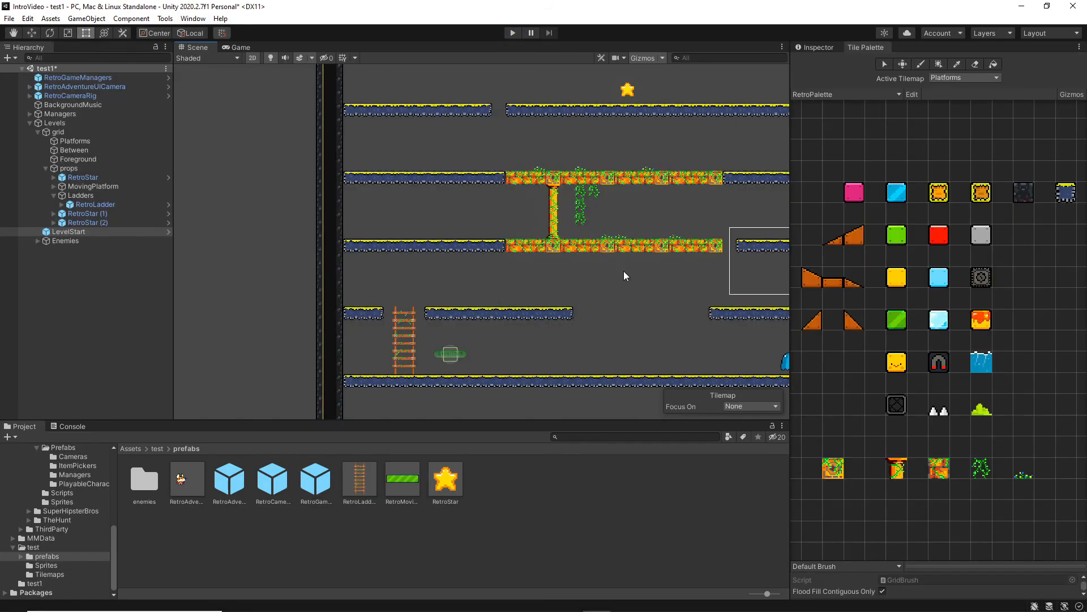
Duplicate RetroLadder within the Ladders group.
middle_click_drag(624, 274, 411, 274)
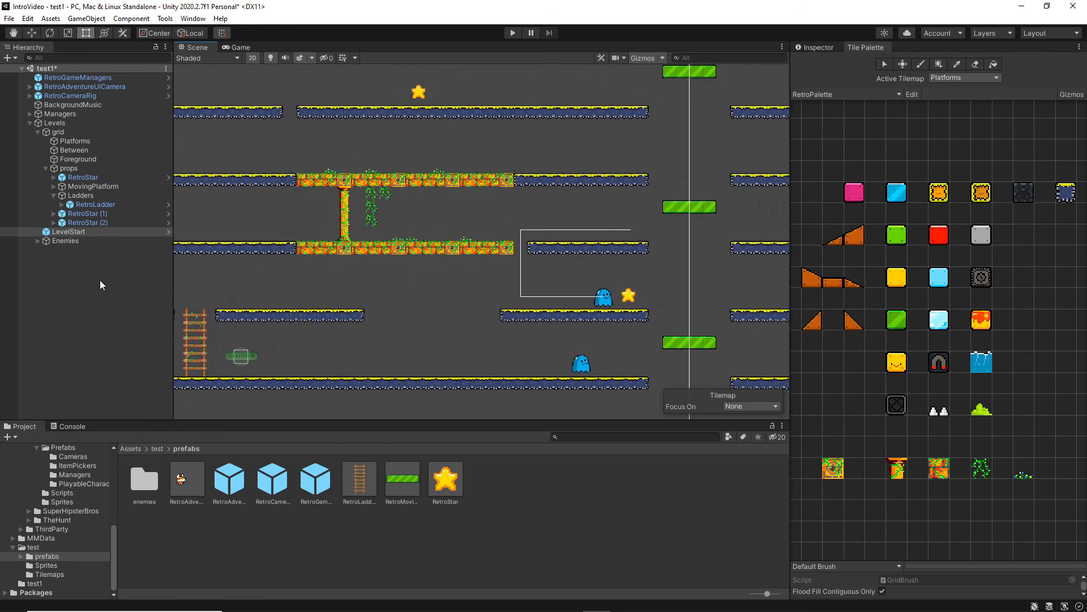
right_click(80, 232)
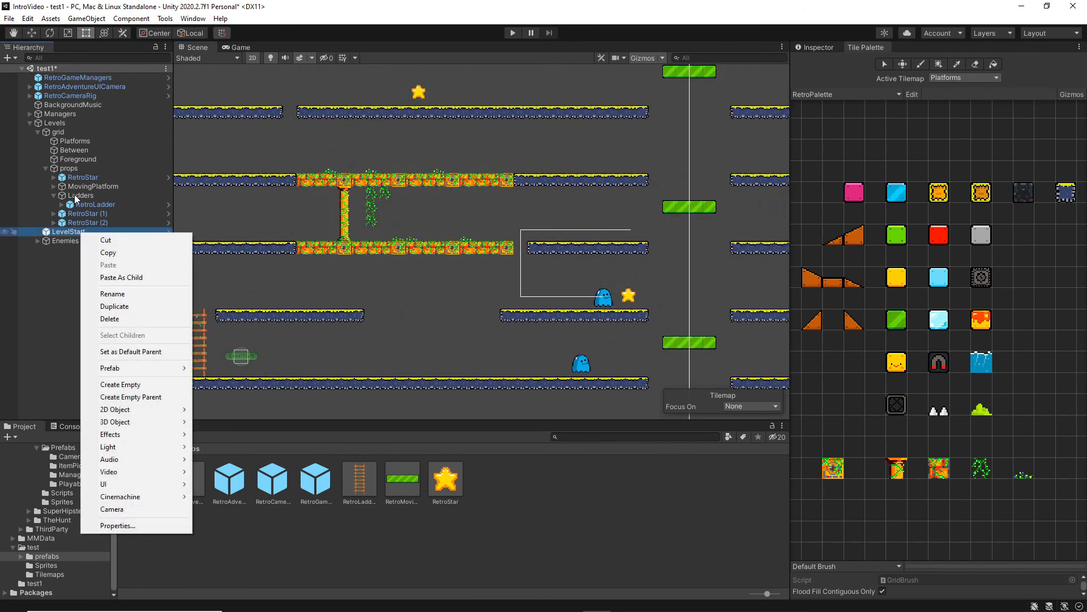
left_click(73, 195)
left_click(85, 205)
right_click(84, 204)
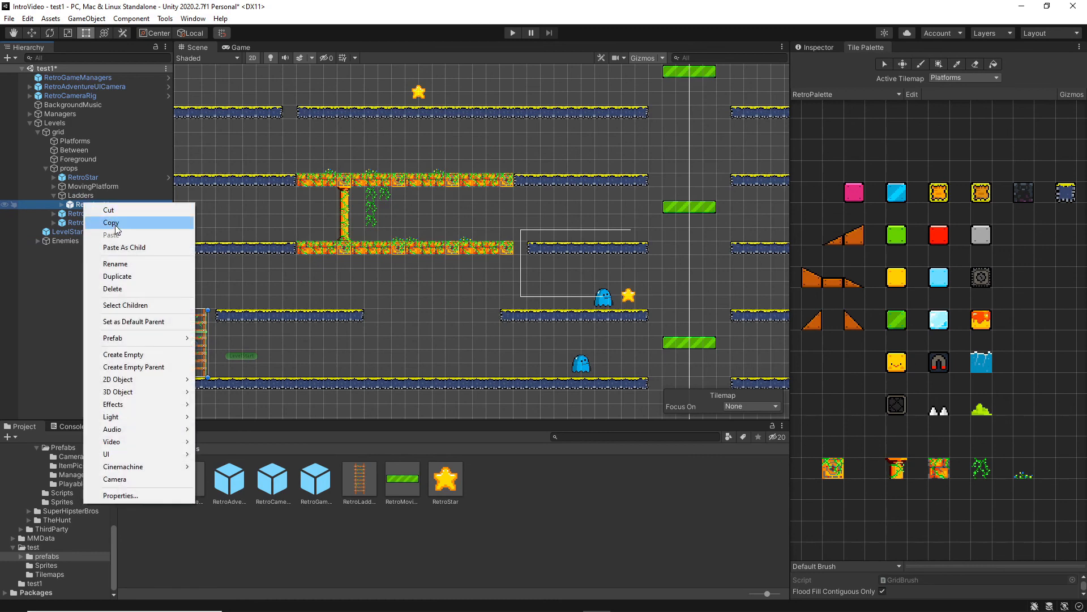
left_click(120, 275)
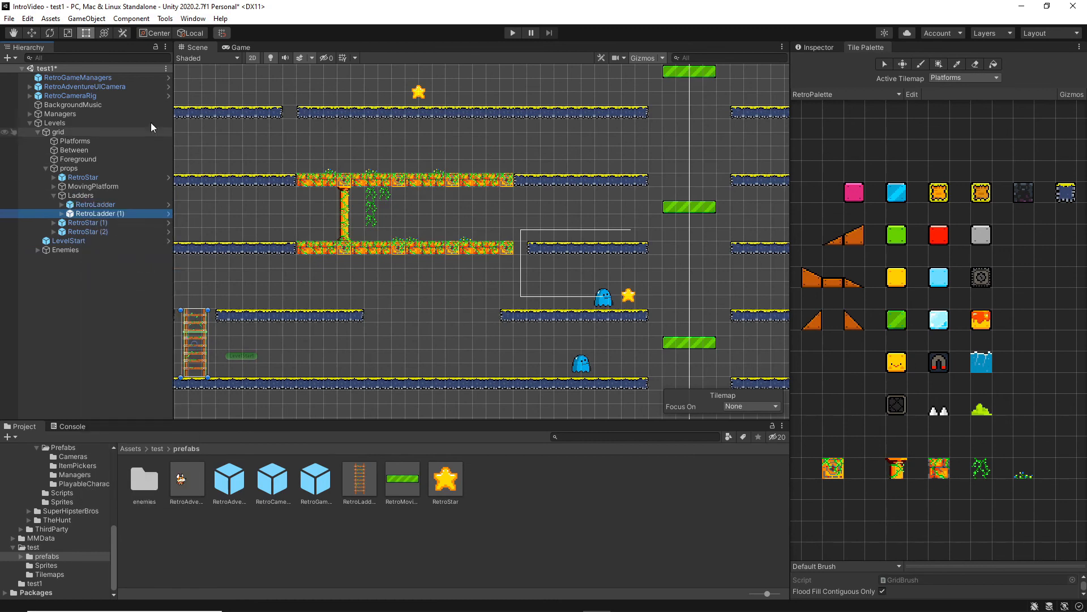
Move the duplicated ladder up one level, into the gap at the right end of the lower decorated platform.
left_click(32, 33)
left_click_drag(241, 343, 562, 340)
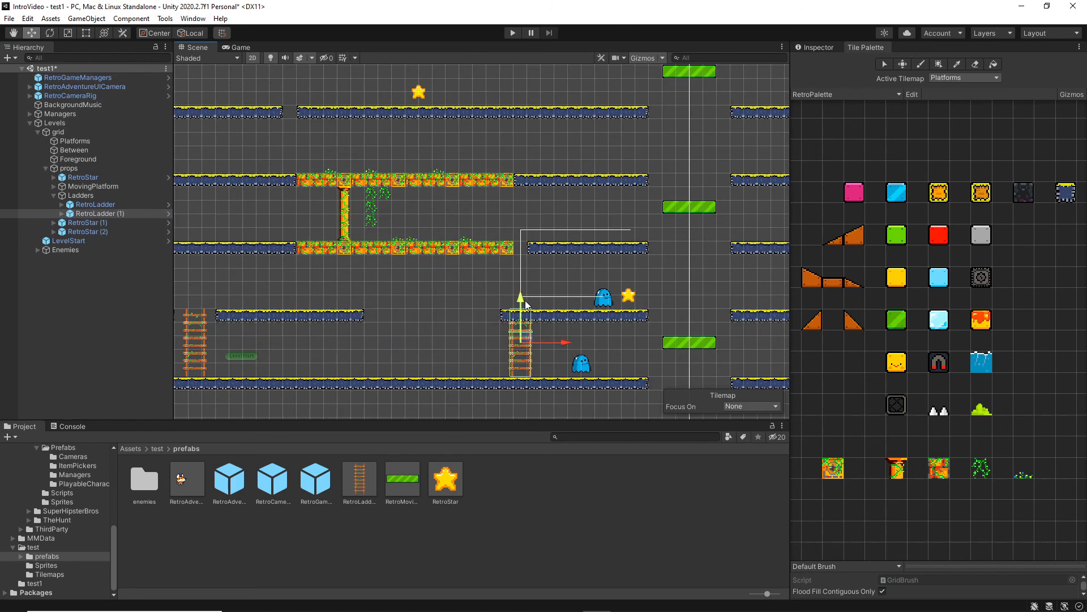
left_click_drag(526, 304, 521, 229)
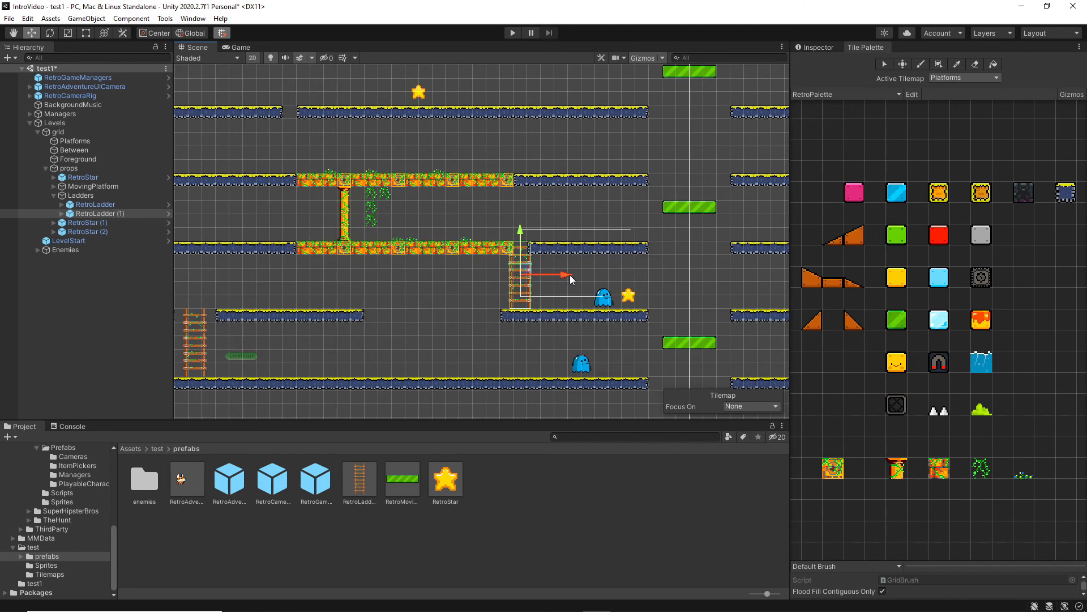
left_click_drag(568, 277, 575, 275)
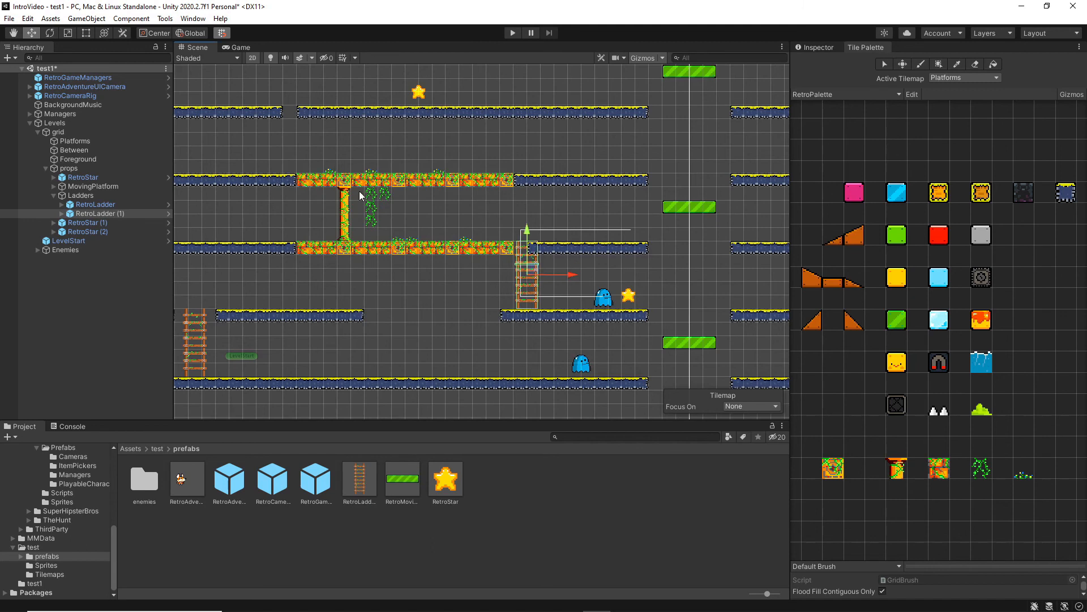
Erase the blue platform tile overlapping the upper end of the duplicated ladder beside the lower decorated platform.
left_click(976, 64)
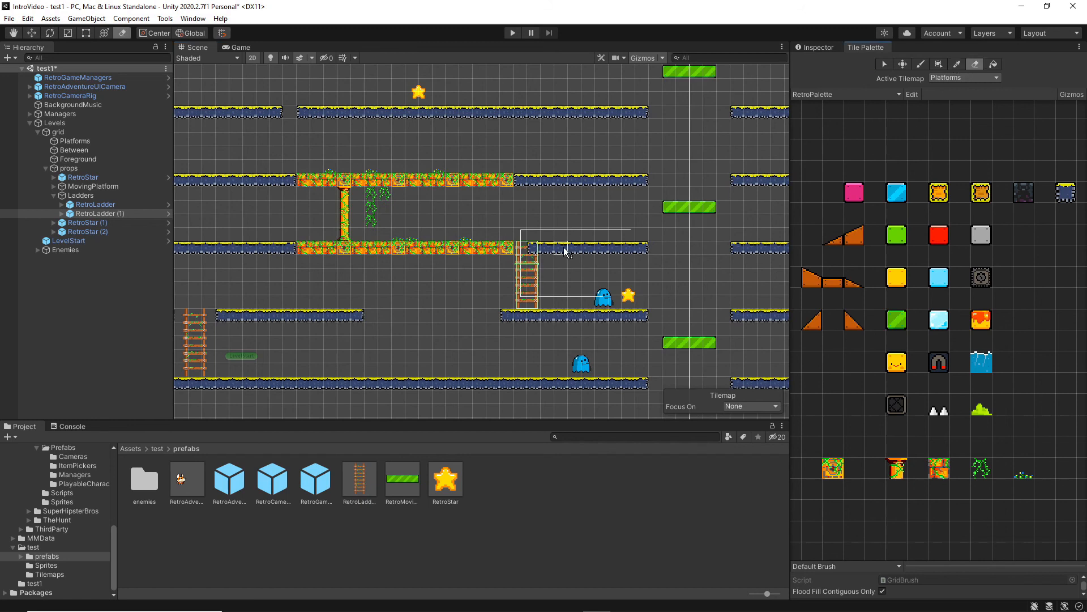
left_click(532, 250)
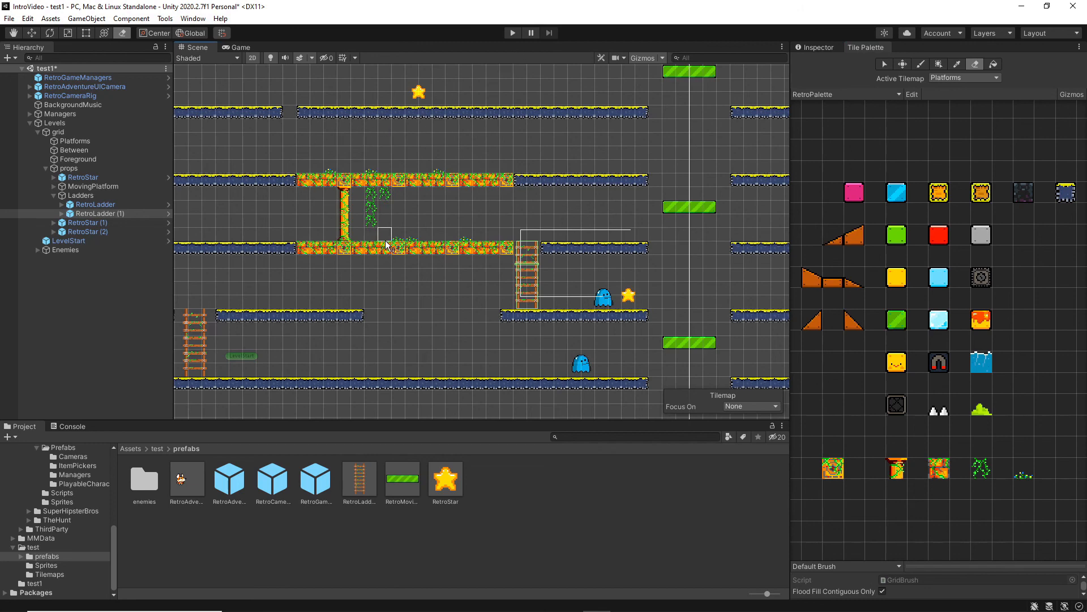
Shift the lower RetroLadder slightly left in its gap and paint a blue platform tile to close the space on its right side.
middle_click_drag(387, 245, 626, 201)
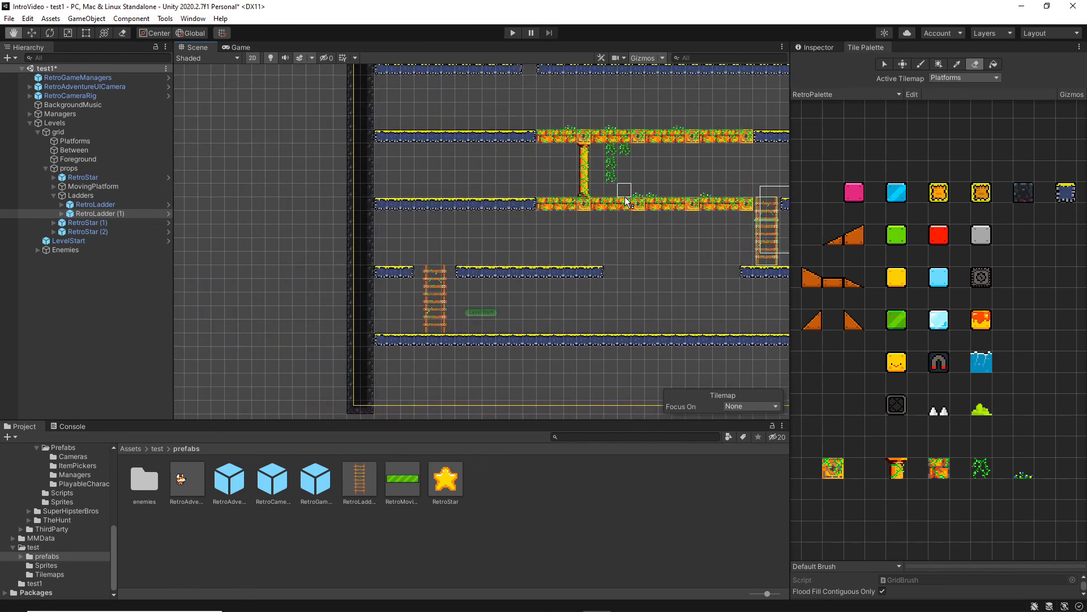
left_click(29, 37)
left_click(95, 205)
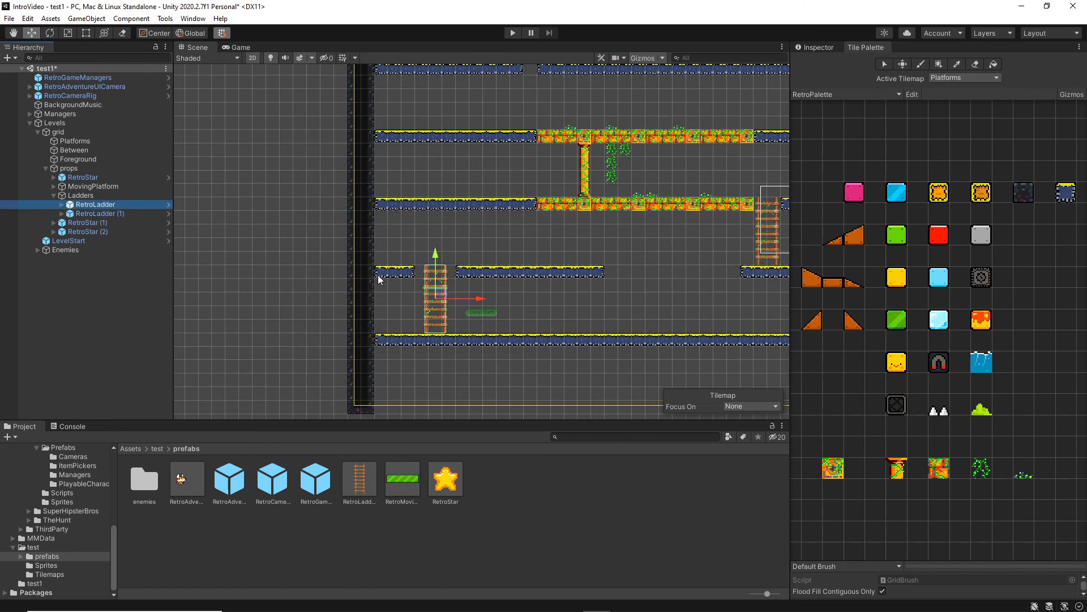
left_click_drag(480, 298, 474, 299)
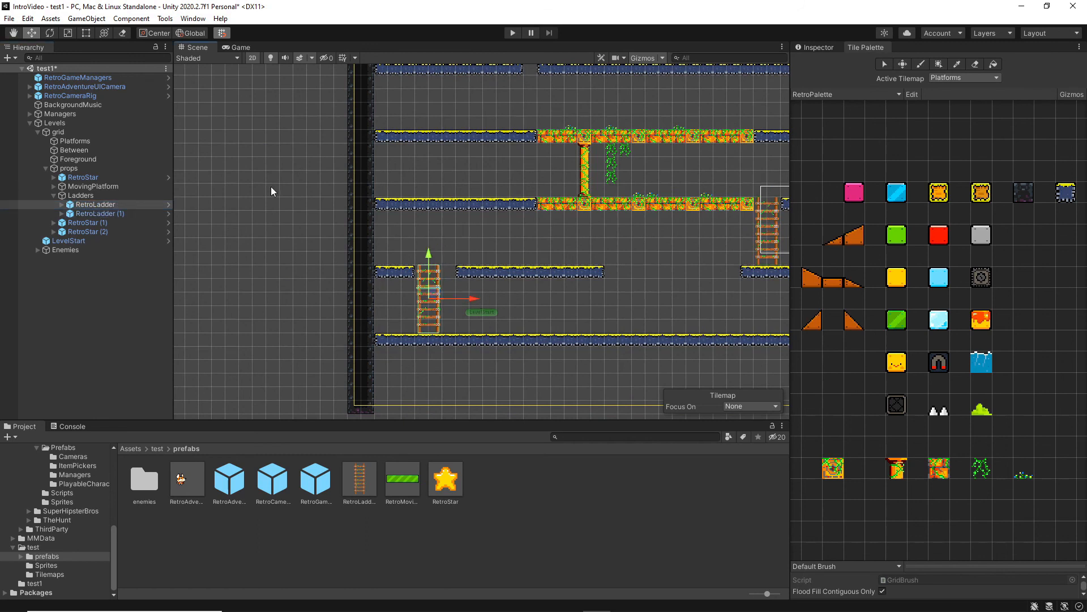
left_click(920, 64)
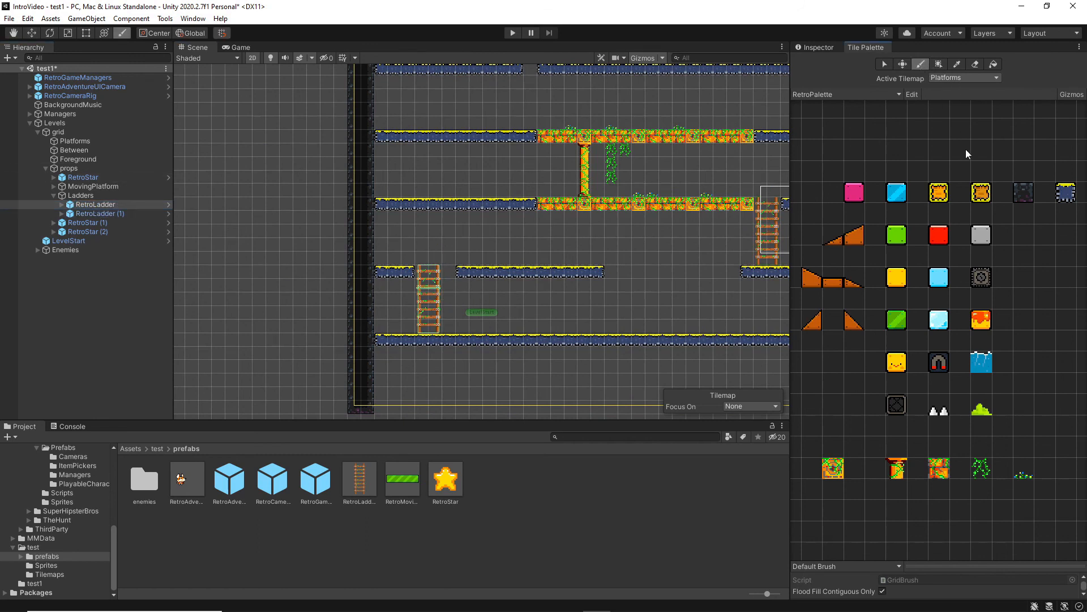
left_click(1065, 195)
left_click(449, 272)
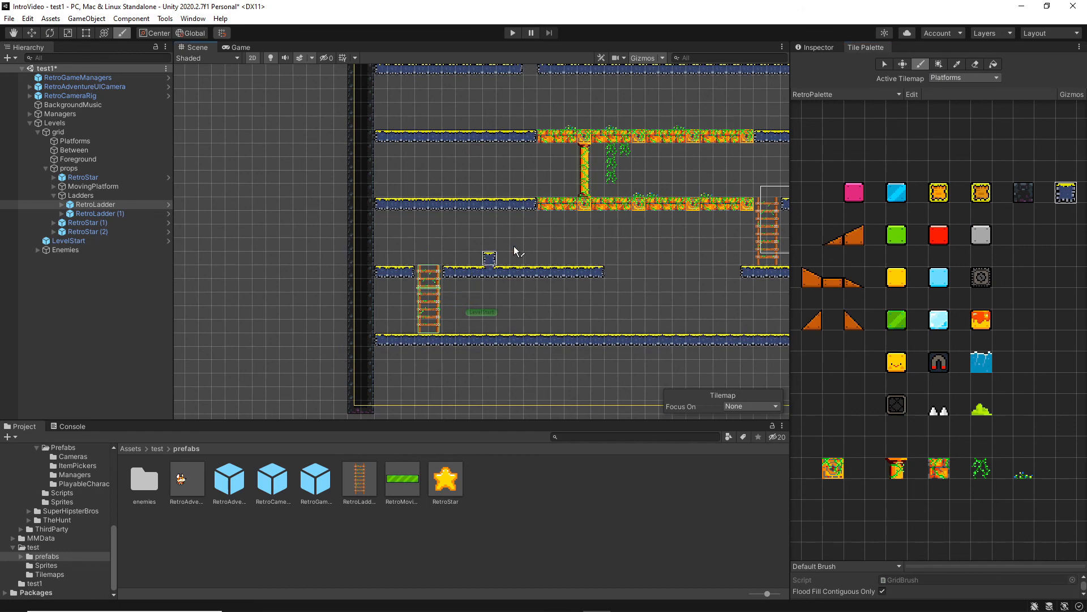
Move the FollowPathRetroBlob enemy slightly right along its platform, to about X 10.03, together with its path.
middle_click_drag(630, 271, 402, 322)
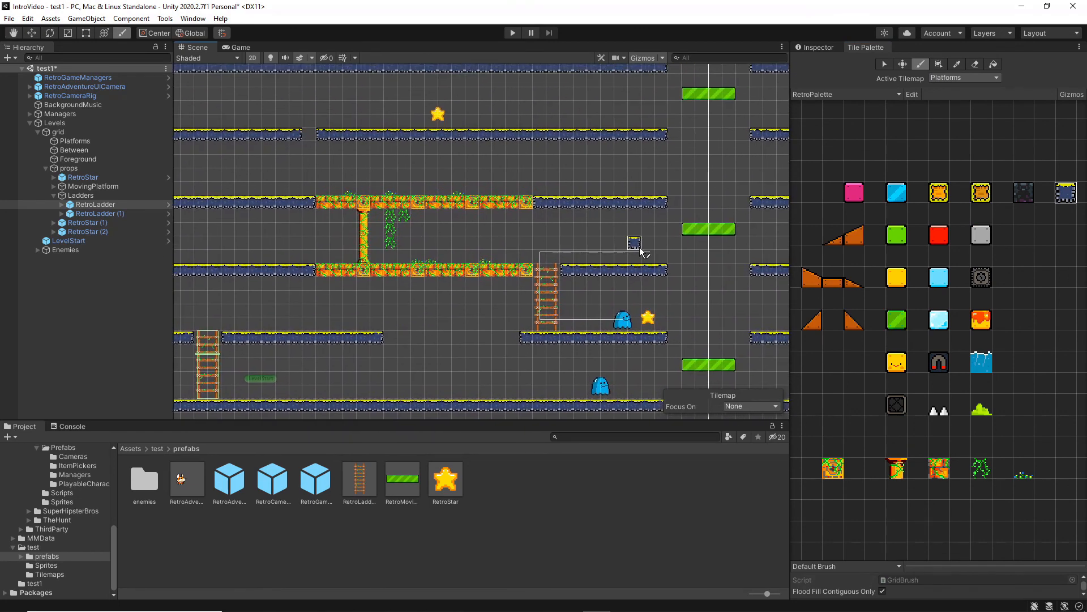
key("t")
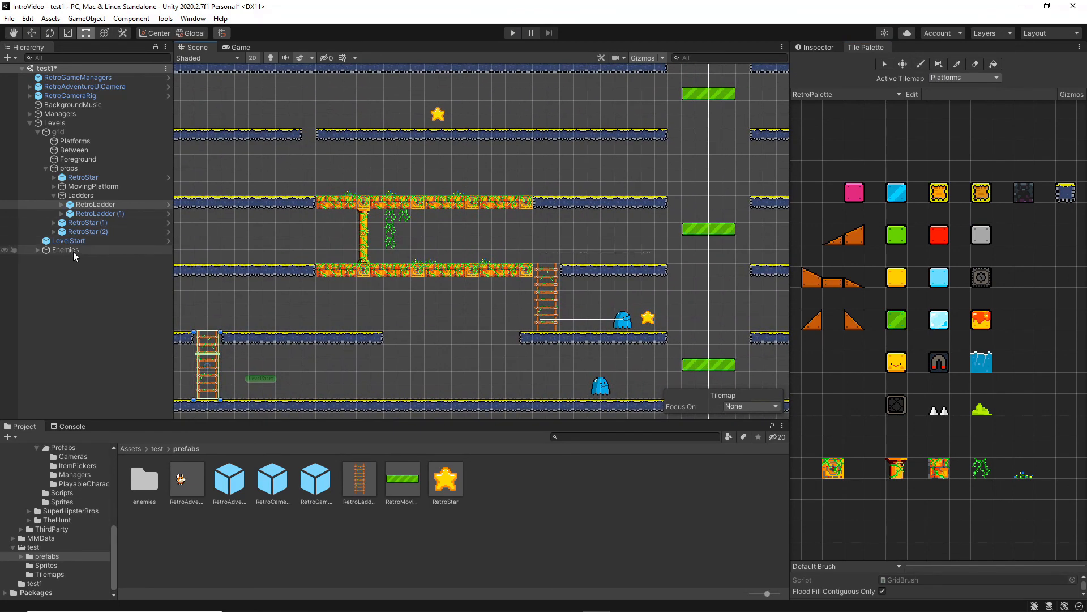
left_click(36, 250)
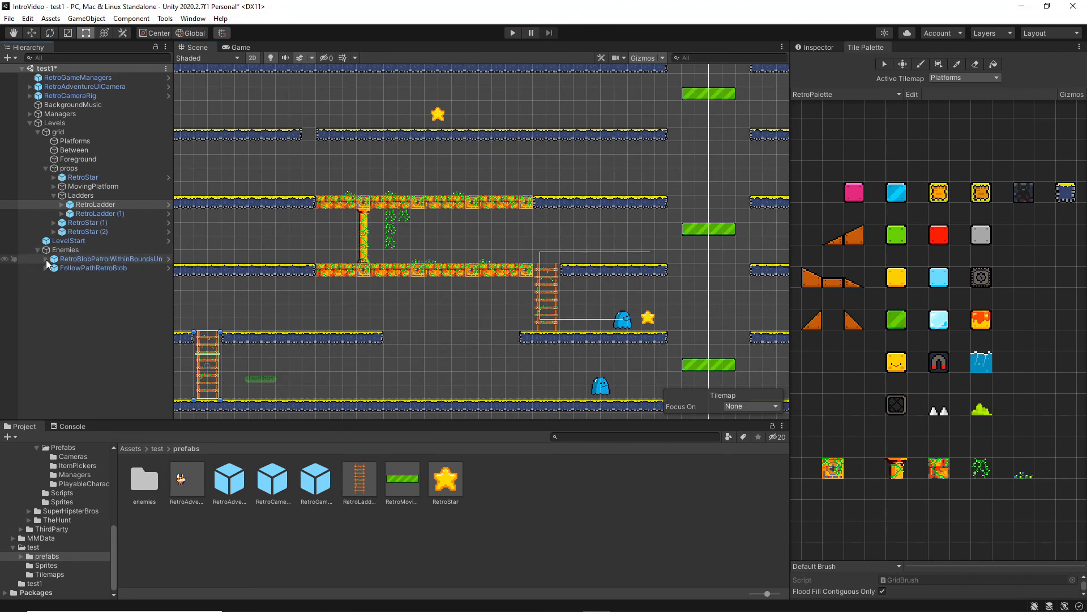
left_click(77, 268)
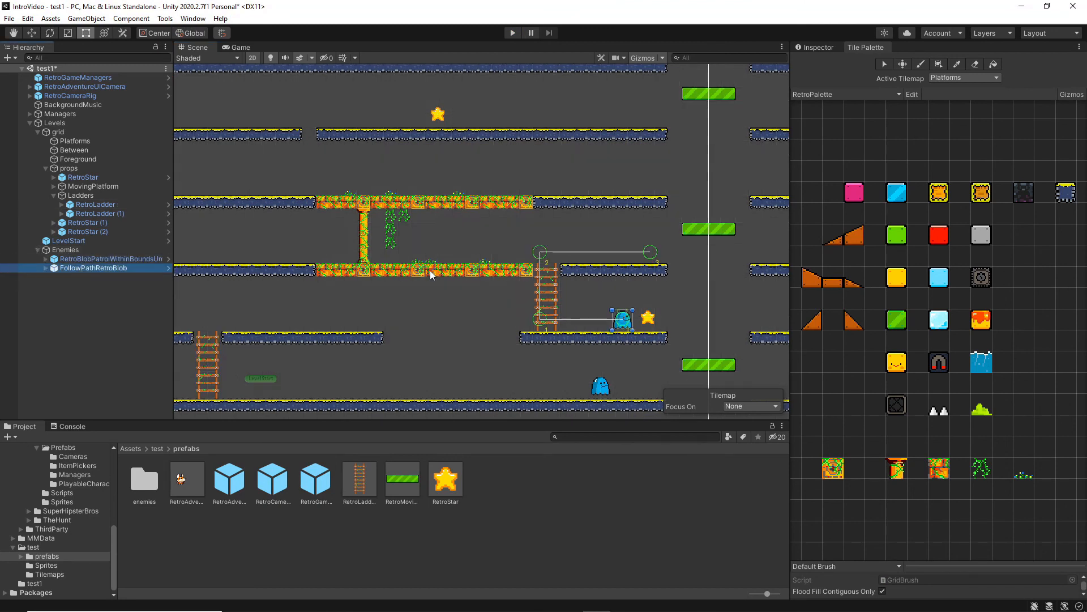
left_click(36, 33)
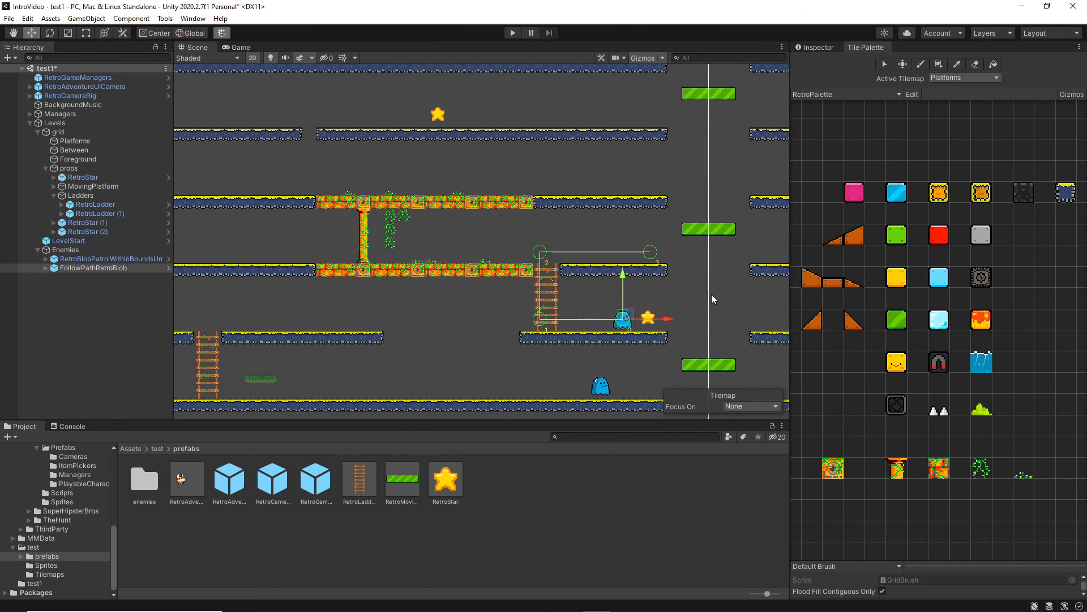
left_click_drag(663, 320, 669, 320)
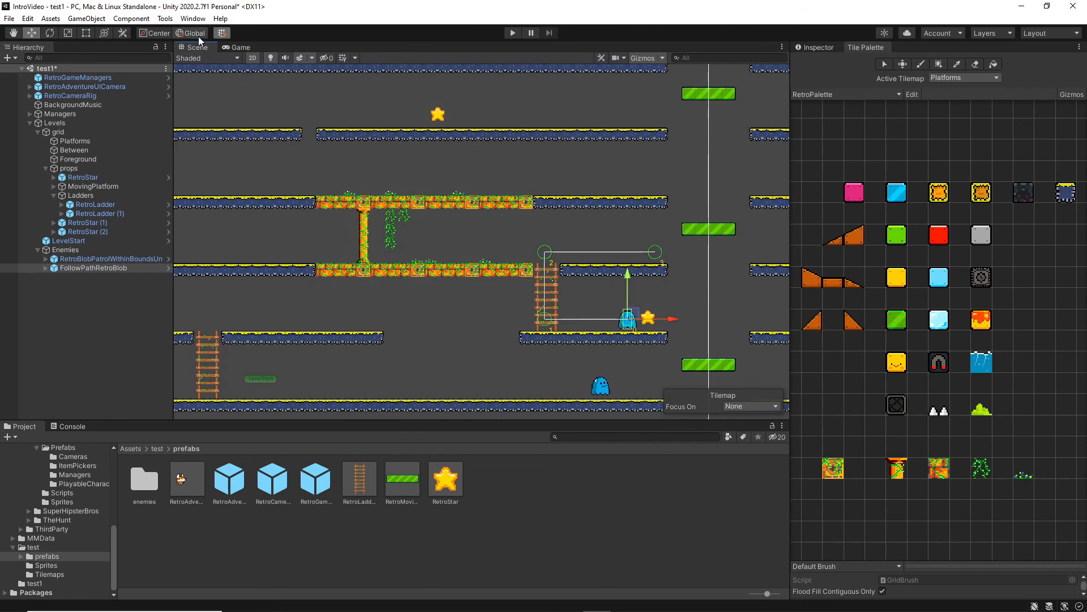
left_click_drag(673, 320, 676, 323)
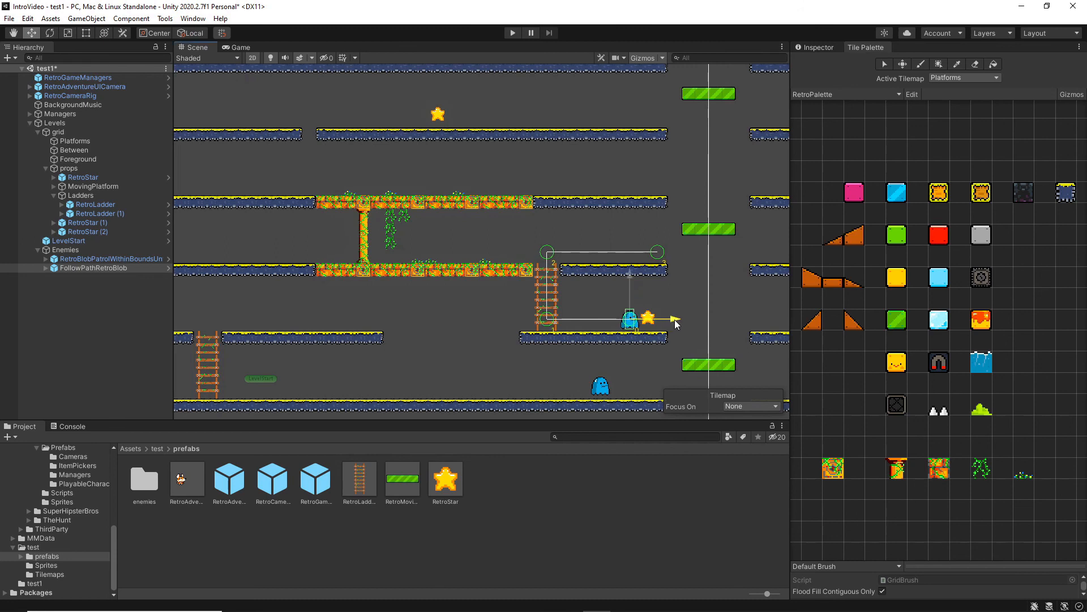
Playtest the level to watch the path-following blob move around the upper ladder, and stop the playtest.
left_click(516, 36)
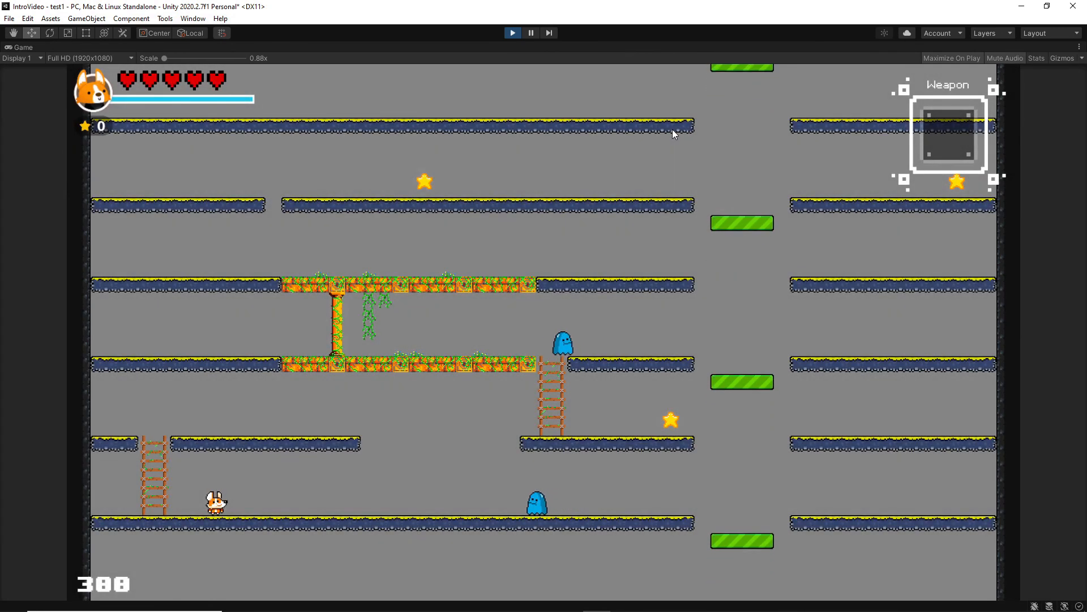
left_click(510, 35)
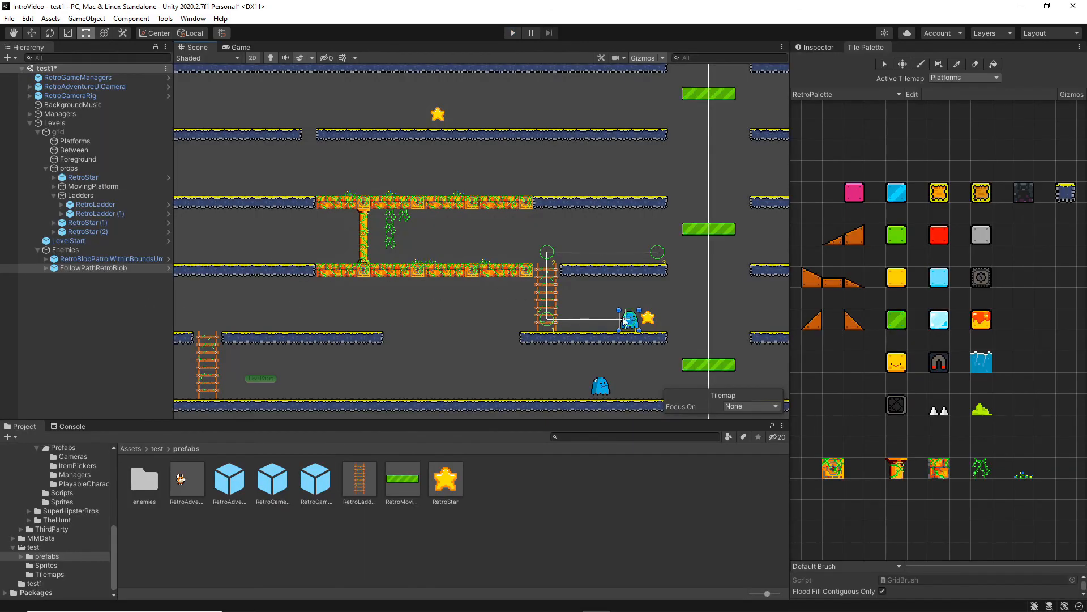
Widen FollowPathRetroBlob's Box Collider 2D symmetrically to about 1.01 to fit the blob's body, with X offset 0.
left_click(820, 48)
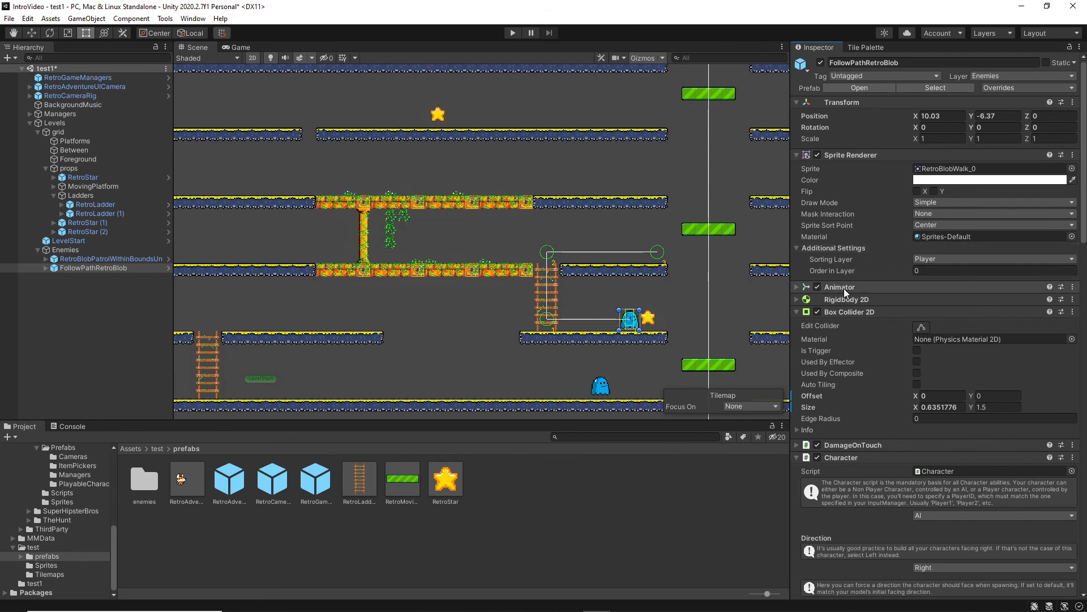
scroll(675, 297, "up", 5)
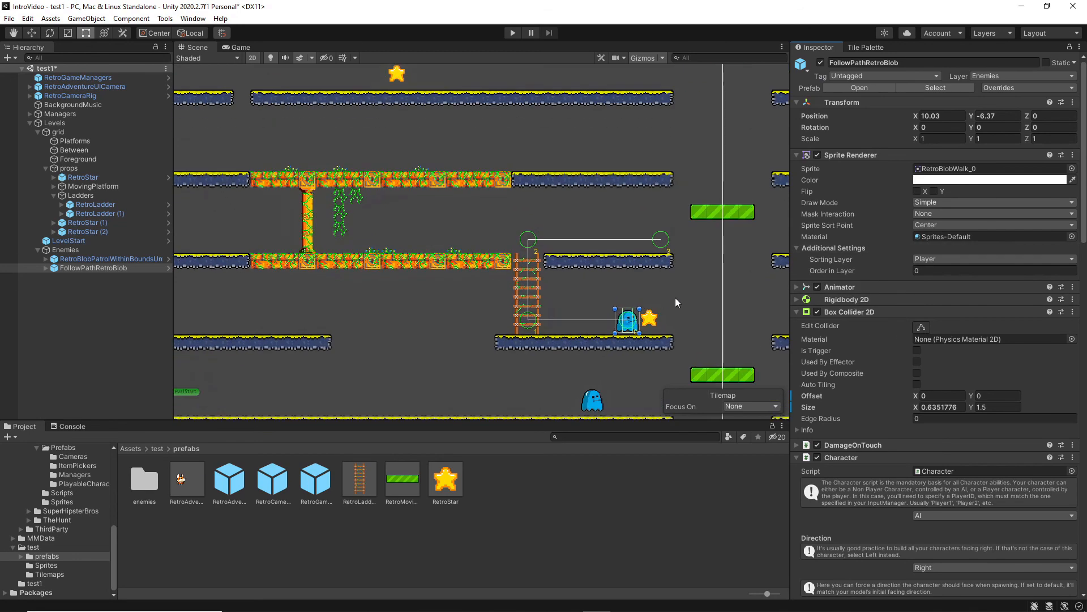
scroll(695, 302, "up", 6)
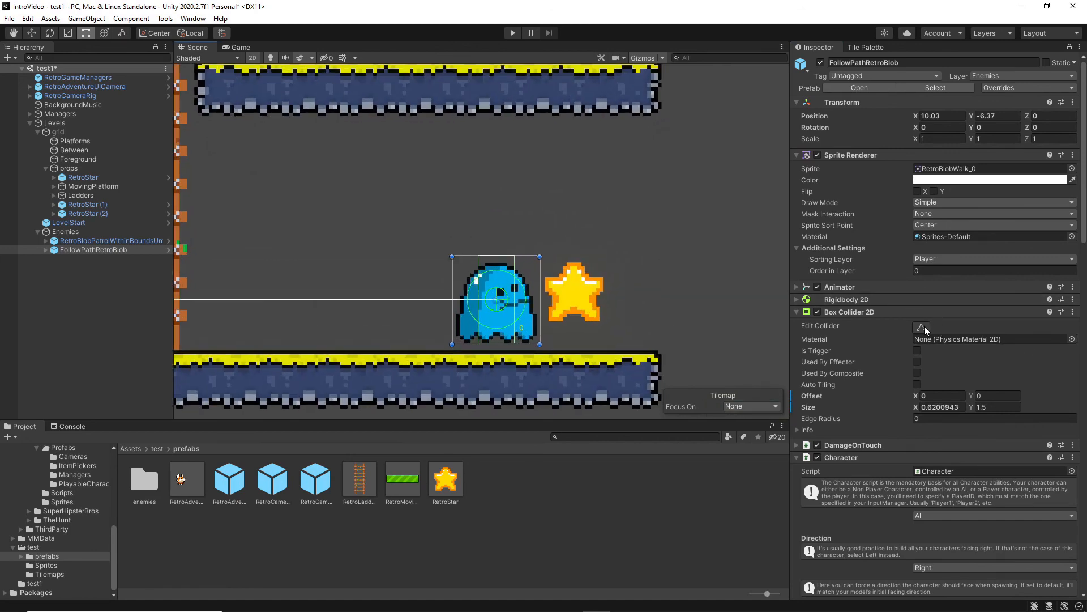
left_click(924, 327)
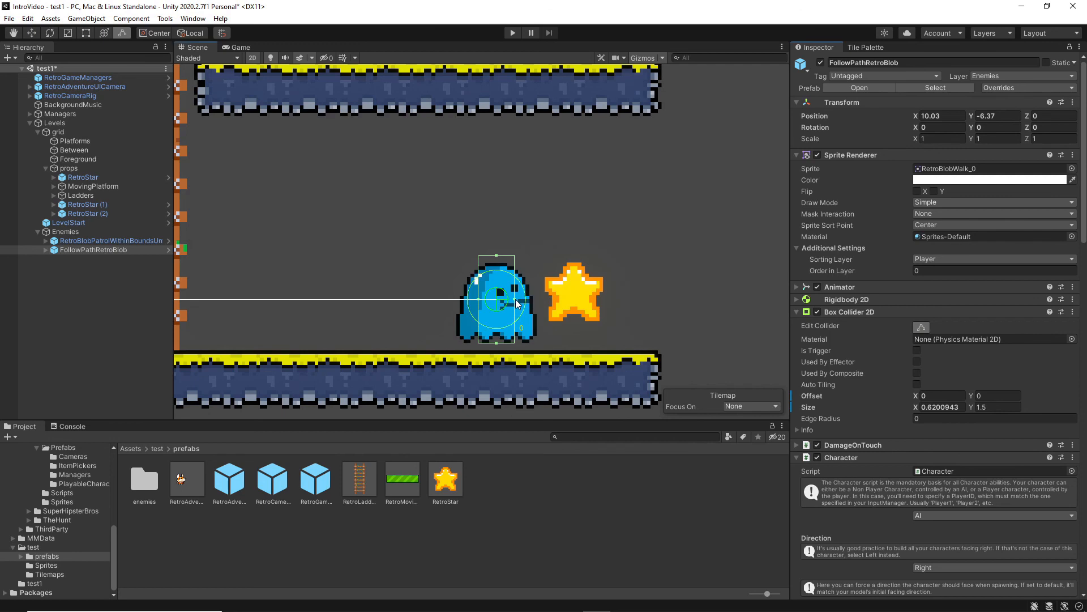
left_click_drag(517, 303, 426, 309)
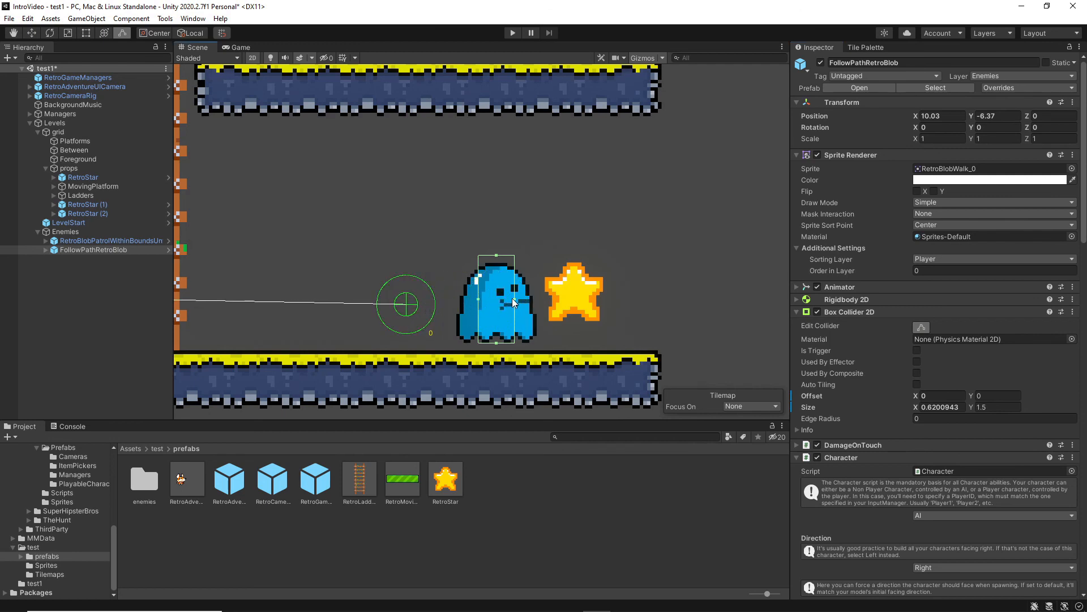
left_click_drag(515, 300, 467, 301)
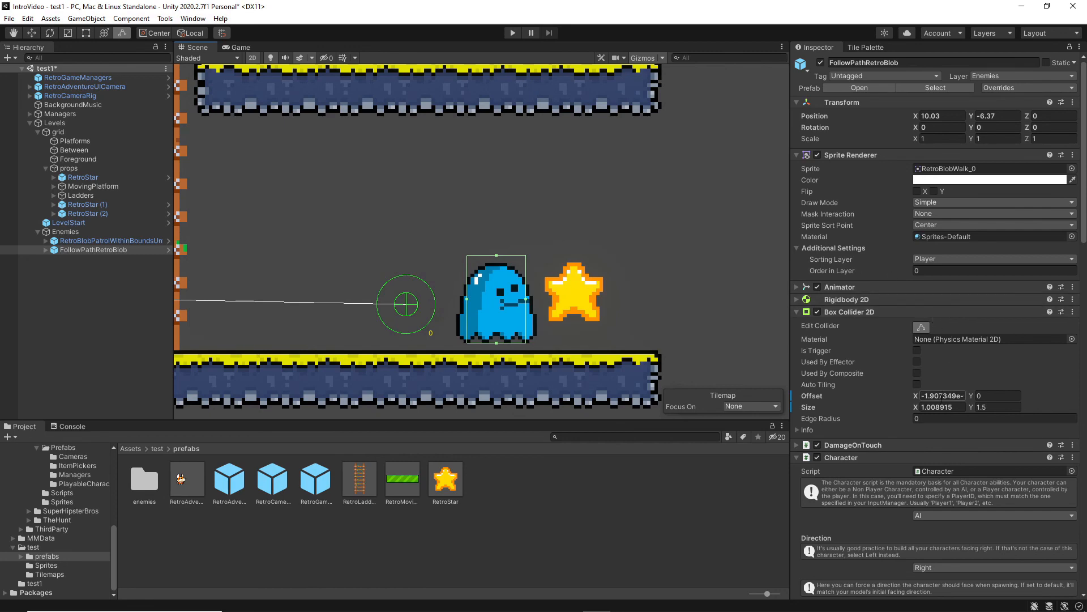
left_click(941, 396)
Reset the Element 0 path position in FollowPathRetroBlob's MMPathMovement component to X 0, Y 0, Z 0.
scroll(1023, 376, "down", 10)
scroll(1025, 378, "down", 10)
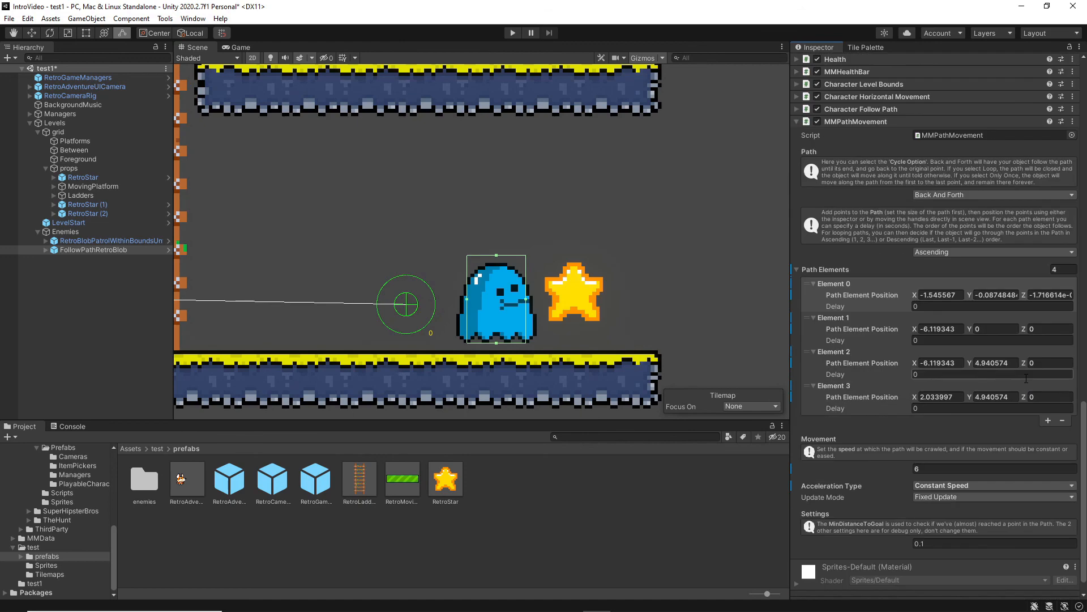
left_click(959, 271)
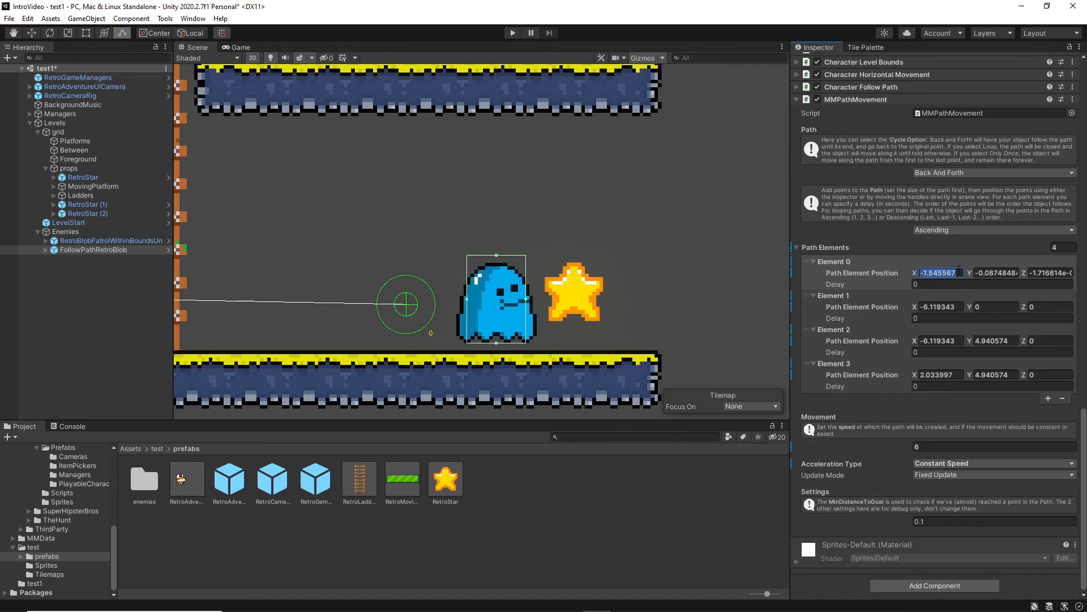
type("0")
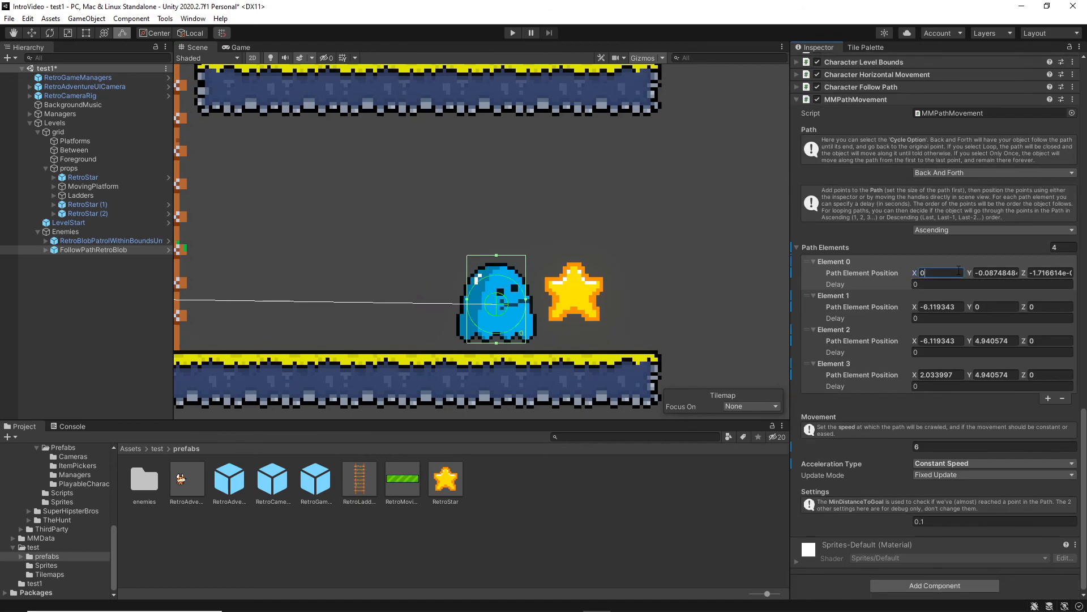
key("Tab")
type("0")
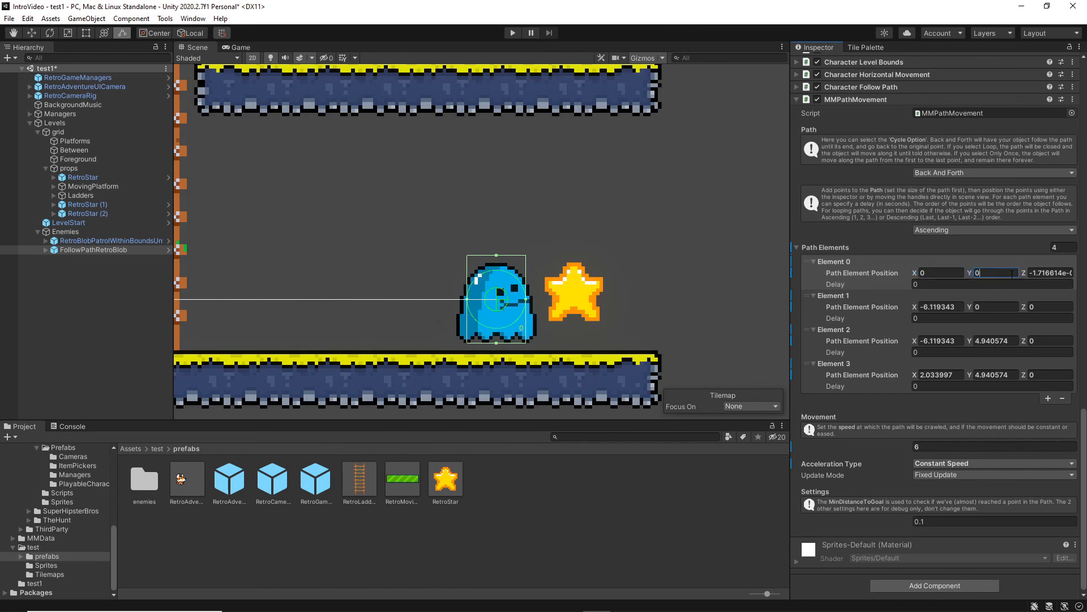
key("Tab")
type("0")
Playtest the level again to check the blob's movement with the widened collider and corrected path, and stop the playtest.
left_click(511, 33)
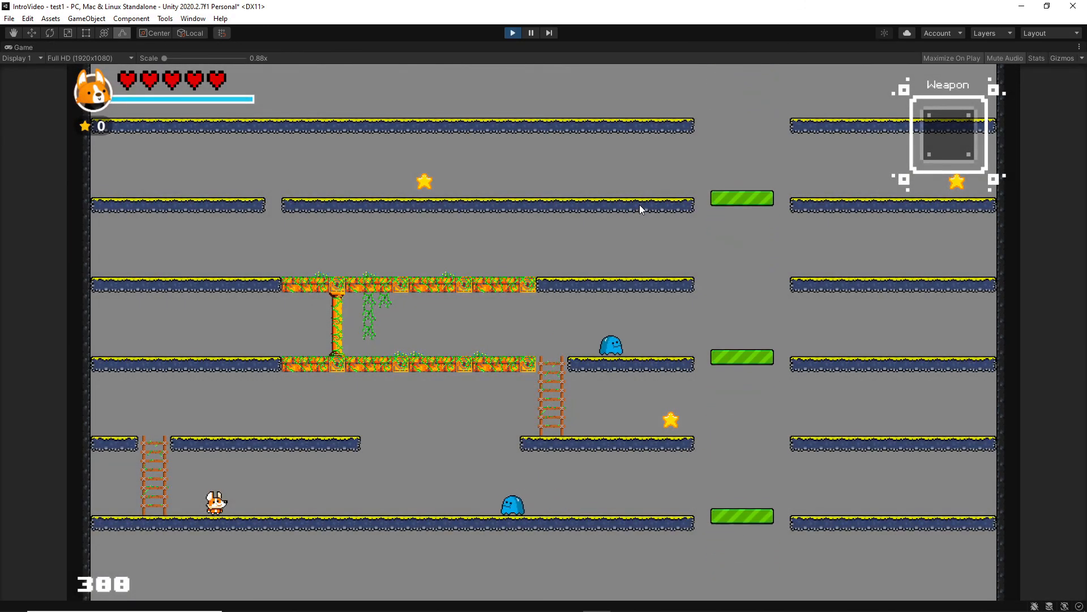
left_click(513, 33)
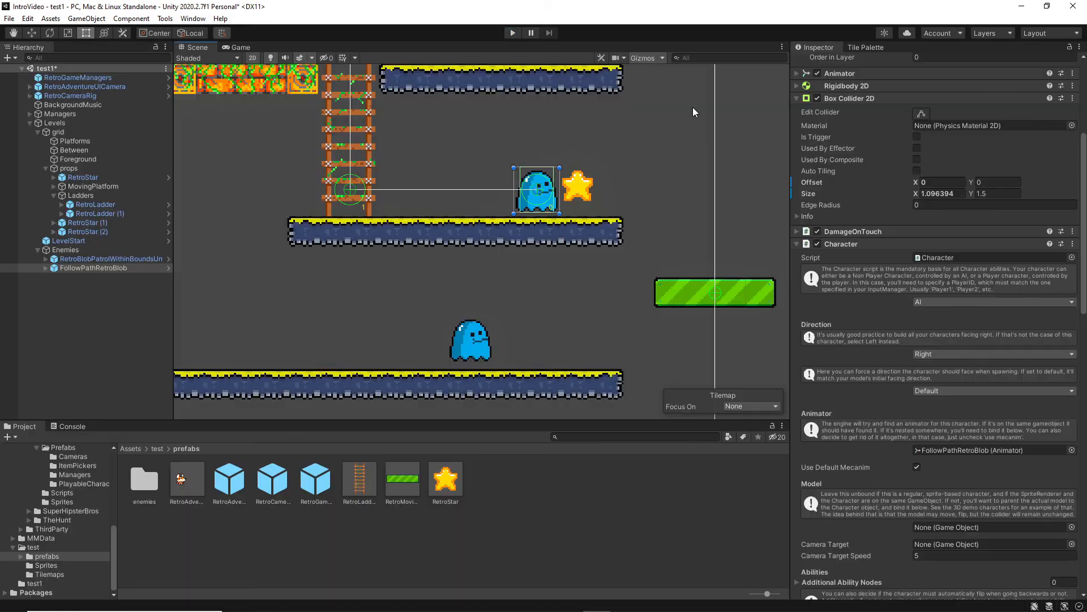